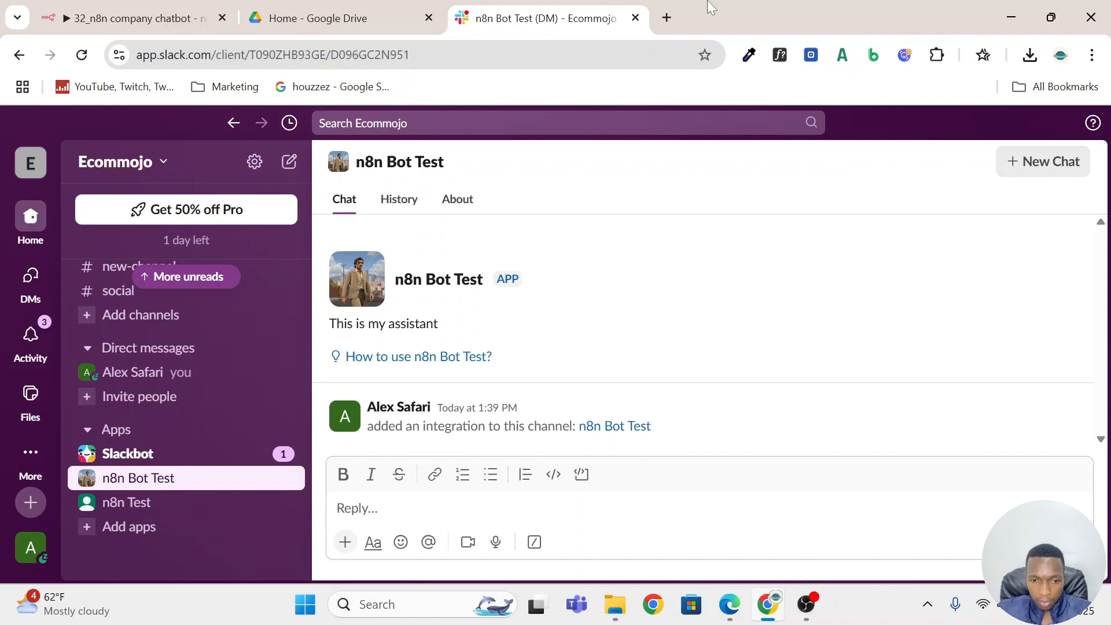
# View the 32_n8n company chatbot workflow in n8n, and send "ola" to n8n Bot Test in Slack.
pyautogui.click(136, 15)
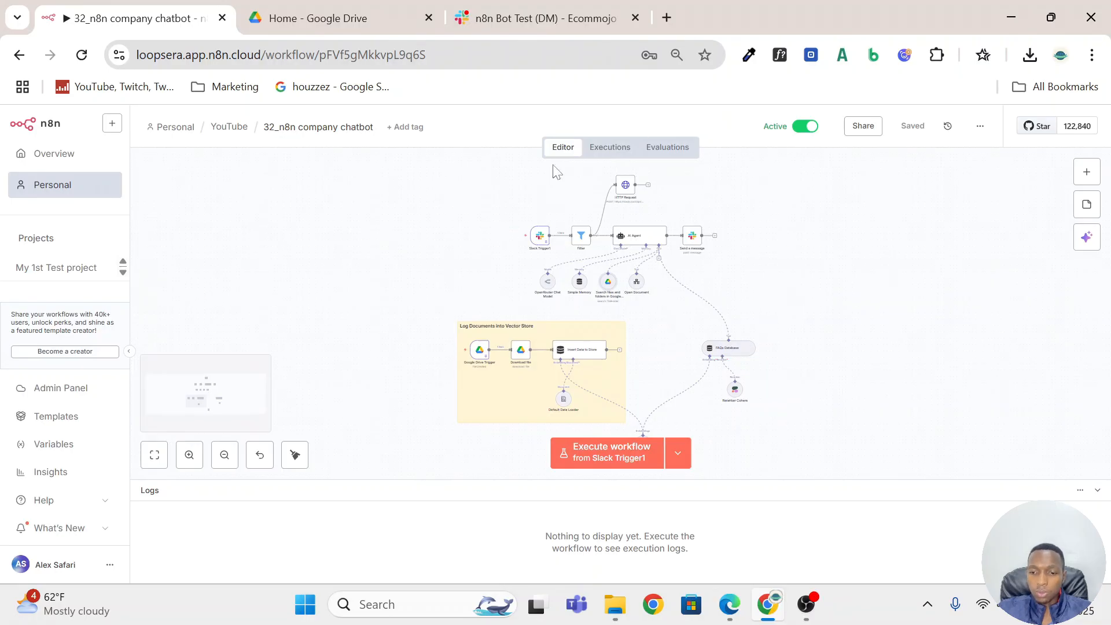
pyautogui.click(544, 18)
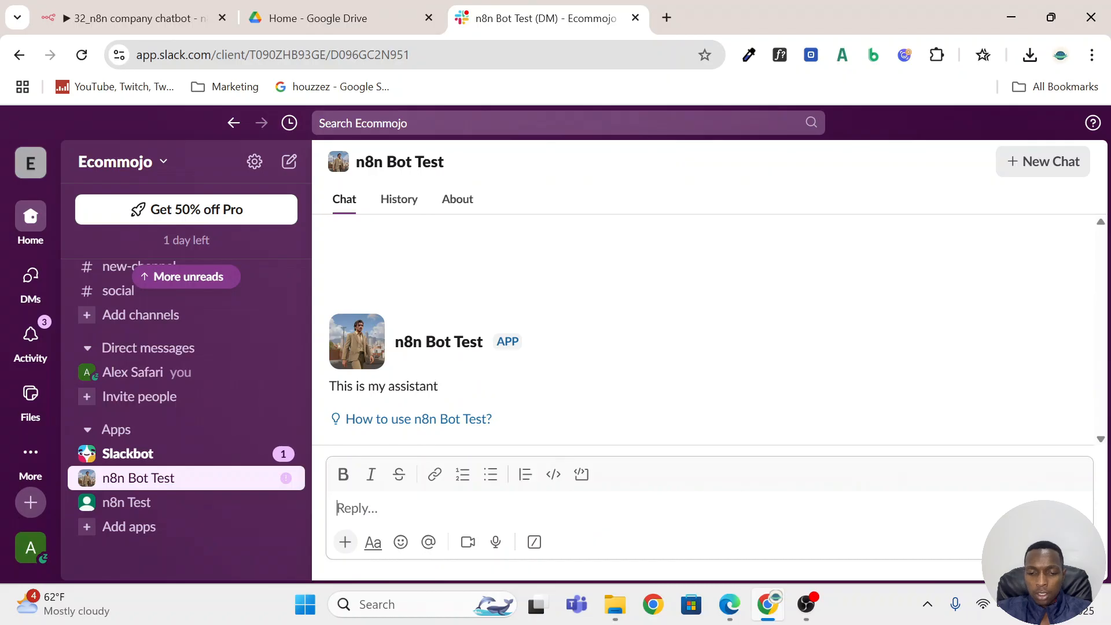
pyautogui.write('ola')
pyautogui.press('Return')
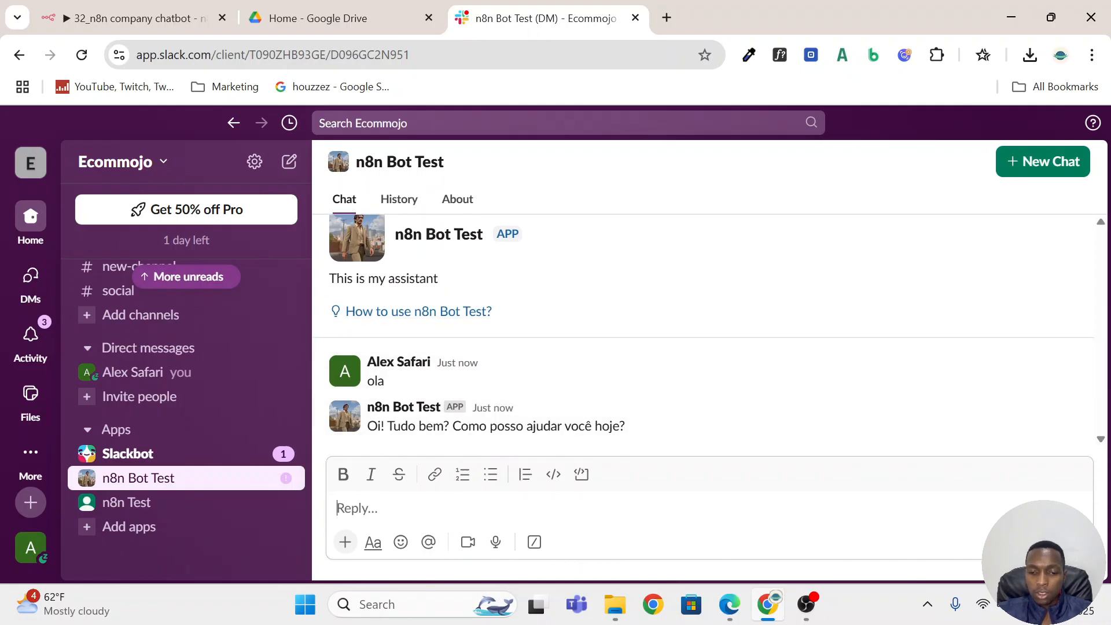
# Copy the question "What is InnovateTech?" from FAQS Doc.docx in Google Drive and send it to n8n Bot Test in Slack.
pyautogui.write('h')
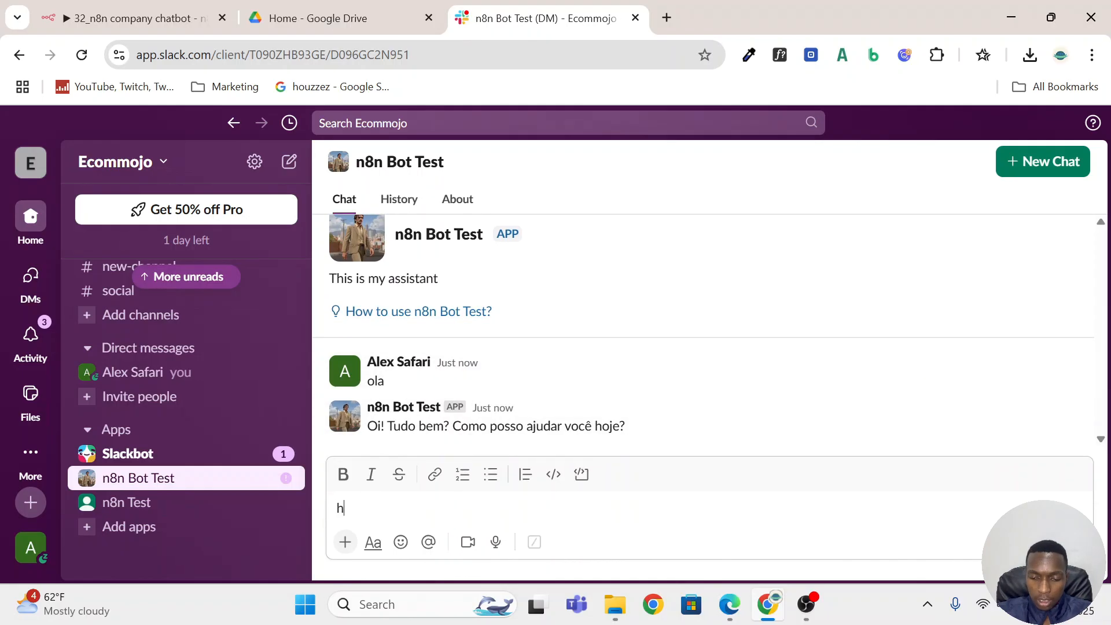
pyautogui.click(292, 23)
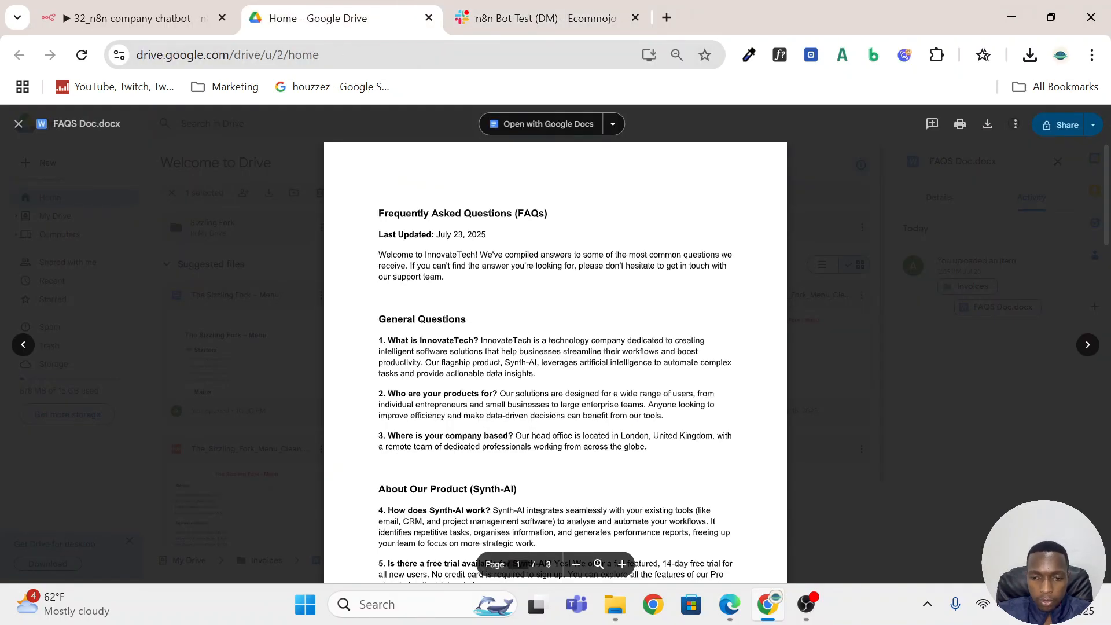
pyautogui.scroll(-2, 174, 216)
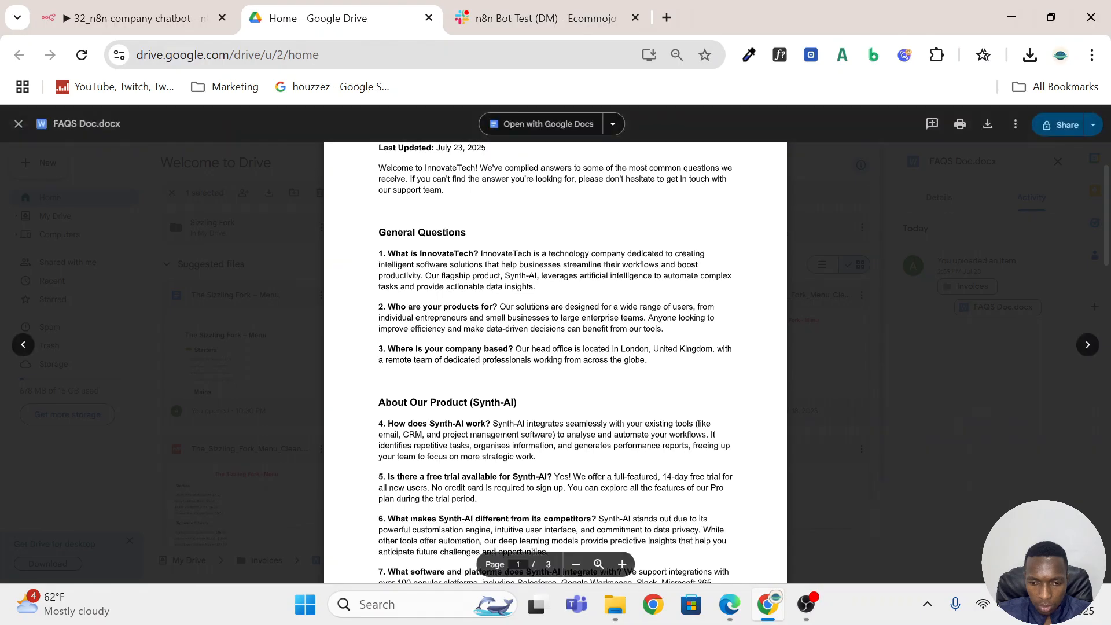
pyautogui.moveTo(387, 253); pyautogui.dragTo(479, 253)
pyautogui.hotkey('ctrl', 'c')
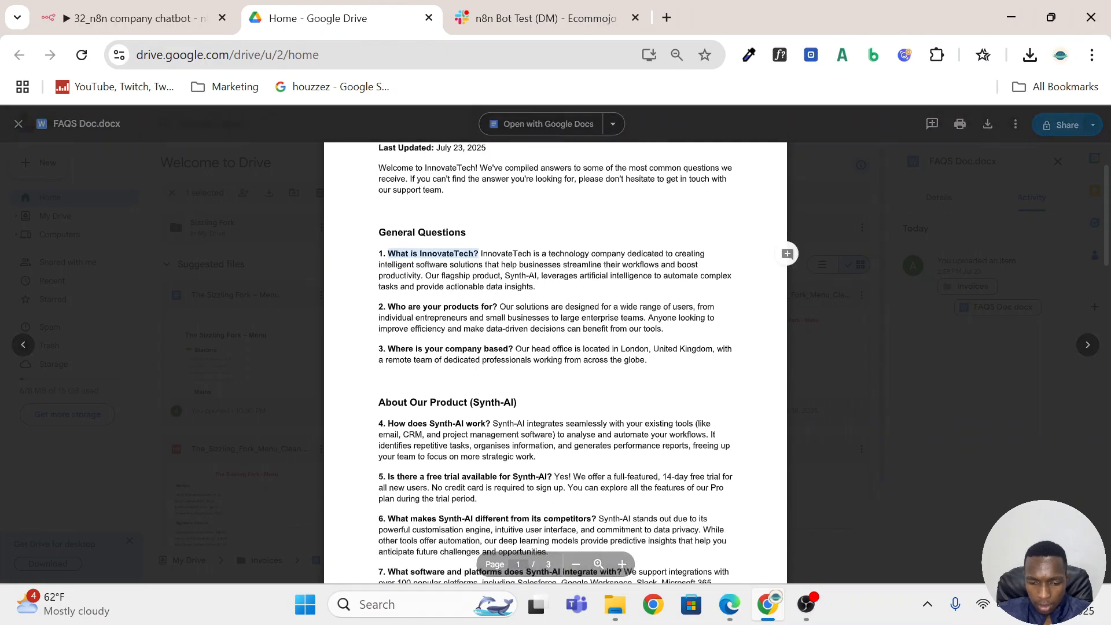
pyautogui.click(546, 16)
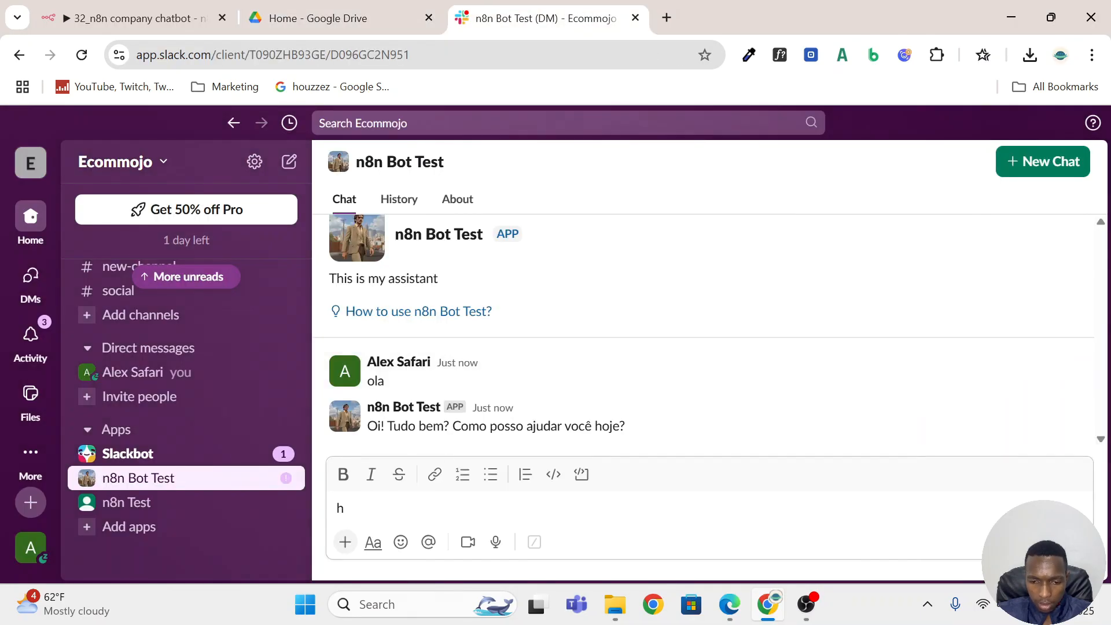
pyautogui.press('BackSpace')
pyautogui.hotkey('ctrl', 'v')
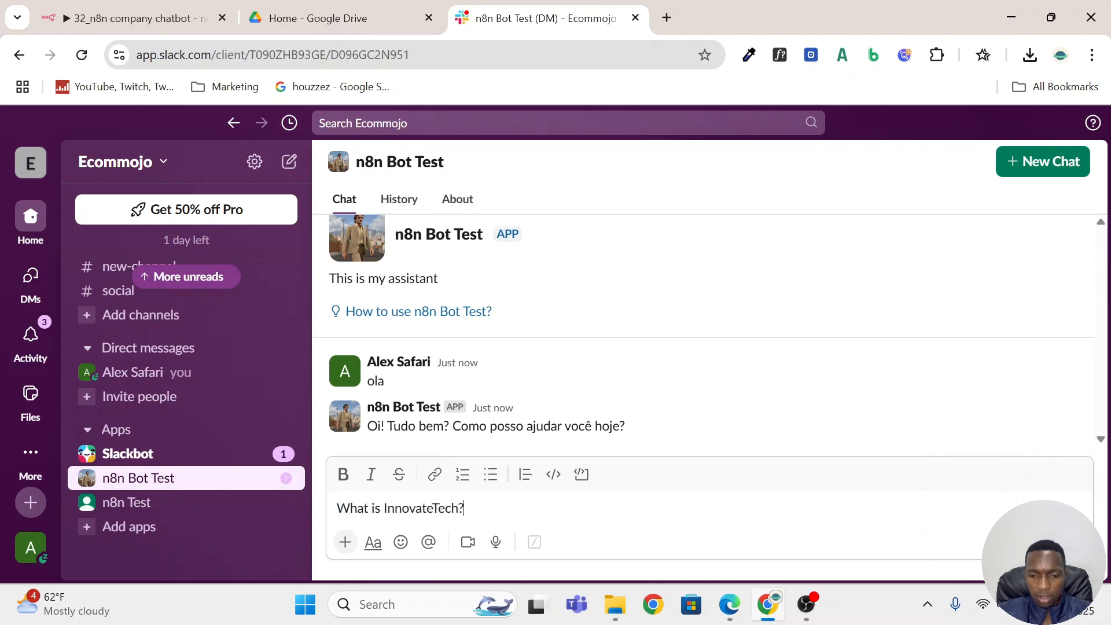
pyautogui.press('Return')
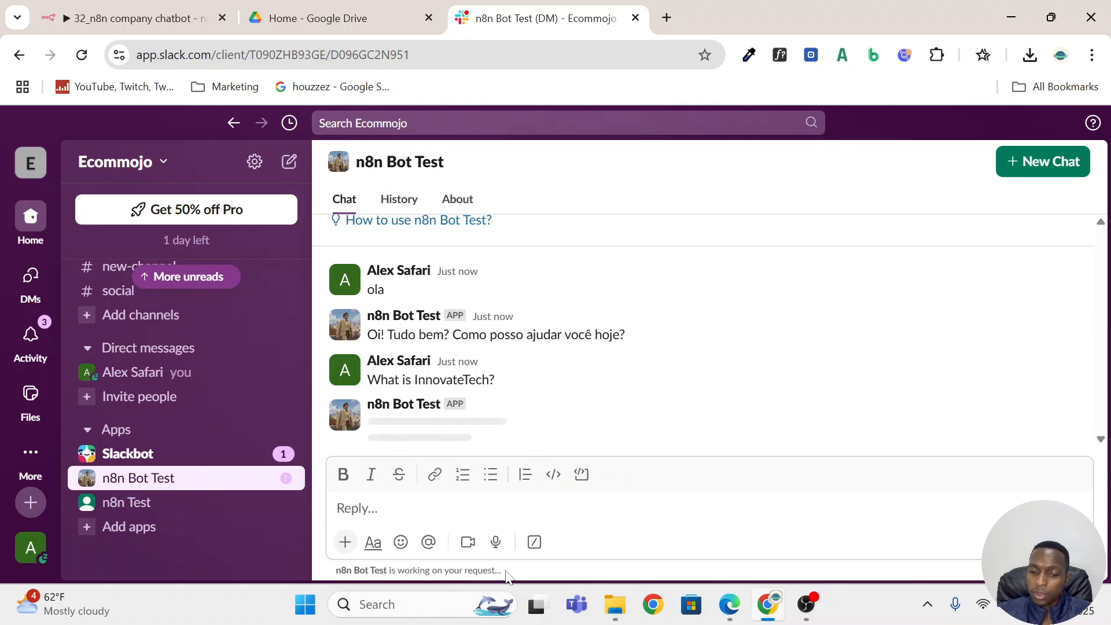
# Compare the bot's answer about InnovateTech with the first General Questions entry of FAQS Doc.docx in Google Drive.
pyautogui.moveTo(387, 571); pyautogui.dragTo(496, 571)
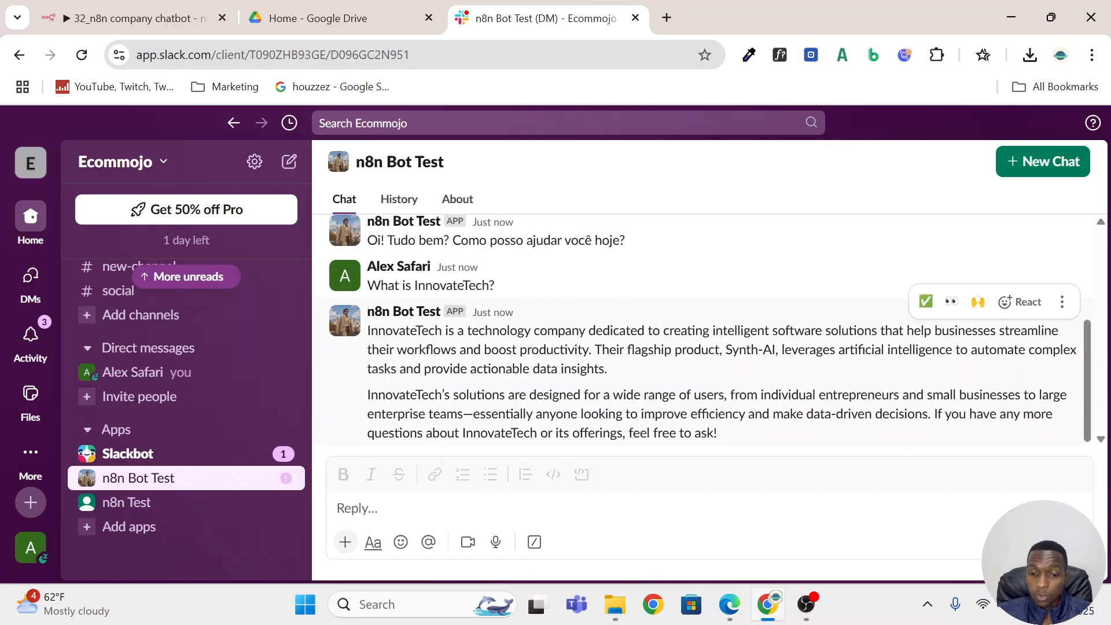
pyautogui.moveTo(368, 330); pyautogui.dragTo(748, 414)
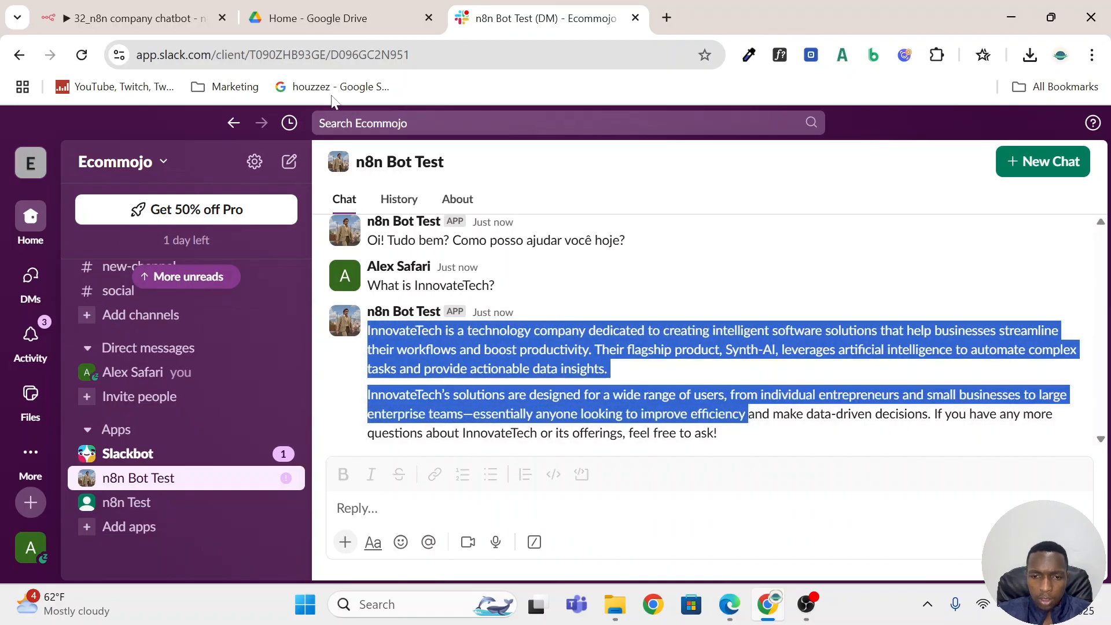
pyautogui.click(334, 21)
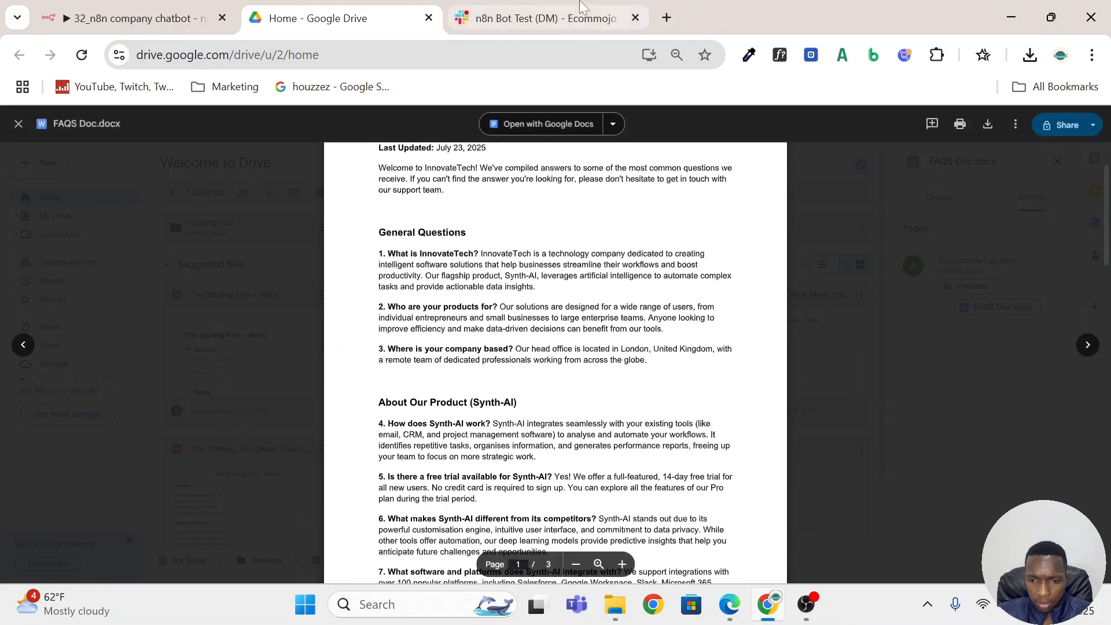
pyautogui.click(573, 9)
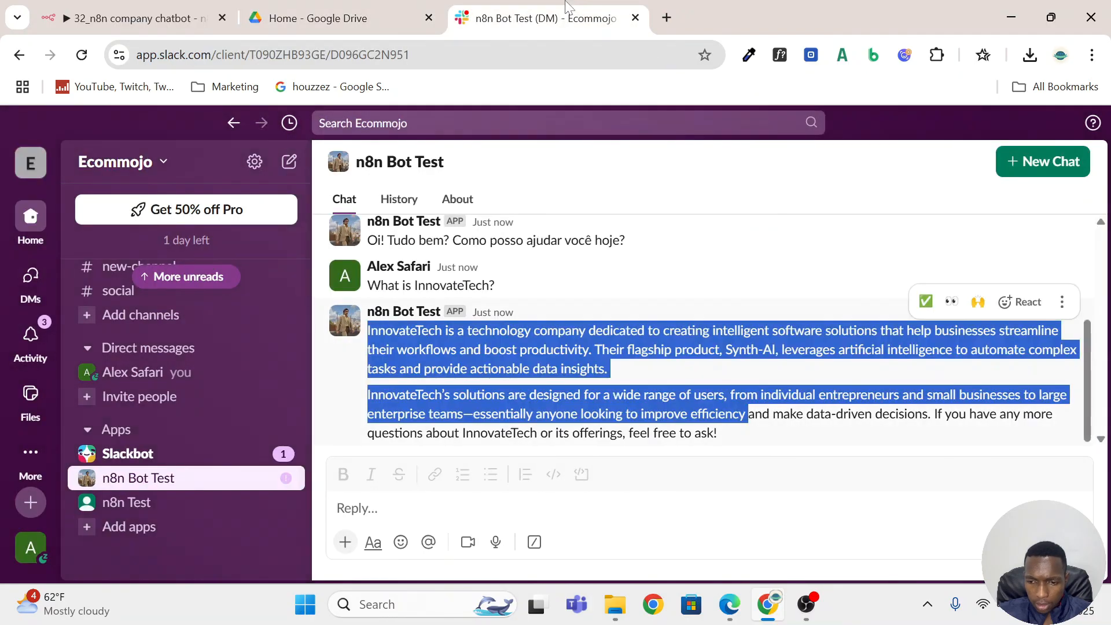
# Copy "How can I get a copy of my invoice?" from FAQS Doc.docx in Google Drive and send it to n8n Bot Test in Slack.
pyautogui.click(371, 20)
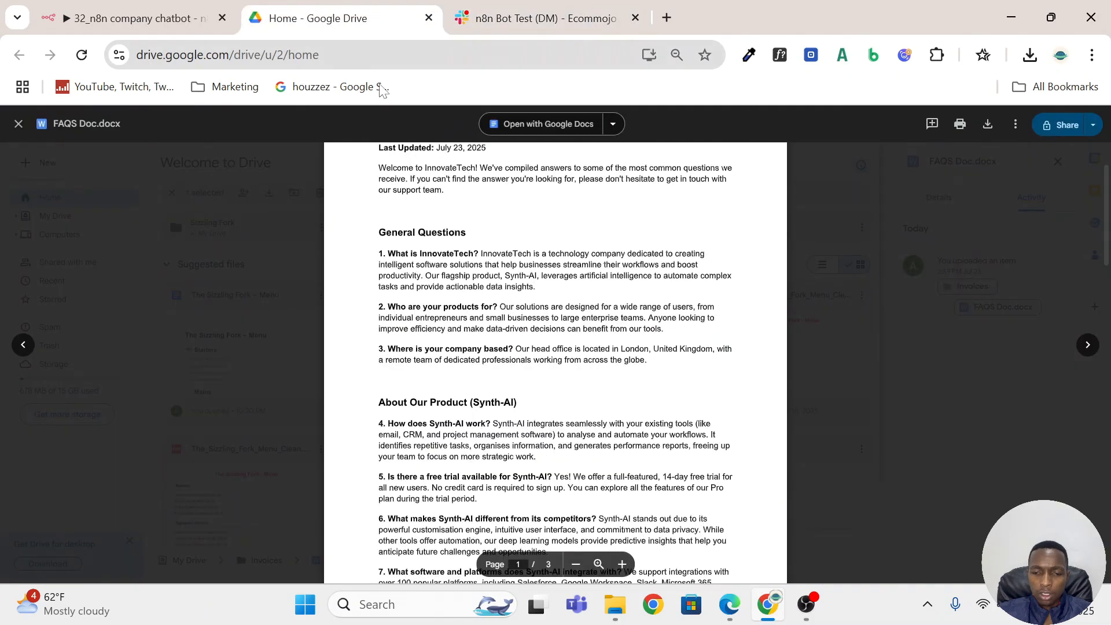
pyautogui.scroll(-10, 556, 347)
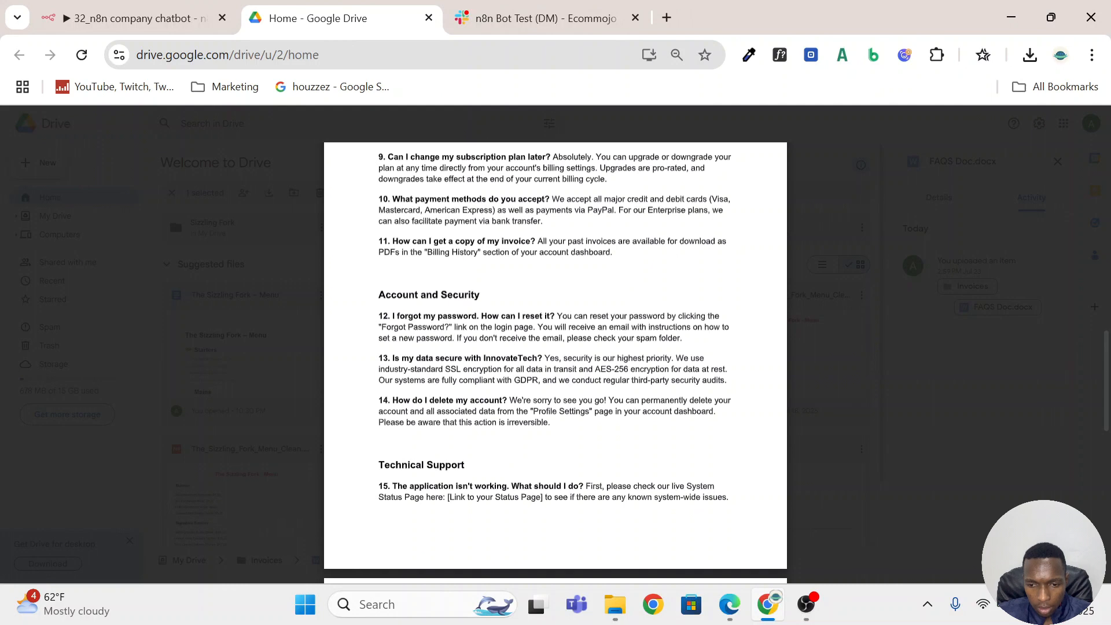
pyautogui.moveTo(536, 241); pyautogui.dragTo(392, 241)
pyautogui.hotkey('ctrl', 'c')
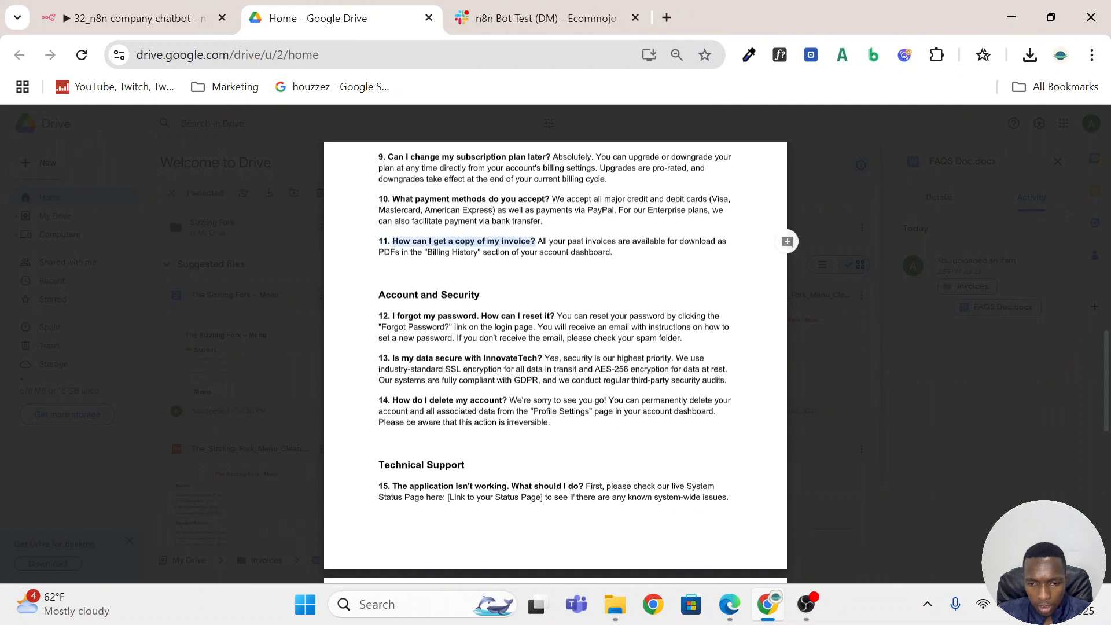
pyautogui.click(497, 15)
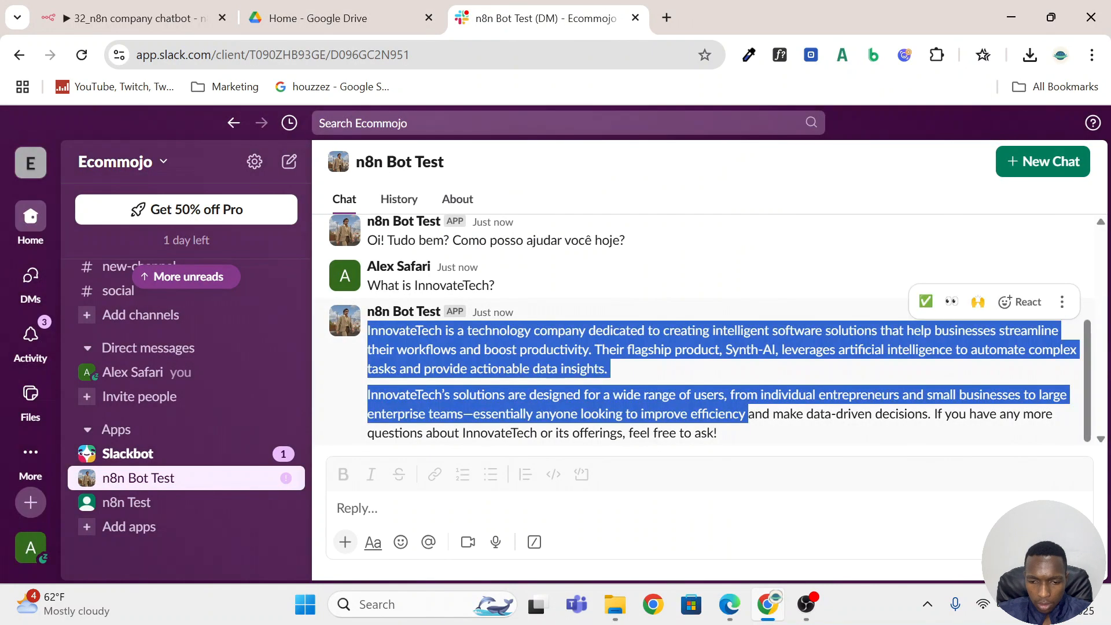
pyautogui.click(496, 508)
pyautogui.hotkey('ctrl', 'v')
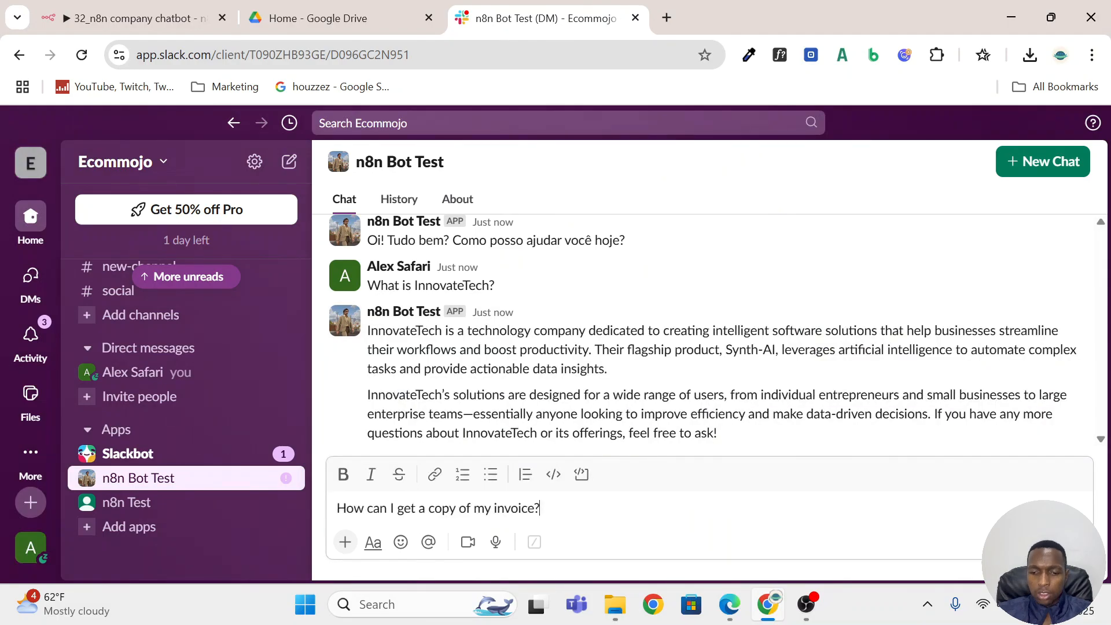
pyautogui.press('Return')
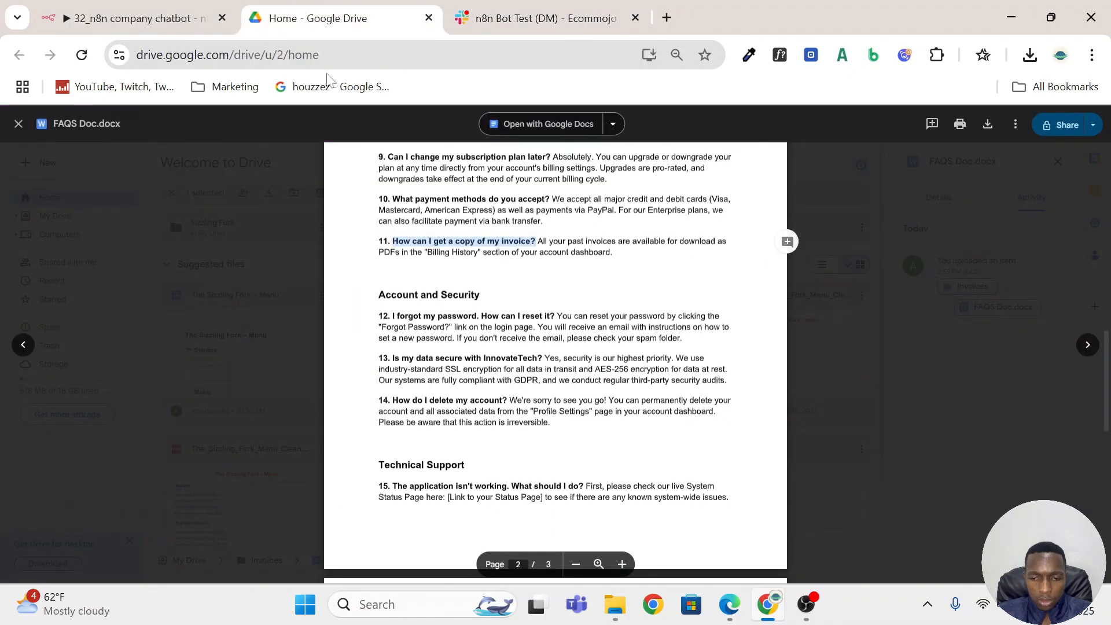
# Compare the bot's invoice answer with the answer to question 11 in FAQS Doc.docx in Google Drive.
pyautogui.click(376, 18)
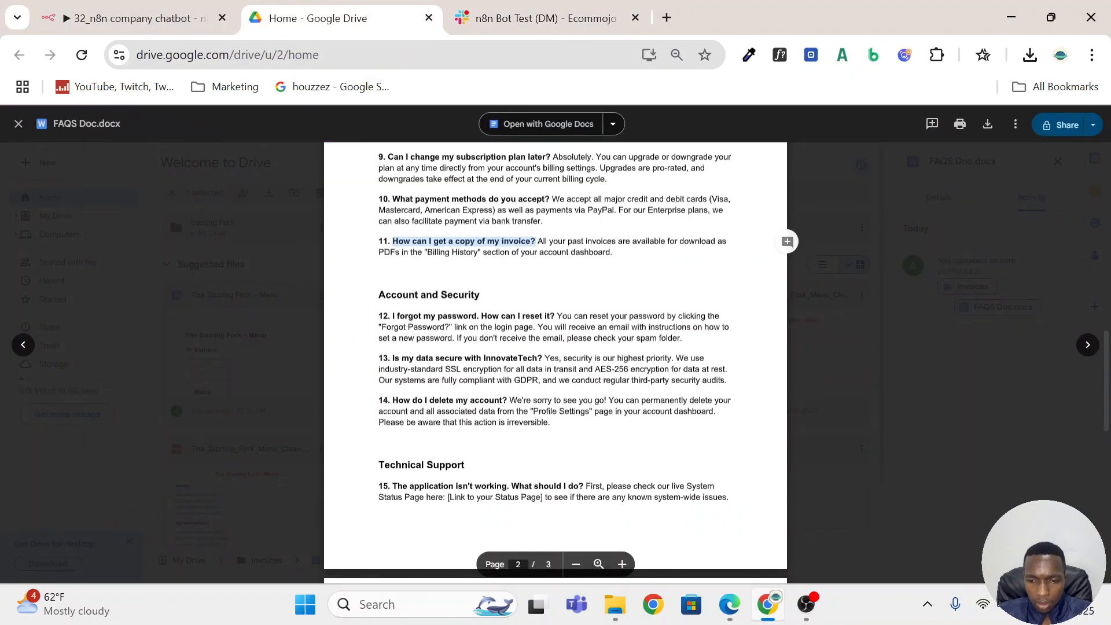
pyautogui.moveTo(535, 242); pyautogui.dragTo(612, 253)
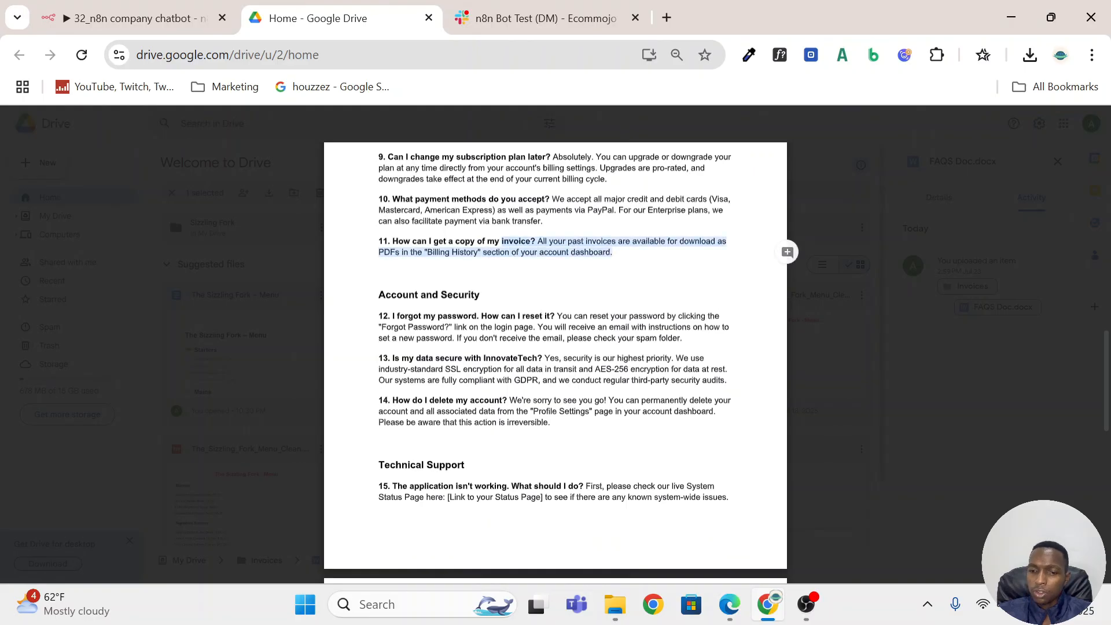
pyautogui.click(530, 19)
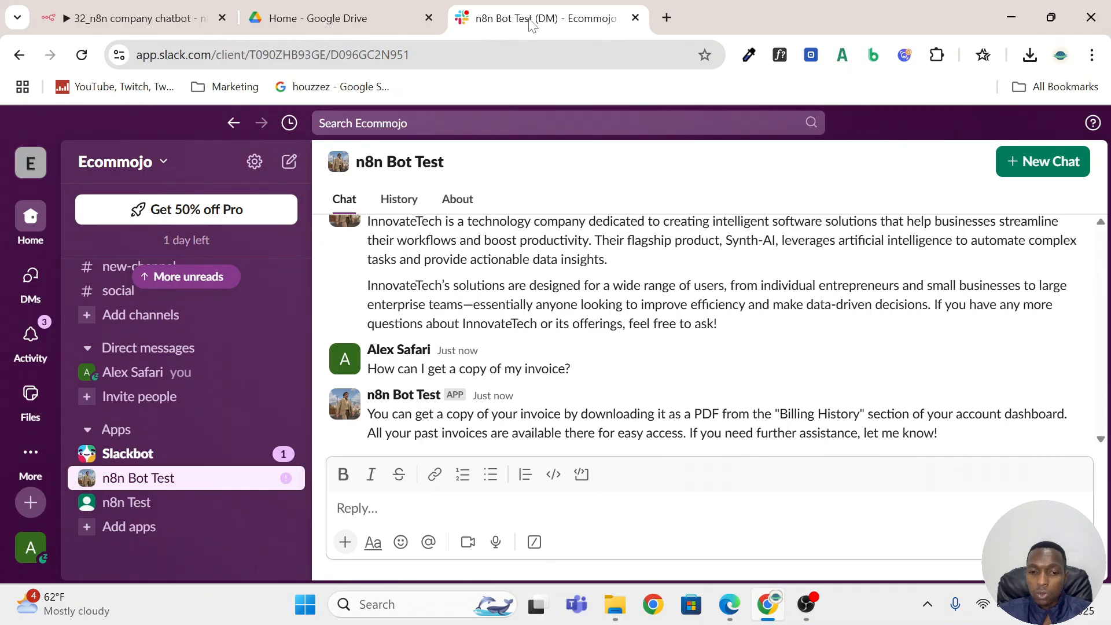
pyautogui.click(411, 17)
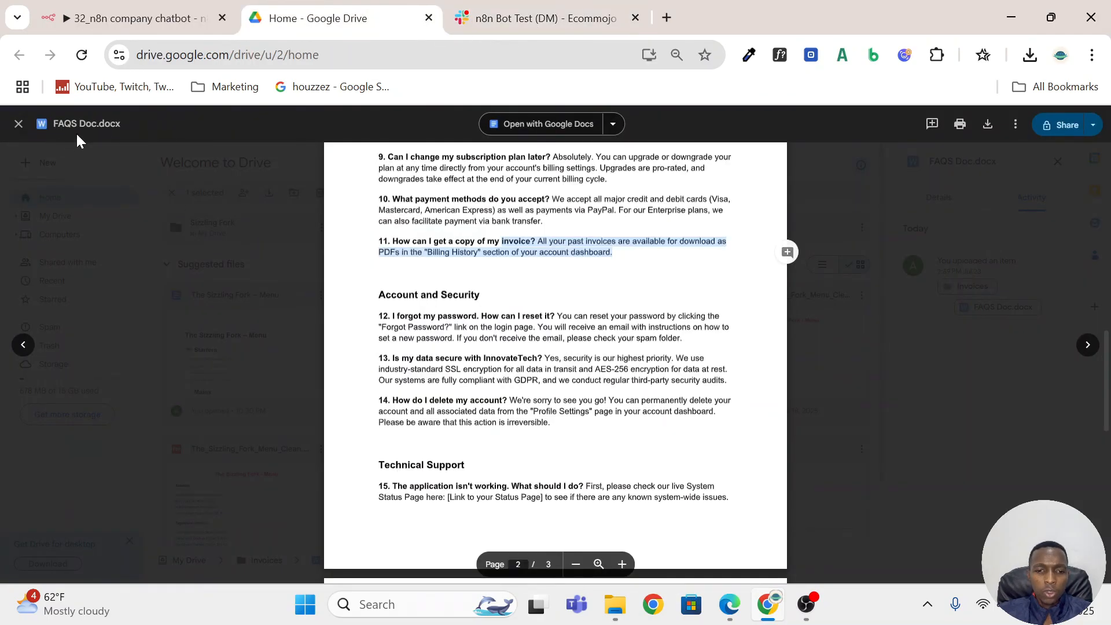
# Ask n8n Bot Test in Slack "can you please share a link to the faqs doc".
pyautogui.click(538, 18)
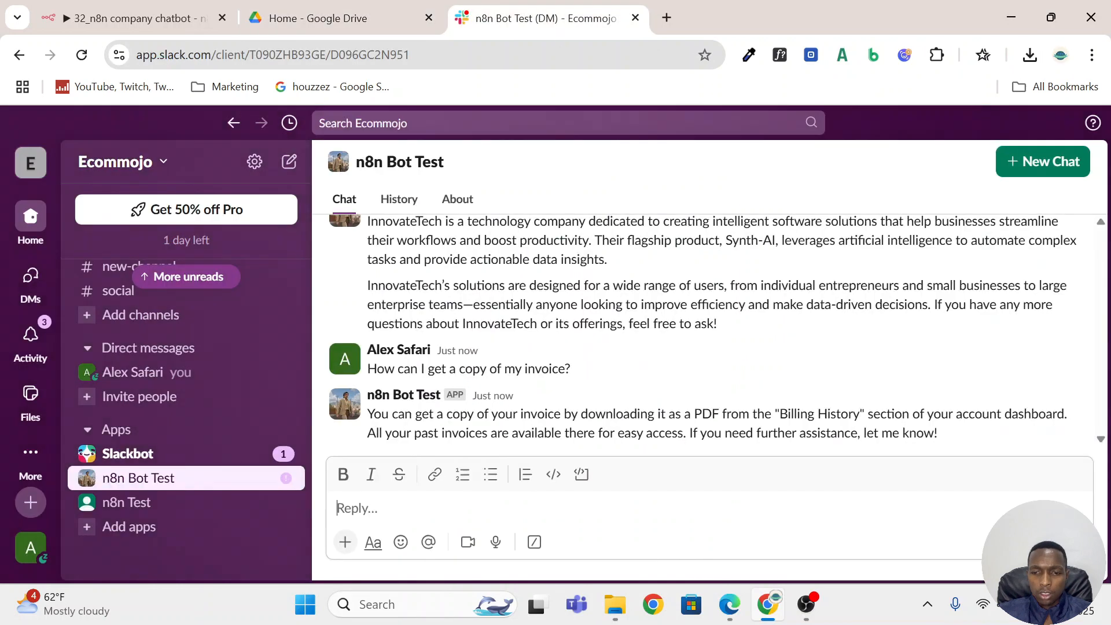
pyautogui.write('c')
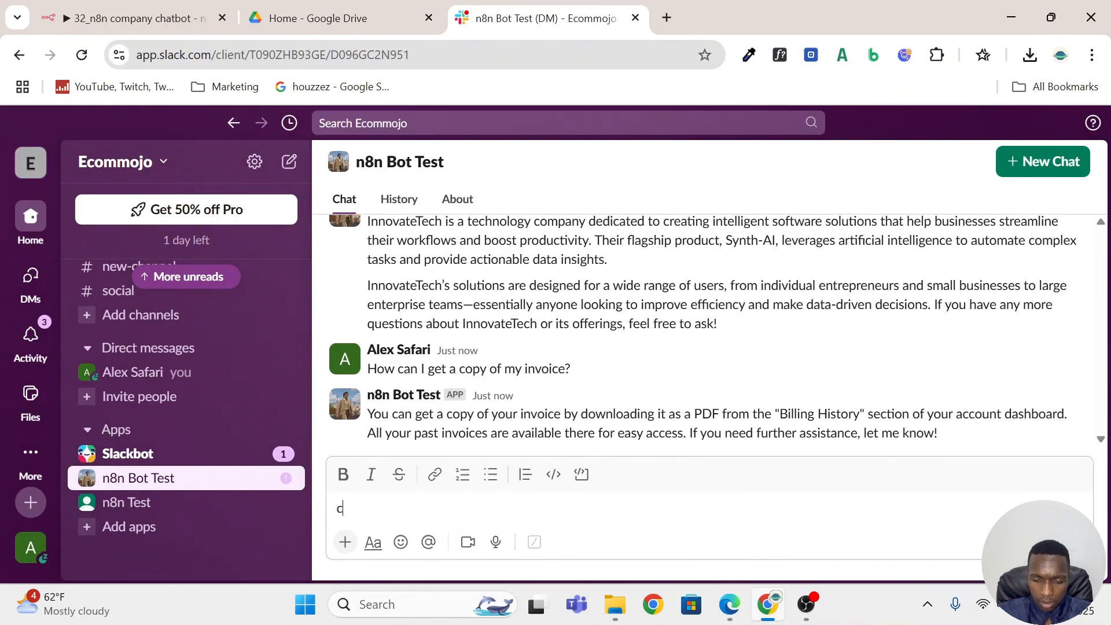
pyautogui.write('an you ple')
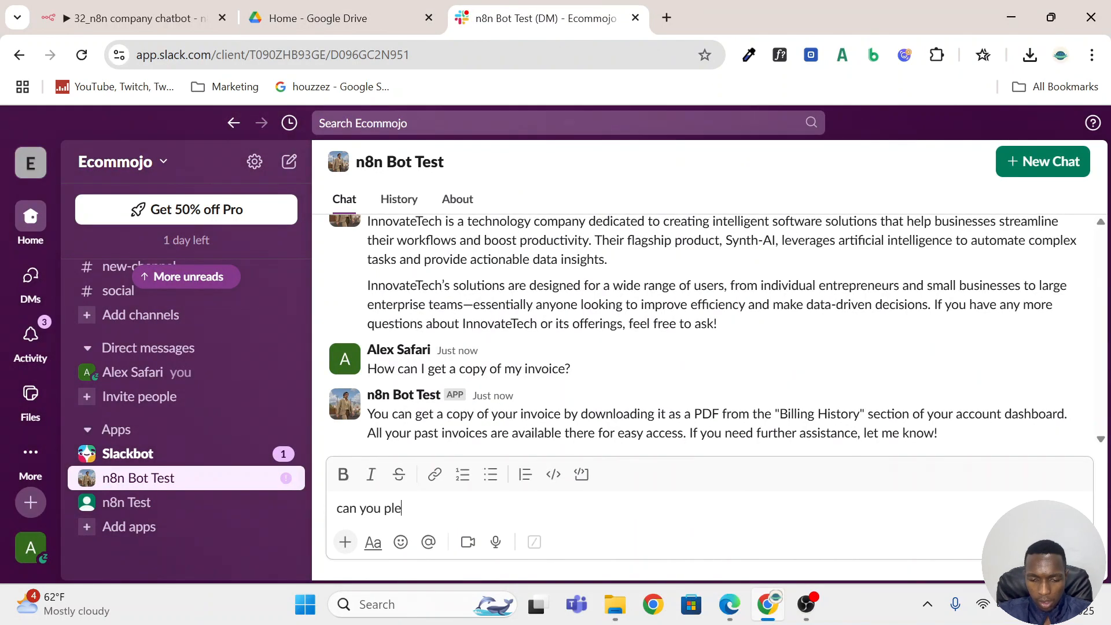
pyautogui.write('ase share a link to')
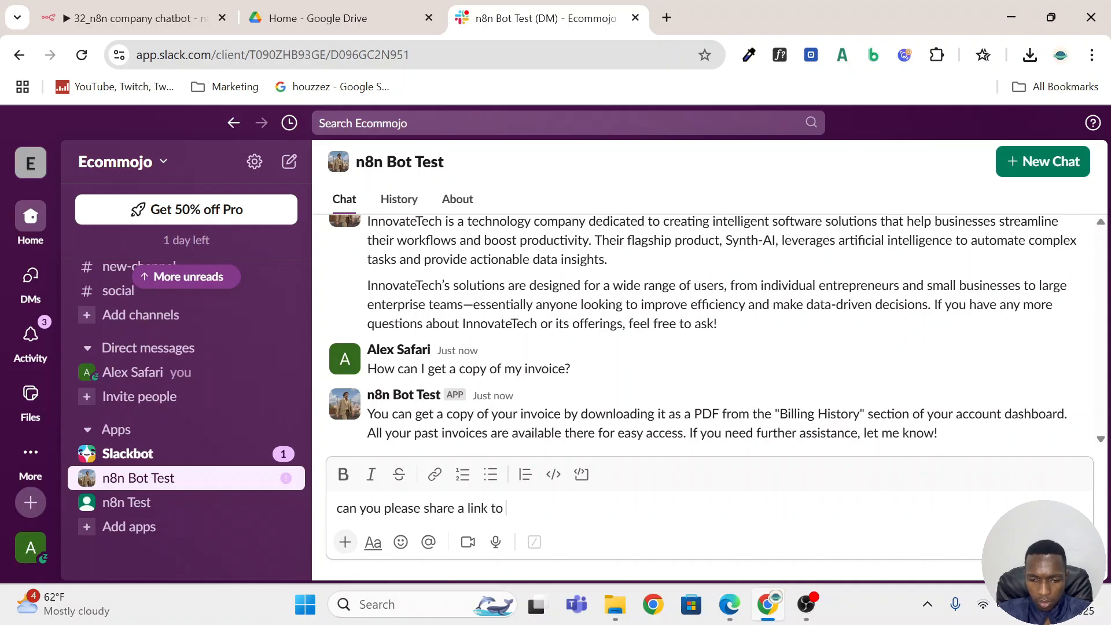
pyautogui.write(' the fa')
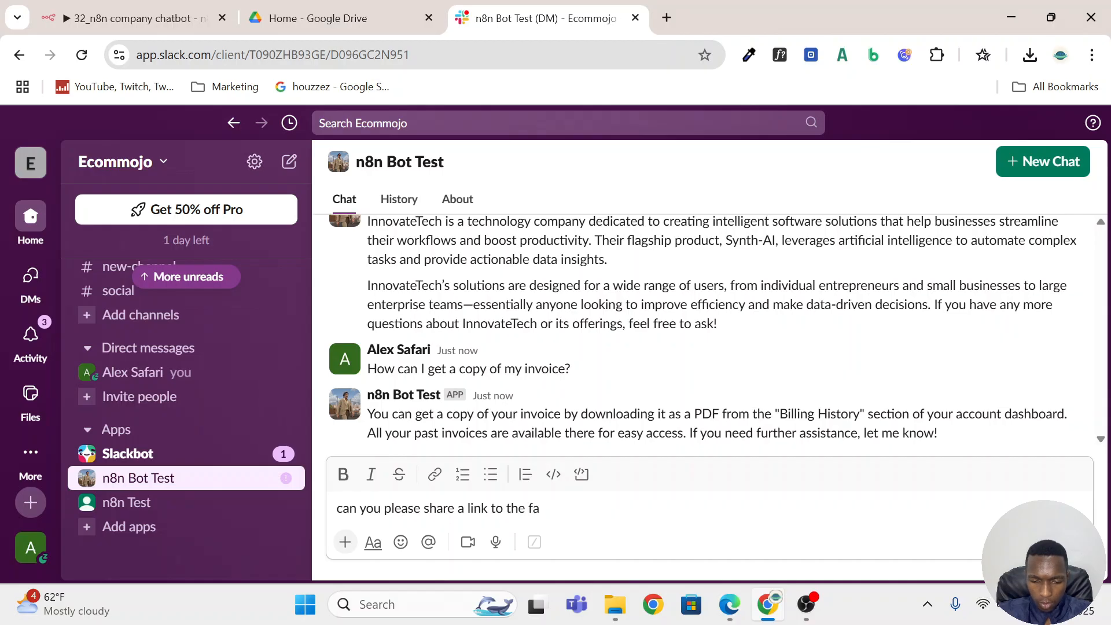
pyautogui.write('qs doc')
pyautogui.press('Return')
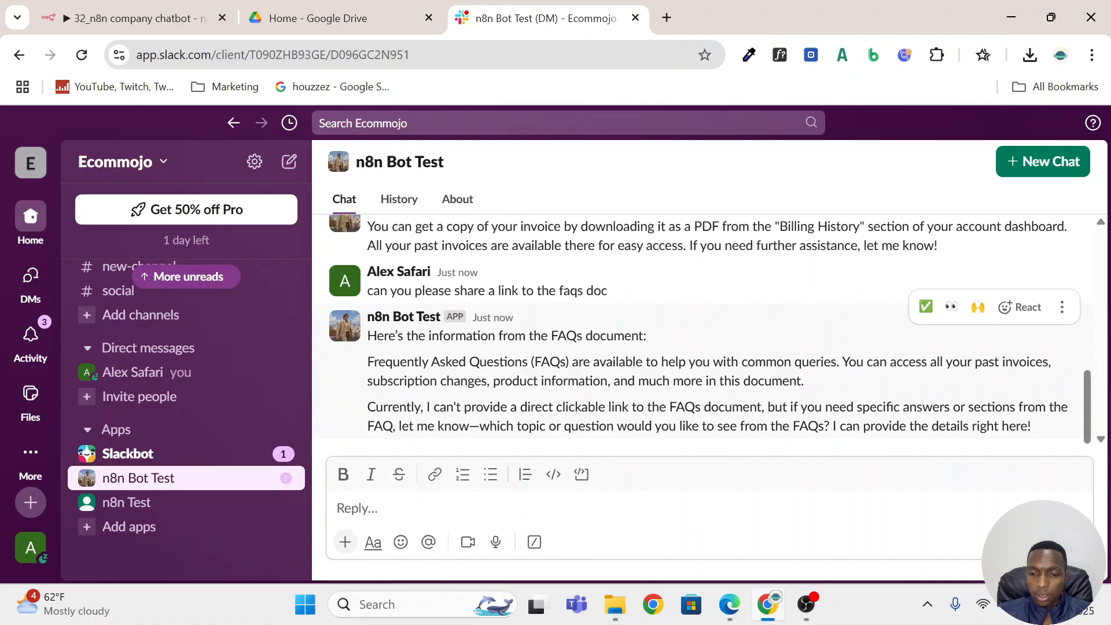
# Check FAQS Doc.docx in Google Drive, and send "search for it in google drive" to n8n Bot Test in Slack.
pyautogui.click(333, 16)
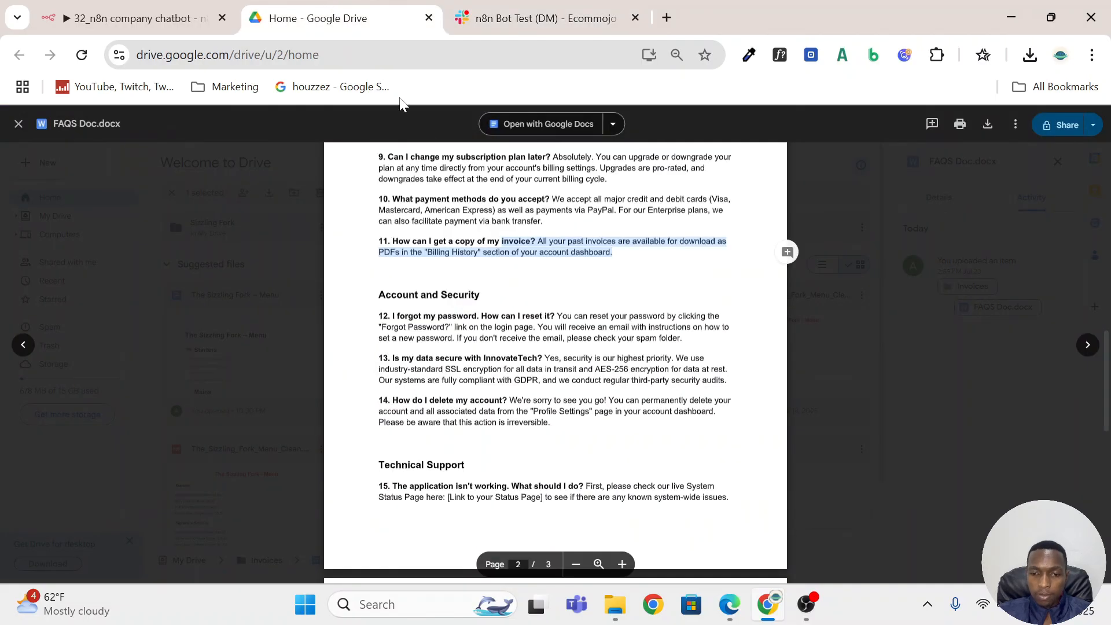
pyautogui.click(533, 14)
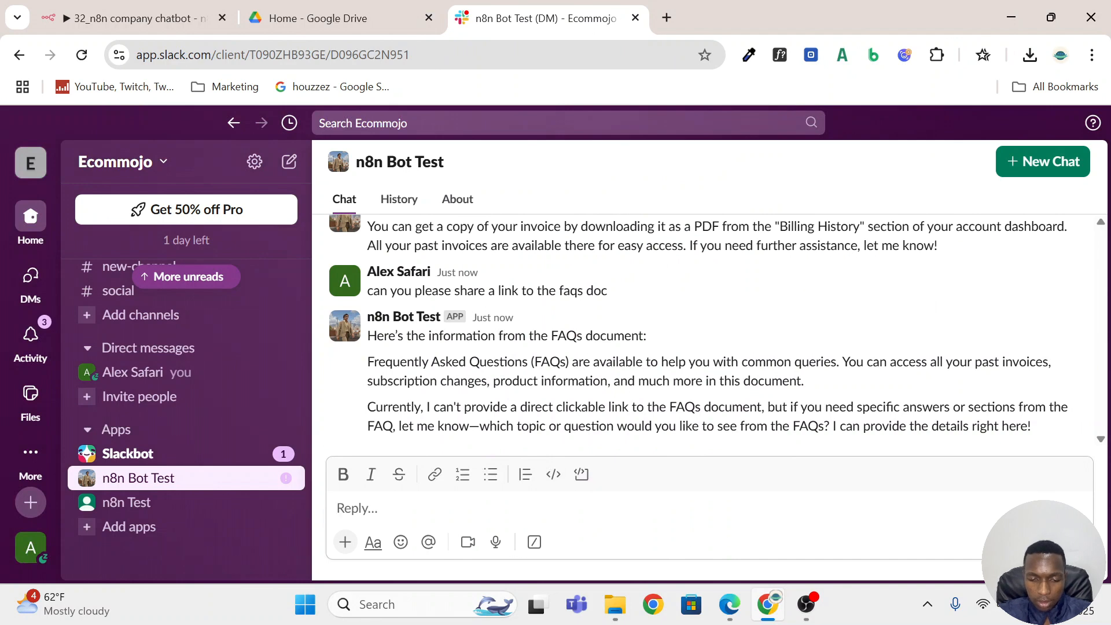
pyautogui.write('search for t')
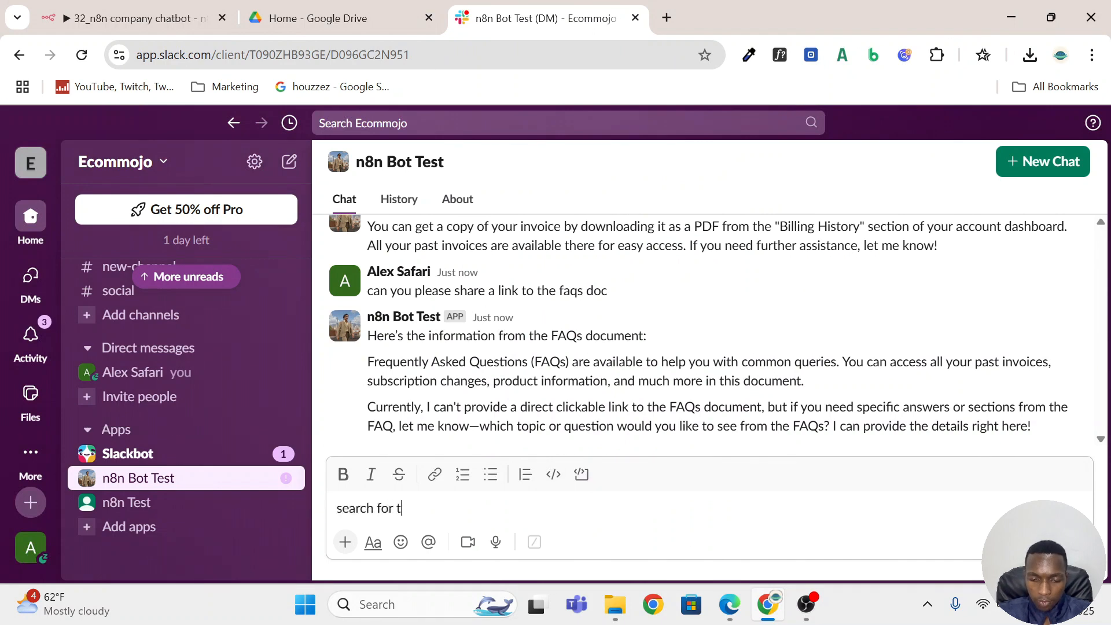
pyautogui.press('BackSpace')
pyautogui.write('it in ')
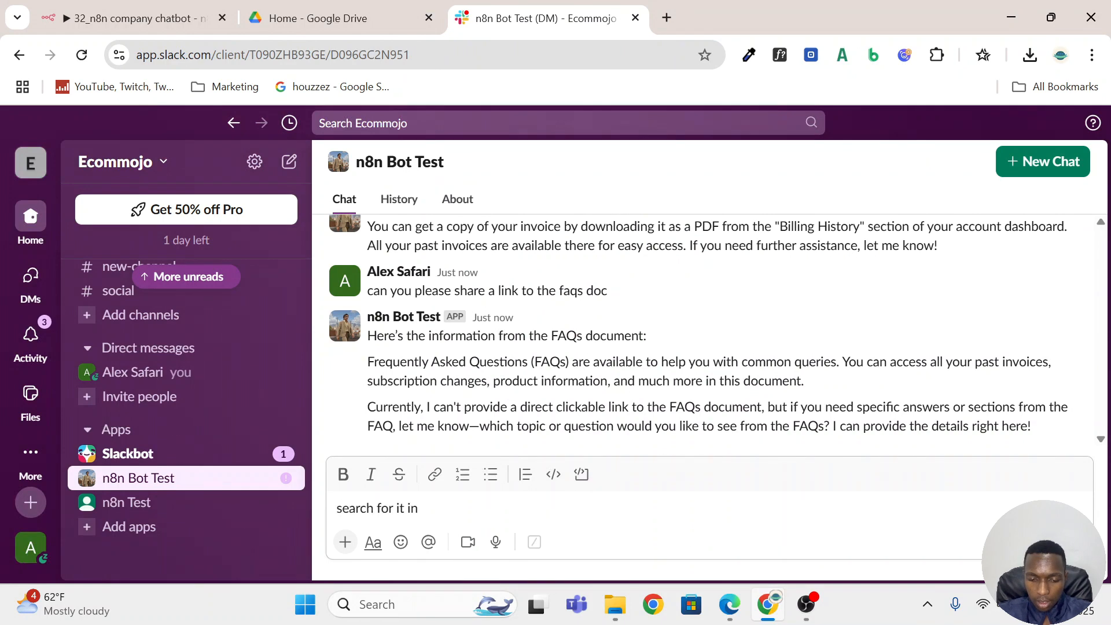
pyautogui.write('google drive')
pyautogui.press('Return')
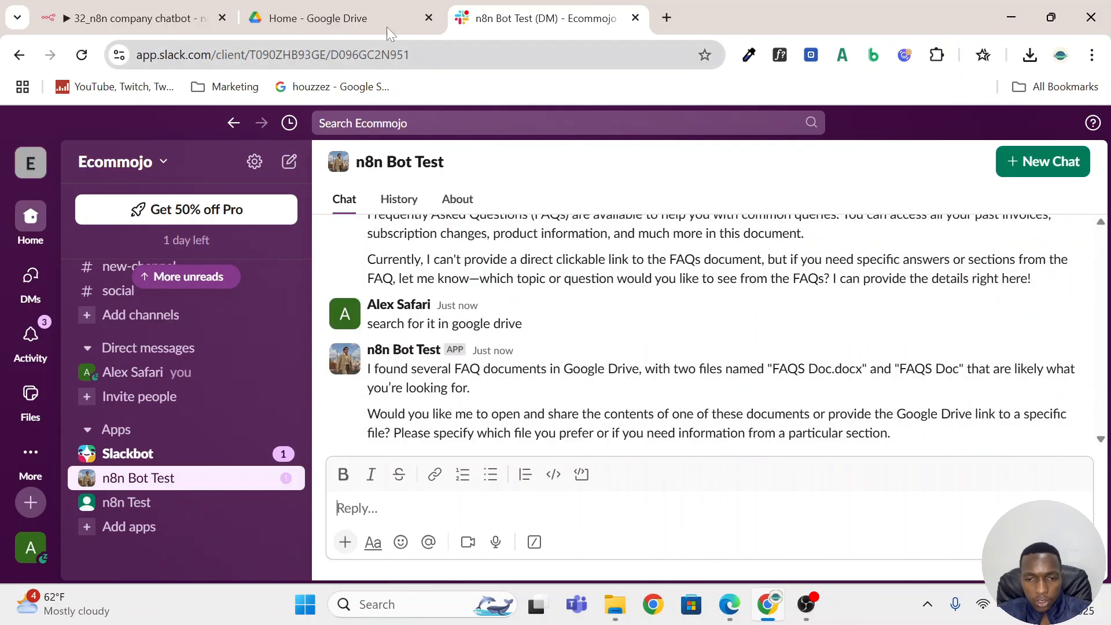
# Check the FAQ file's name in Google Drive, and send "FAQS Doc.docx" to n8n Bot Test in Slack.
pyautogui.click(341, 7)
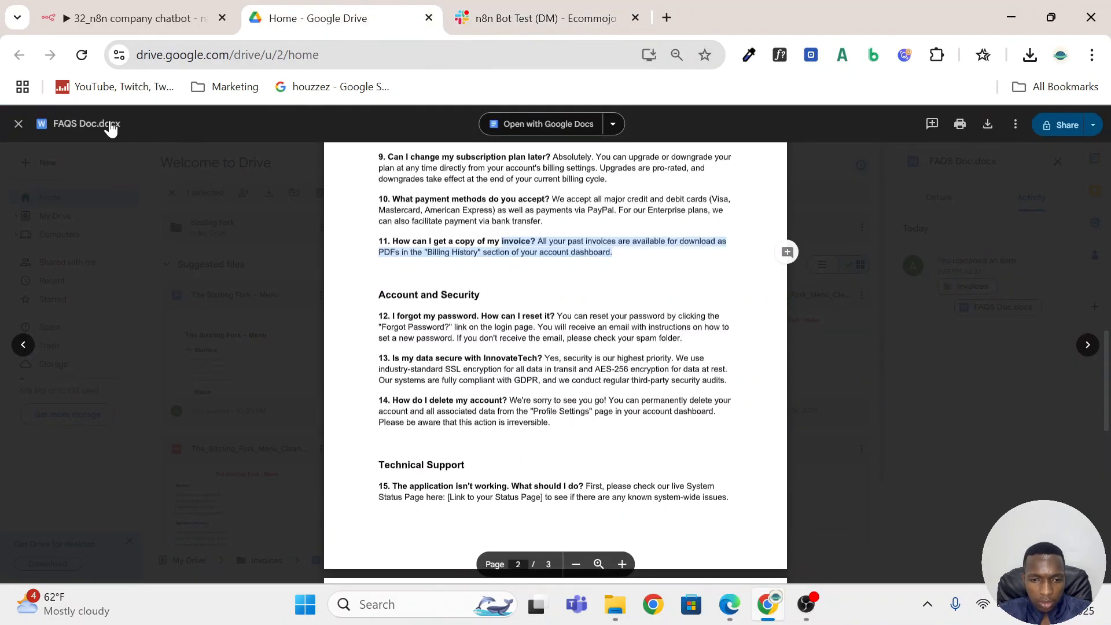
pyautogui.click(515, 10)
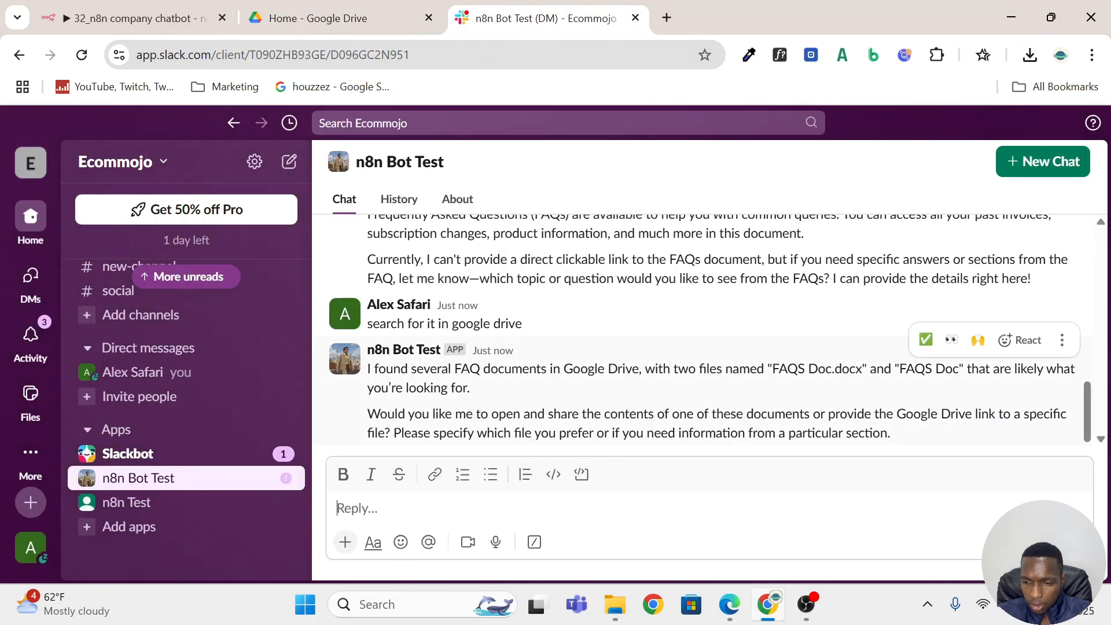
pyautogui.moveTo(862, 369); pyautogui.dragTo(772, 369)
pyautogui.hotkey('ctrl', 'c')
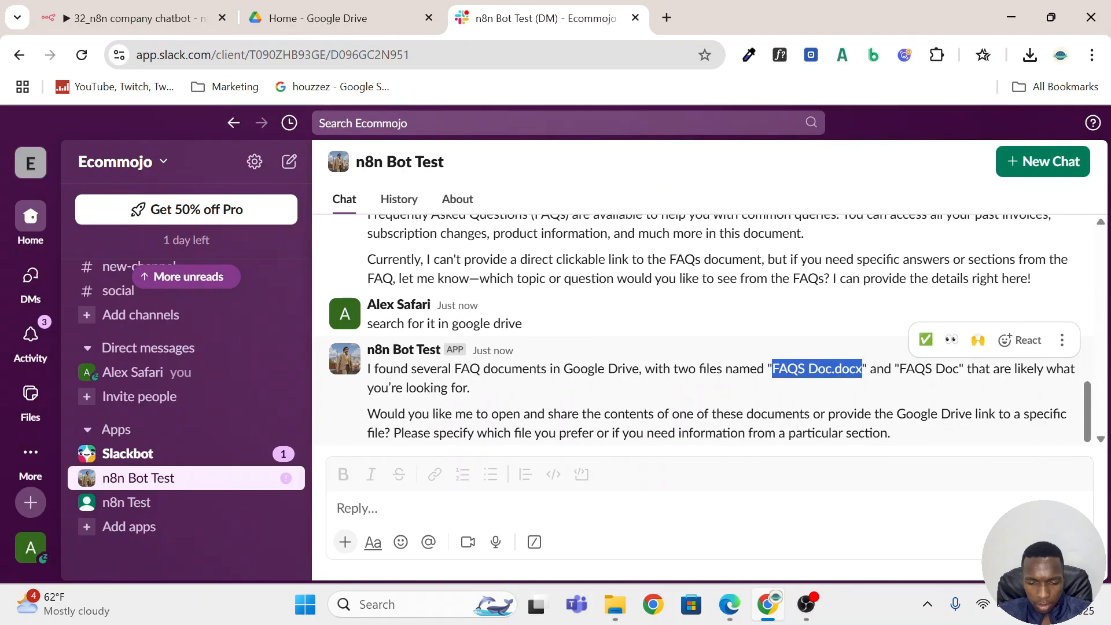
pyautogui.click(579, 508)
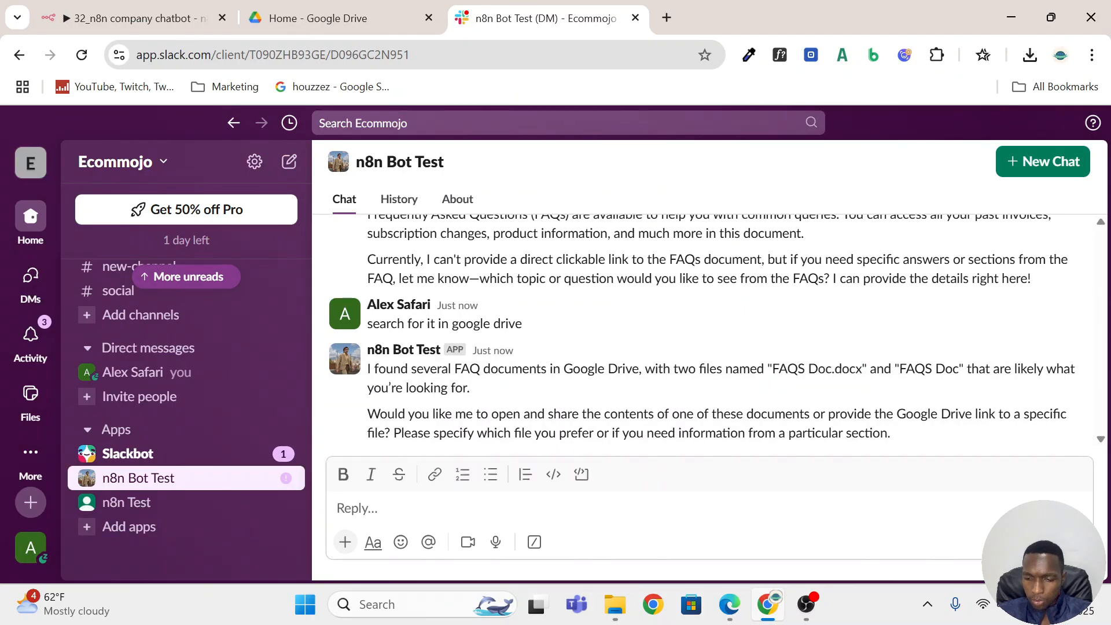
pyautogui.hotkey('ctrl', 'v')
pyautogui.press('Return')
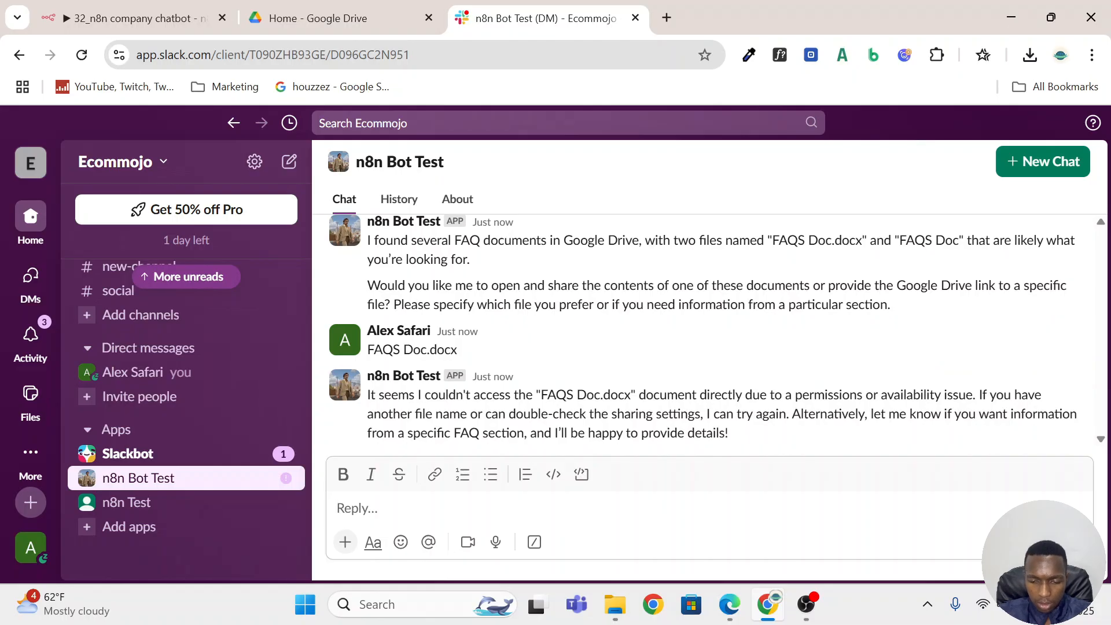
# Send "just send a link to the document" to n8n Bot Test.
pyautogui.write('just send ')
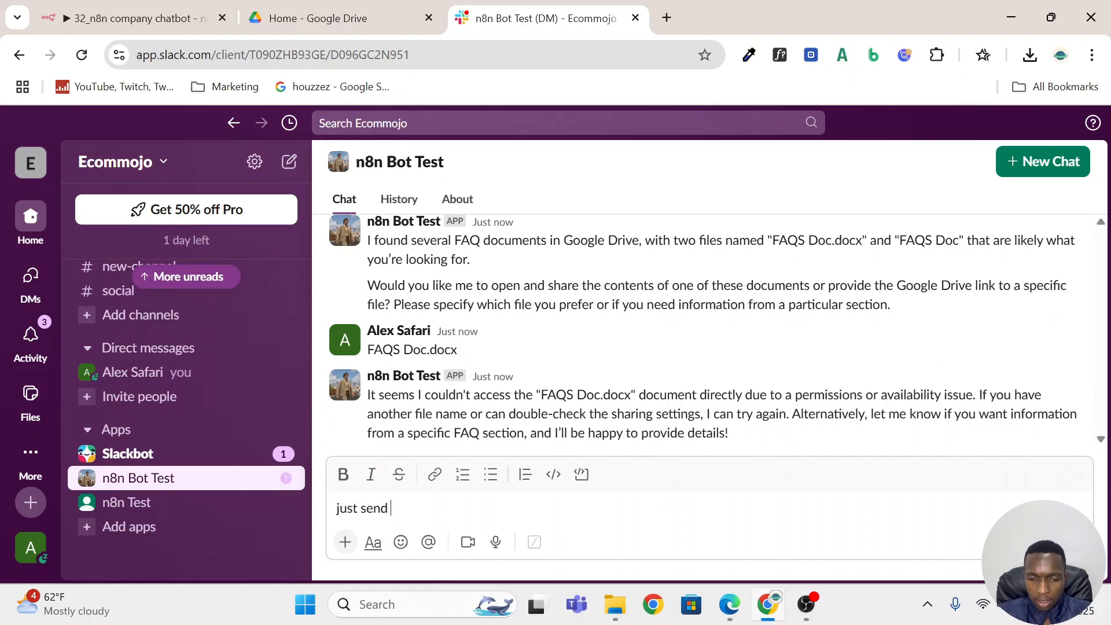
pyautogui.write('a link')
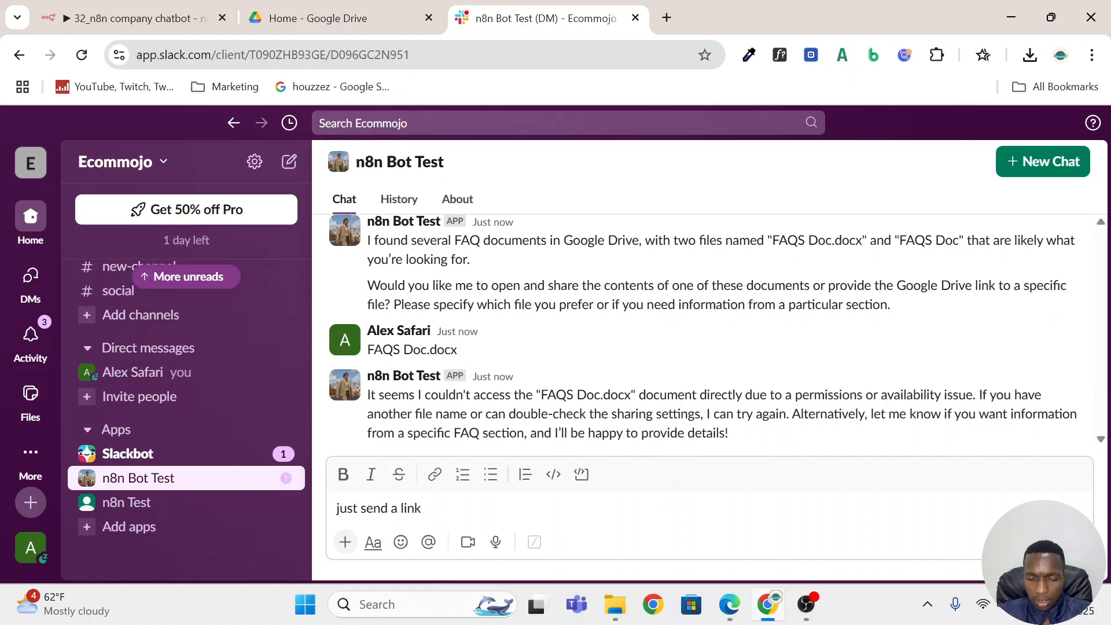
pyautogui.write(' to th')
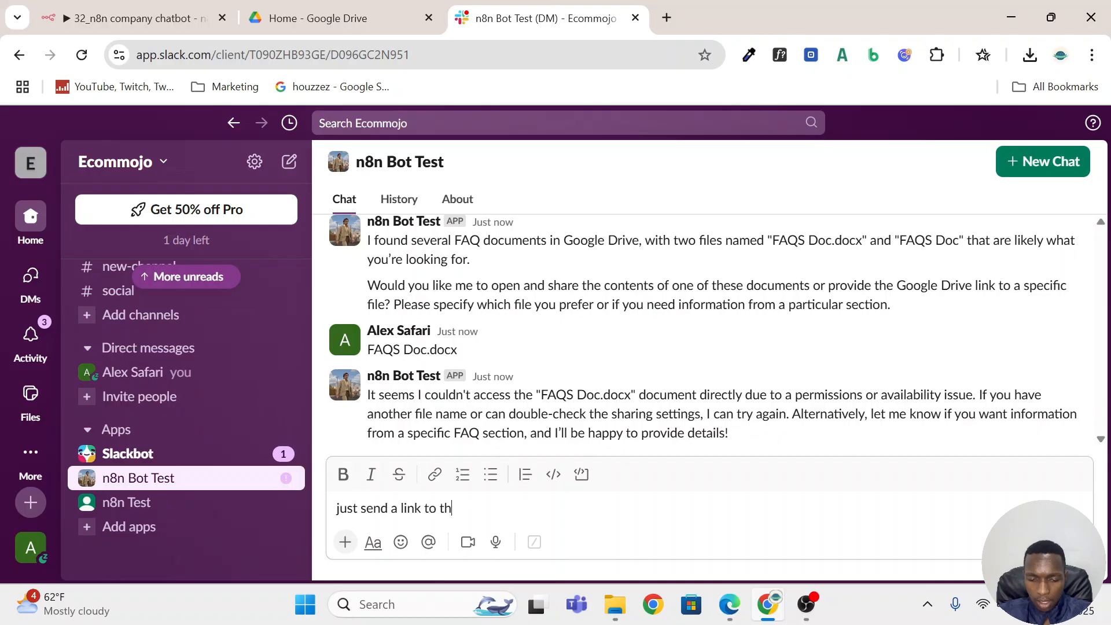
pyautogui.write('e document')
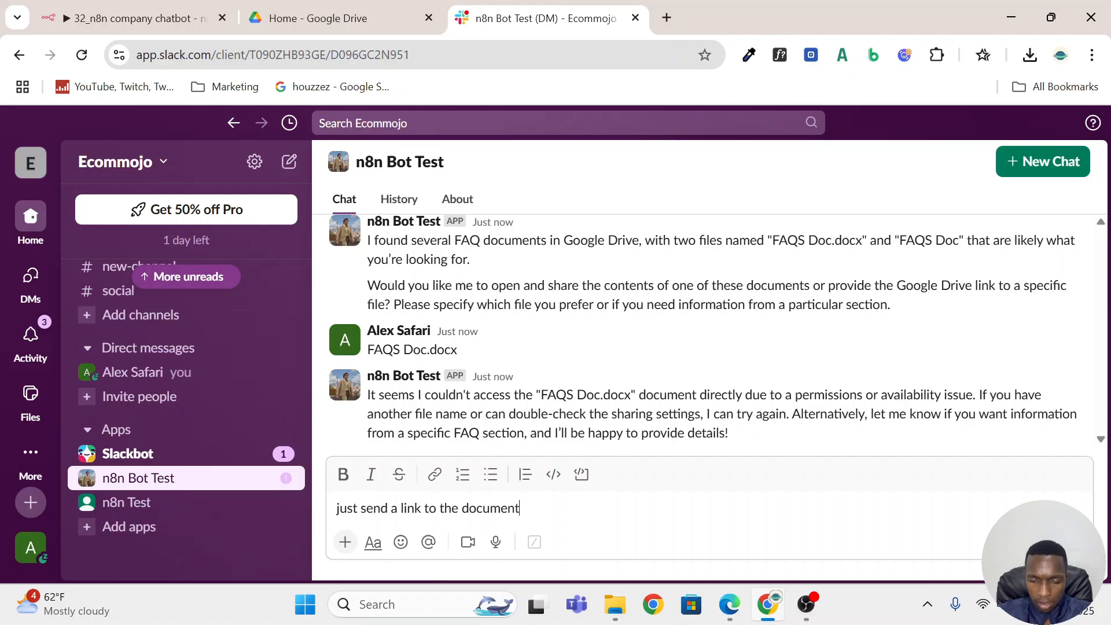
pyautogui.press('Return')
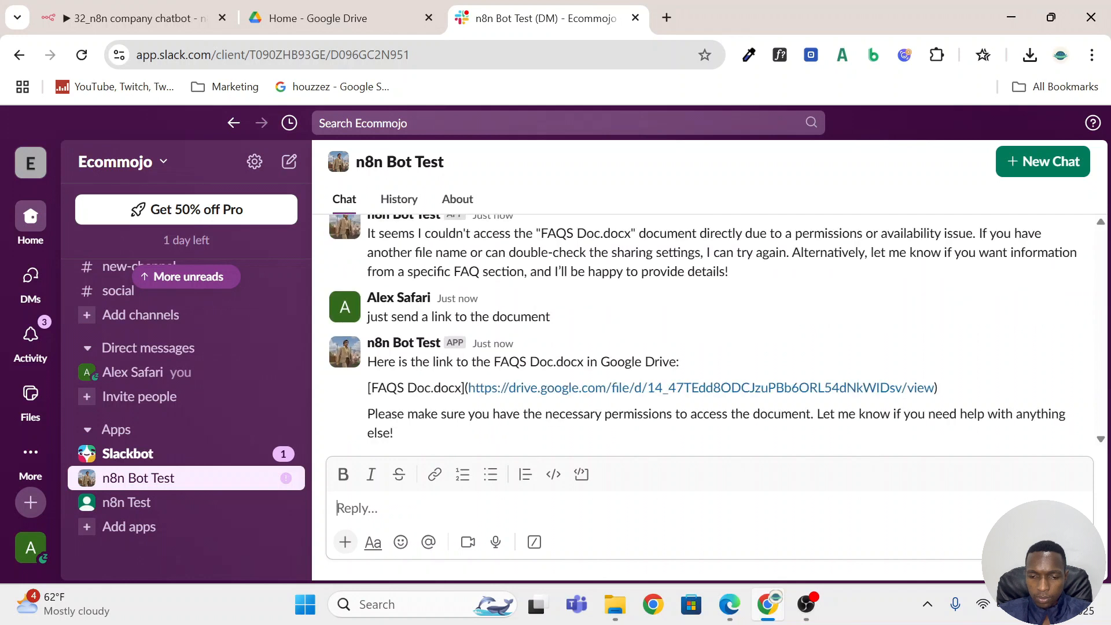
# View the FAQS Doc.docx link from the bot's reply, and open The_Sizzling_Fork_Menu_Clean.pdf from the Google Drive home page.
pyautogui.click(671, 392)
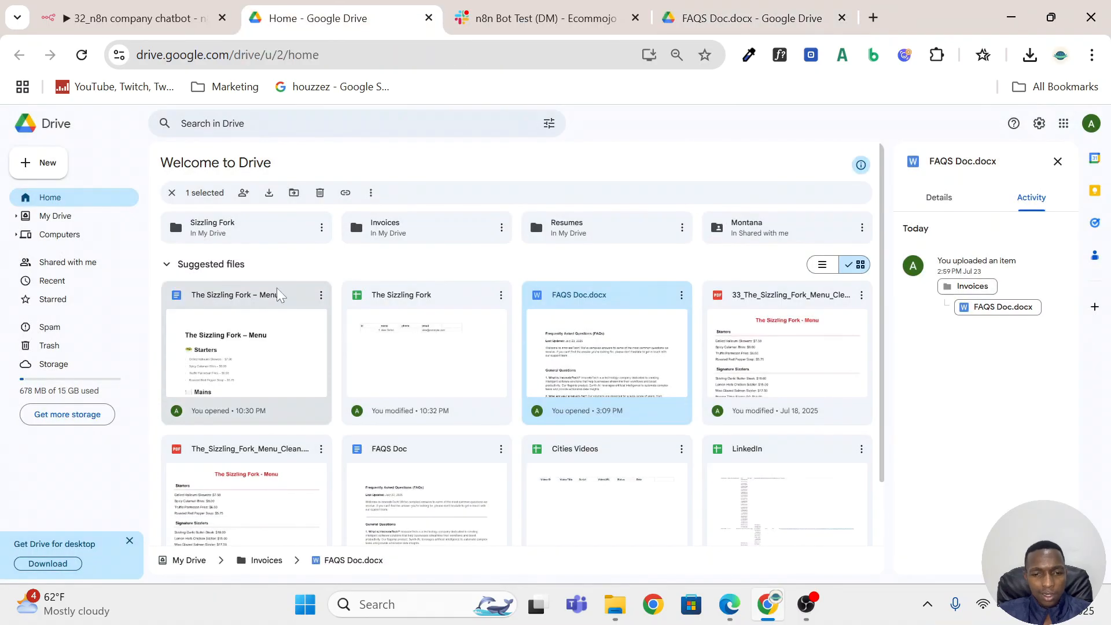
pyautogui.scroll(-2, 293, 434)
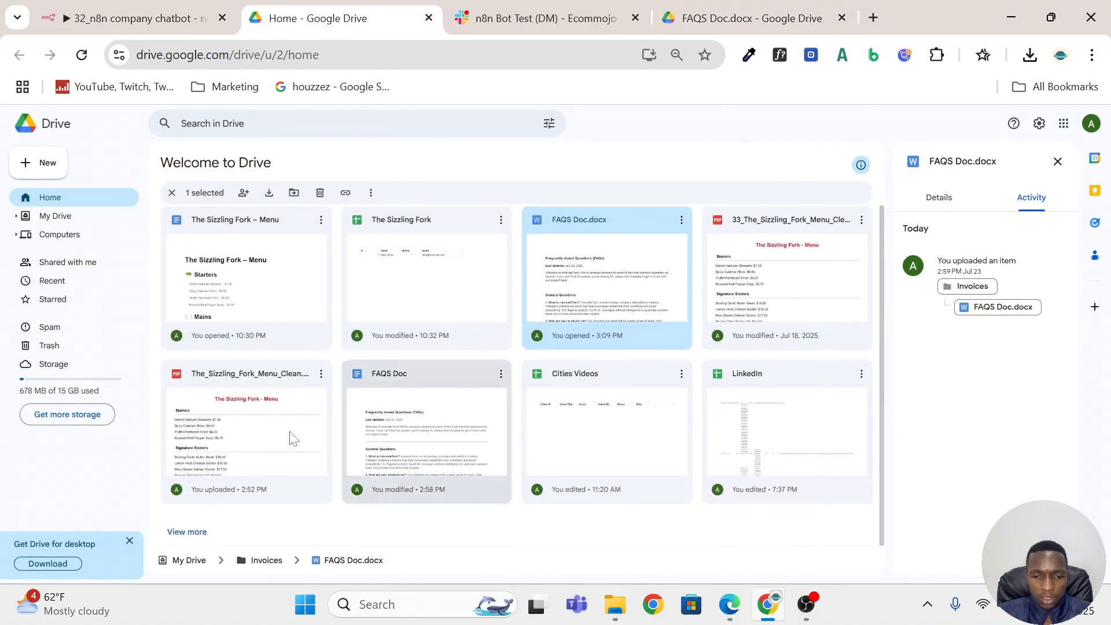
pyautogui.doubleClick(243, 405)
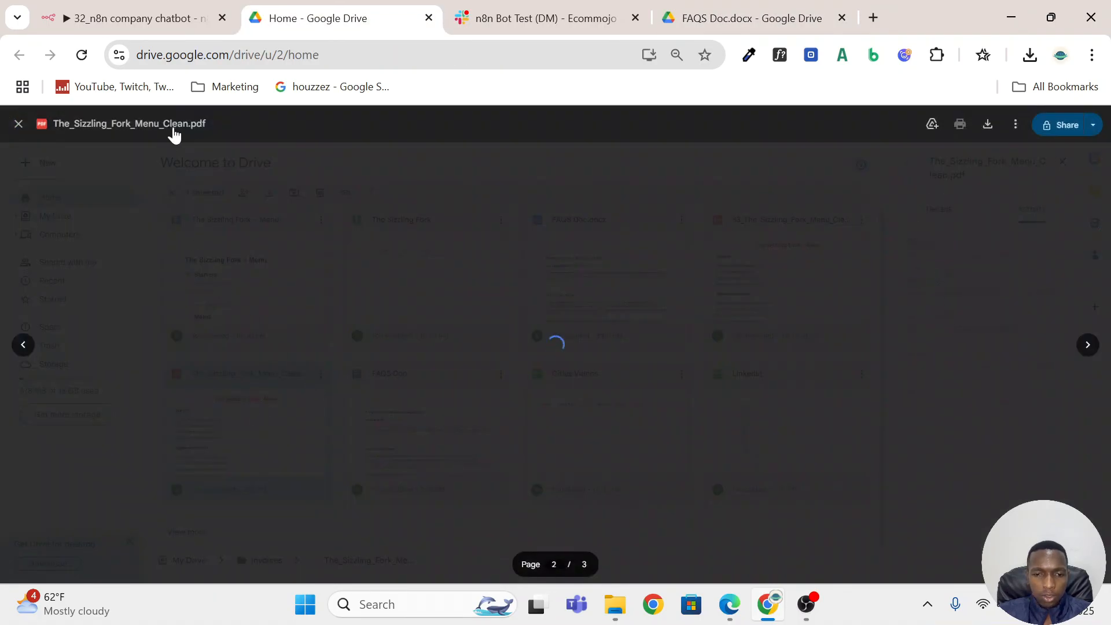
# Send "what in the sizzling for menu" to n8n Bot Test in Slack, checking the menu's name in Google Drive.
pyautogui.click(541, 18)
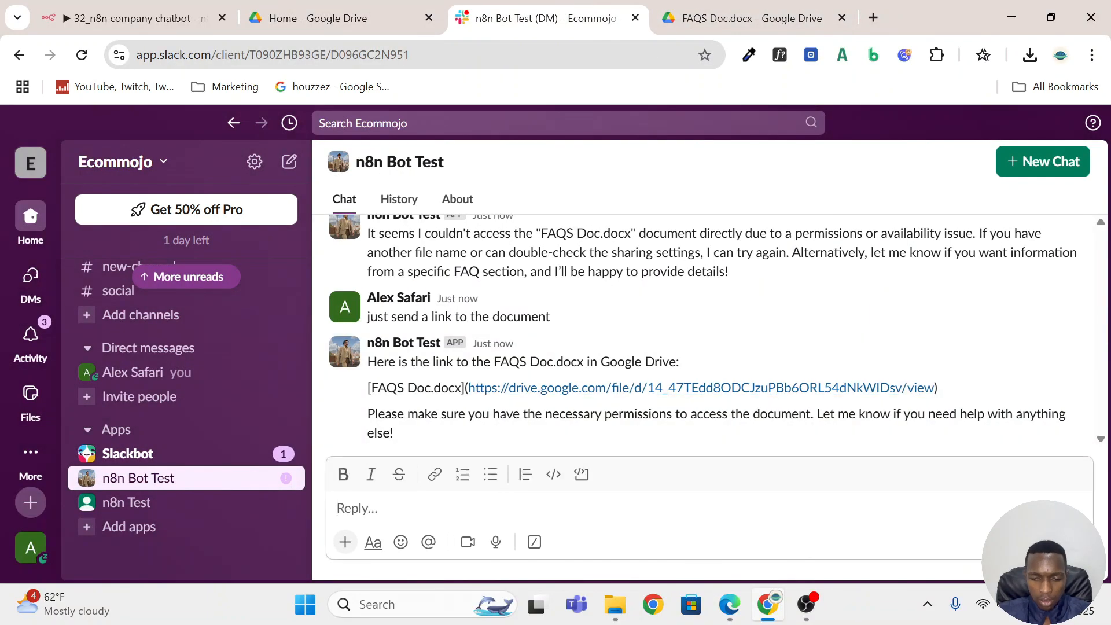
pyautogui.write('what in the')
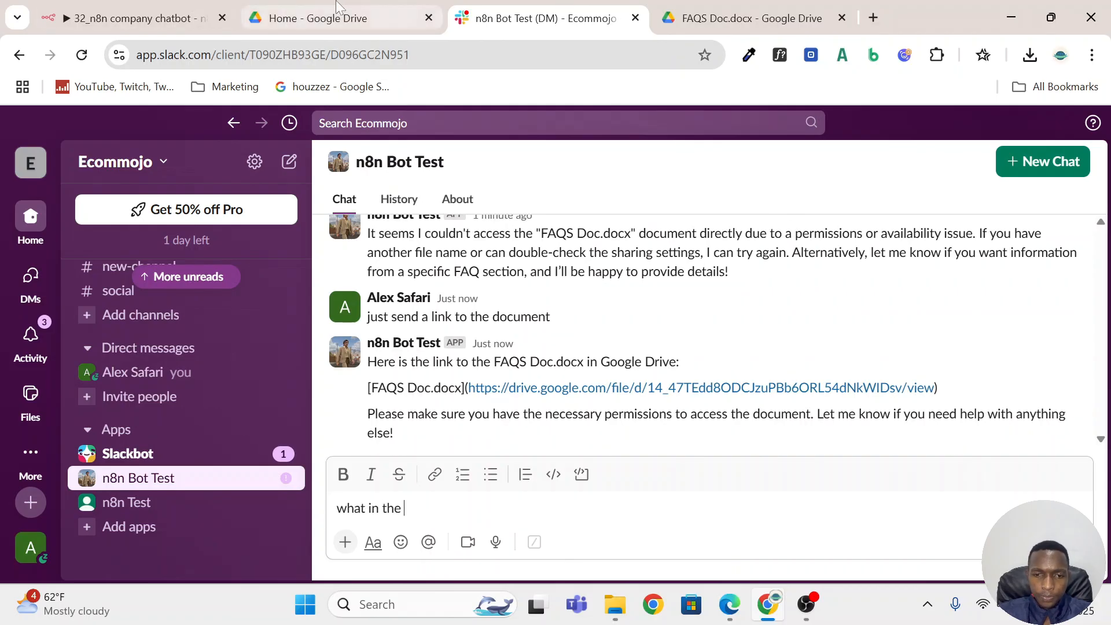
pyautogui.click(307, 18)
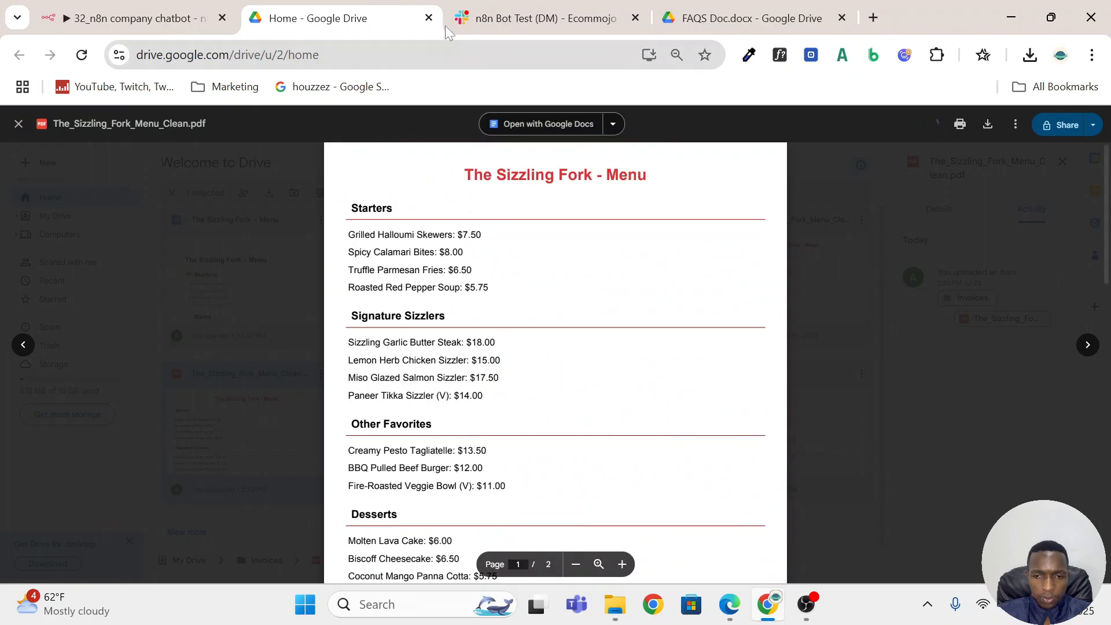
pyautogui.click(463, 19)
pyautogui.write('sizz')
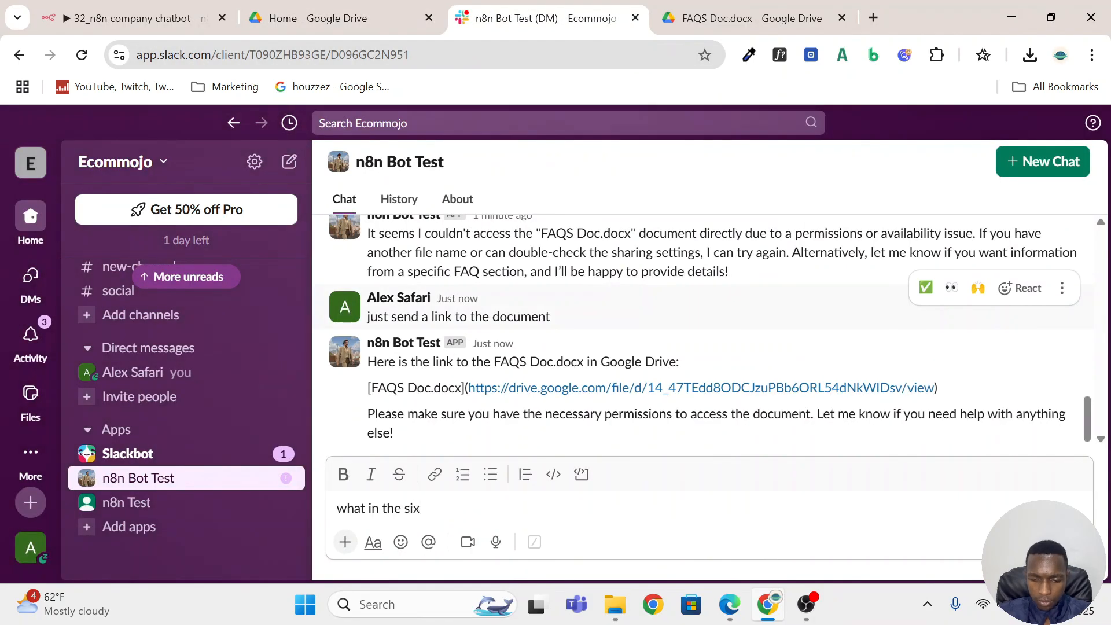
pyautogui.press('BackSpace')
pyautogui.press('BackSpace')
pyautogui.write('zzling for m')
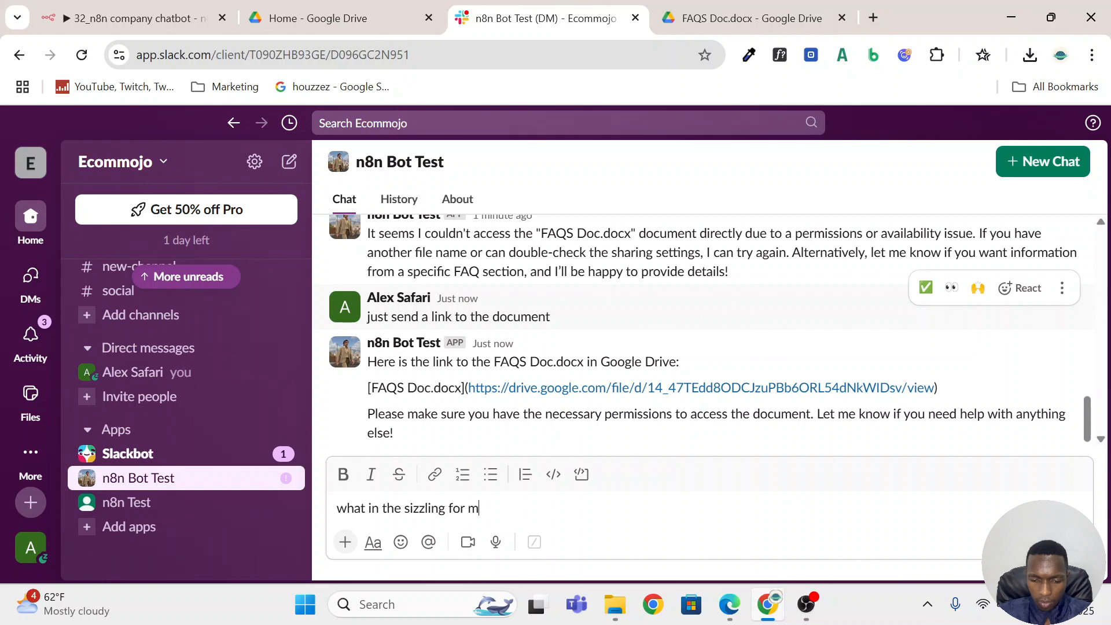
pyautogui.write('enu')
pyautogui.press('Return')
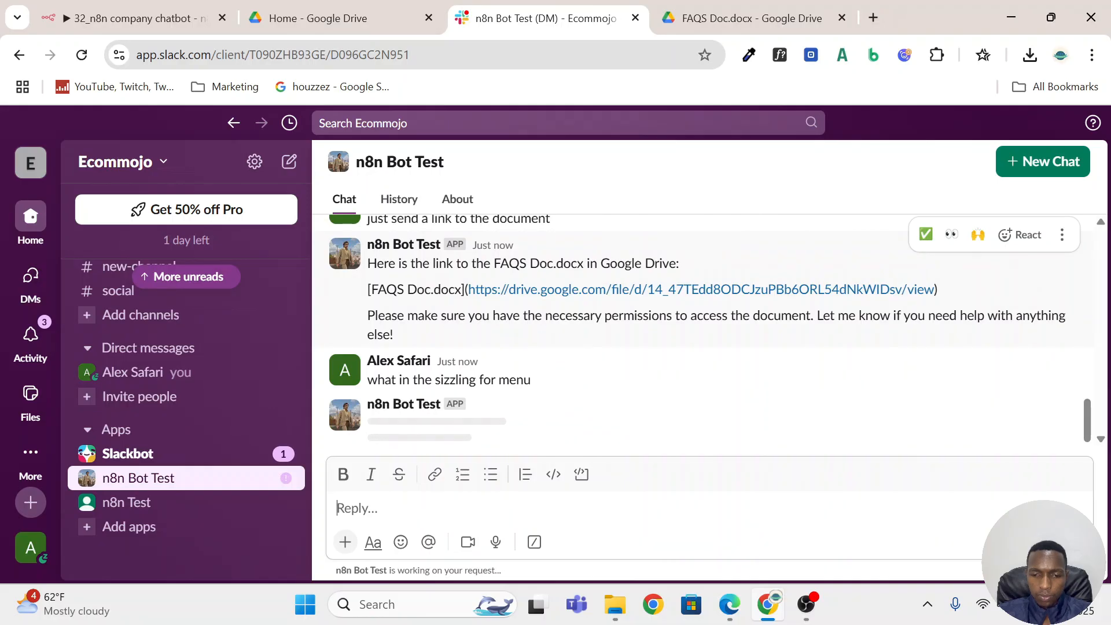
# Read the bot's menu reply in Slack, and examine the sections of The_Sizzling_Fork_Menu_Clean.pdf in Google Drive.
pyautogui.scroll(10, 457, 321)
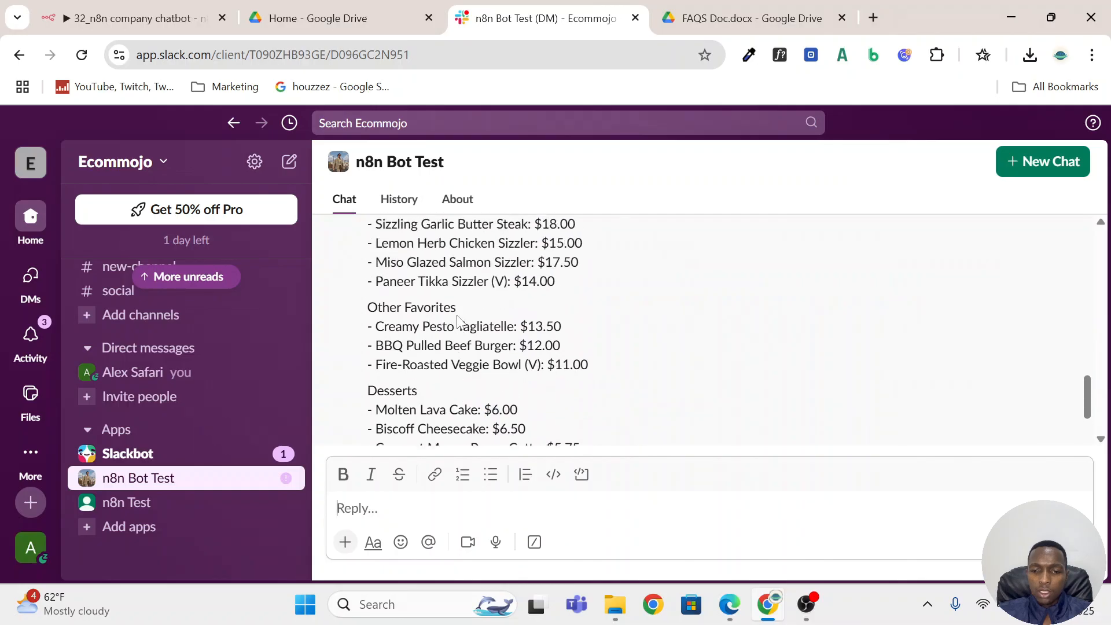
pyautogui.click(306, 18)
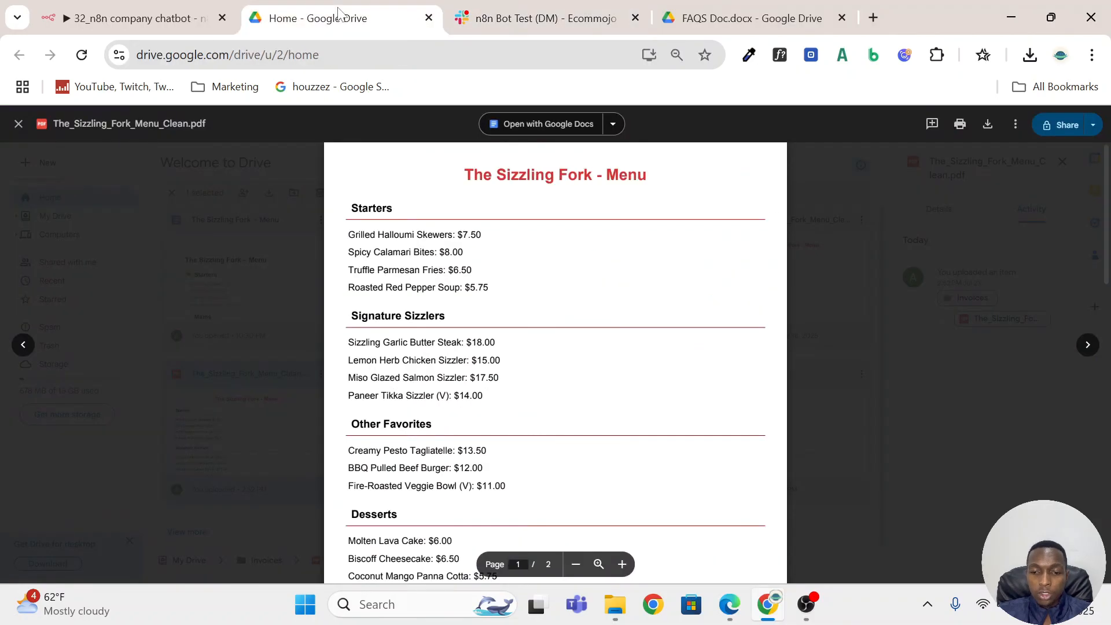
pyautogui.scroll(-3, 555, 358)
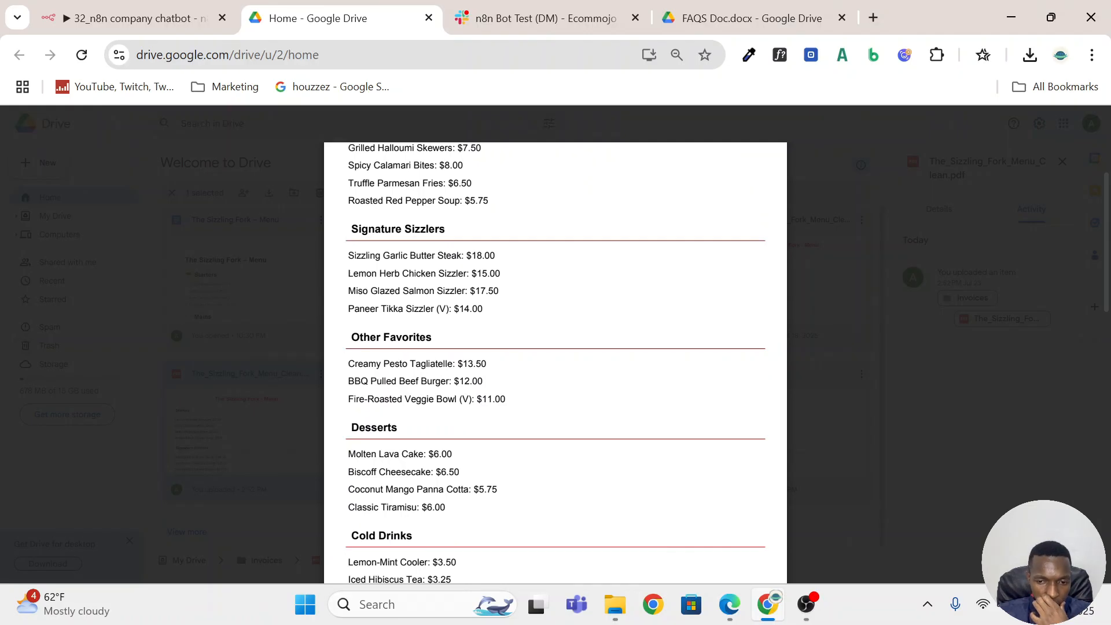
pyautogui.scroll(3, 555, 358)
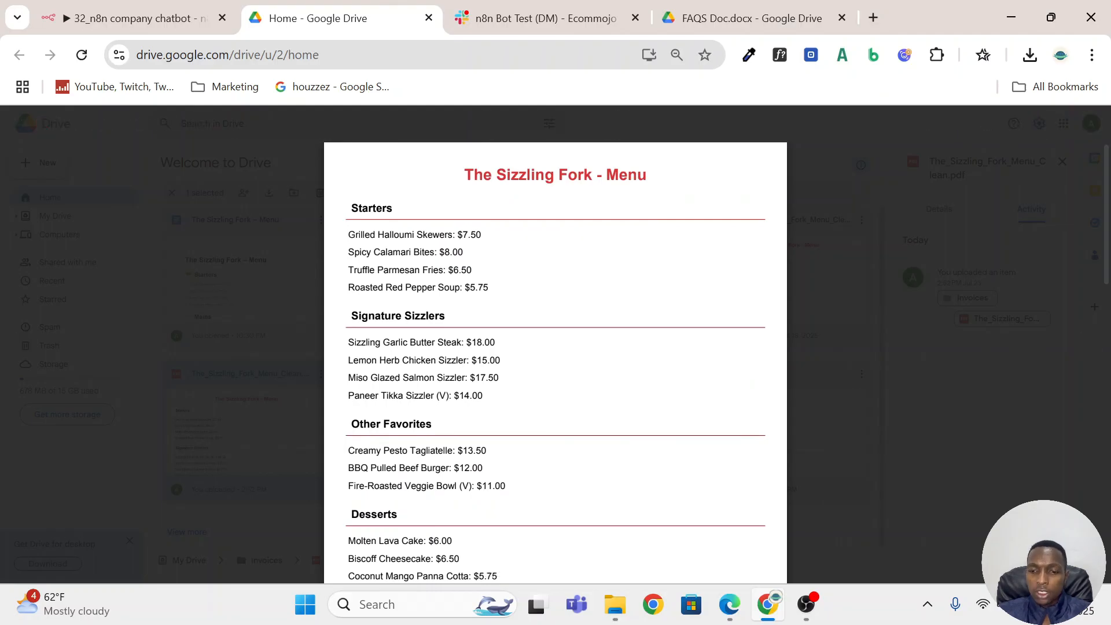
pyautogui.scroll(-4, 555, 359)
pyautogui.scroll(5, 555, 358)
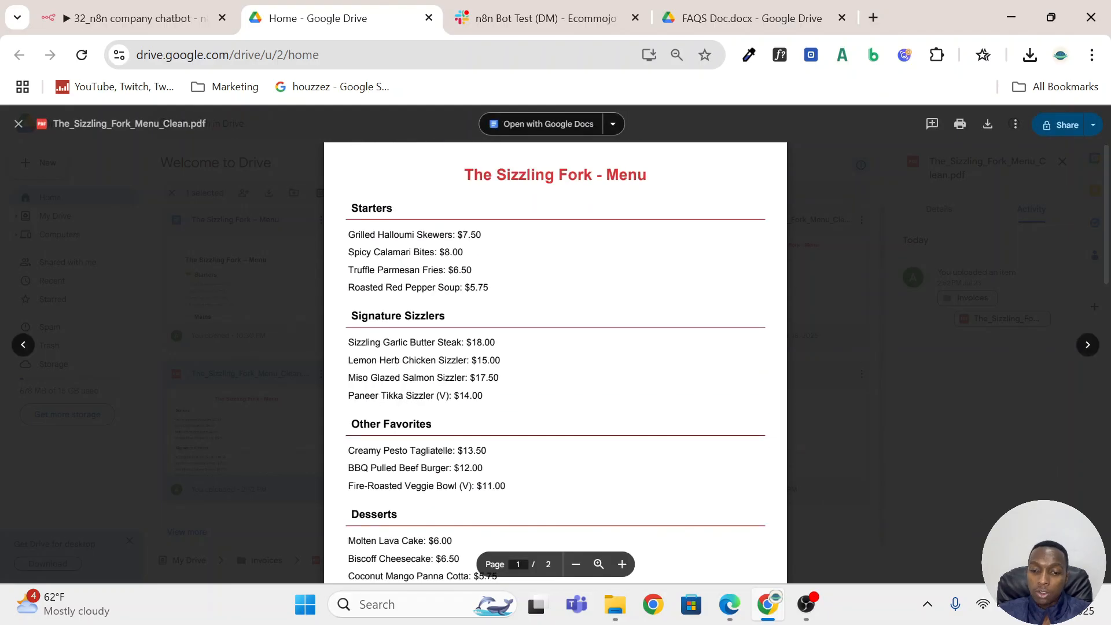
# Compare the Starters items and prices in the bot's Slack reply with those in The_Sizzling_Fork_Menu_Clean.pdf in Google Drive.
pyautogui.click(538, 18)
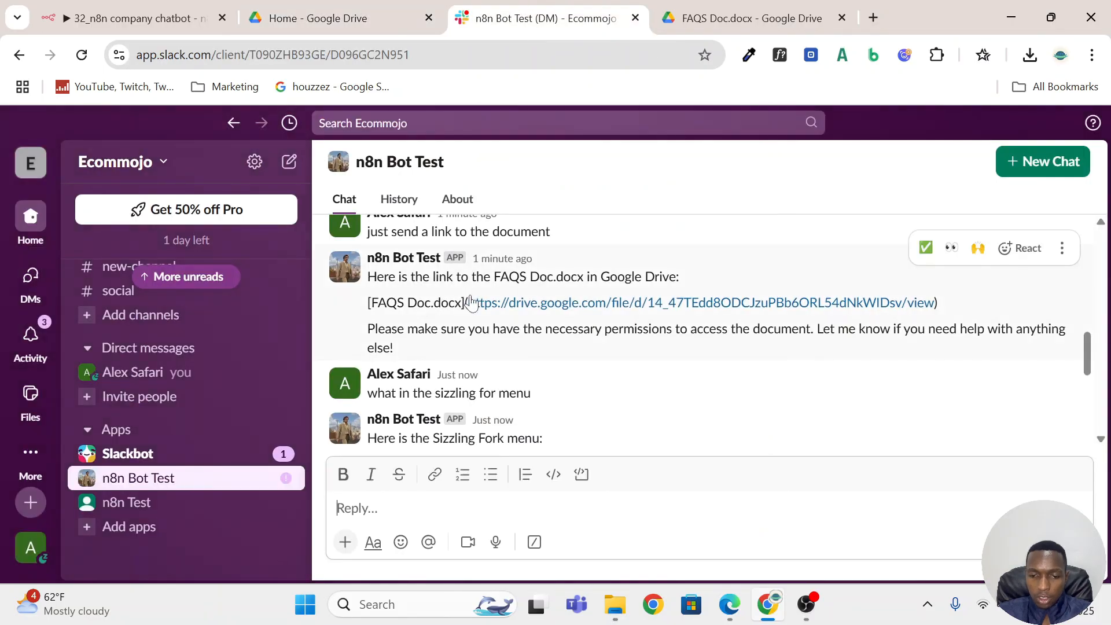
pyautogui.scroll(-4, 472, 302)
pyautogui.scroll(2, 471, 302)
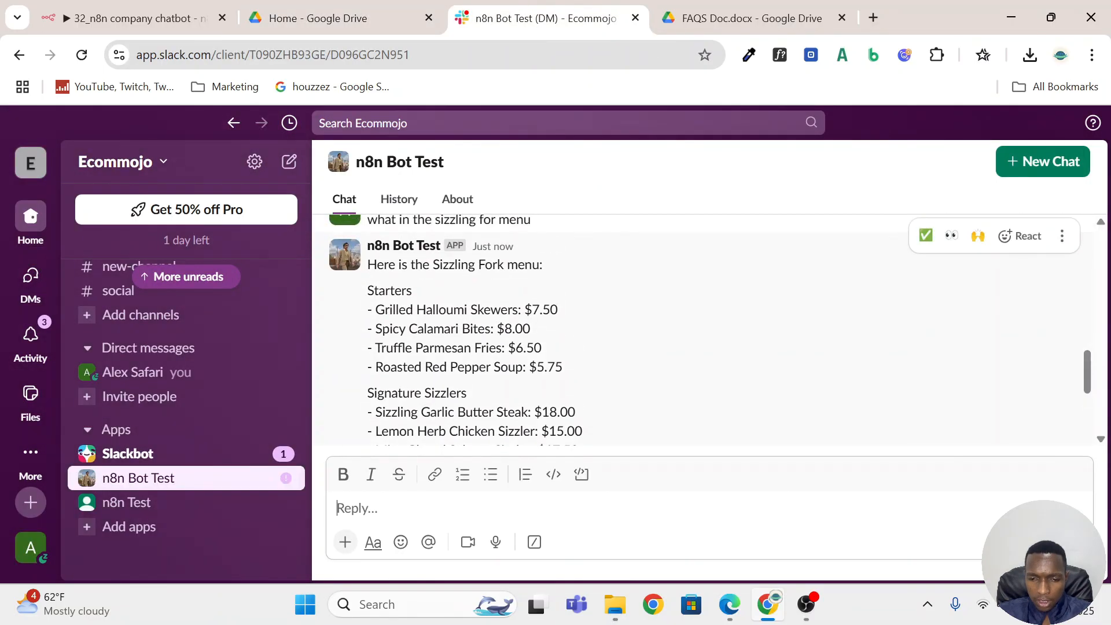
pyautogui.moveTo(376, 310); pyautogui.dragTo(539, 310)
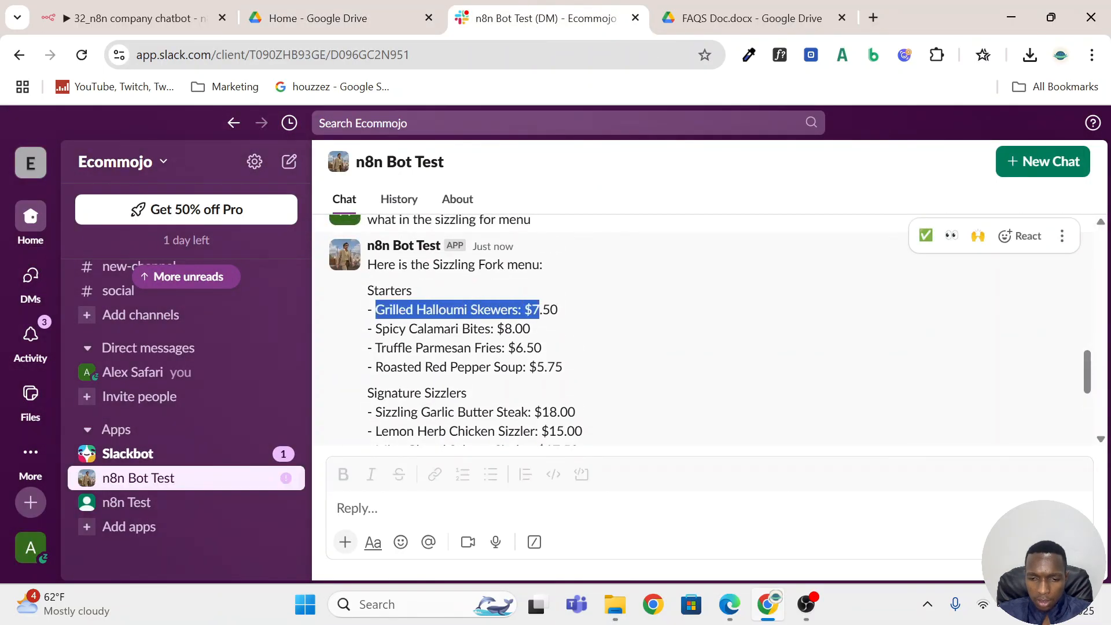
pyautogui.click(327, 21)
pyautogui.tripleClick(414, 235)
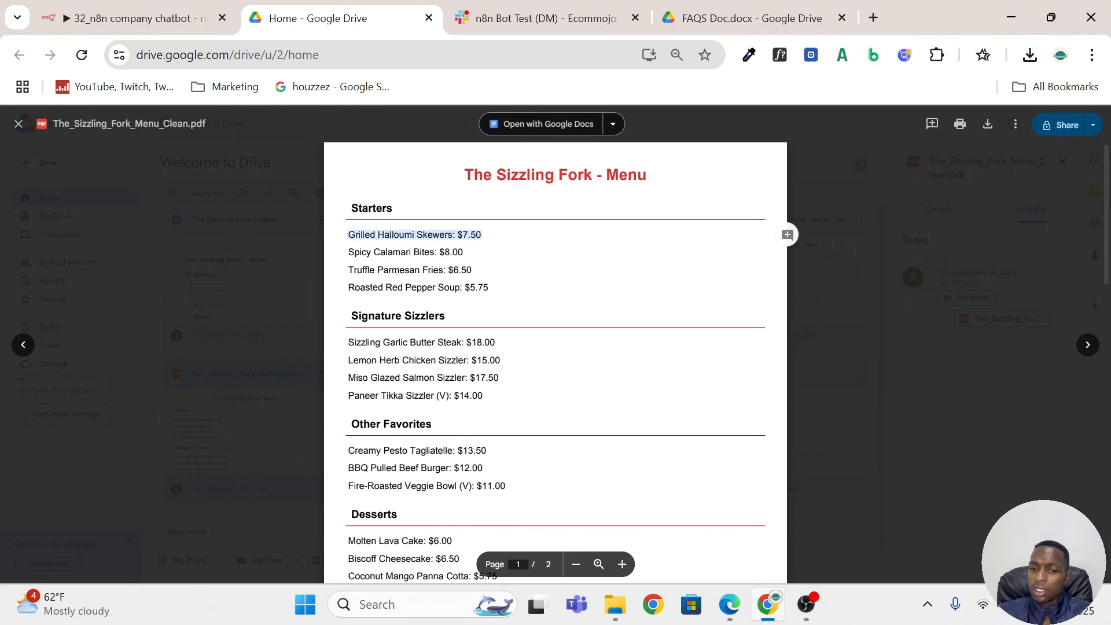
pyautogui.moveTo(348, 252); pyautogui.dragTo(463, 252)
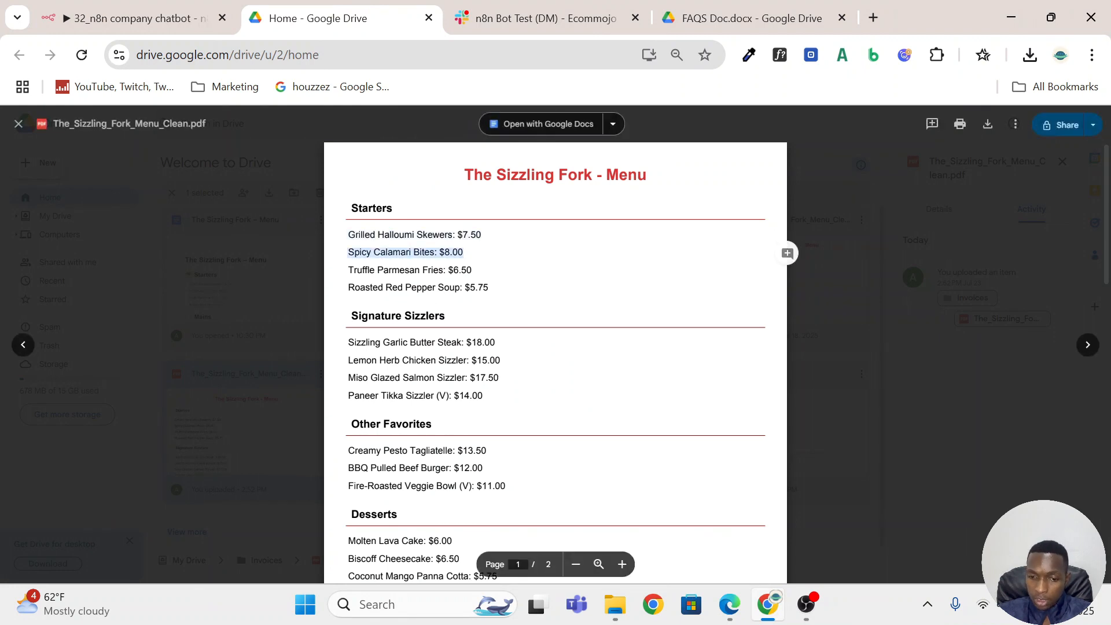
pyautogui.moveTo(349, 270); pyautogui.dragTo(472, 270)
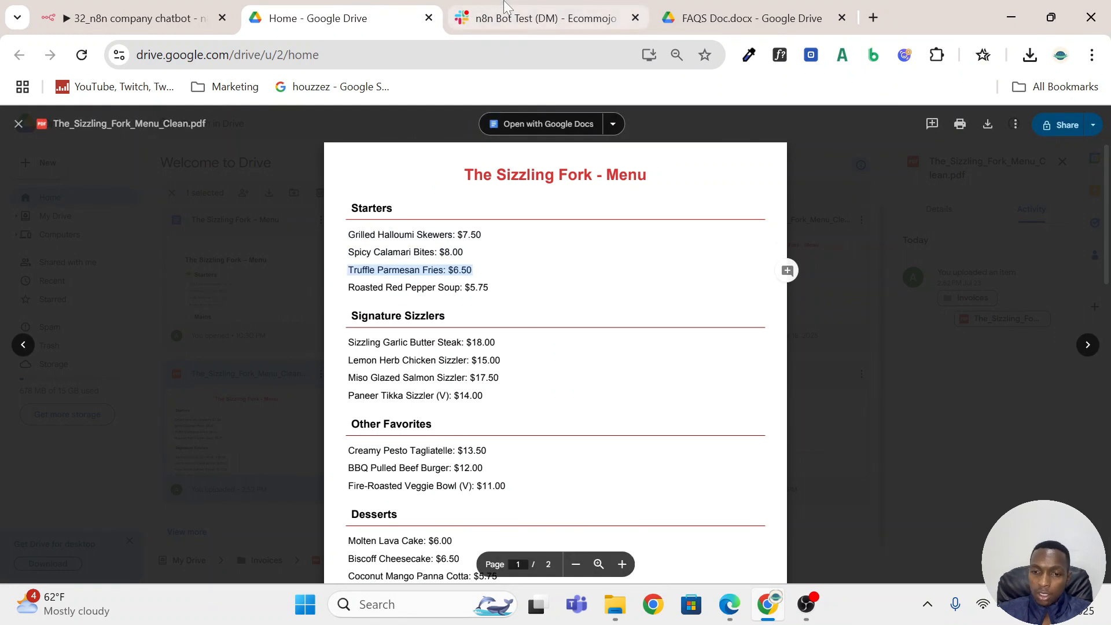
# Check the rest of the bot's menu reply in Slack down to Hot Drinks, and revisit the menu PDF in Google Drive.
pyautogui.click(504, 8)
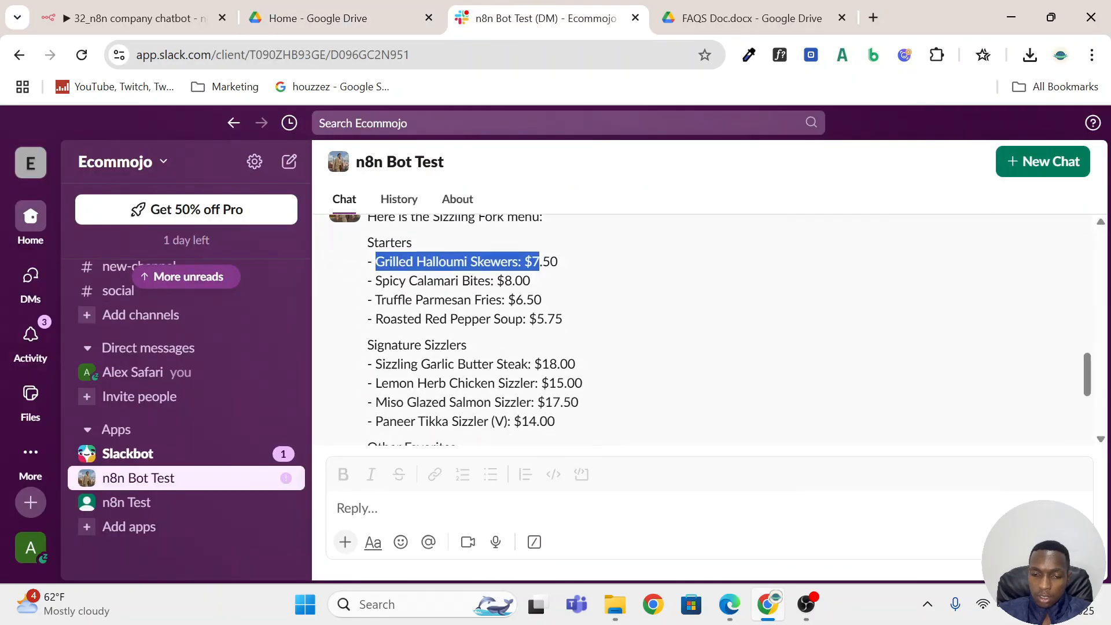
pyautogui.scroll(-7, 503, 347)
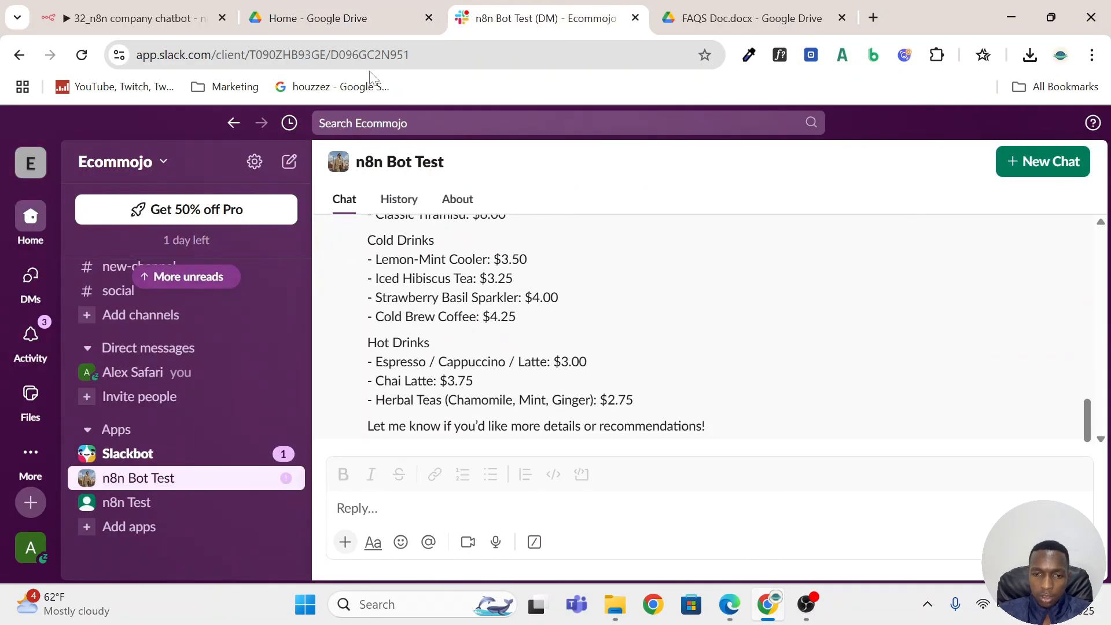
pyautogui.click(317, 8)
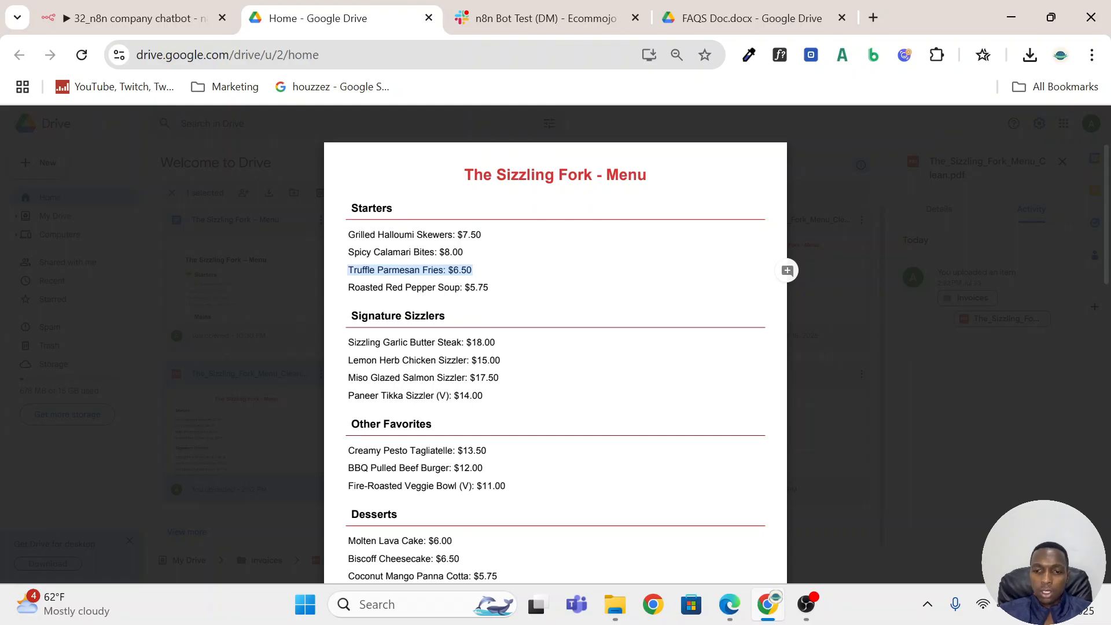
# Return to Slack and open the new-channel channel.
pyautogui.click(533, 11)
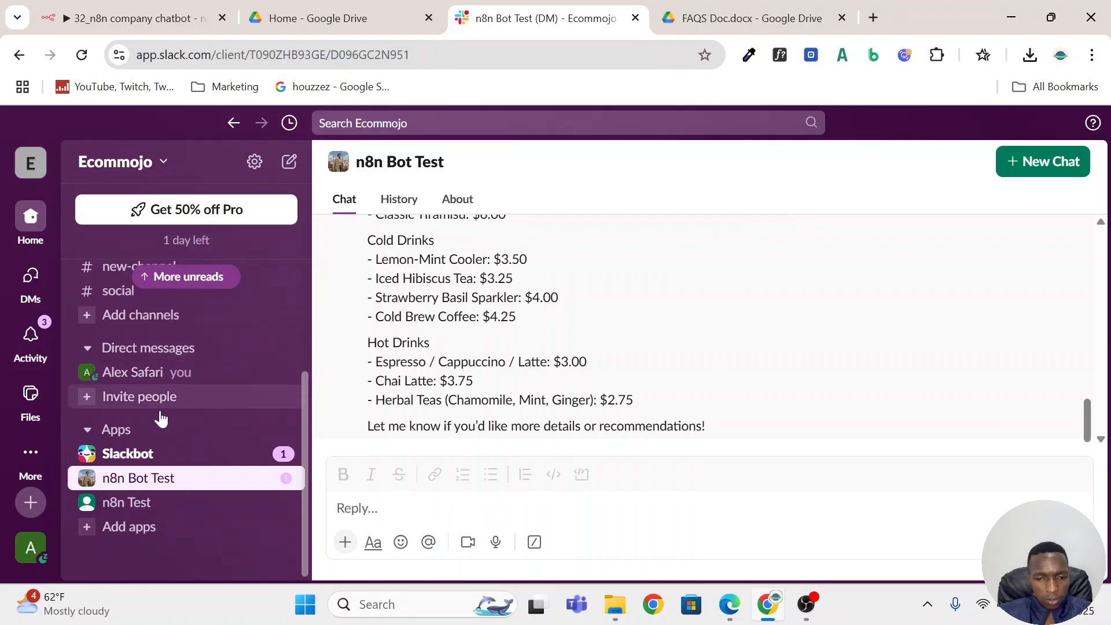
pyautogui.scroll(3, 147, 414)
pyautogui.scroll(-2, 147, 414)
pyautogui.click(168, 353)
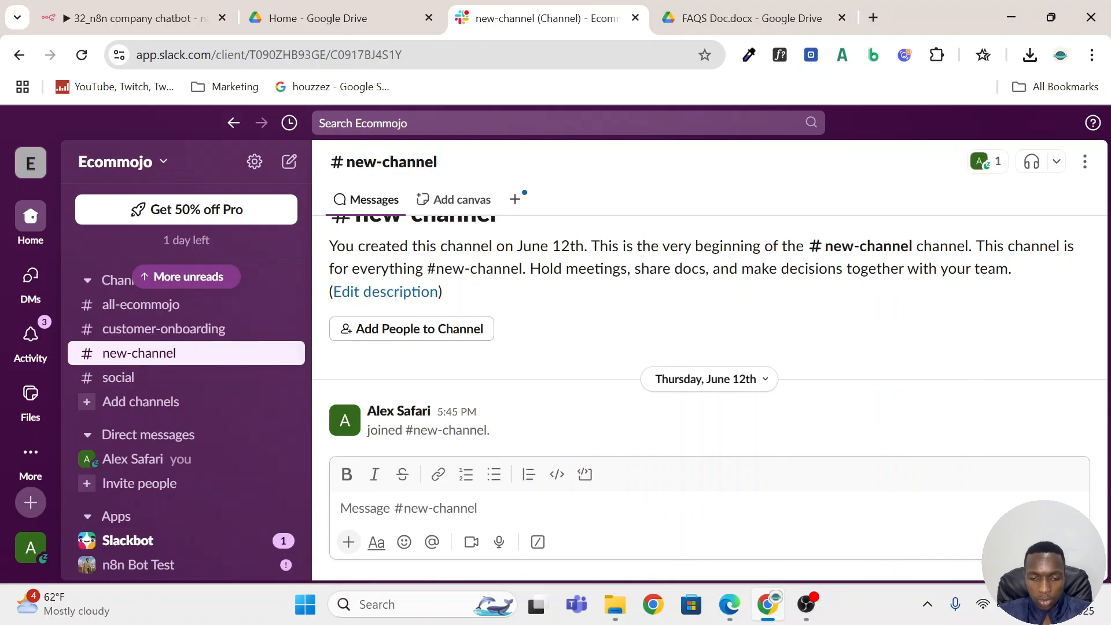
# Send n8n Bot Test the message "hi" in new-channel by mentioning it, and add the bot to the channel.
pyautogui.write('@')
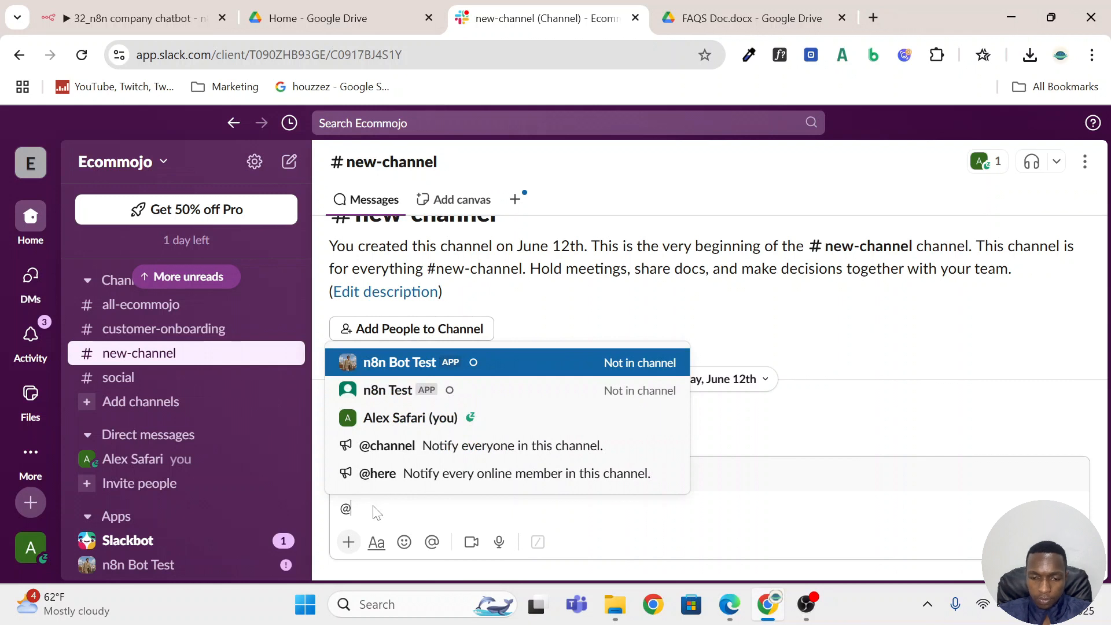
pyautogui.press('Return')
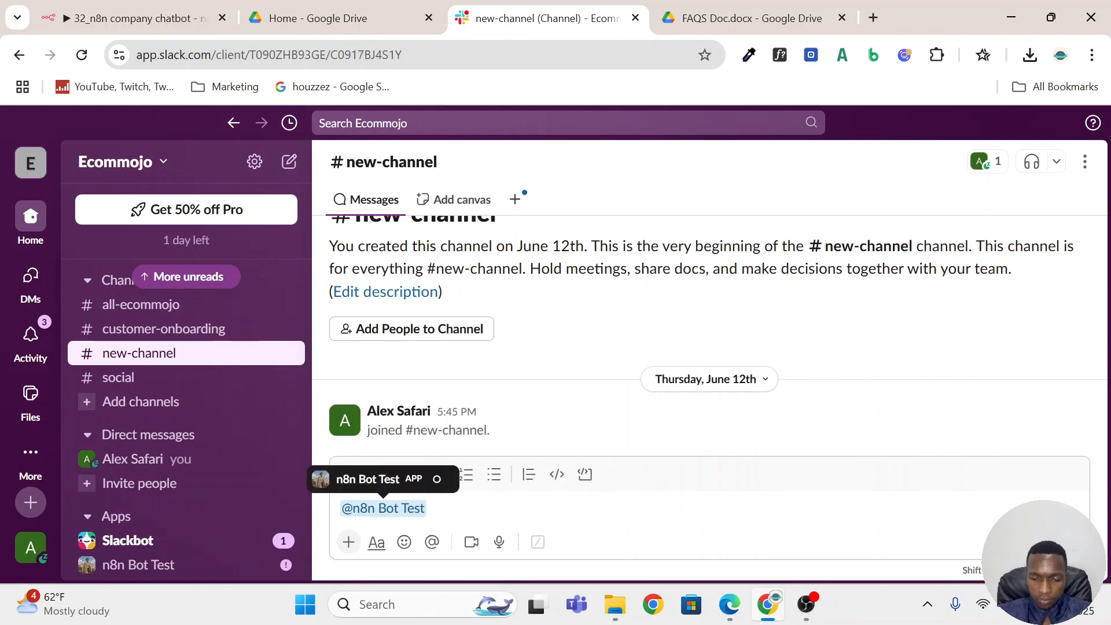
pyautogui.write('hi')
pyautogui.press('Return')
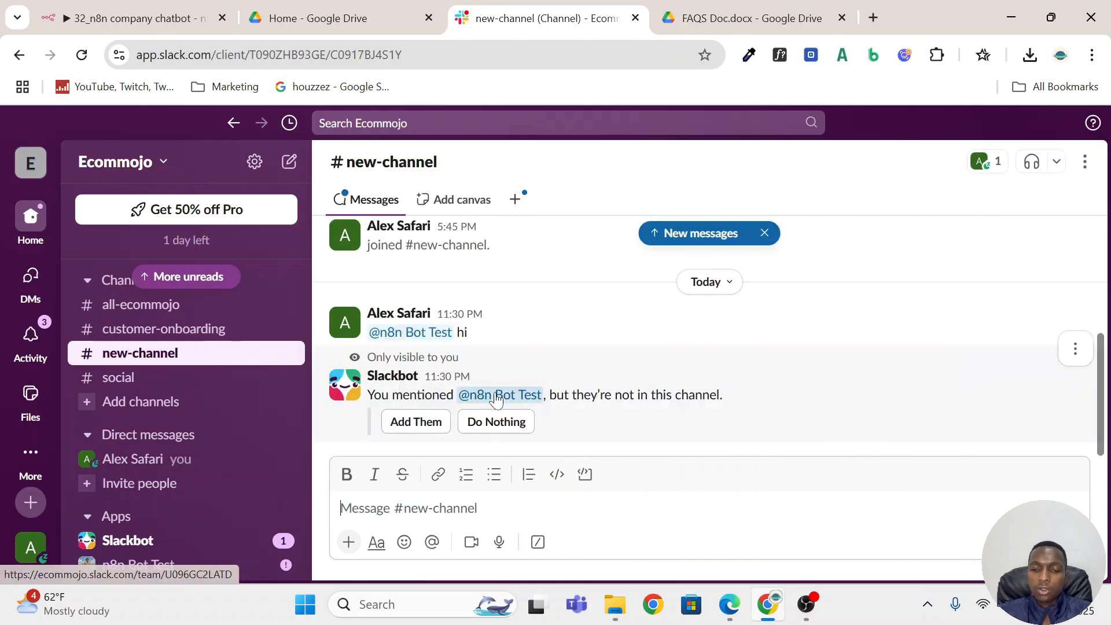
pyautogui.click(414, 425)
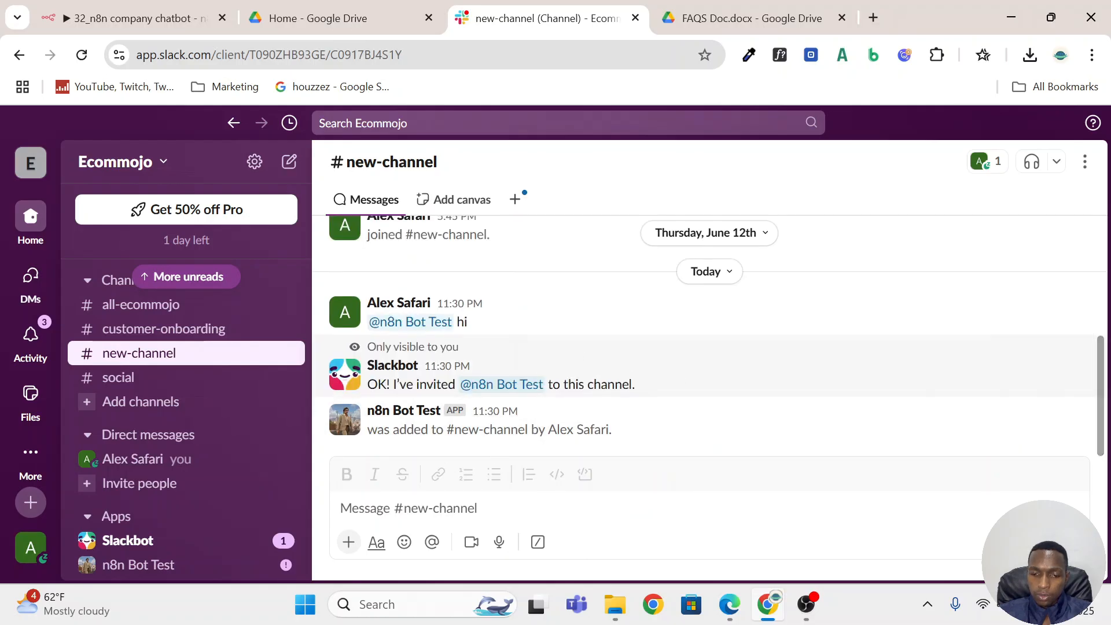
# Mention n8n Bot Test again with "hi" in new-channel and open the bot's threaded reply.
pyautogui.click(408, 508)
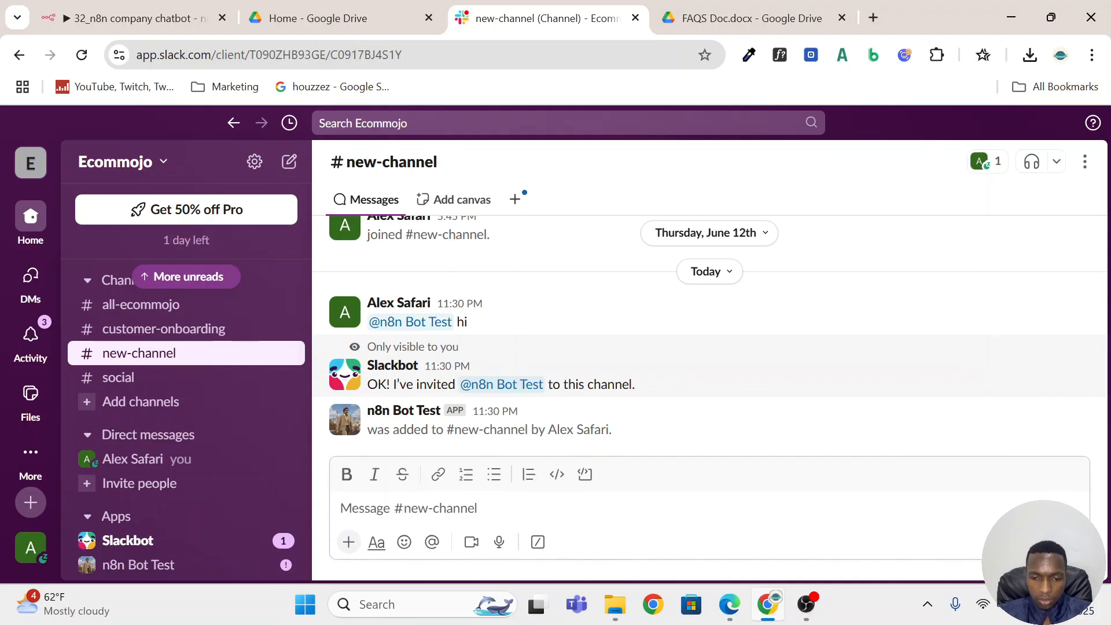
pyautogui.write('@')
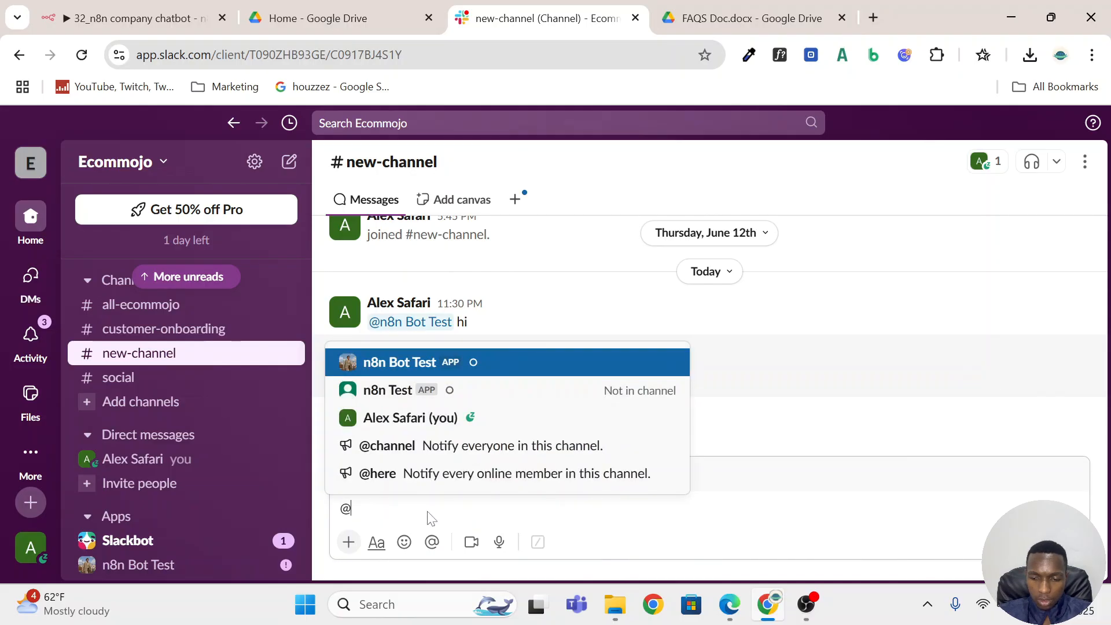
pyautogui.press('Return')
pyautogui.write('hi')
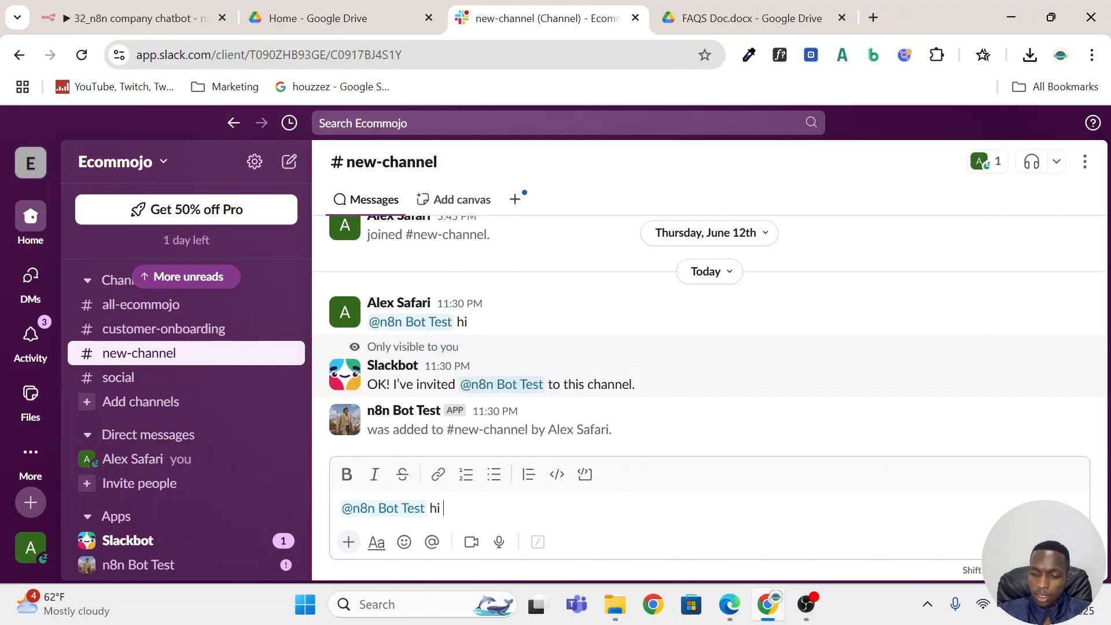
pyautogui.press('Return')
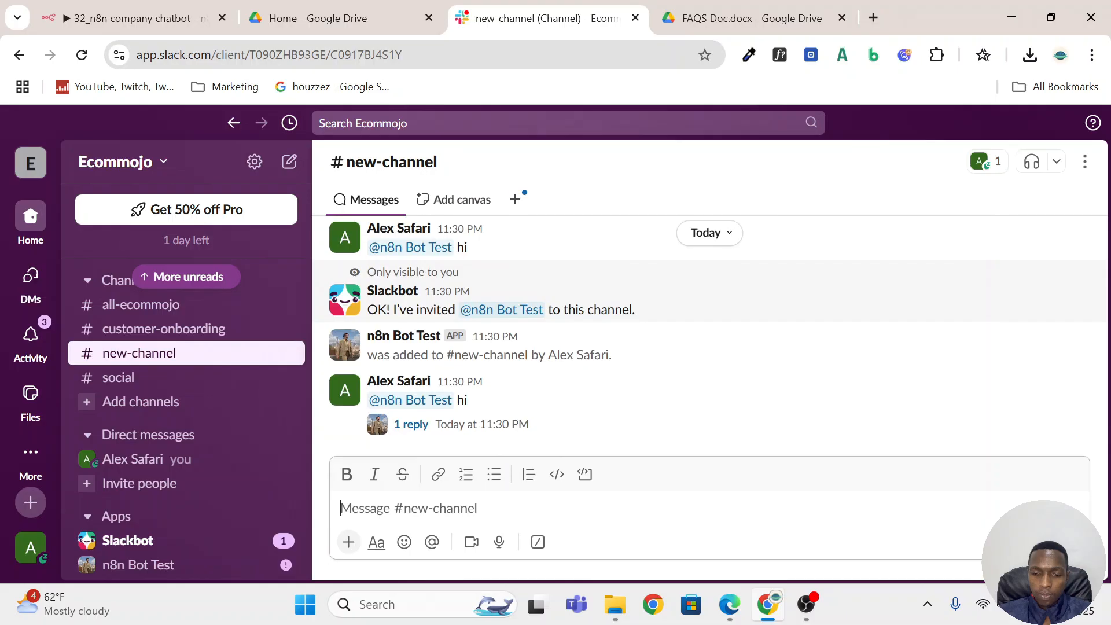
pyautogui.click(411, 424)
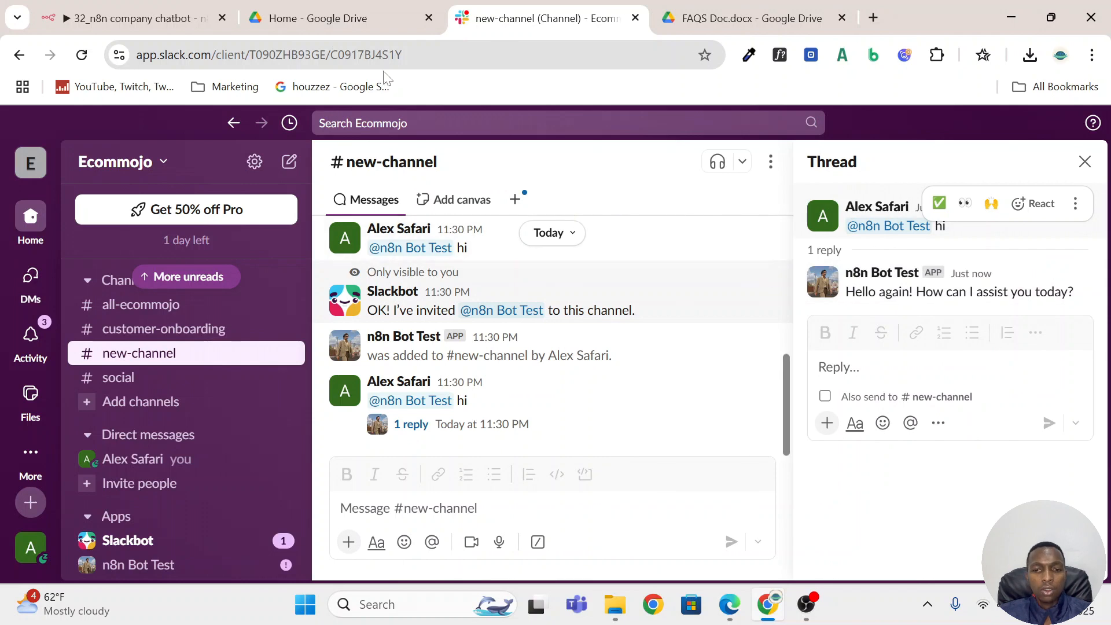
# Switch to the Google Drive home page and look over the folders and suggested files.
pyautogui.click(352, 14)
pyautogui.click(203, 269)
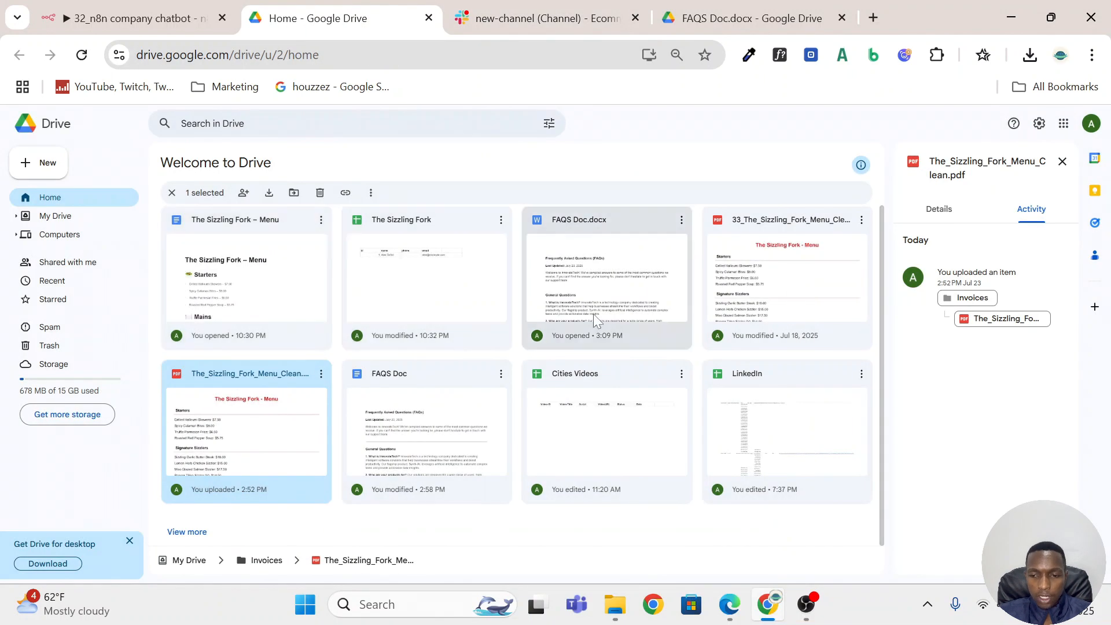
pyautogui.scroll(3, 684, 357)
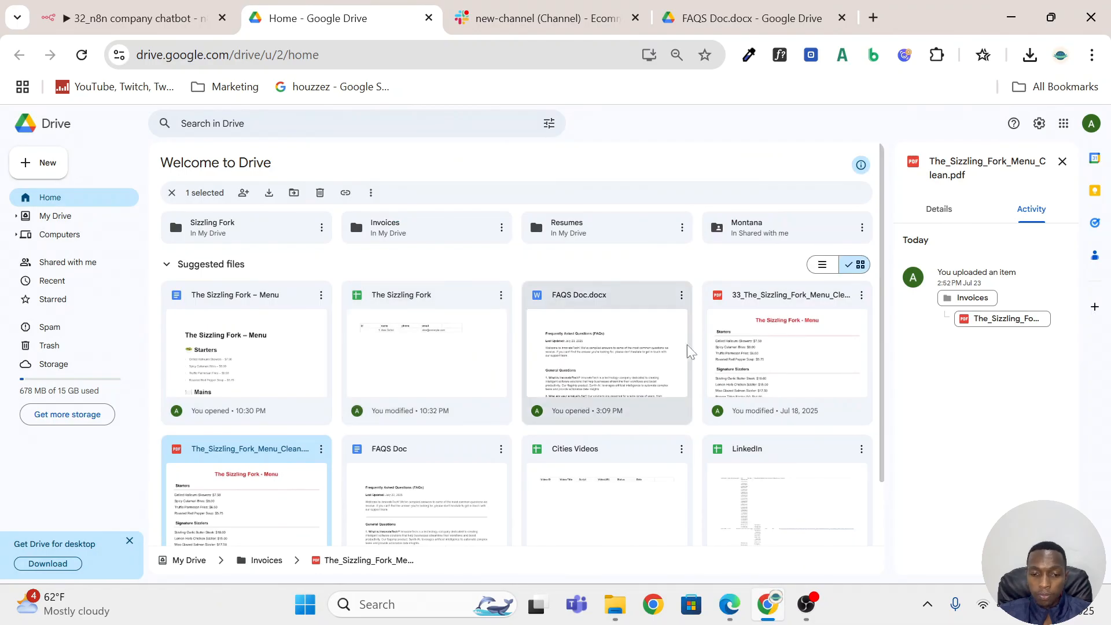
pyautogui.scroll(-2, 687, 349)
pyautogui.scroll(2, 689, 352)
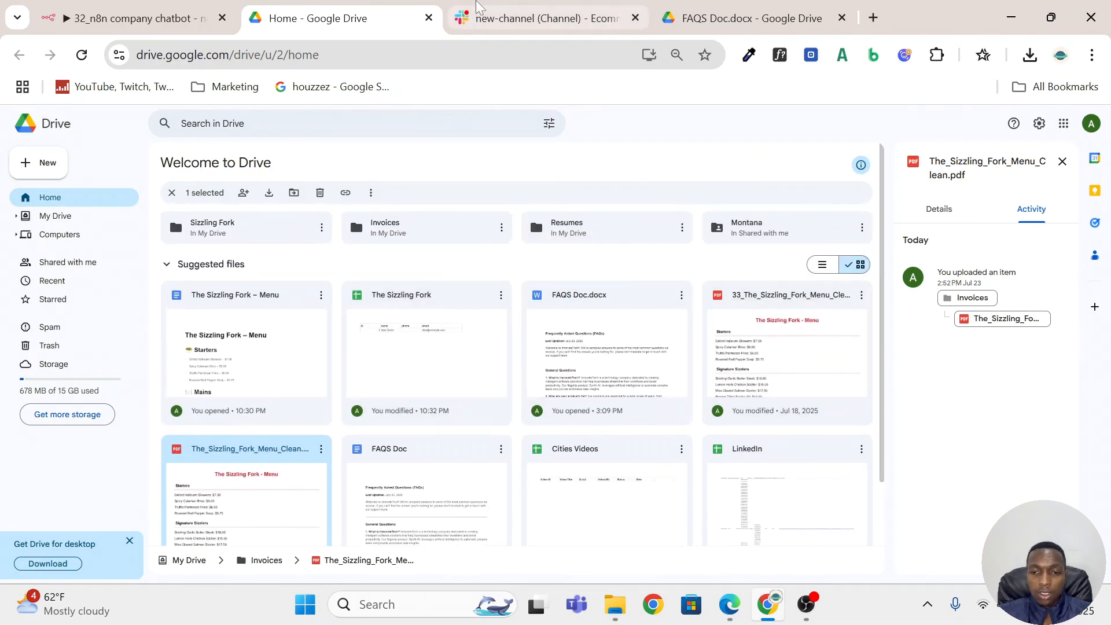
# Switch to the 32_n8n company chatbot workflow in n8n and inspect the parameters of the Slack Trigger1 node.
pyautogui.click(114, 24)
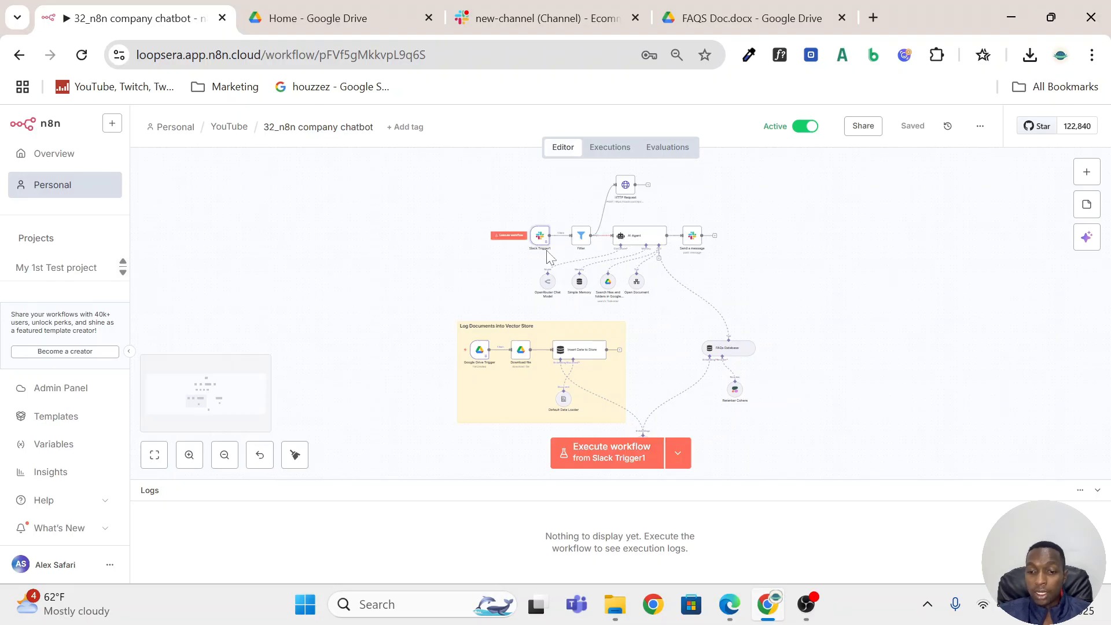
pyautogui.scroll(10, 548, 257)
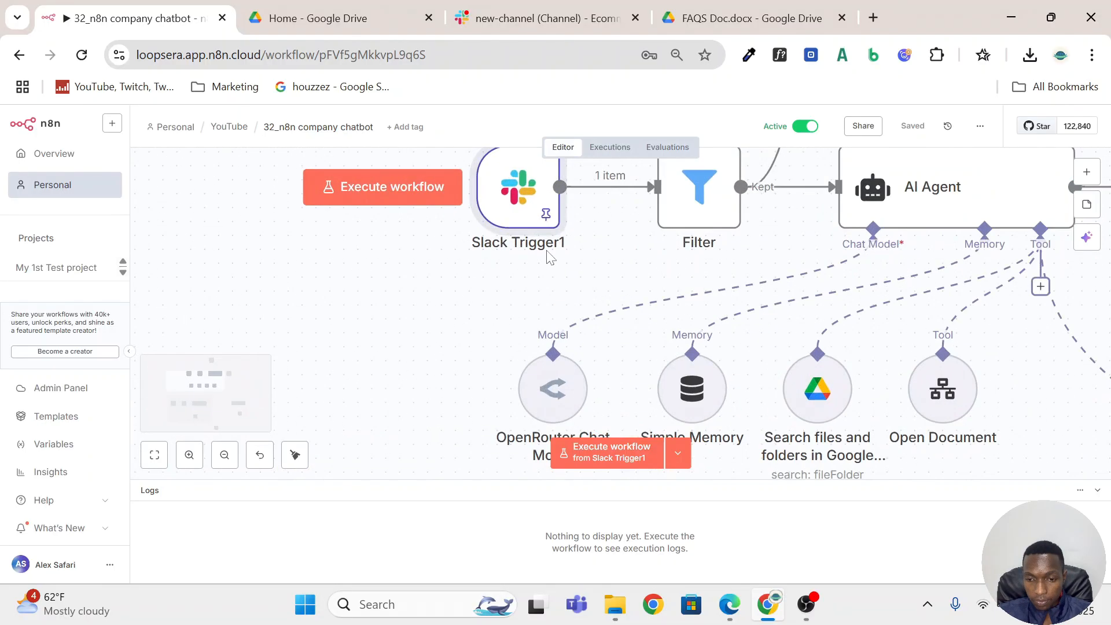
pyautogui.doubleClick(520, 284)
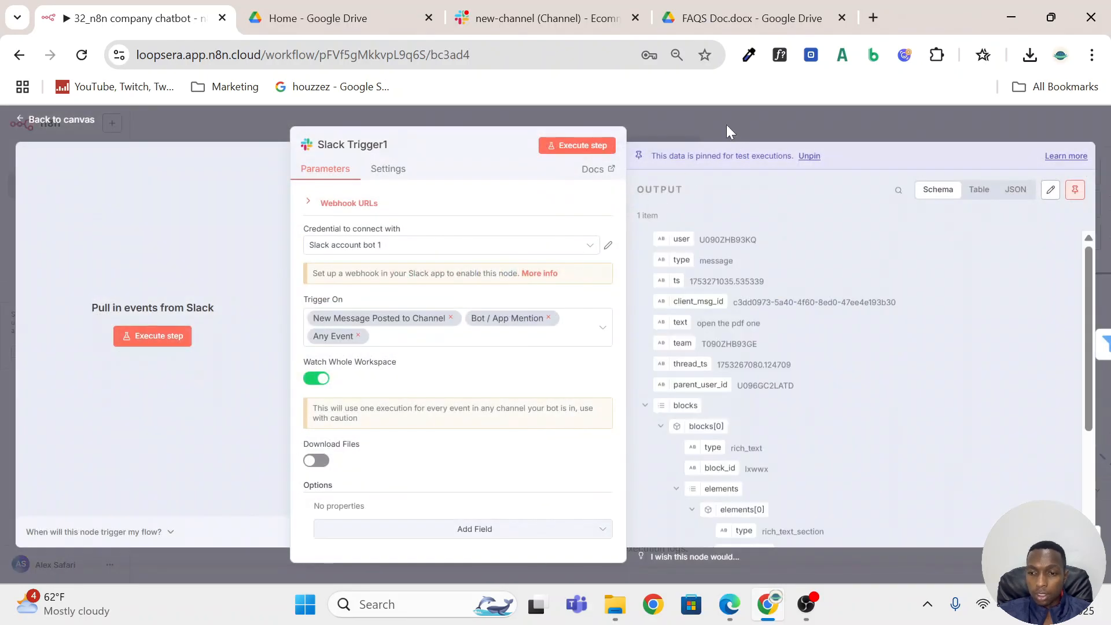
pyautogui.click(726, 124)
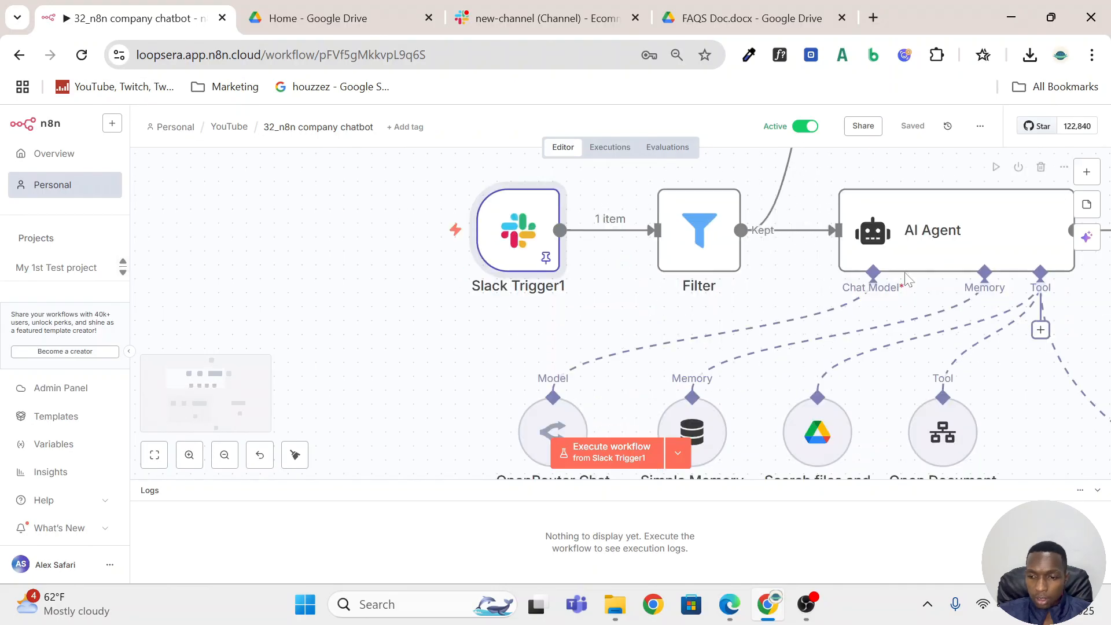
# Add a Slack trigger for new messages posted to a channel, and start a new Slack API credential for it.
pyautogui.scroll(-1, 920, 289)
pyautogui.scroll(-5, 799, 262)
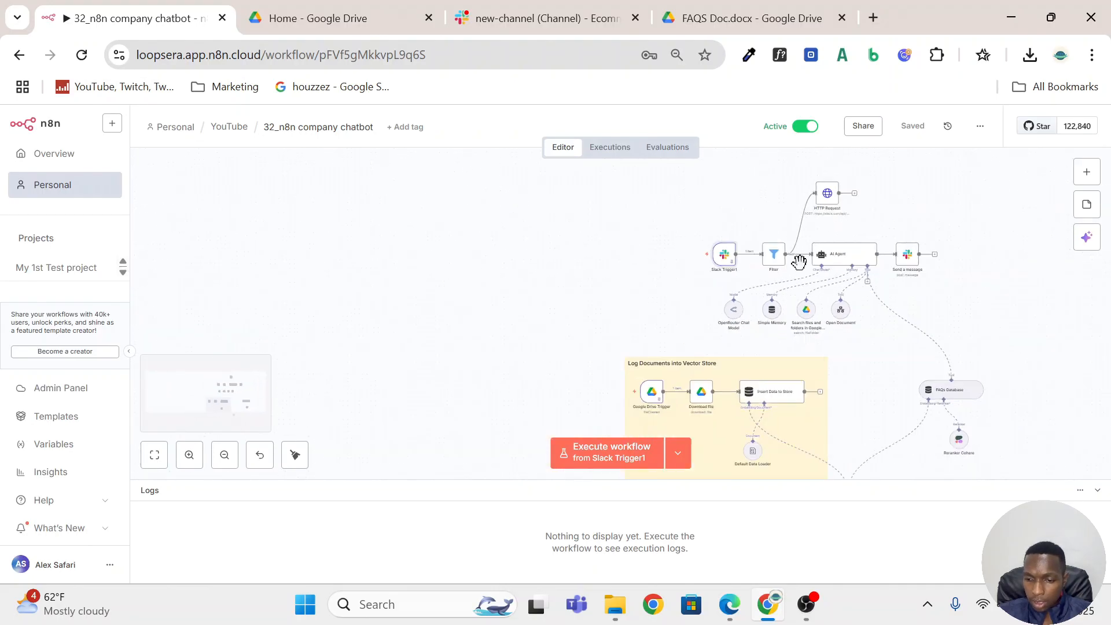
pyautogui.scroll(2, 799, 262)
pyautogui.scroll(4, 799, 262)
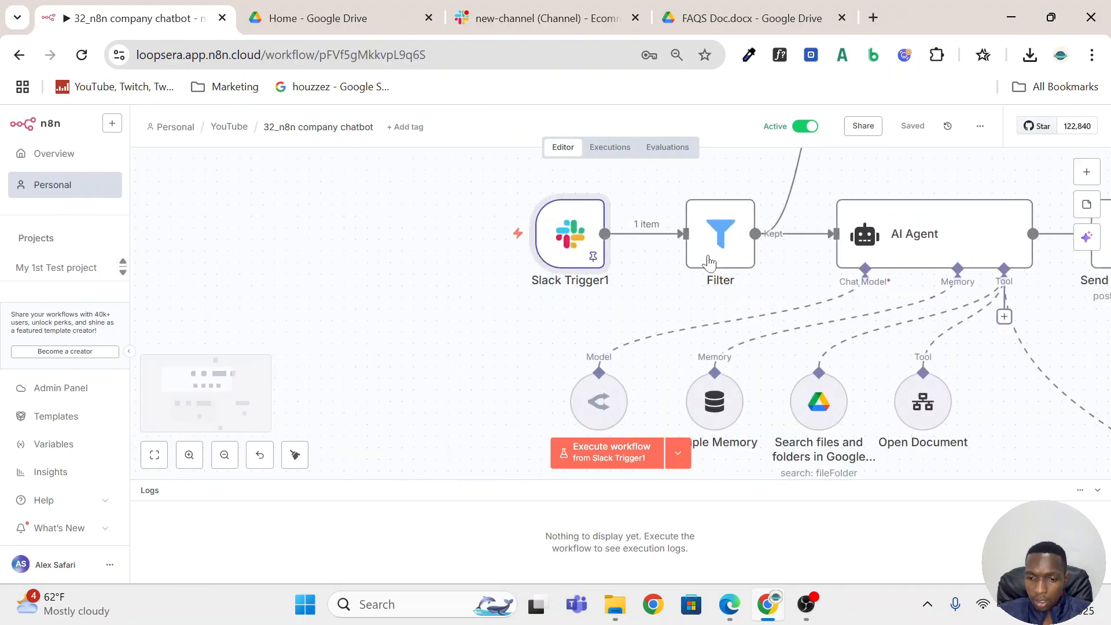
pyautogui.click(1098, 170)
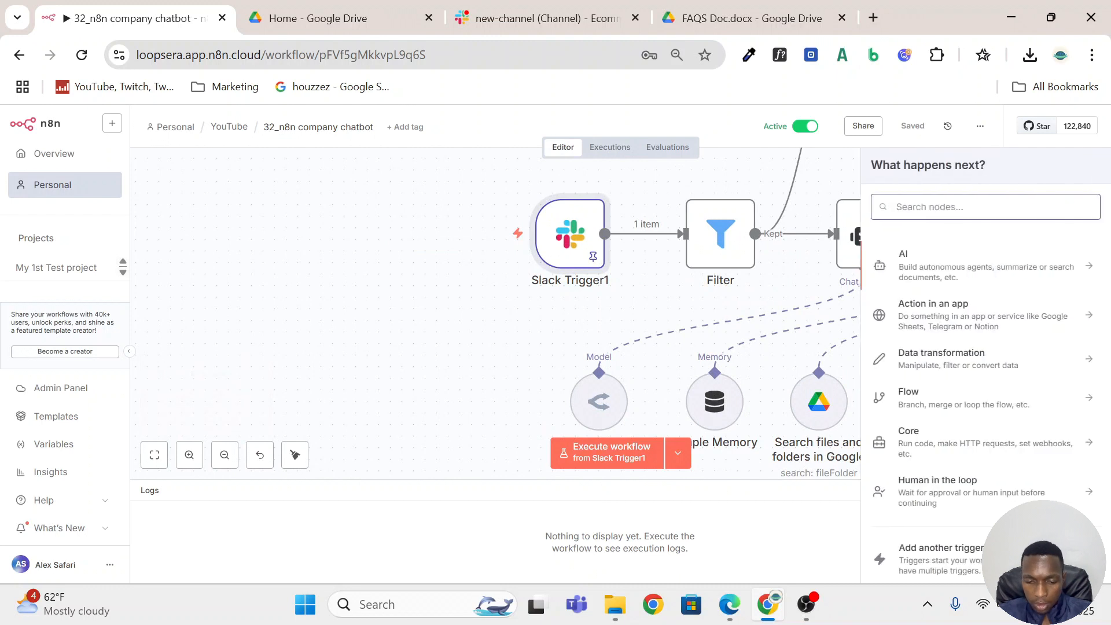
pyautogui.write('slack')
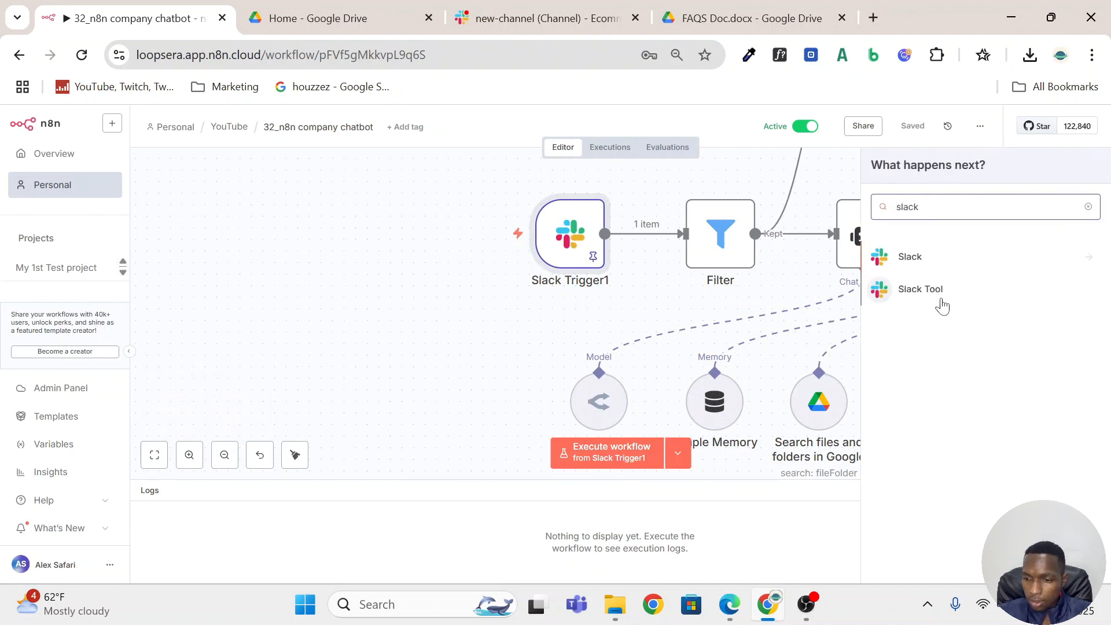
pyautogui.click(906, 255)
pyautogui.scroll(-12, 960, 435)
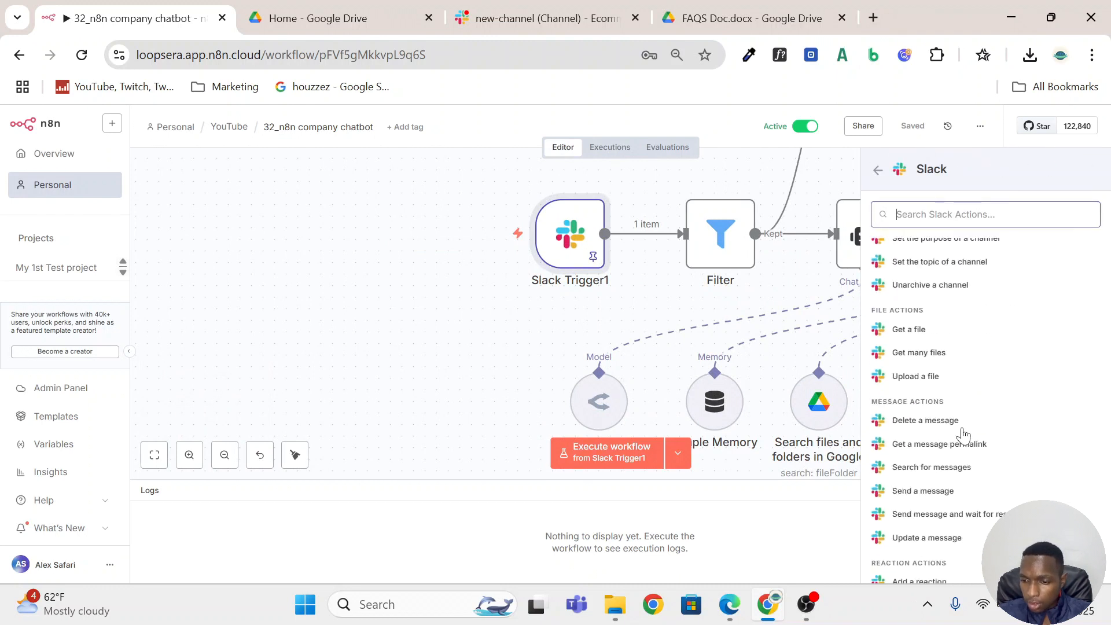
pyautogui.scroll(-1, 962, 435)
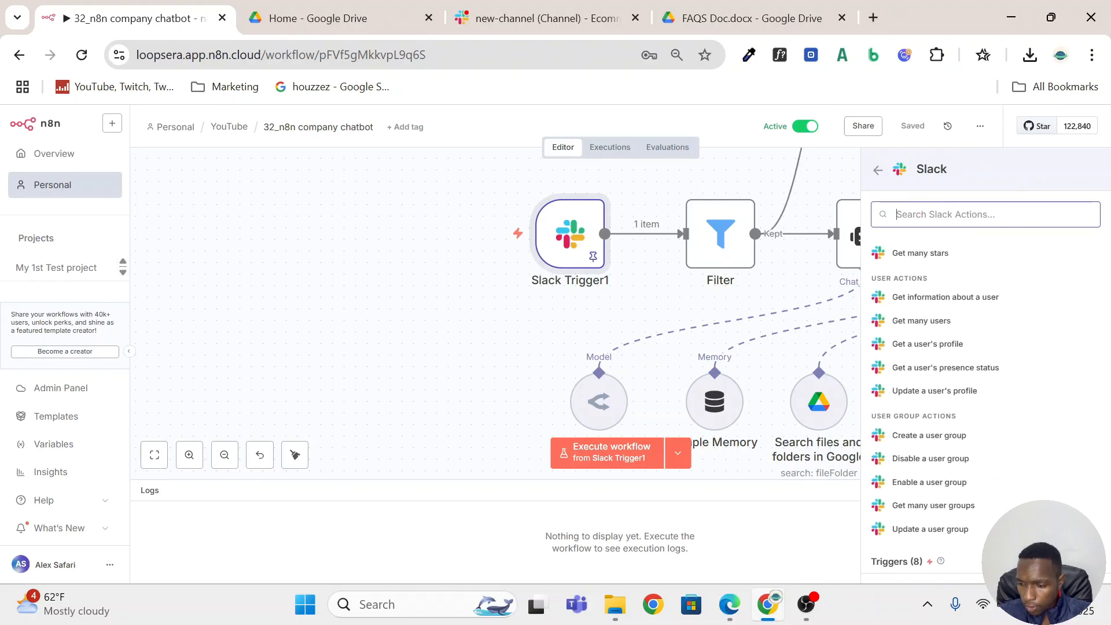
pyautogui.scroll(-3, 1023, 360)
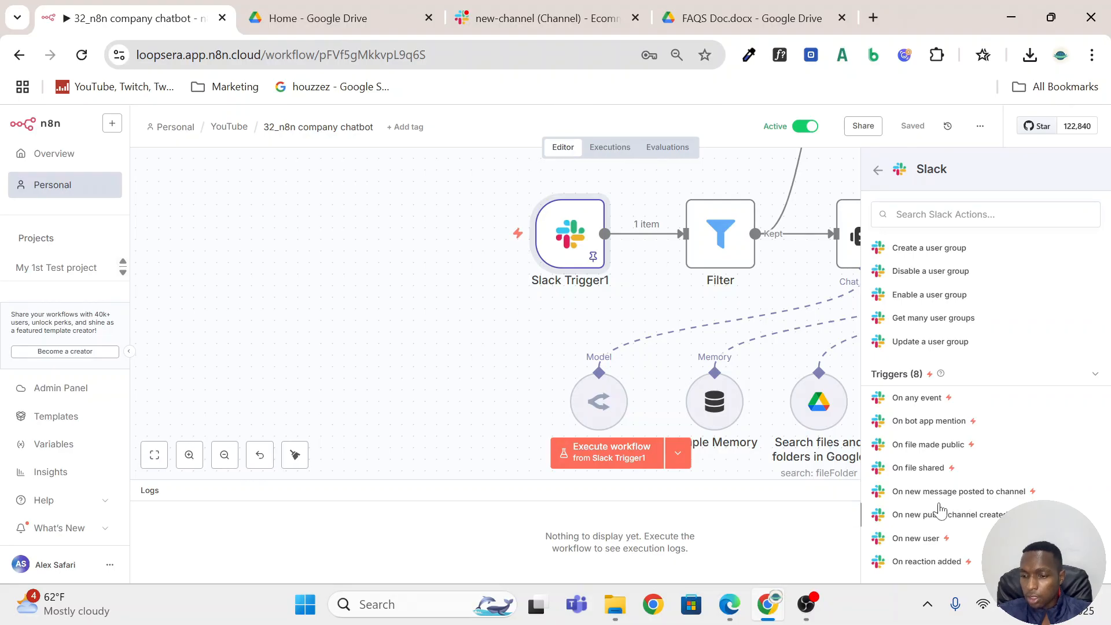
pyautogui.click(973, 495)
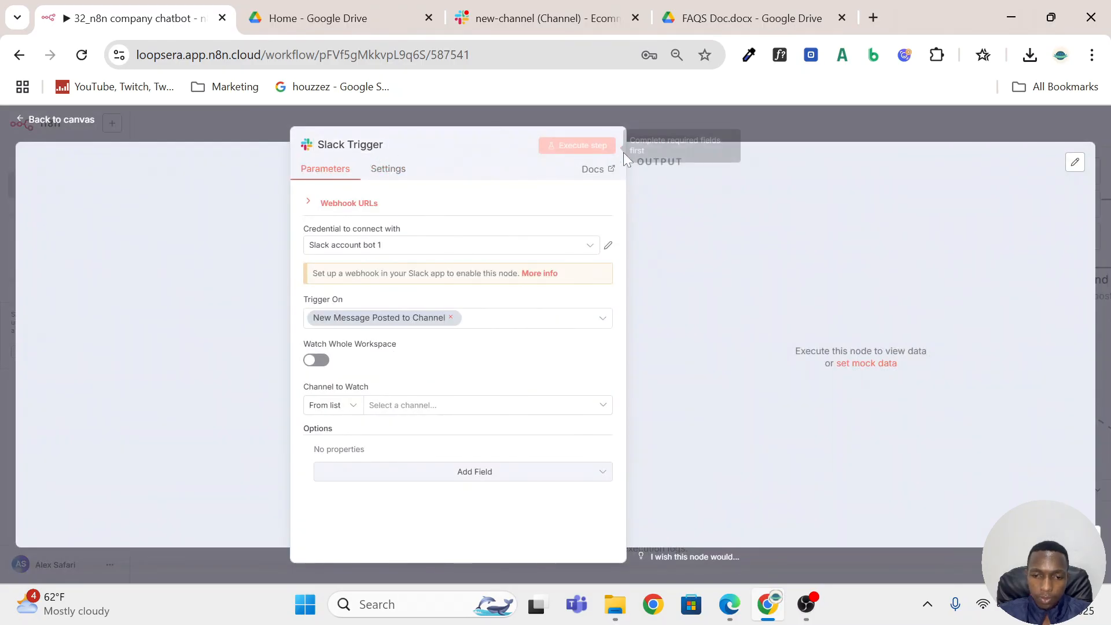
pyautogui.click(541, 250)
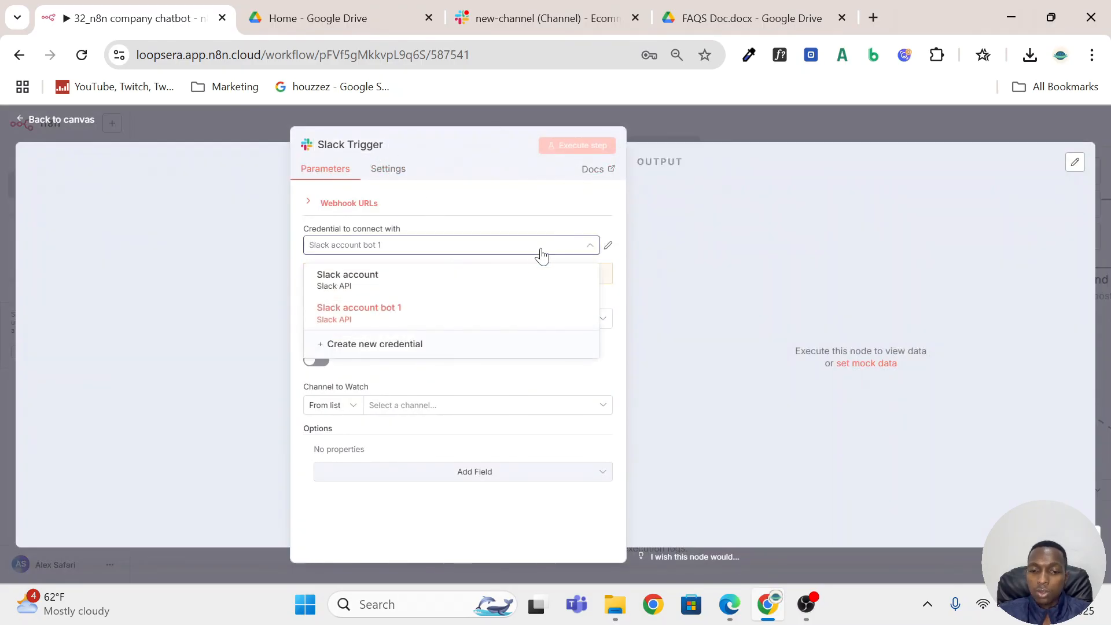
pyautogui.click(396, 345)
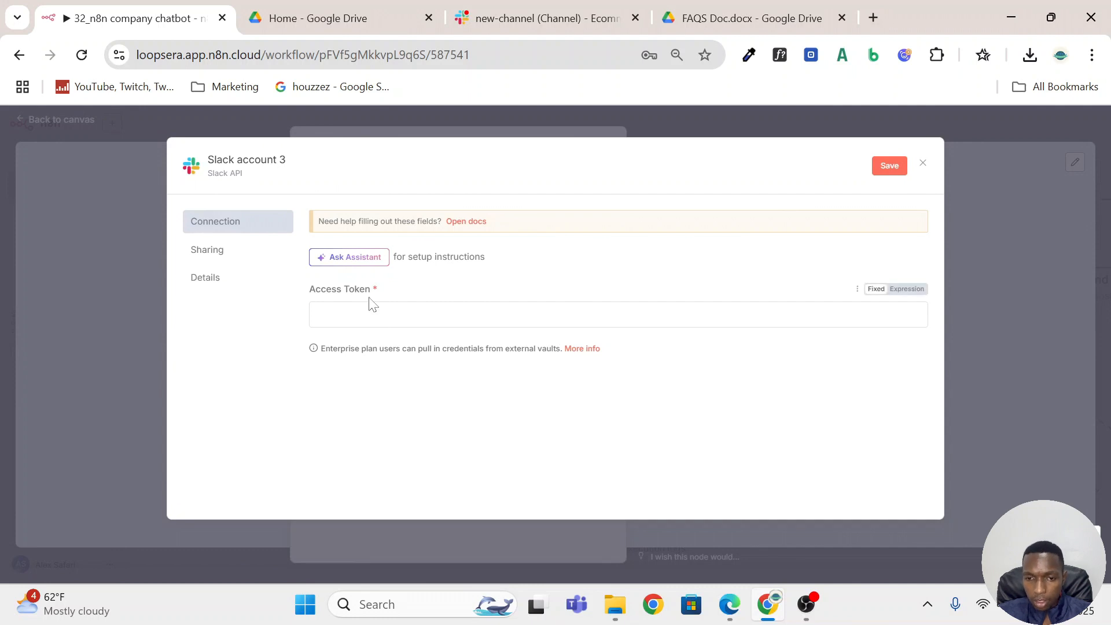
# Open slack.com in a new browser tab and launch the Ecommojo workspace.
pyautogui.click(873, 18)
pyautogui.write('slack')
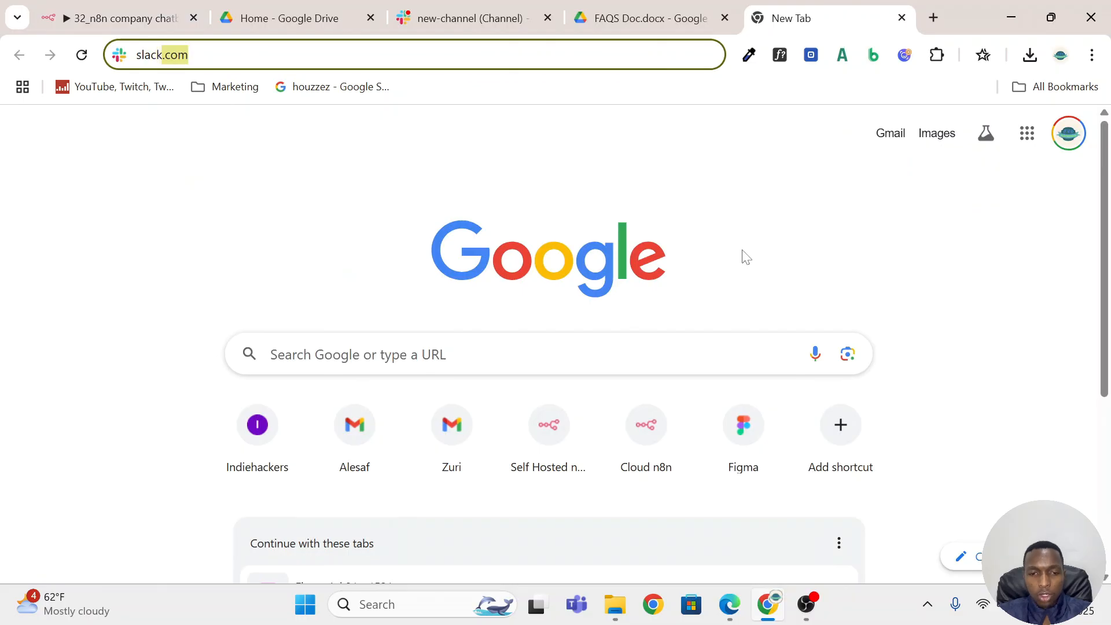
pyautogui.press('Return')
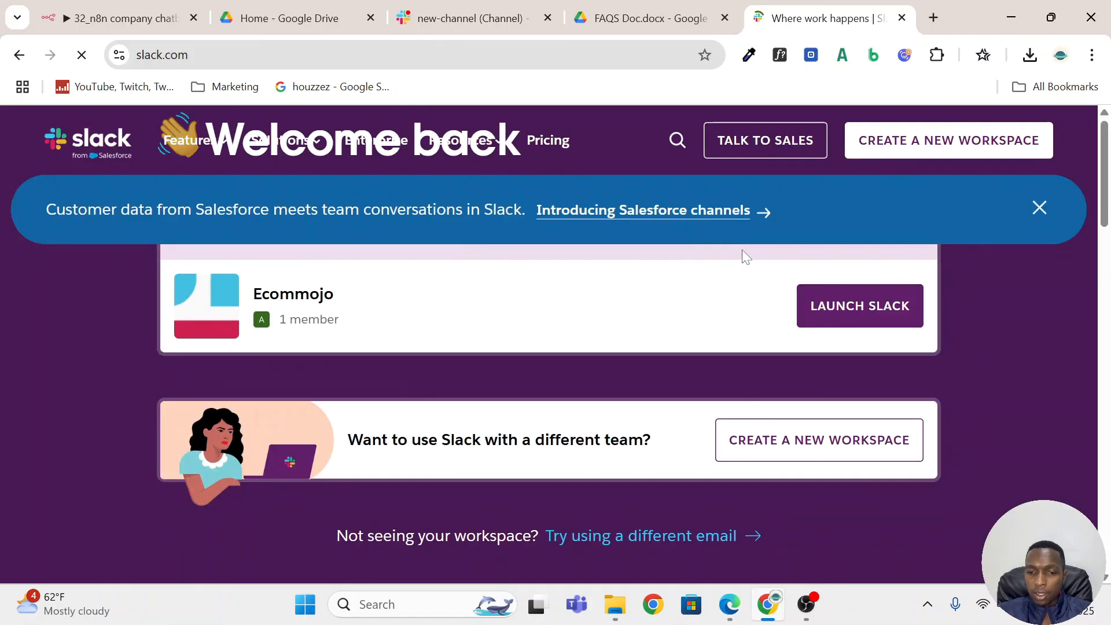
pyautogui.scroll(-1, 743, 344)
pyautogui.scroll(-1, 741, 347)
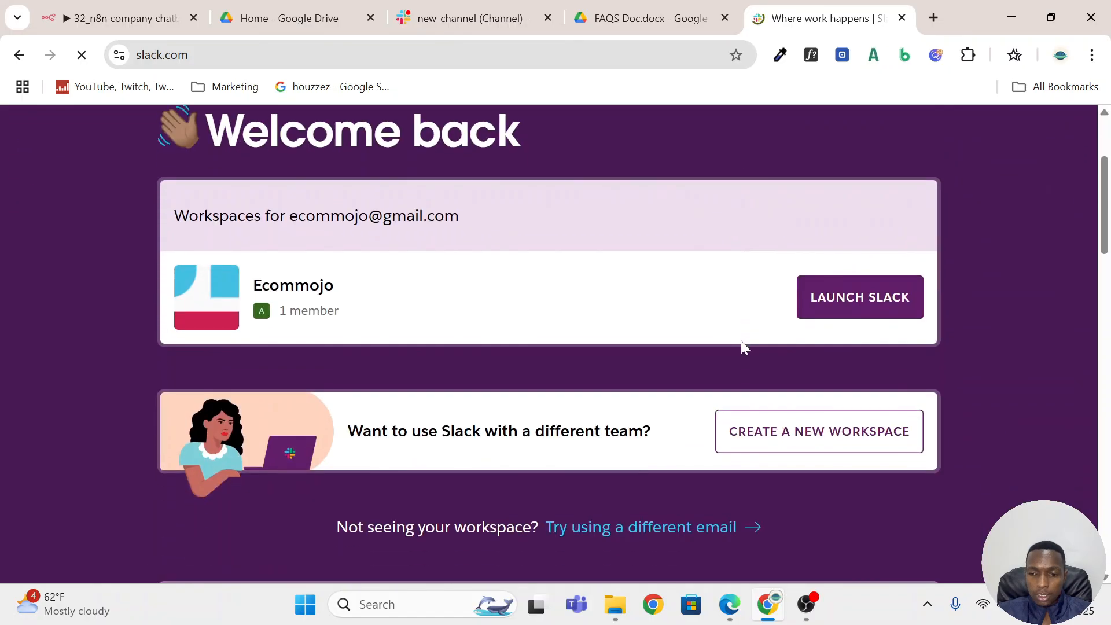
pyautogui.scroll(2, 741, 347)
pyautogui.scroll(-2, 856, 405)
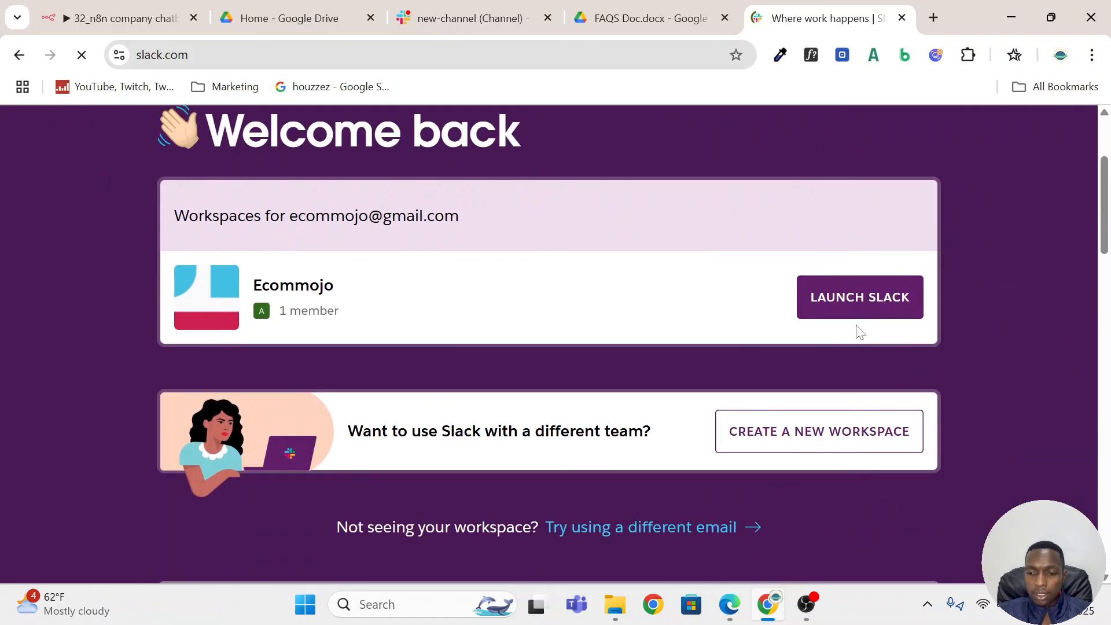
pyautogui.click(854, 315)
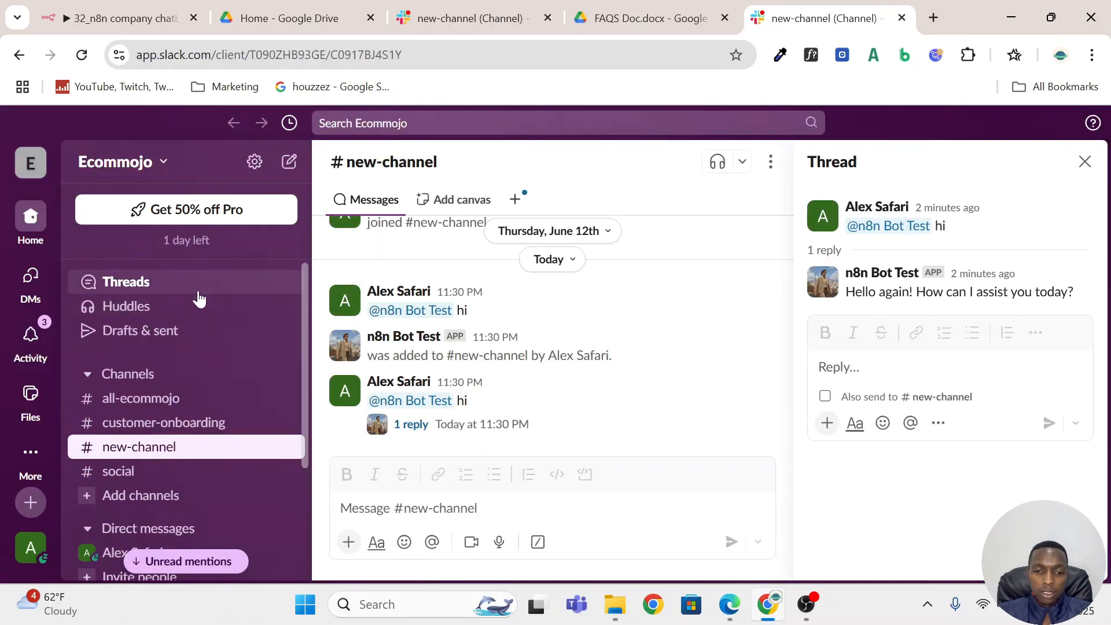
# Go to the Ecommojo workspace's page for adding apps and open the Slack Marketplace from it.
pyautogui.click(199, 299)
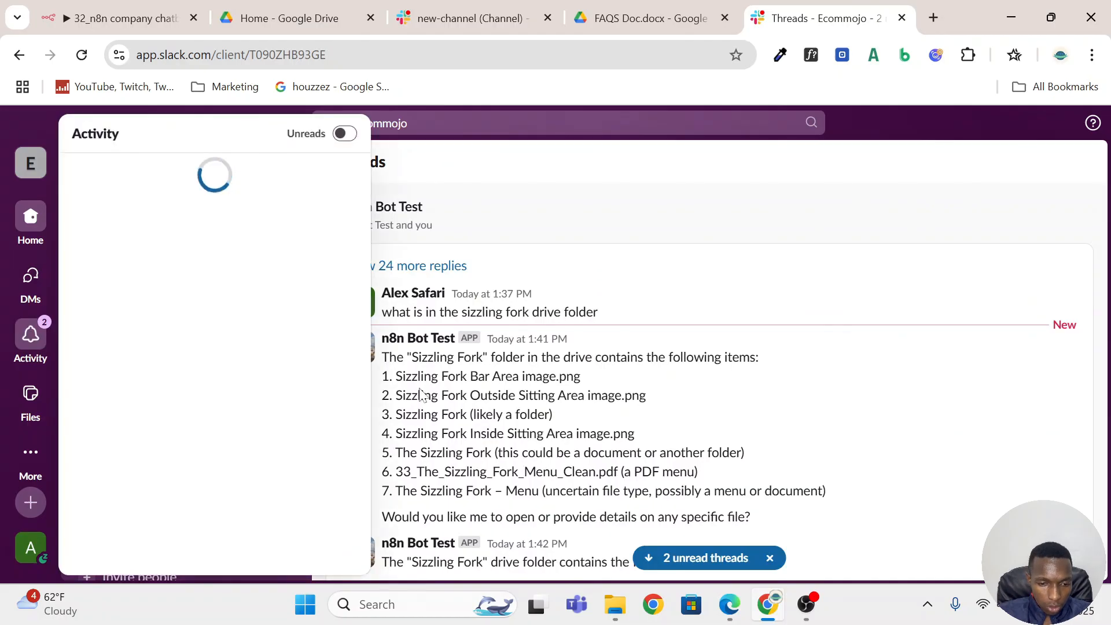
pyautogui.scroll(-3, 271, 328)
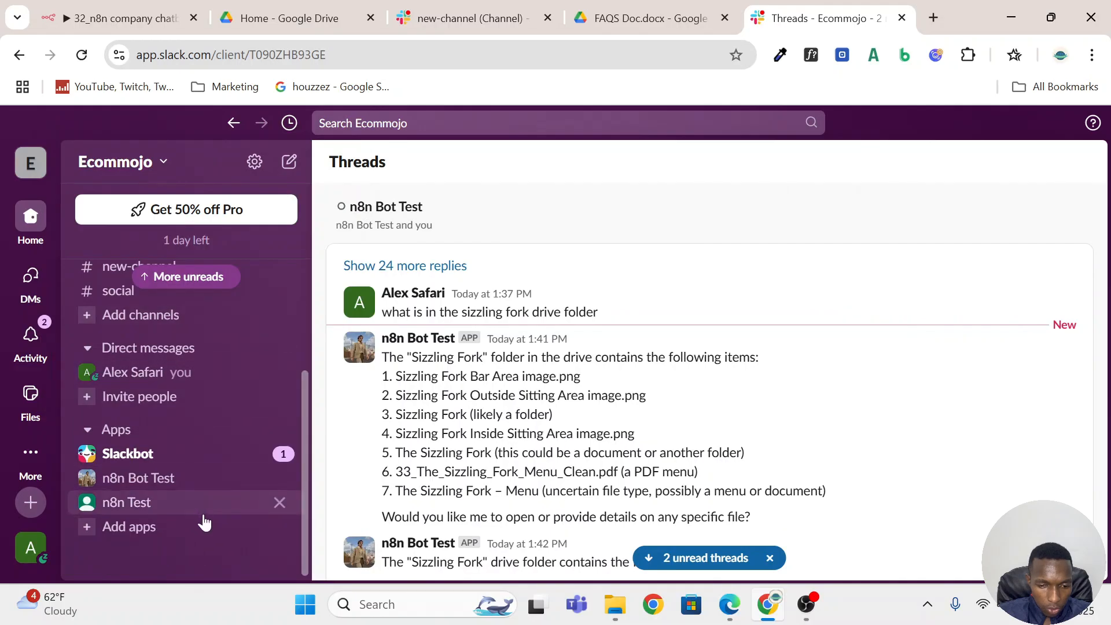
pyautogui.click(157, 525)
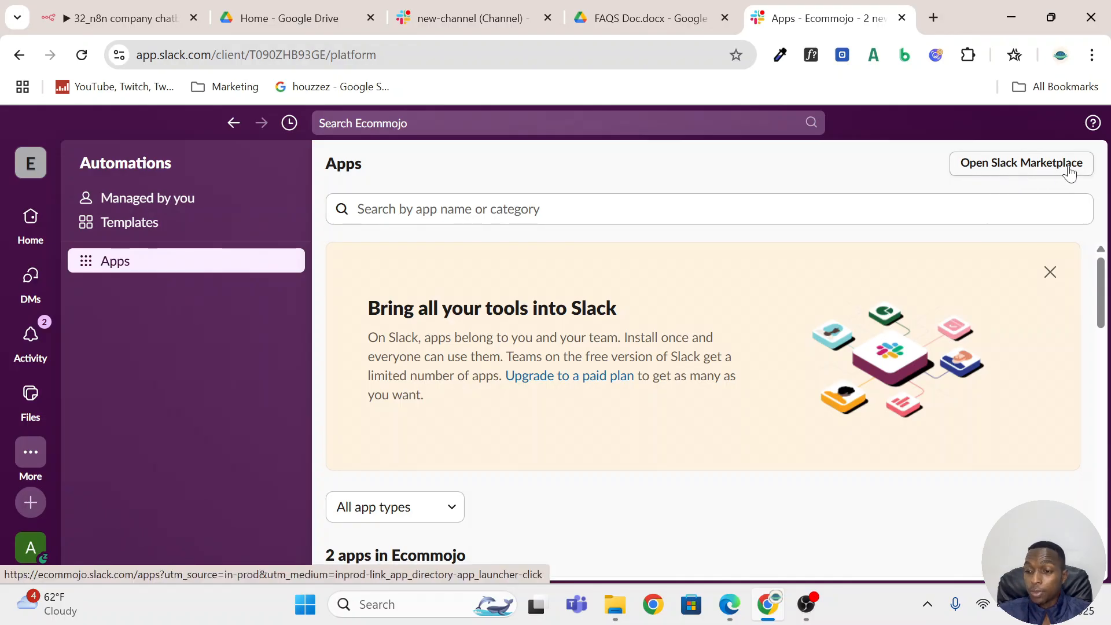
pyautogui.click(1019, 168)
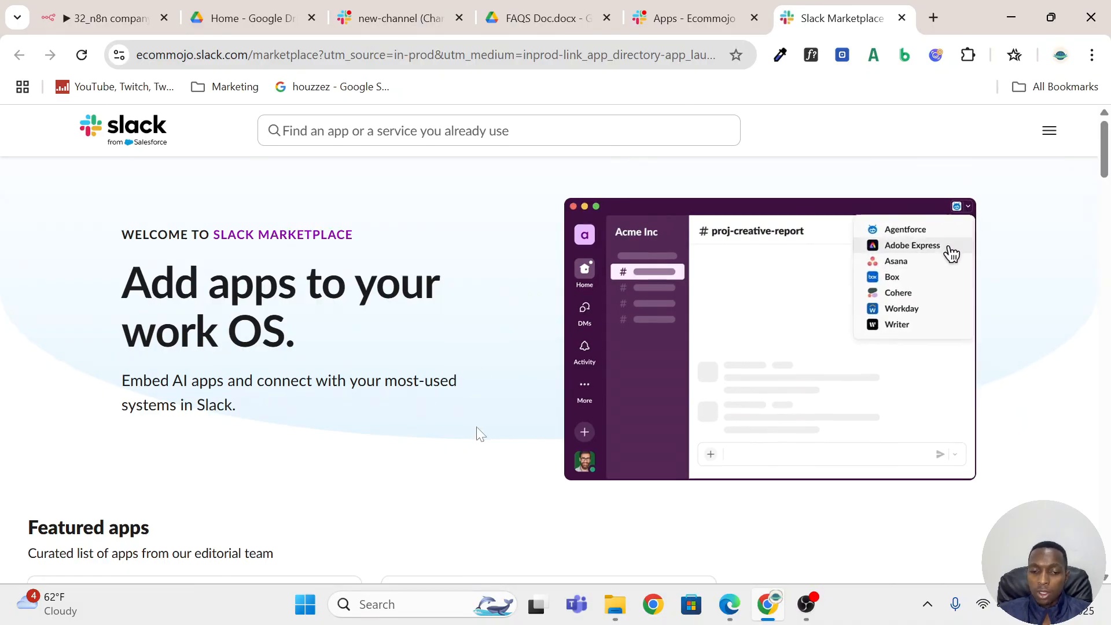
# Go from the Slack Marketplace to the Slack API page that lists your own apps.
pyautogui.scroll(-5, 478, 434)
pyautogui.scroll(5, 508, 421)
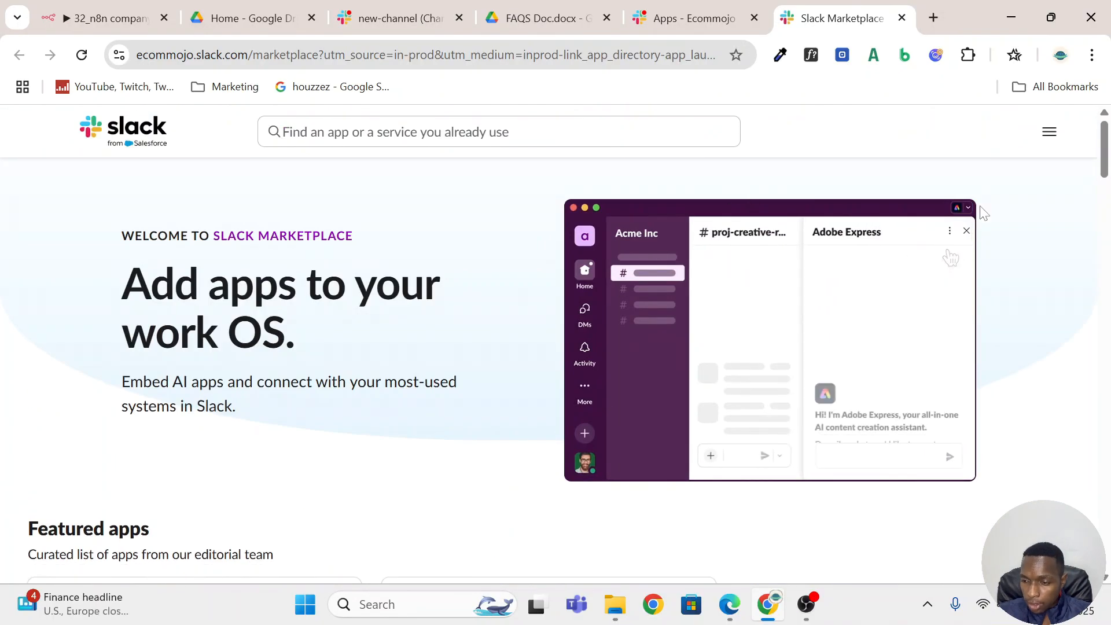
pyautogui.click(1048, 136)
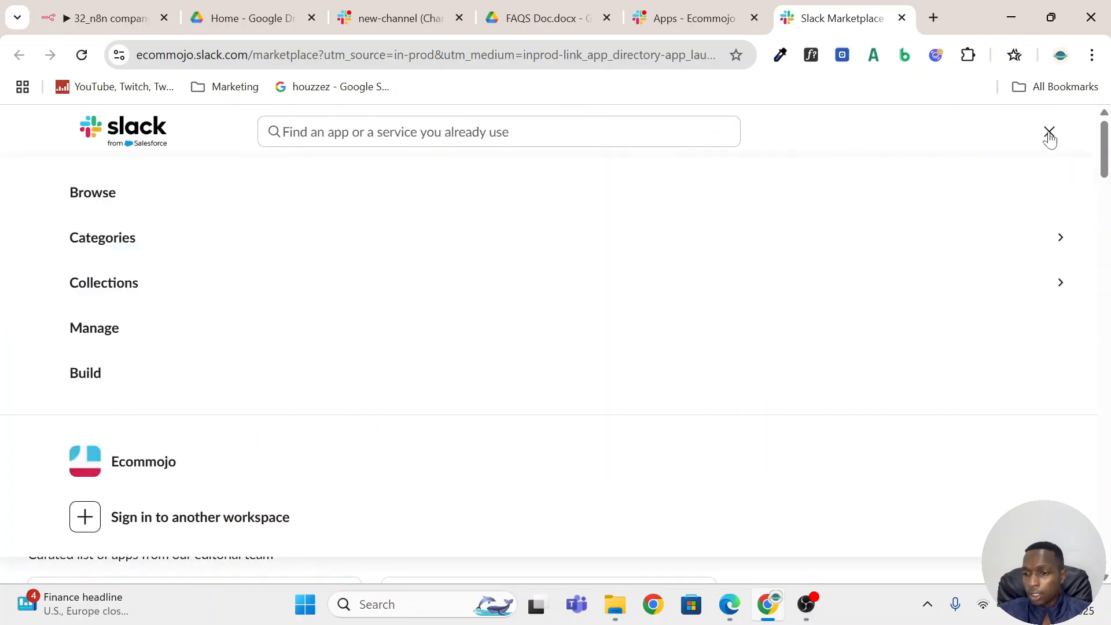
pyautogui.click(99, 381)
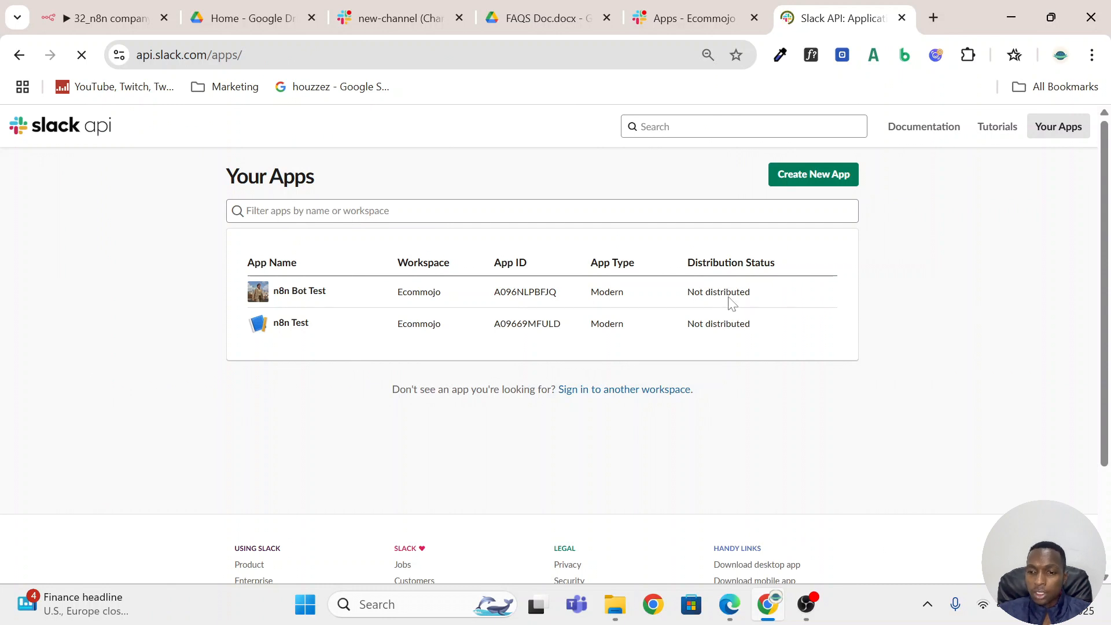
# Create a new Slack app from scratch named n8n Bot Test 2 in the Ecommojo workspace.
pyautogui.click(824, 177)
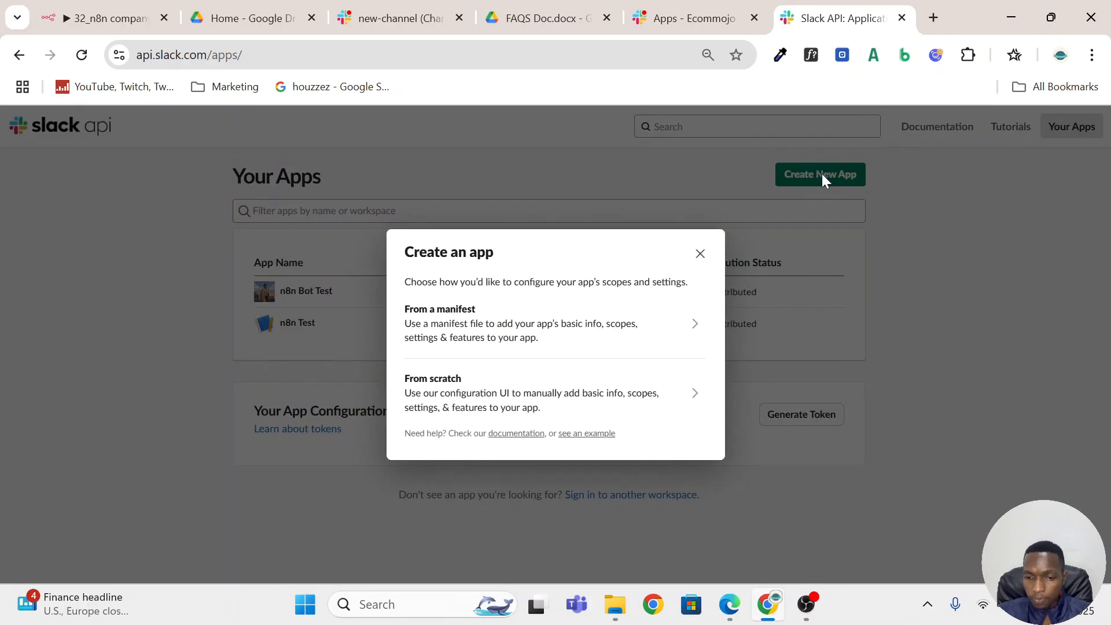
pyautogui.click(689, 401)
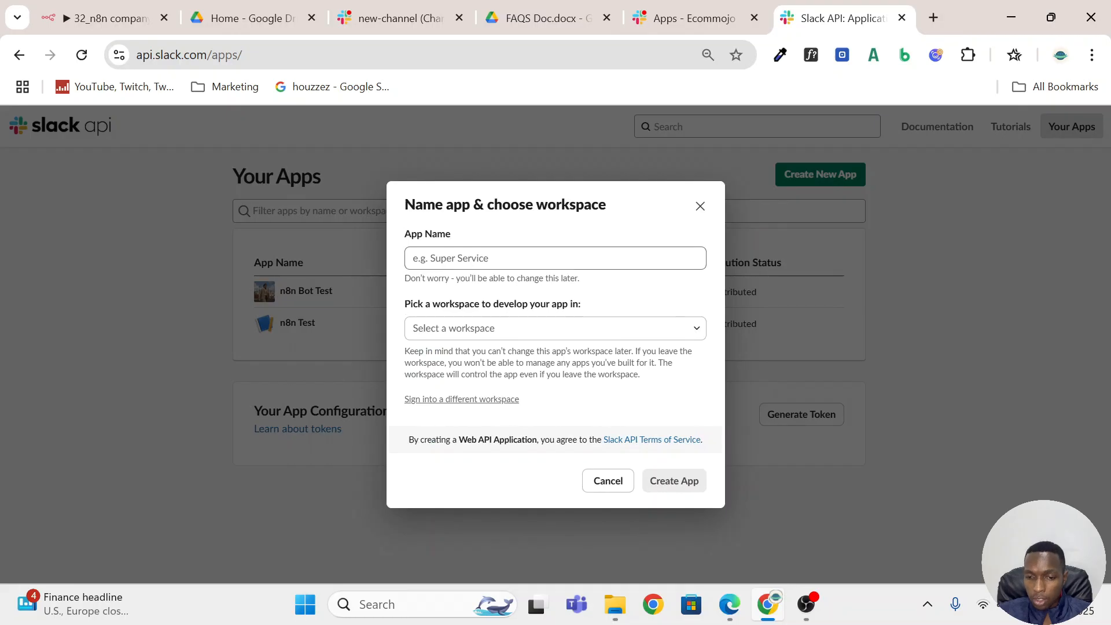
pyautogui.click(521, 258)
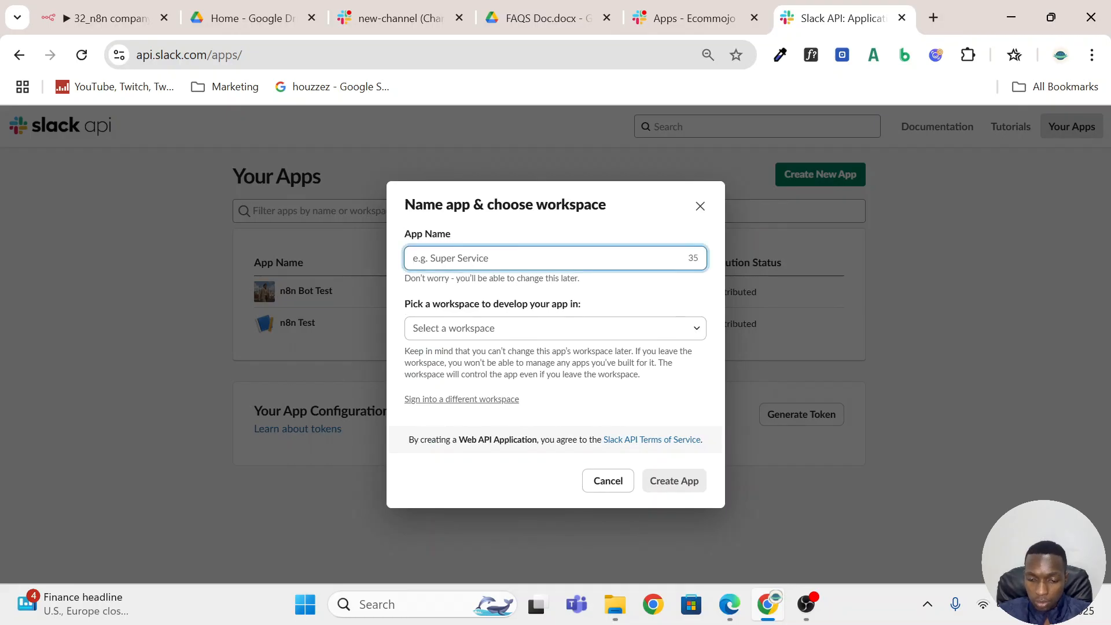
pyautogui.write('n8n Bot Test 2')
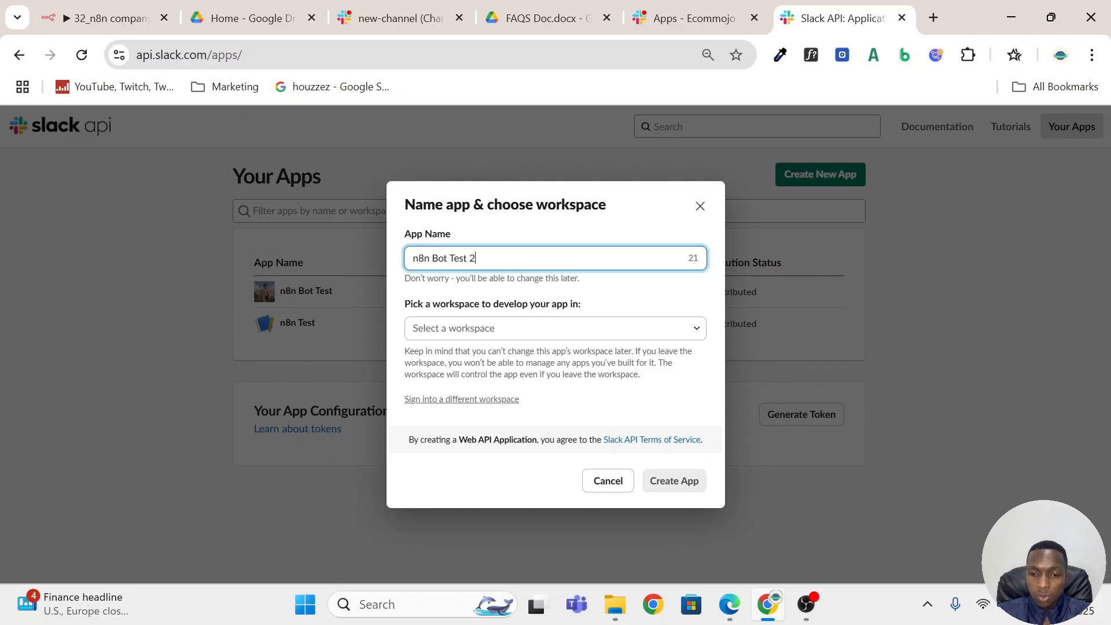
pyautogui.click(598, 328)
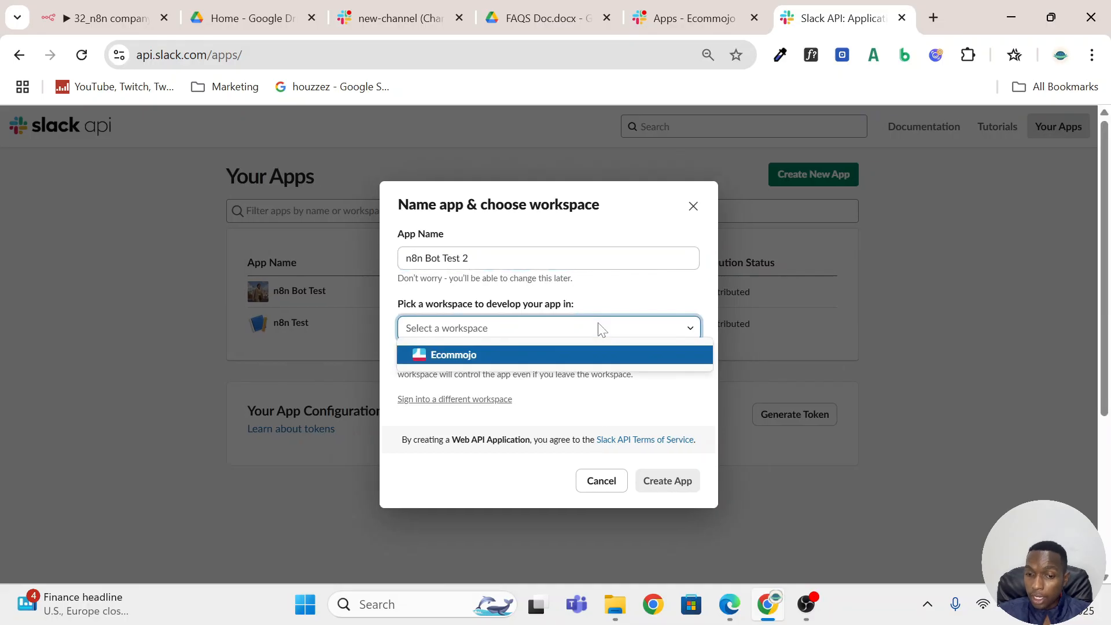
pyautogui.click(469, 355)
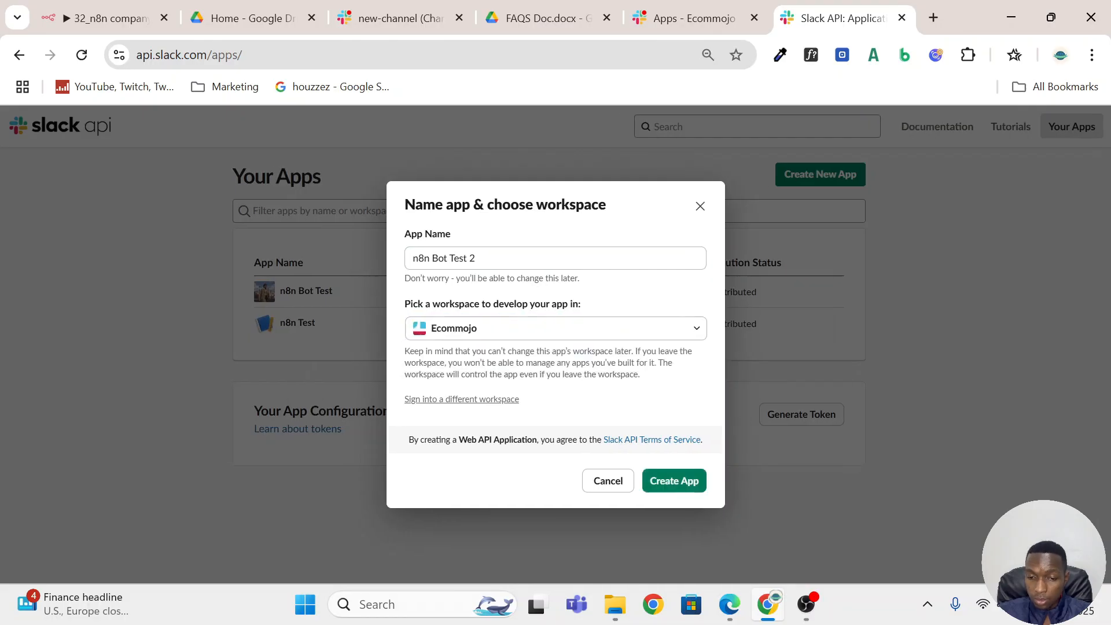
pyautogui.click(678, 486)
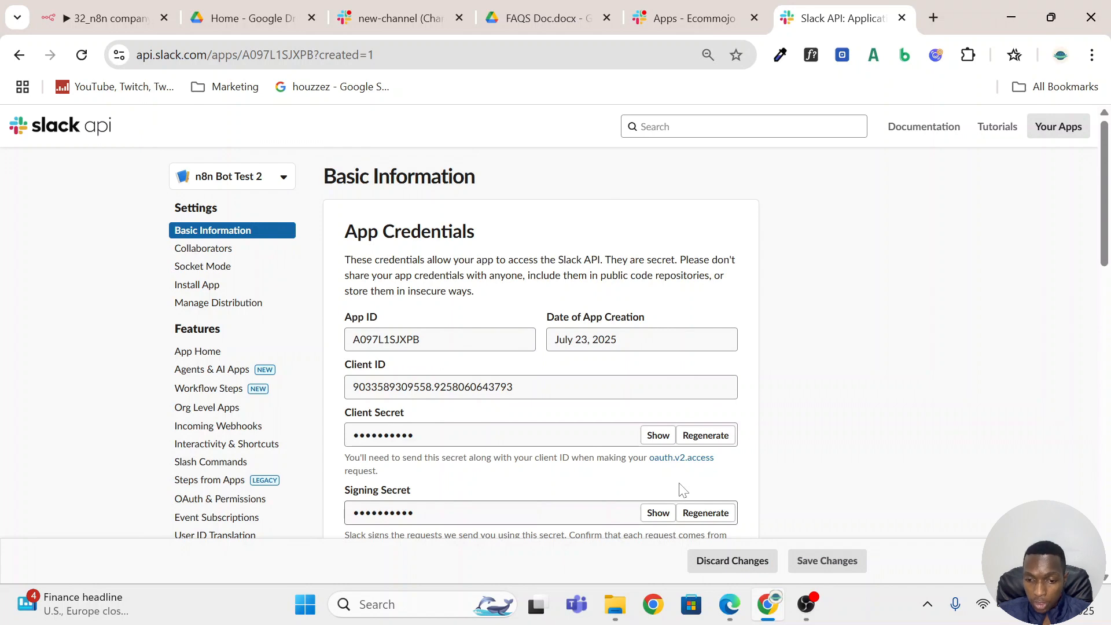
# Review the app's credentials against the Access Token field in n8n's Slack credential, and place the Slack API browser tab beside the n8n one.
pyautogui.scroll(-5, 744, 324)
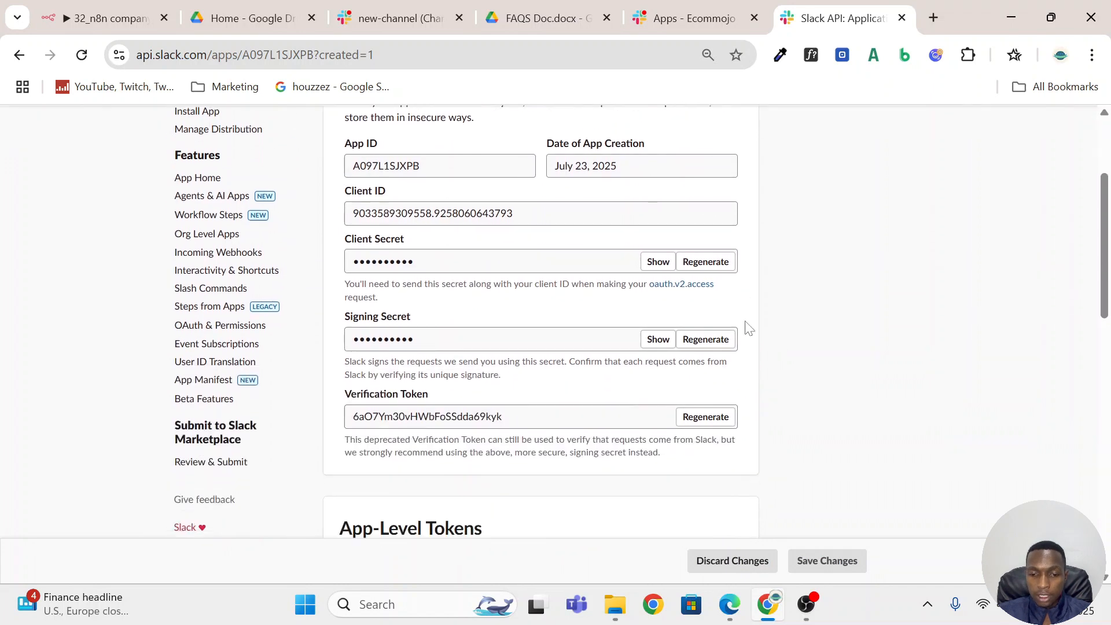
pyautogui.scroll(5, 746, 325)
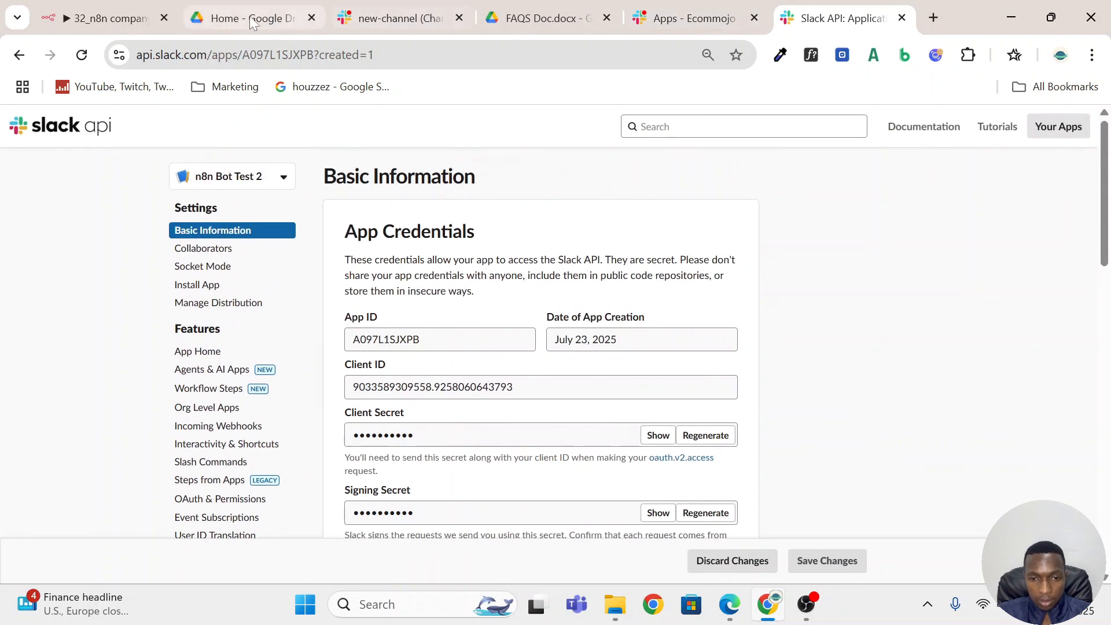
pyautogui.click(117, 12)
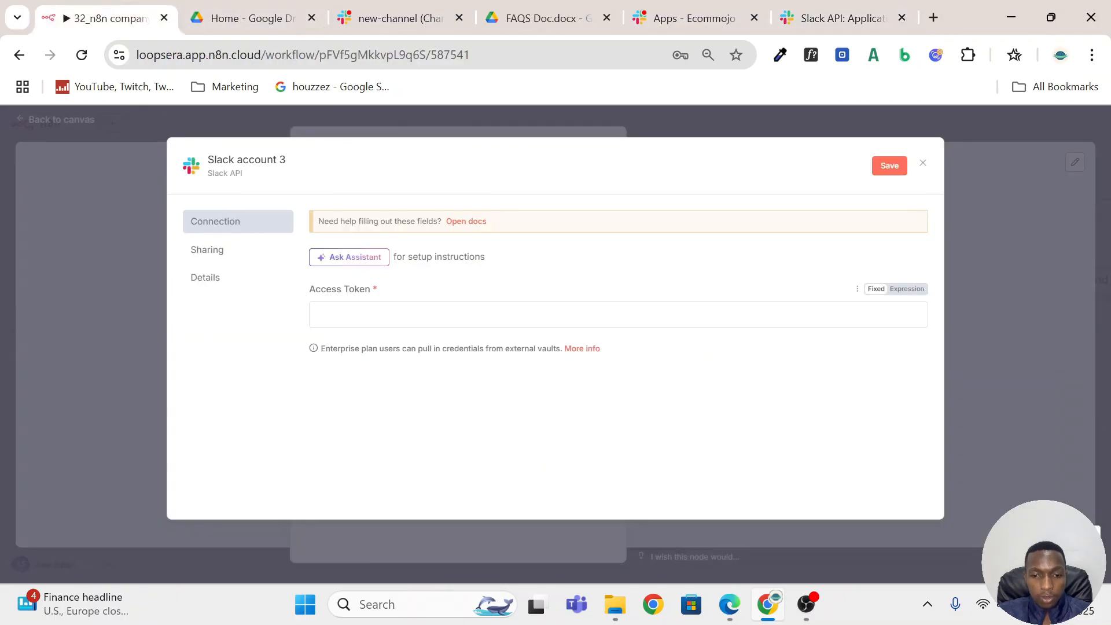
pyautogui.click(475, 315)
pyautogui.moveTo(844, 18); pyautogui.dragTo(289, 5)
# Open the app's OAuth & Permissions page and check its OAuth Tokens section against the access token required by the n8n credential.
pyautogui.scroll(-9, 505, 361)
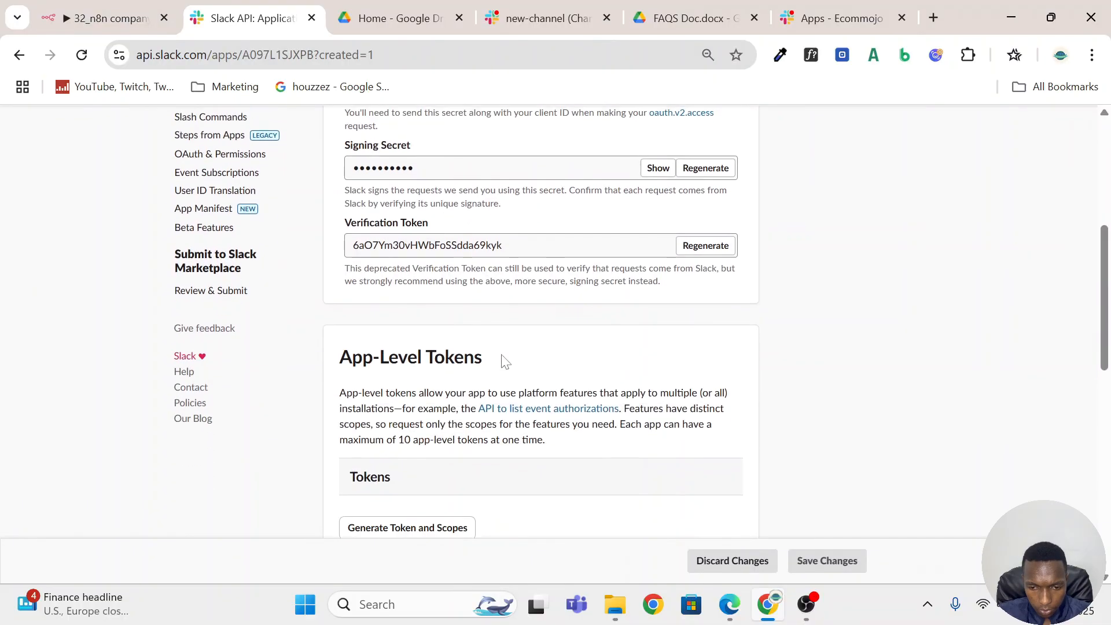
pyautogui.scroll(10, 505, 361)
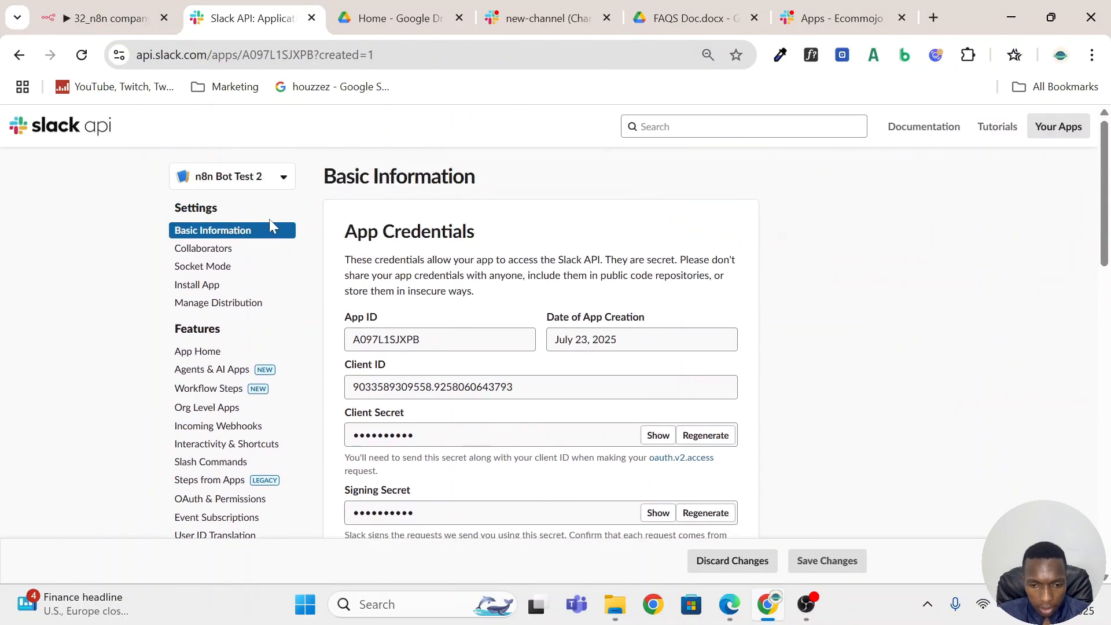
pyautogui.scroll(-3, 258, 321)
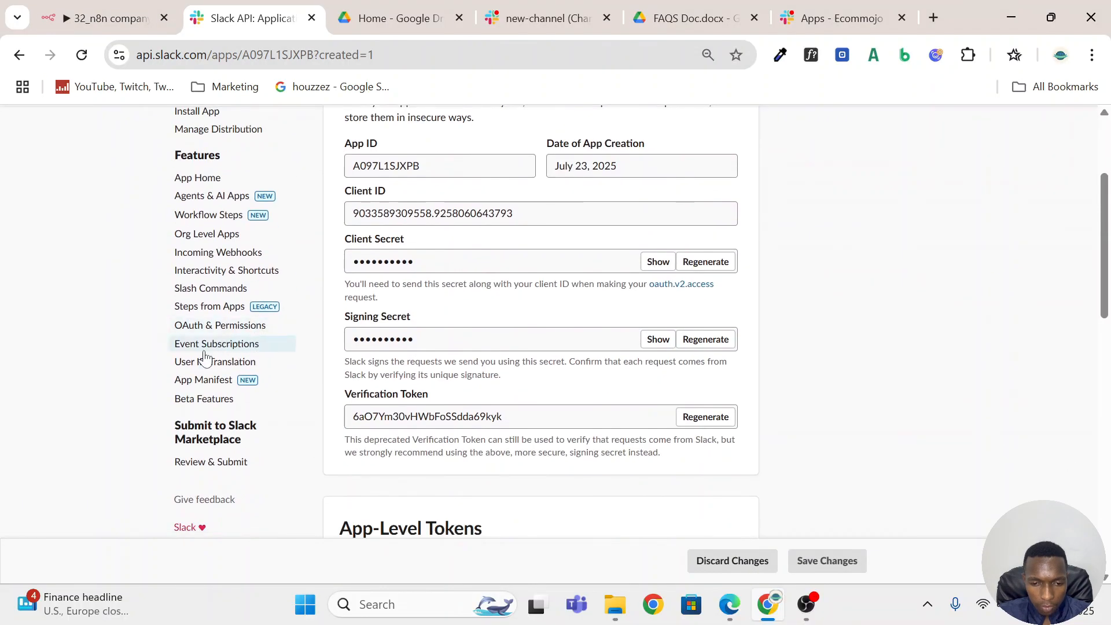
pyautogui.click(227, 326)
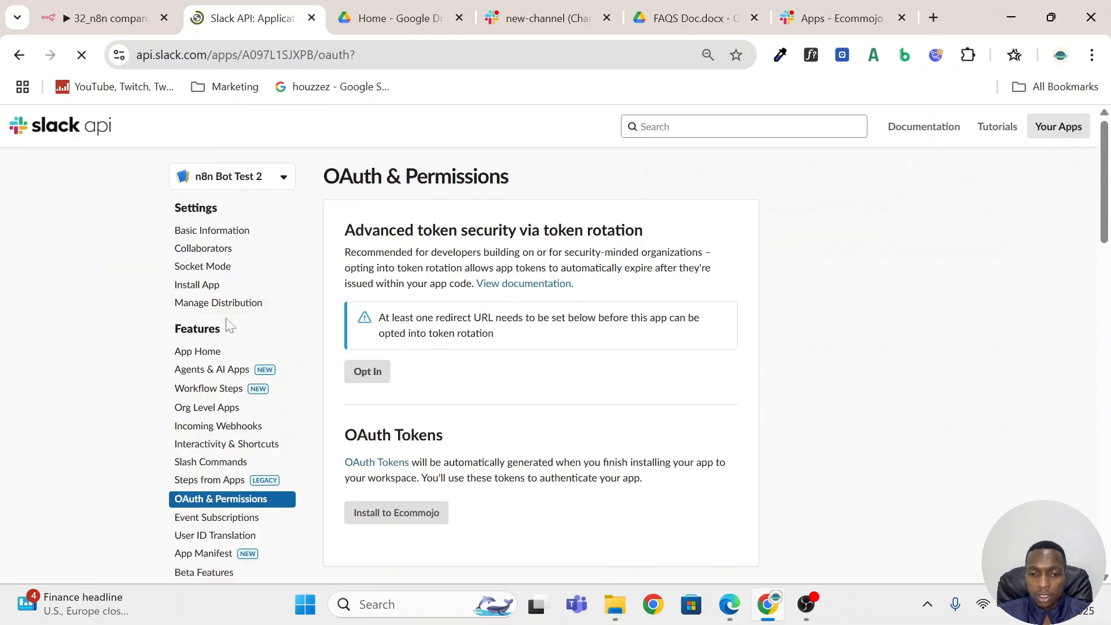
pyautogui.scroll(-4, 480, 351)
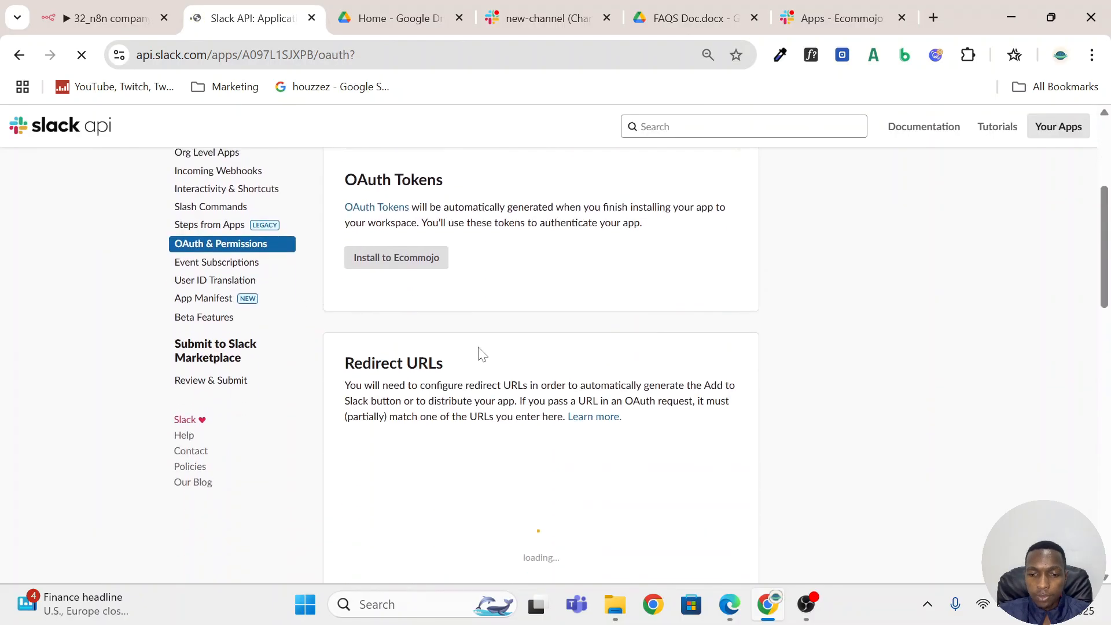
pyautogui.scroll(3, 457, 351)
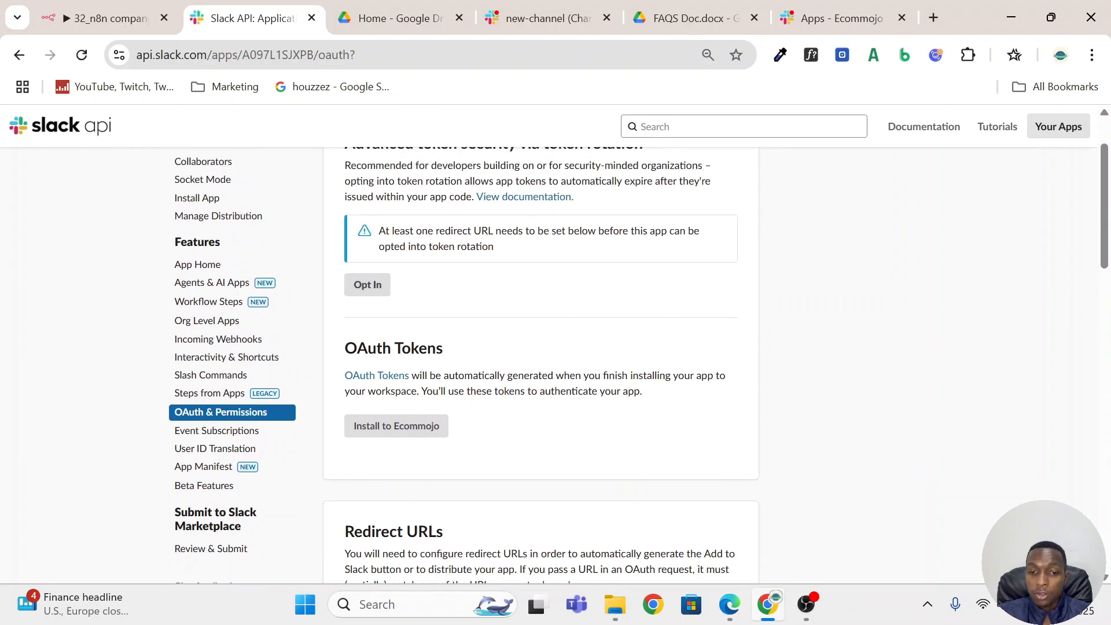
pyautogui.click(101, 18)
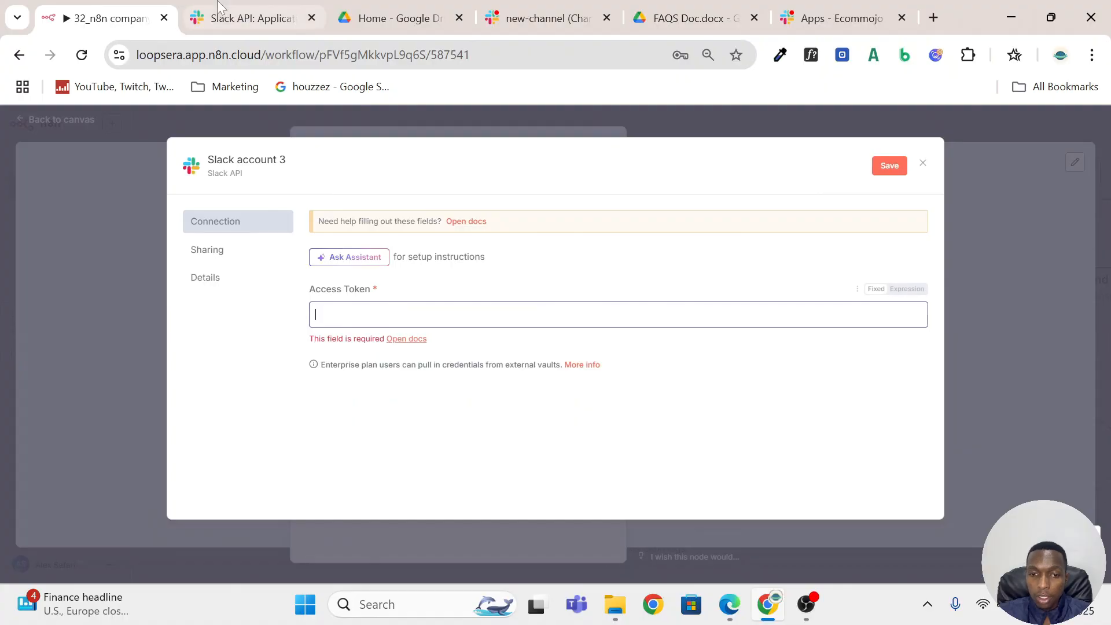
pyautogui.click(219, 6)
# Add the app_mentions:read scope to the app's Bot Token Scopes.
pyautogui.scroll(-5, 431, 296)
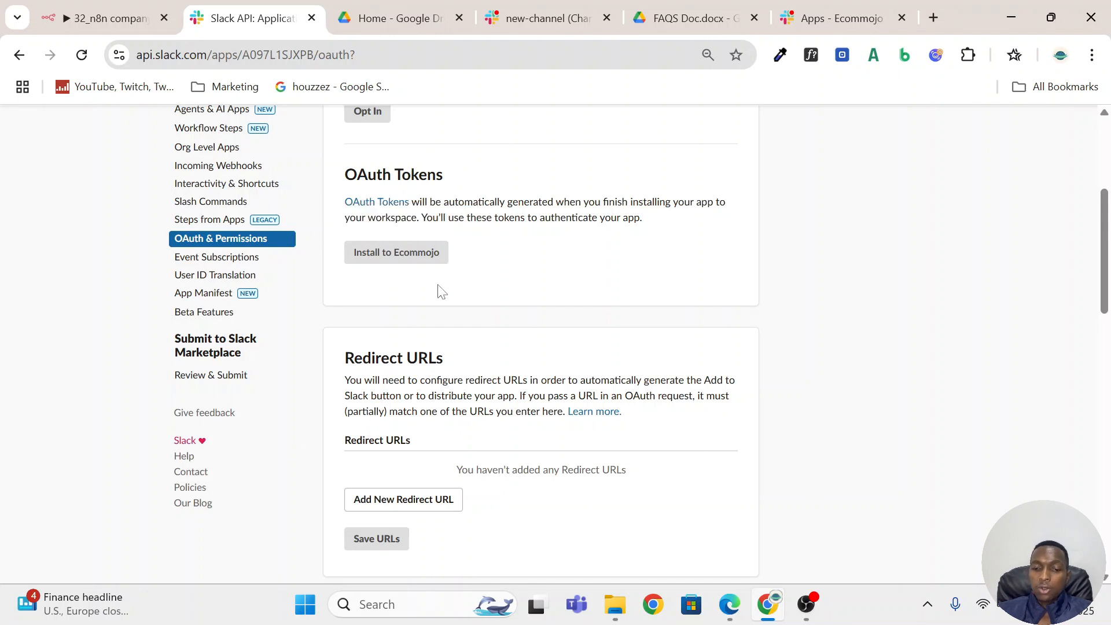
pyautogui.scroll(-3, 438, 289)
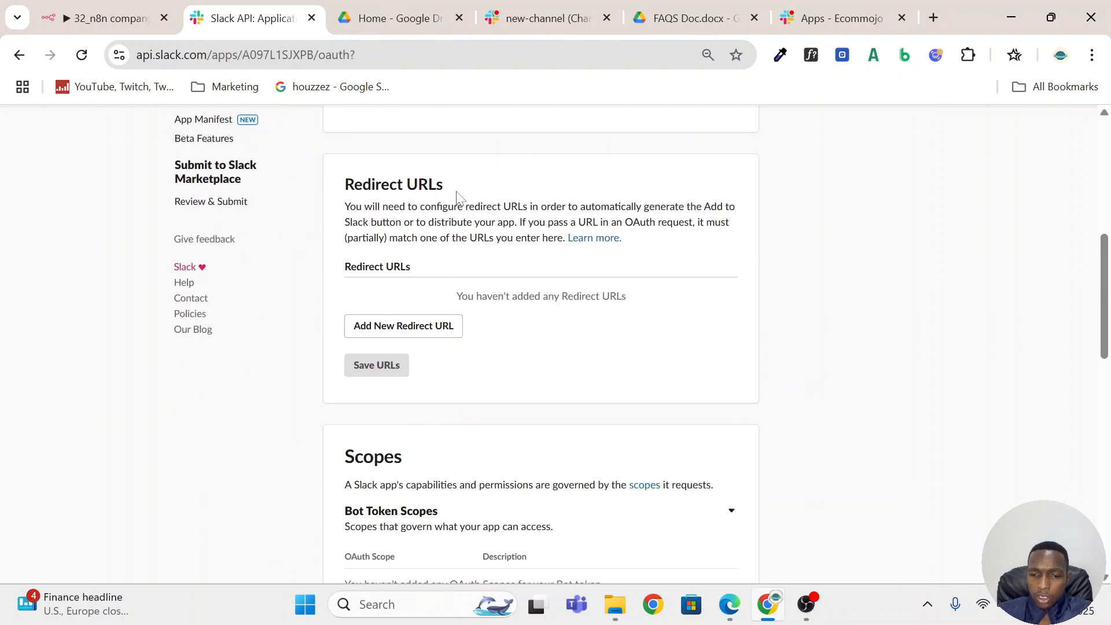
pyautogui.moveTo(457, 198); pyautogui.dragTo(343, 184)
pyautogui.scroll(-5, 524, 286)
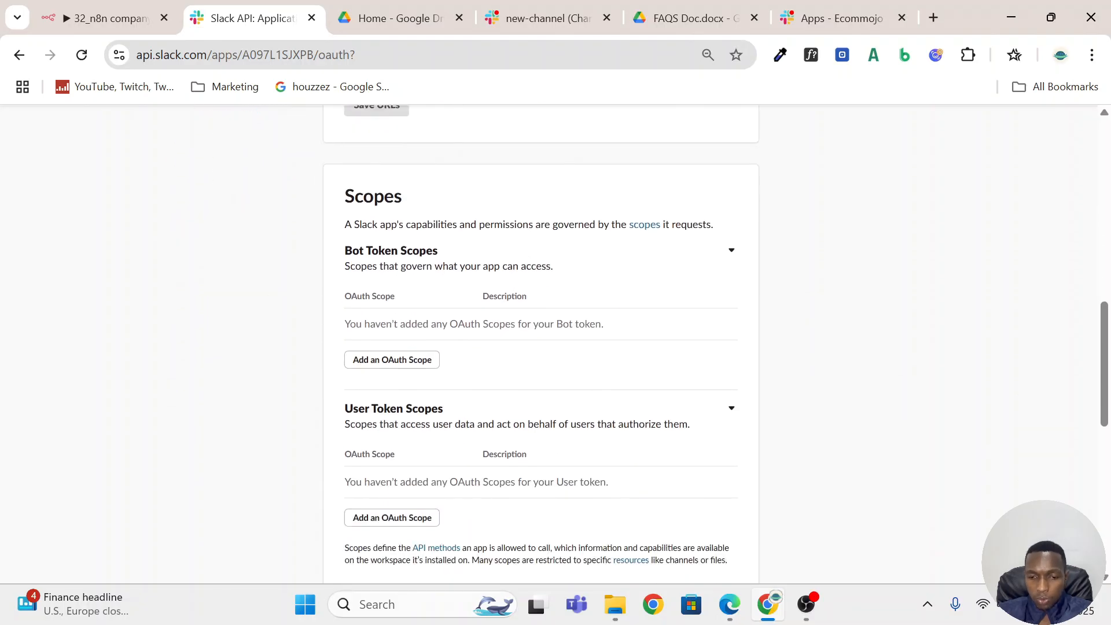
pyautogui.click(408, 362)
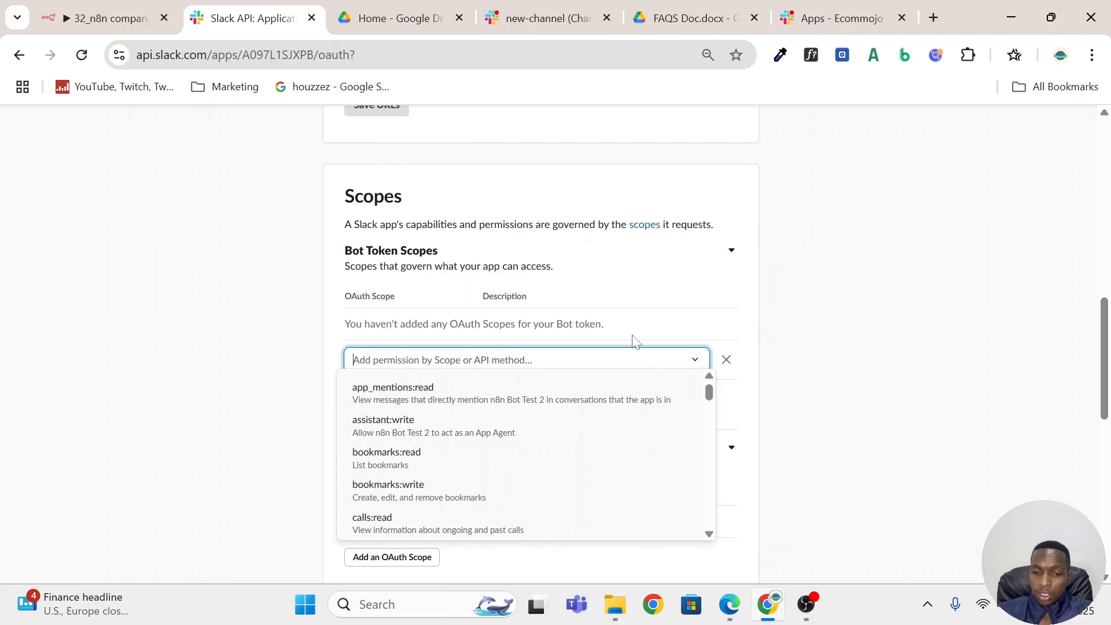
pyautogui.scroll(-1, 633, 341)
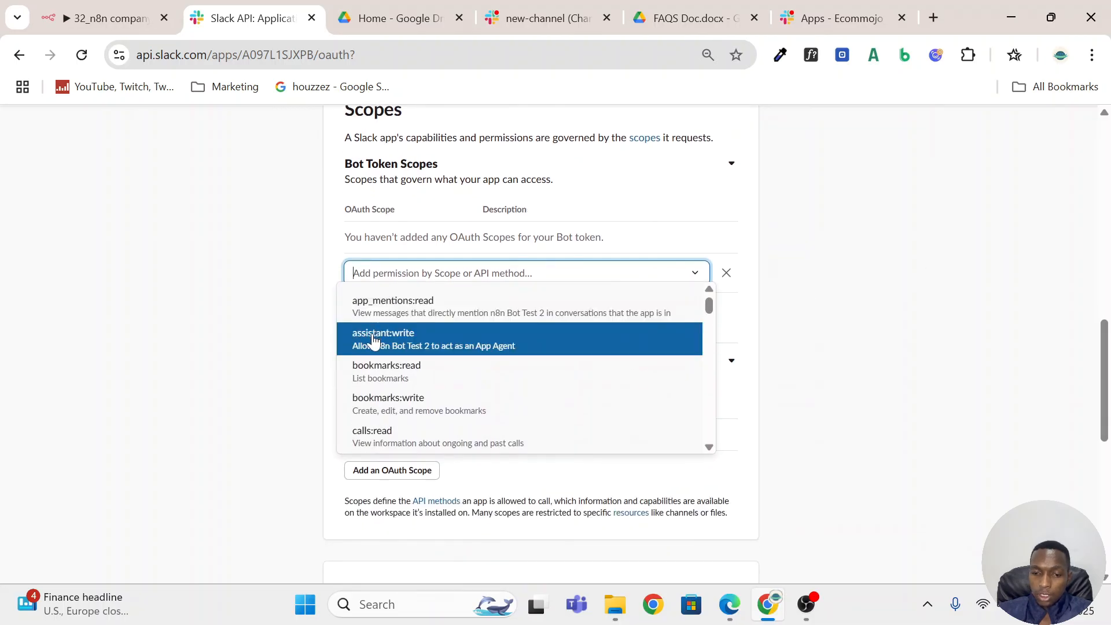
pyautogui.click(439, 315)
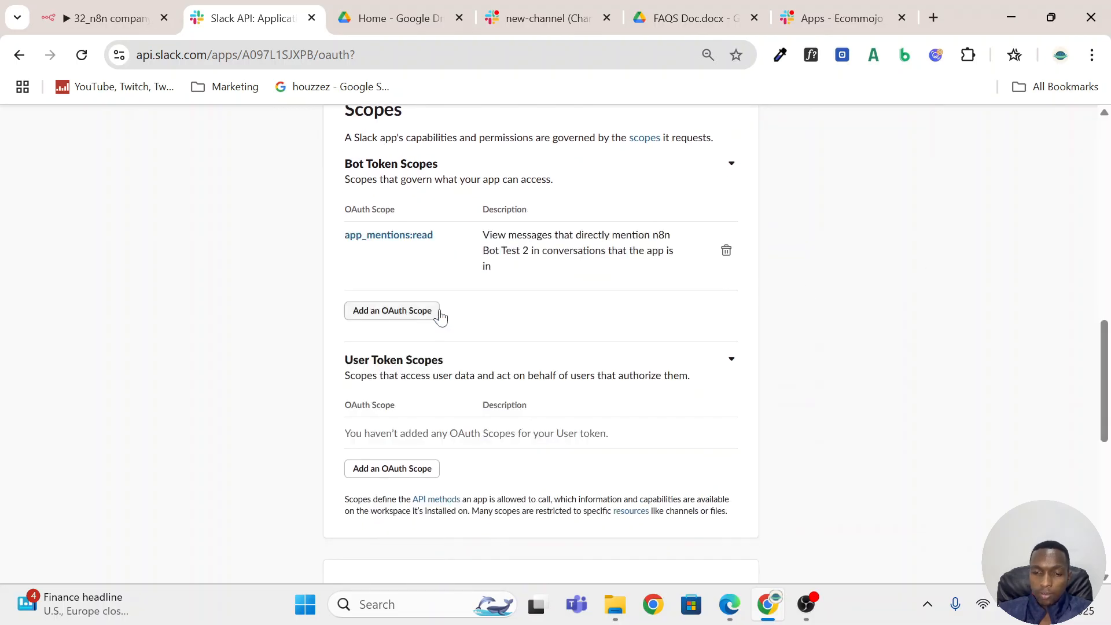
# Add the channels:join and assistant:write scopes to the Bot Token Scopes.
pyautogui.click(405, 313)
pyautogui.scroll(-1, 428, 324)
pyautogui.scroll(1, 463, 332)
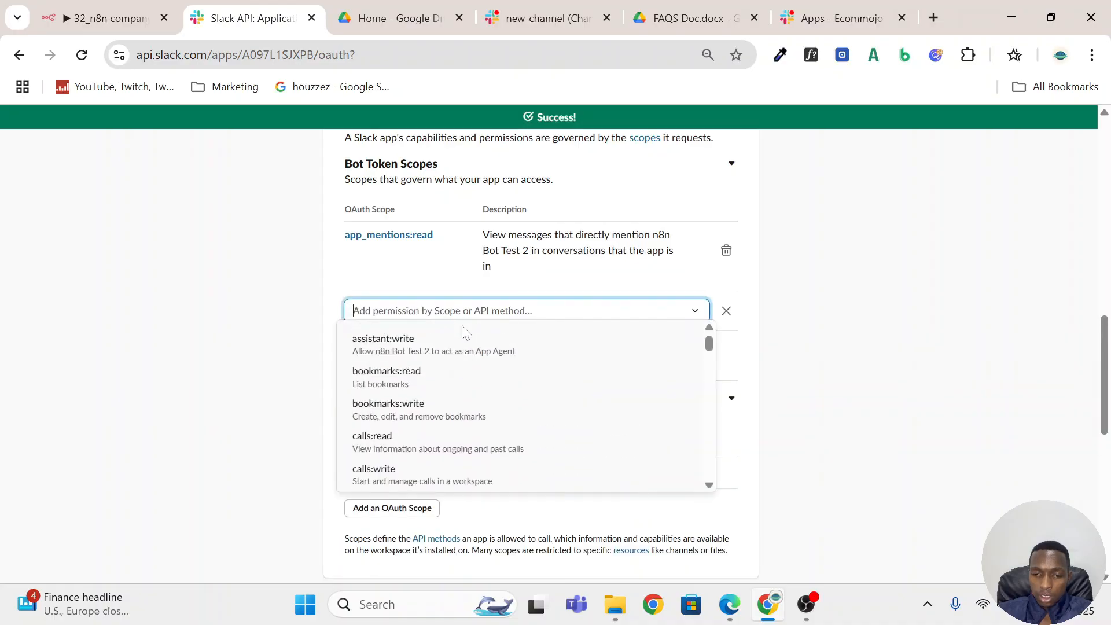
pyautogui.scroll(-4, 465, 417)
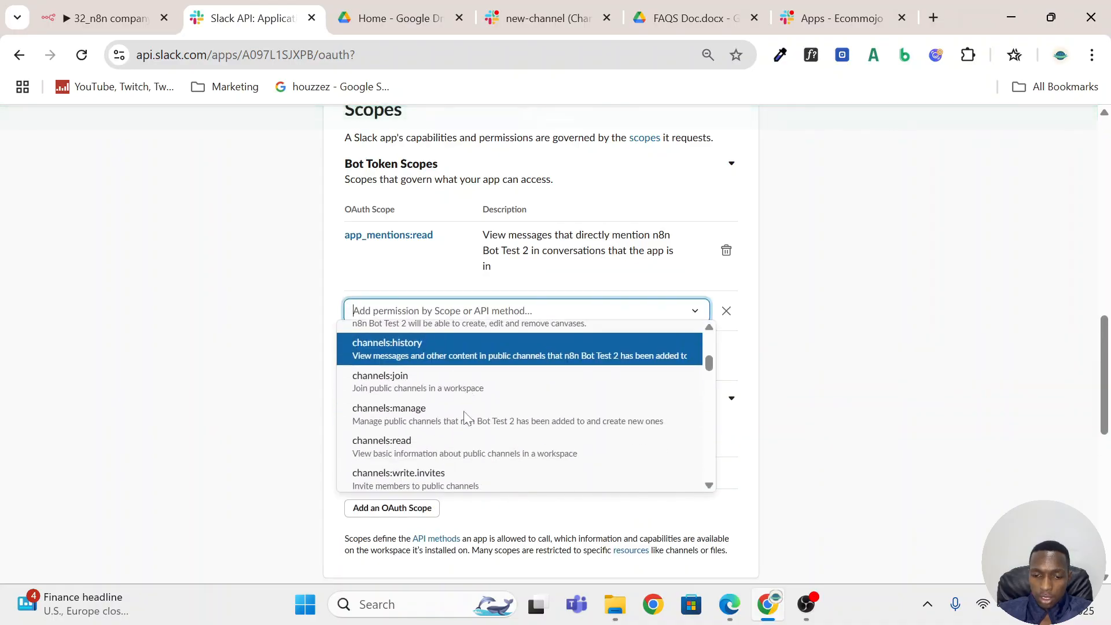
pyautogui.scroll(-1, 465, 416)
pyautogui.click(456, 354)
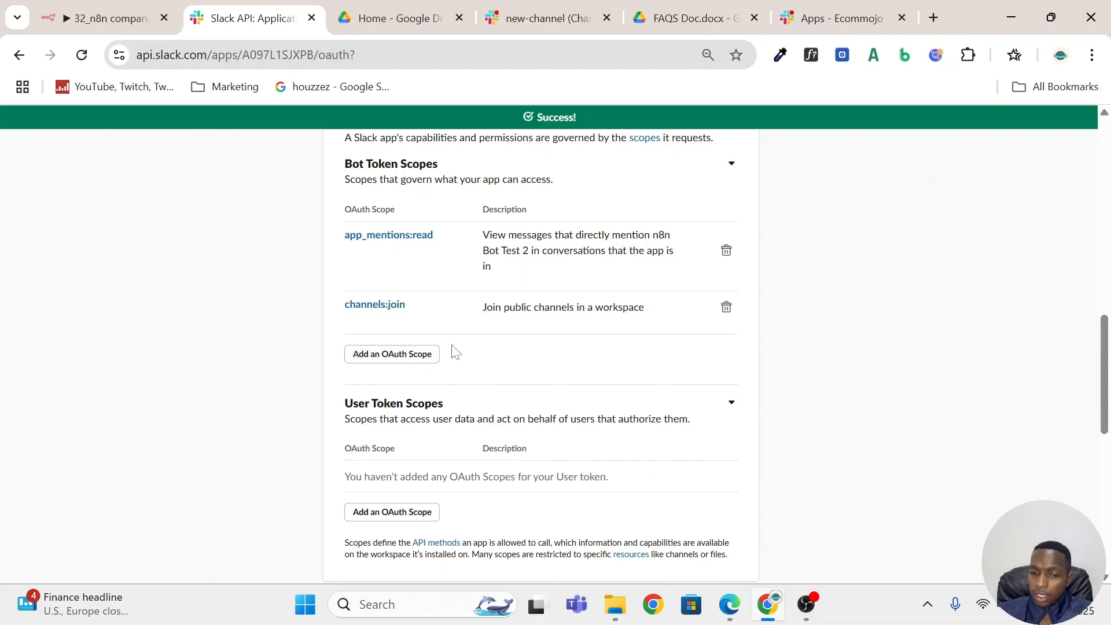
pyautogui.click(397, 354)
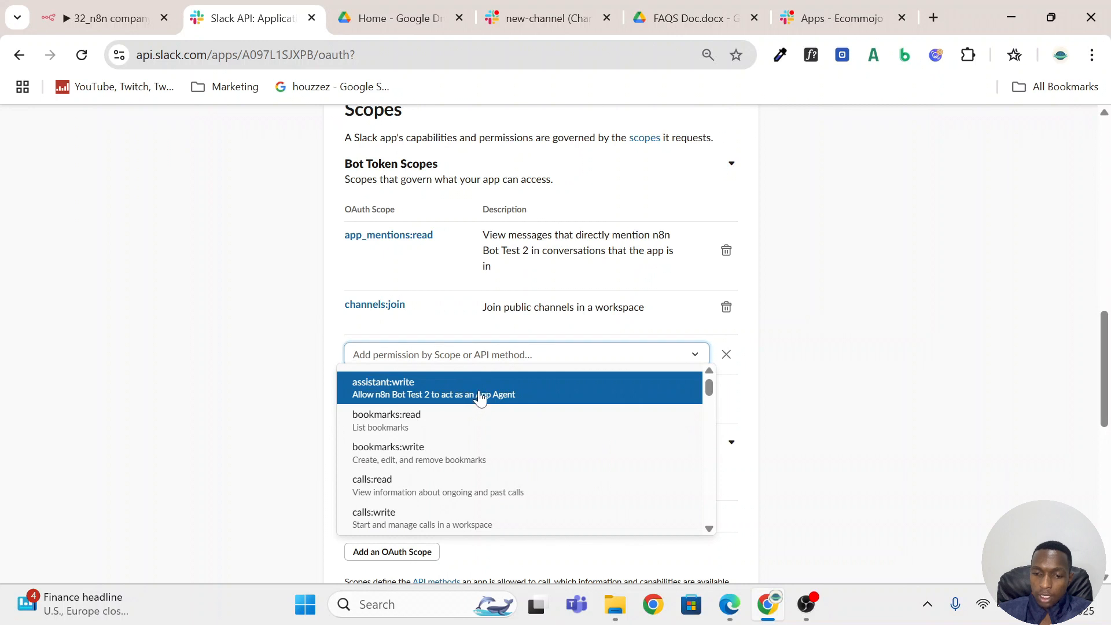
pyautogui.click(480, 398)
# Add the files:read scope to the Bot Token Scopes so the bot can view shared files.
pyautogui.click(387, 408)
pyautogui.scroll(-3, 554, 444)
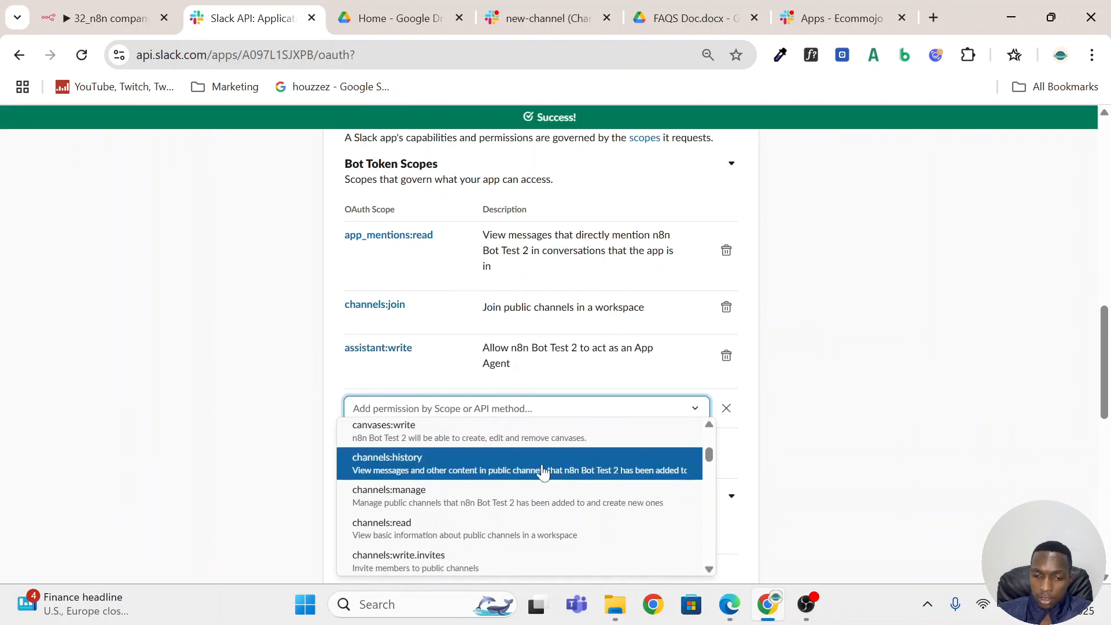
pyautogui.scroll(1, 544, 457)
pyautogui.scroll(-6, 533, 473)
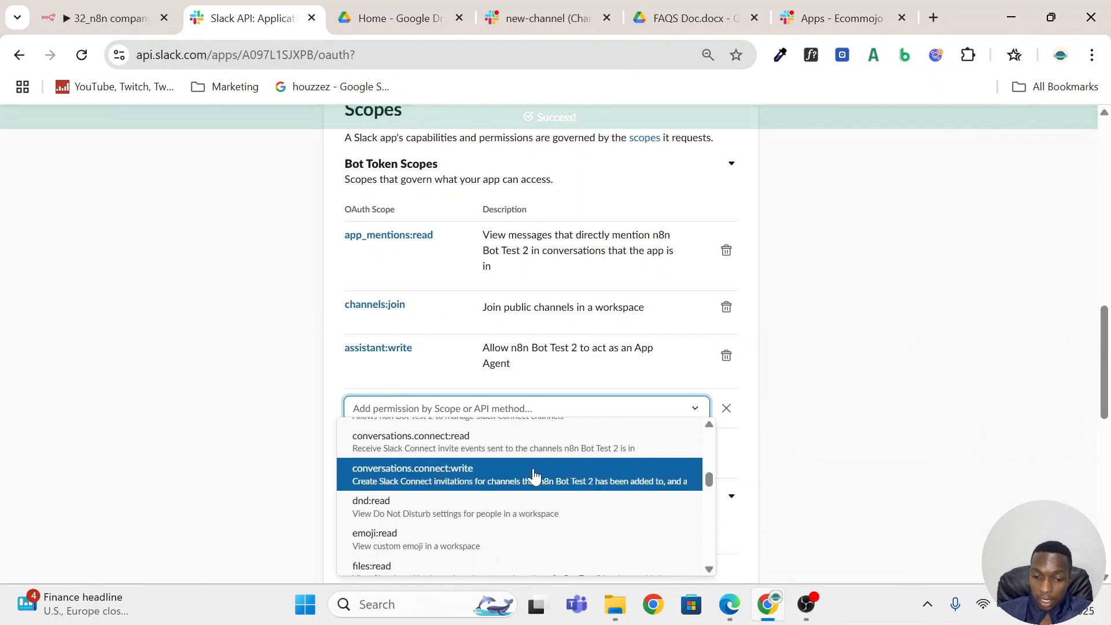
pyautogui.scroll(-2, 498, 517)
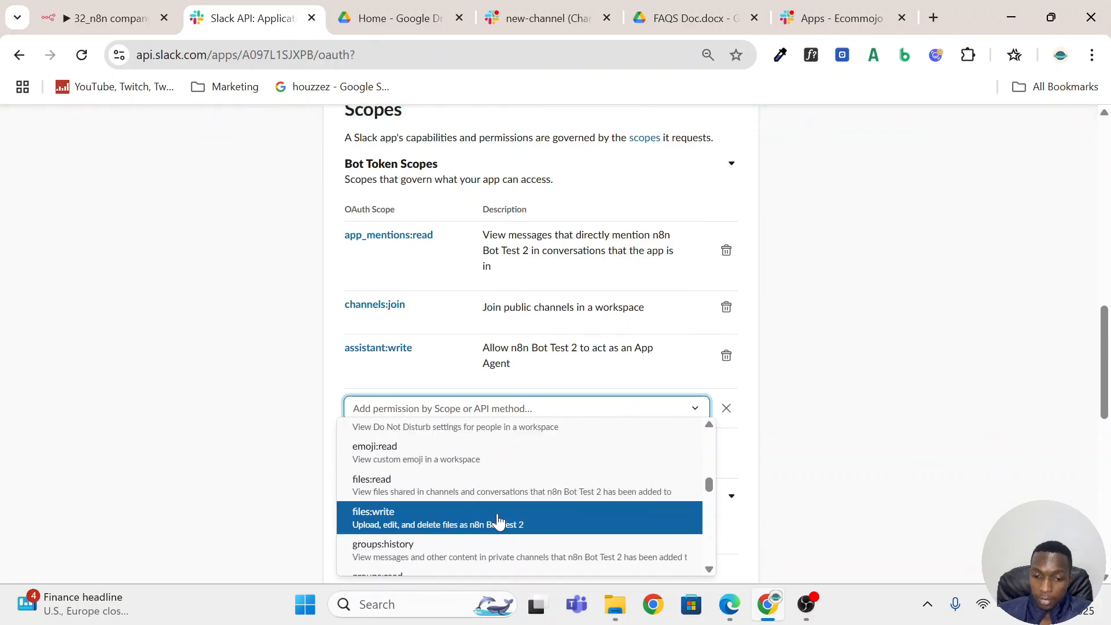
pyautogui.click(496, 491)
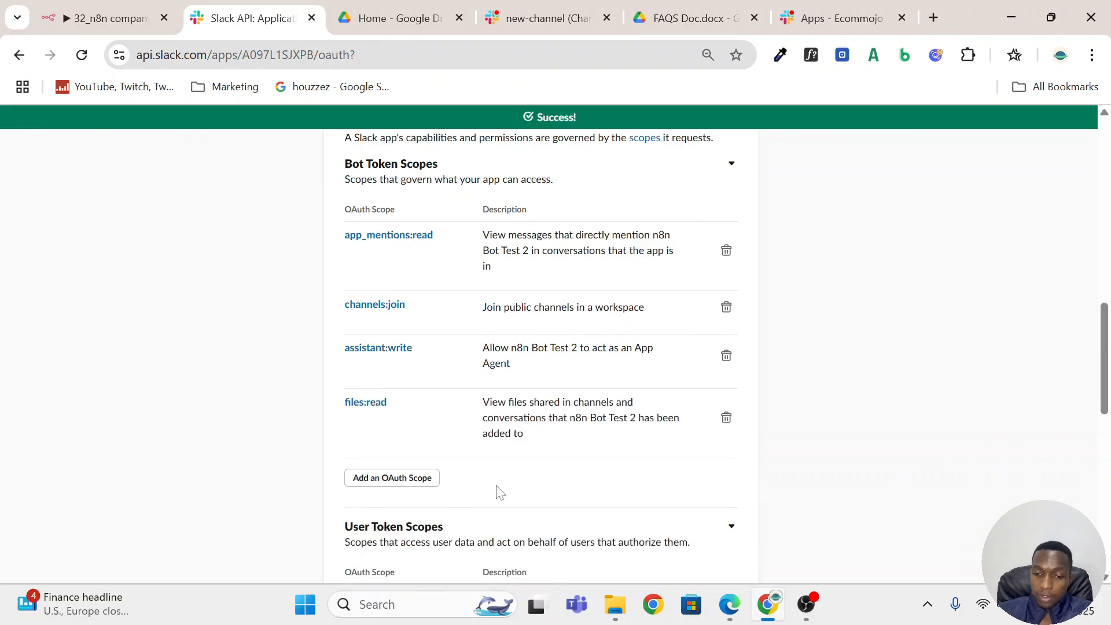
# Add the calls:read and calls:write scopes to the Bot Token Scopes.
pyautogui.click(393, 477)
pyautogui.scroll(-2, 473, 399)
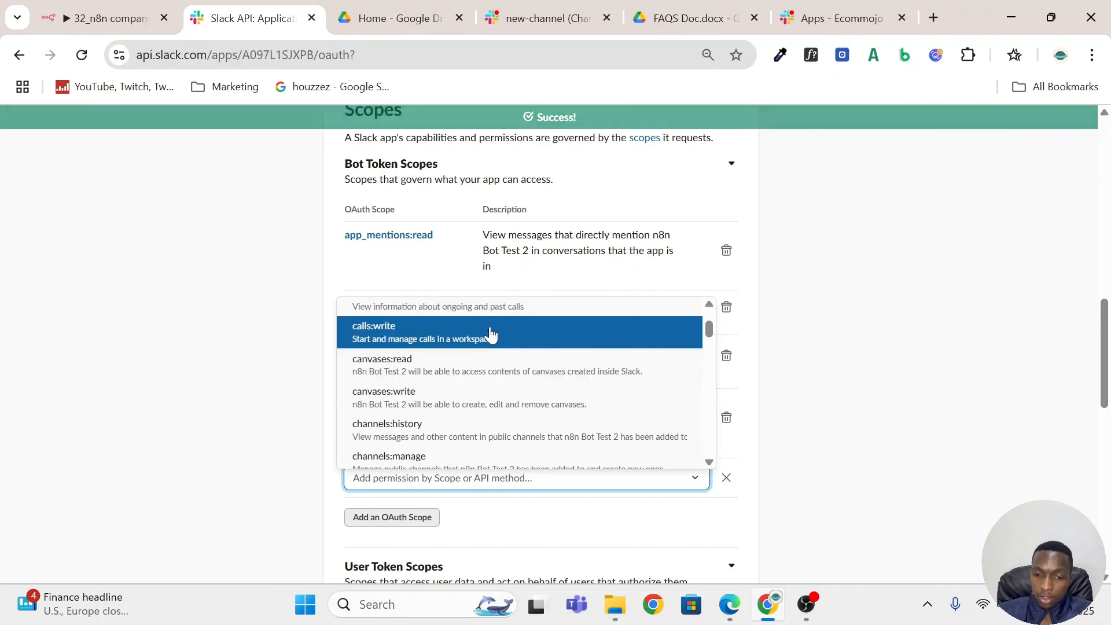
pyautogui.scroll(2, 490, 335)
pyautogui.click(458, 388)
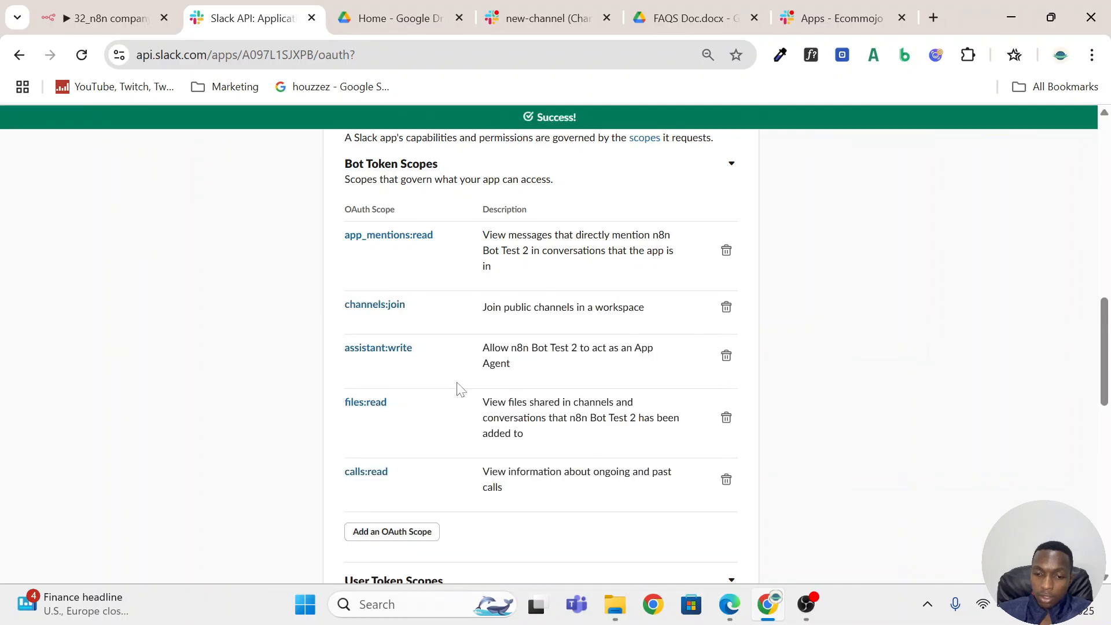
pyautogui.click(412, 536)
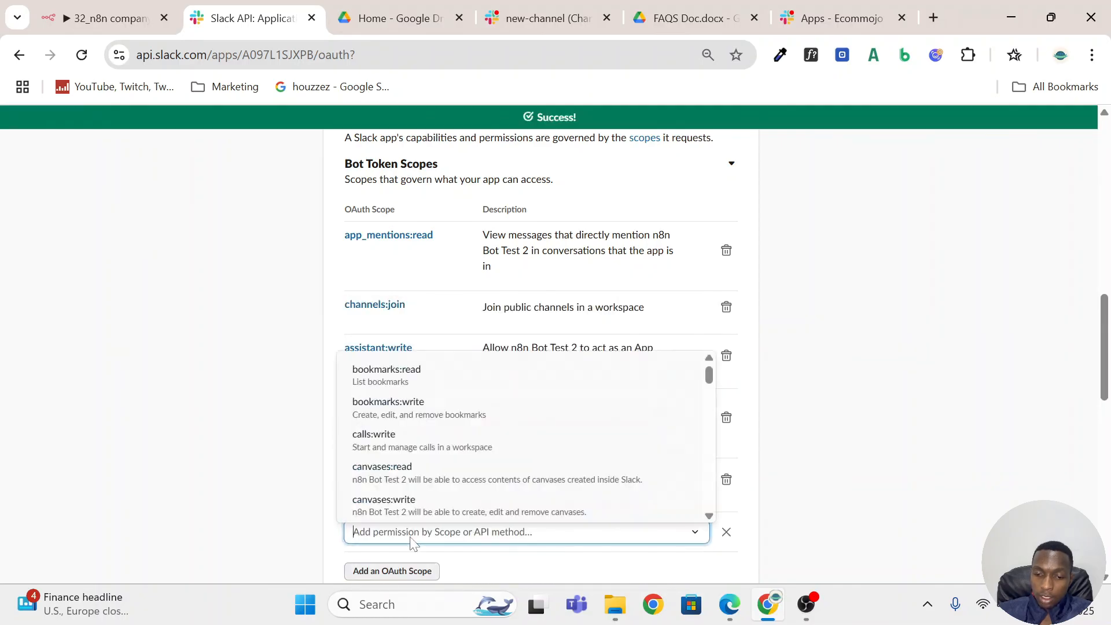
pyautogui.click(455, 460)
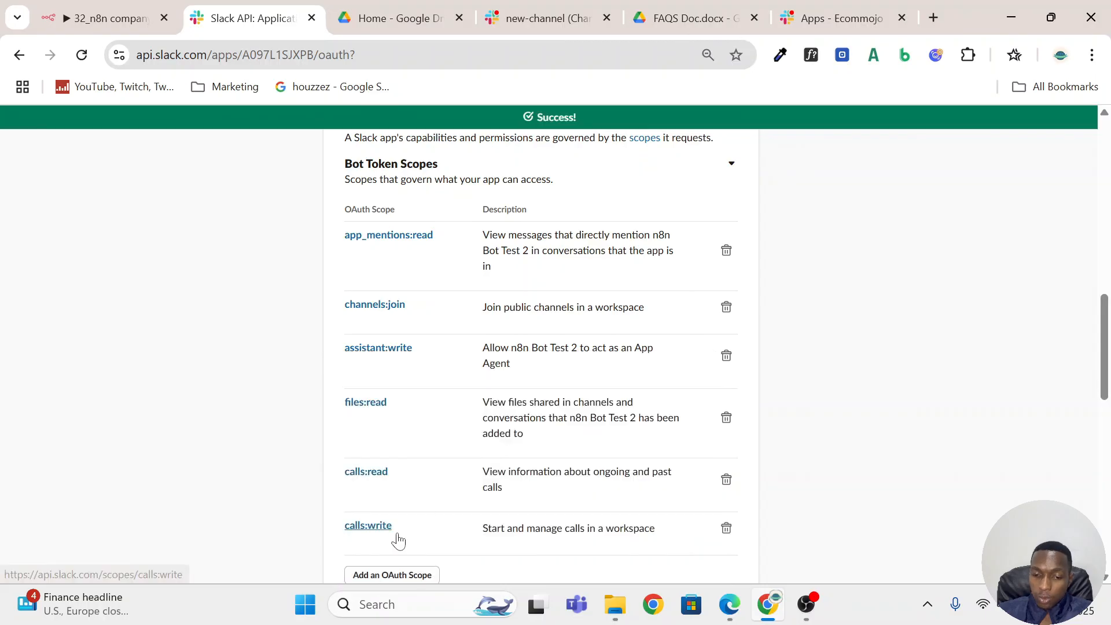
# Add the chat:write scope to the Bot Token Scopes so the bot can send messages.
pyautogui.scroll(-3, 405, 515)
pyautogui.click(413, 403)
pyautogui.scroll(-5, 503, 471)
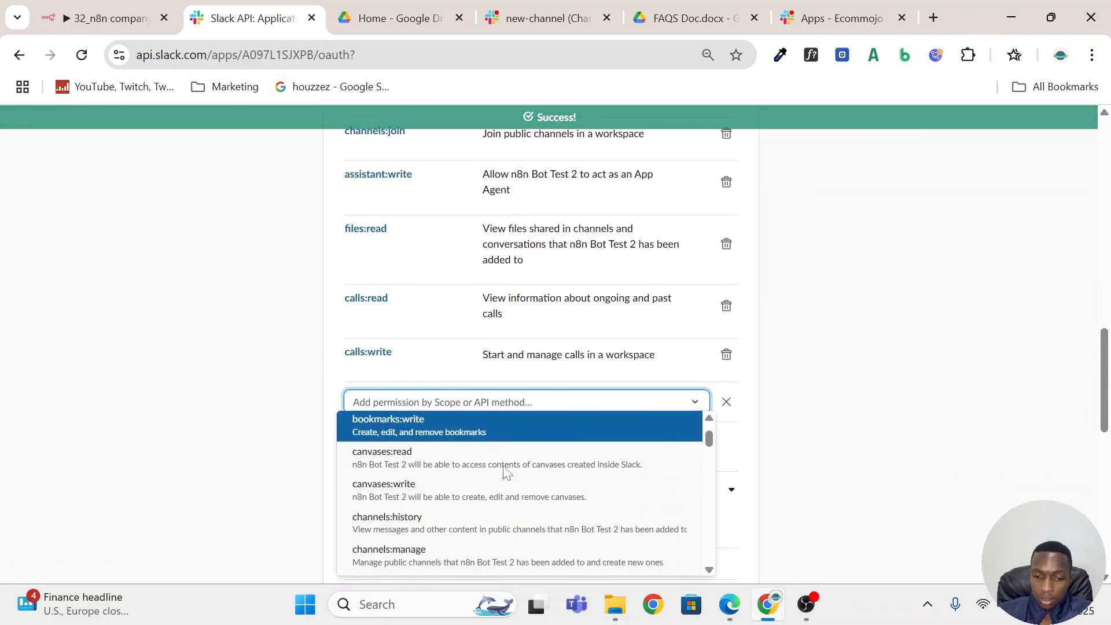
pyautogui.scroll(-1, 510, 483)
pyautogui.scroll(2, 511, 485)
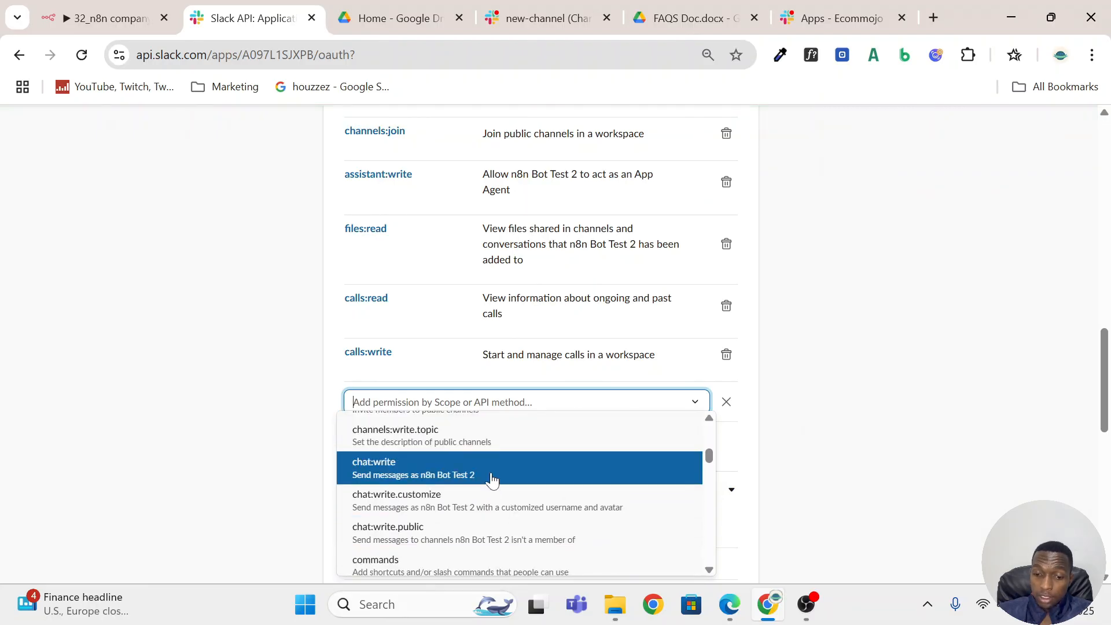
pyautogui.click(491, 479)
pyautogui.scroll(-3, 461, 476)
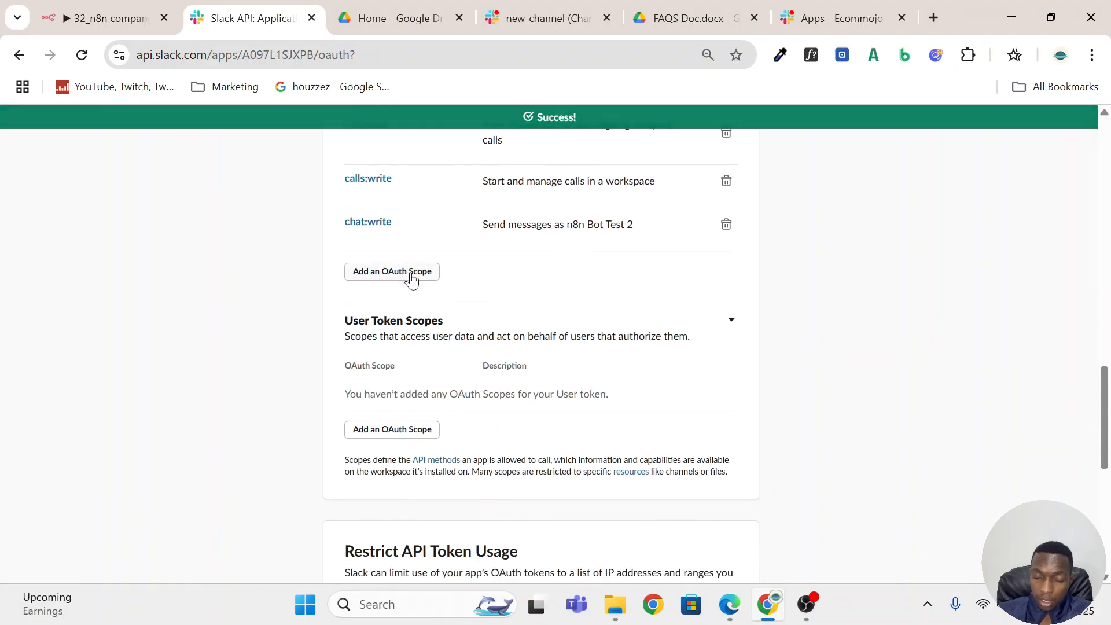
# Add the channels:history and chat:write.public scopes to the Bot Token Scopes.
pyautogui.click(408, 273)
pyautogui.scroll(-3, 475, 422)
pyautogui.scroll(2, 476, 420)
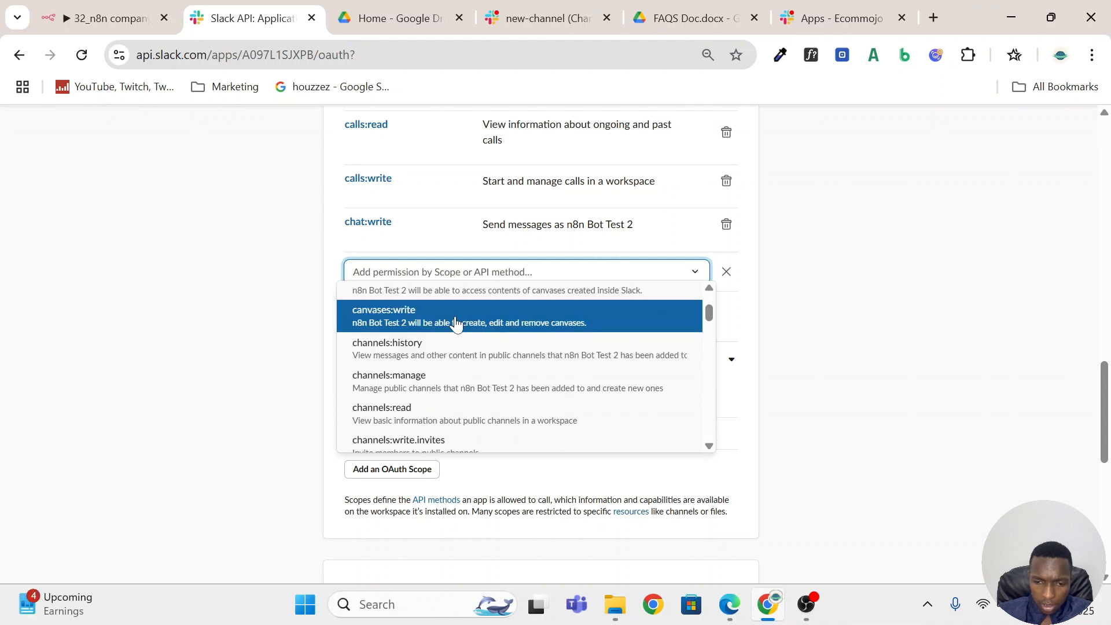
pyautogui.click(453, 343)
pyautogui.click(411, 345)
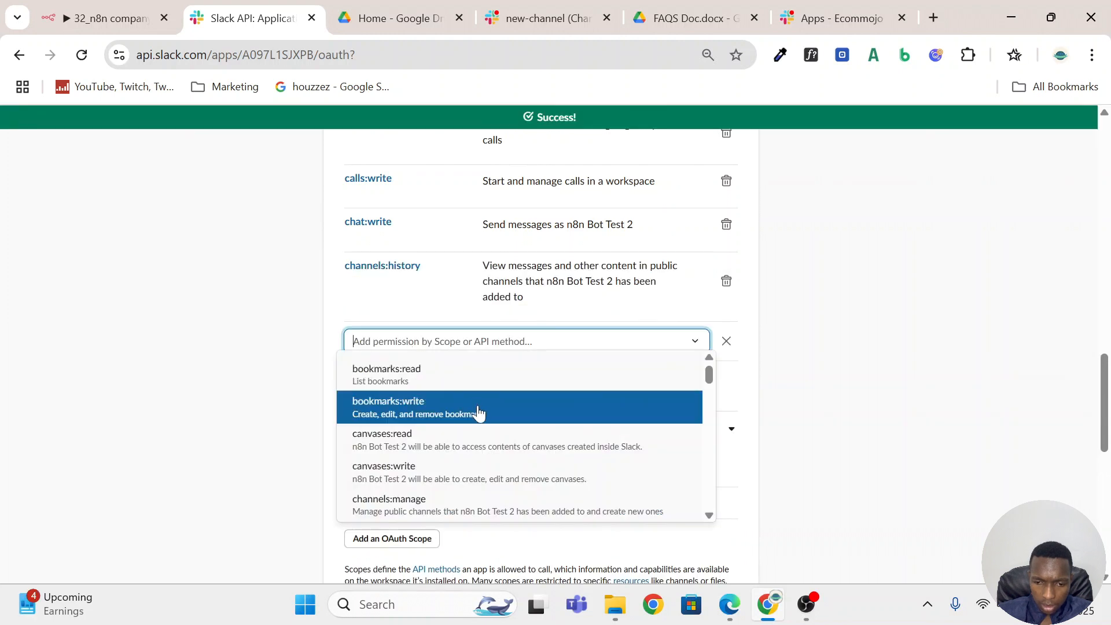
pyautogui.scroll(-5, 485, 434)
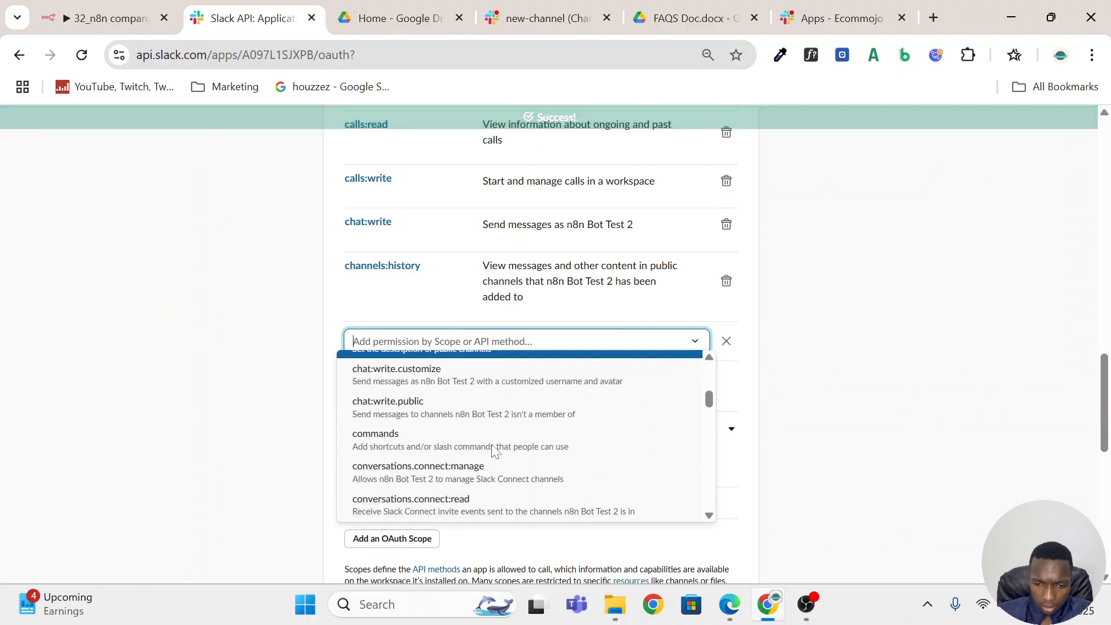
pyautogui.scroll(2, 494, 450)
pyautogui.click(493, 492)
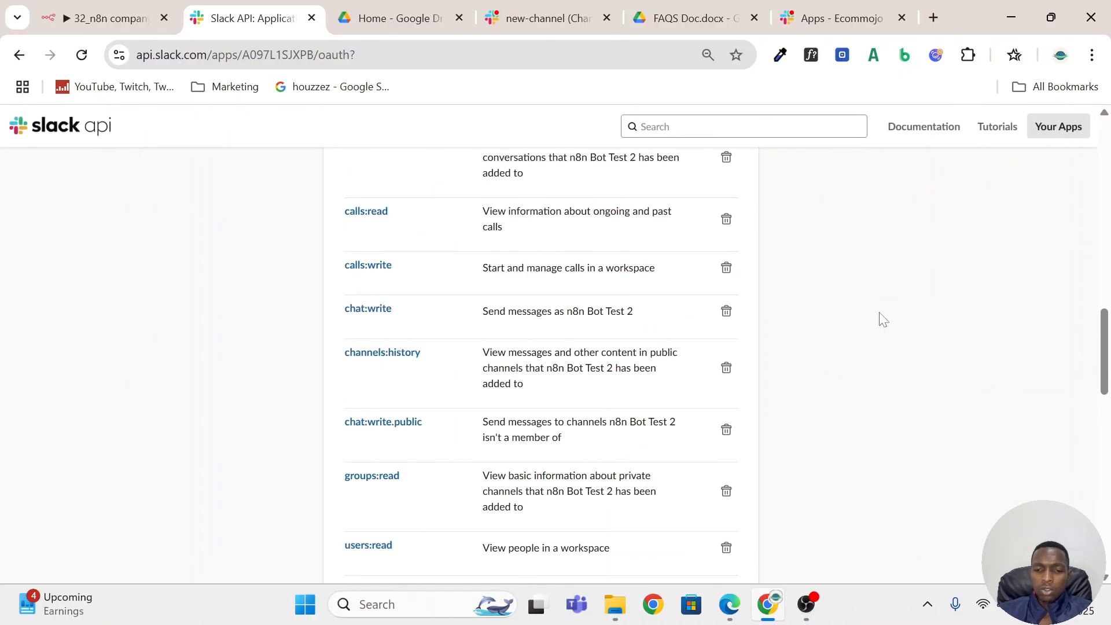
# Review the full list of Bot Token Scopes and the remaining sections of the OAuth & Permissions page.
pyautogui.scroll(5, 881, 318)
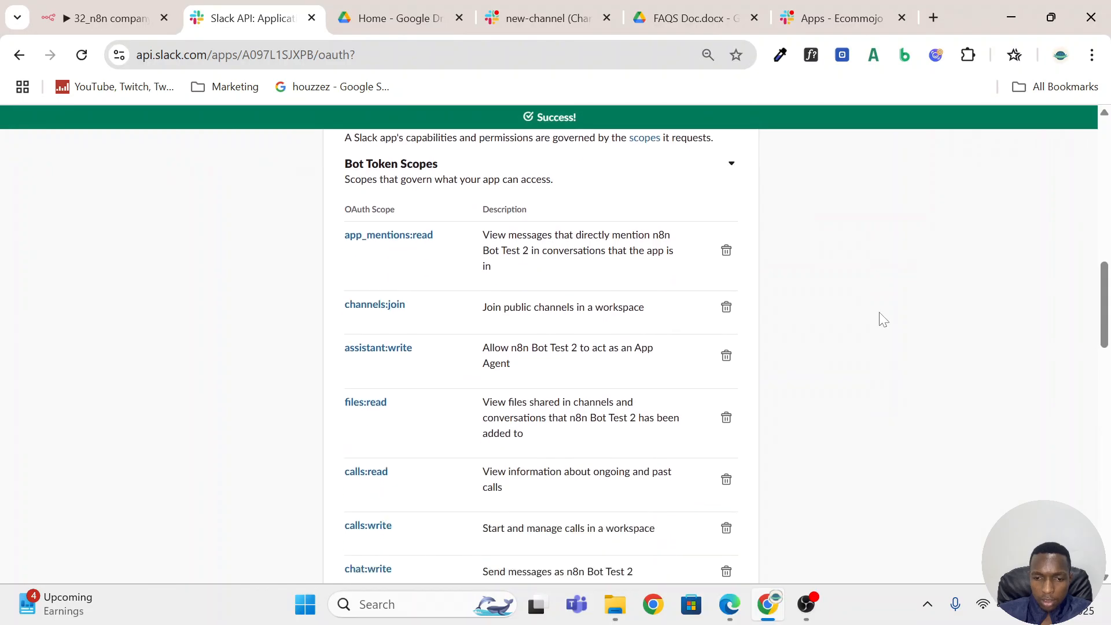
pyautogui.scroll(-6, 881, 319)
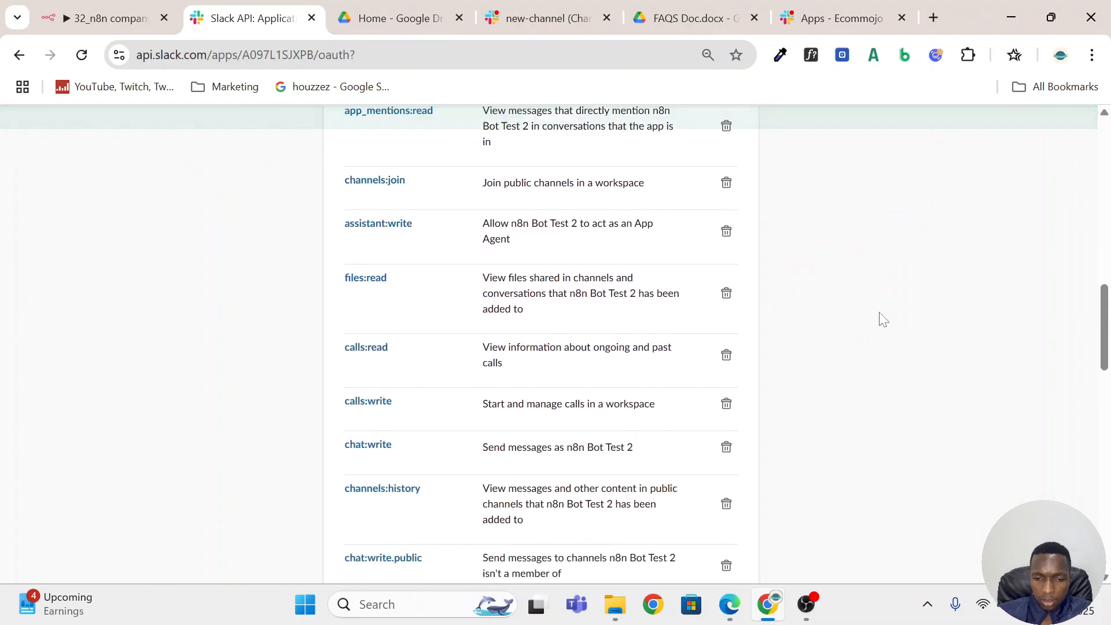
pyautogui.scroll(-2, 880, 319)
pyautogui.scroll(-9, 881, 318)
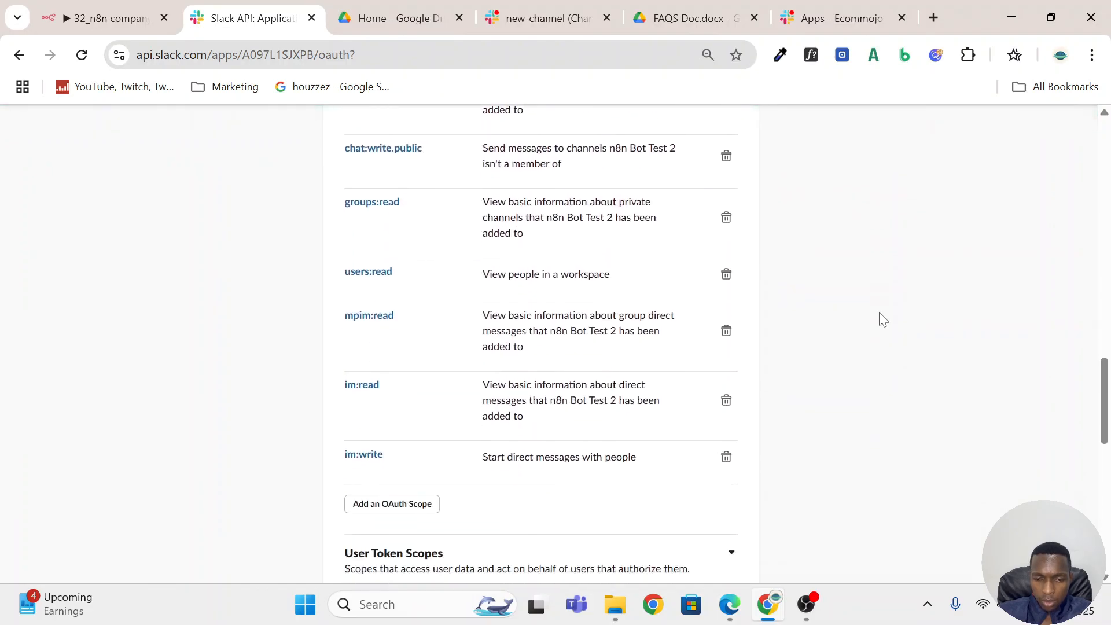
pyautogui.scroll(-3, 883, 319)
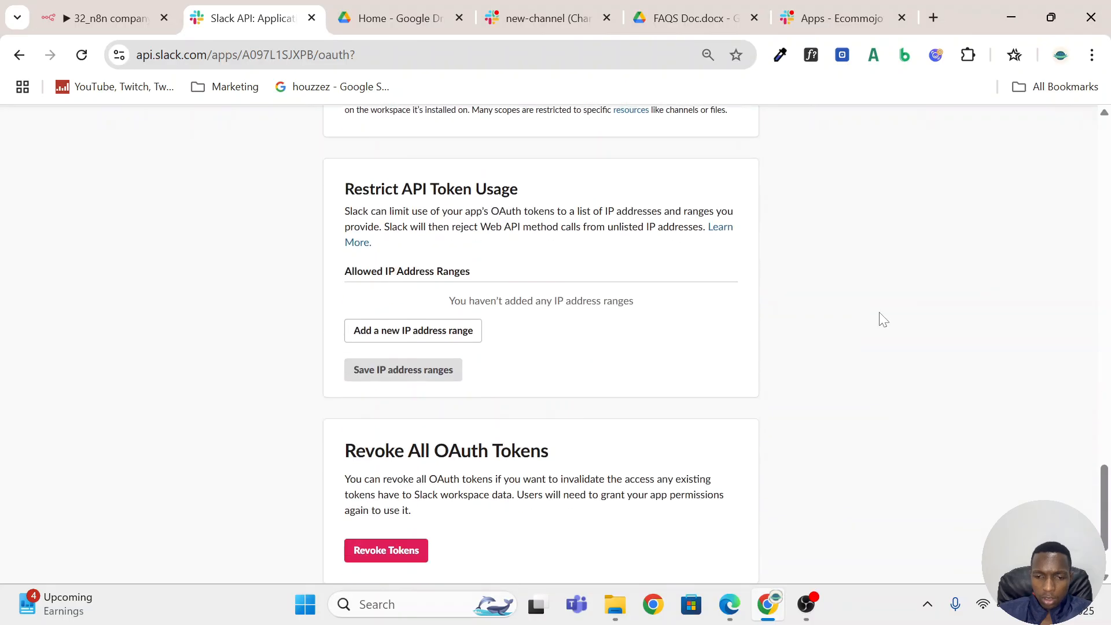
pyautogui.scroll(-2, 882, 319)
pyautogui.scroll(12, 882, 318)
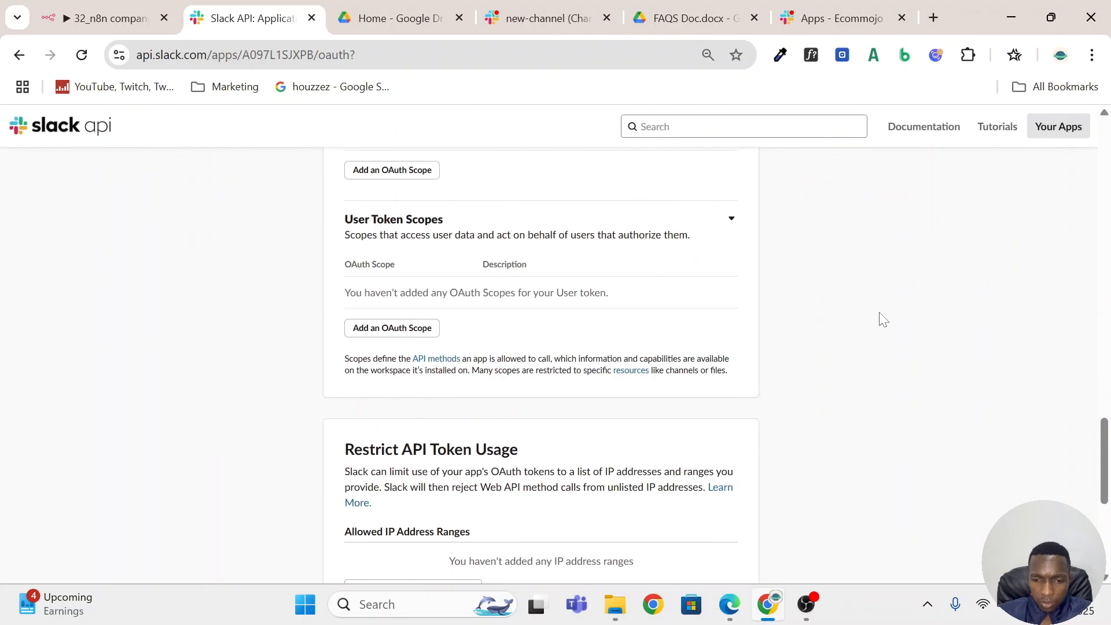
pyautogui.scroll(15, 881, 318)
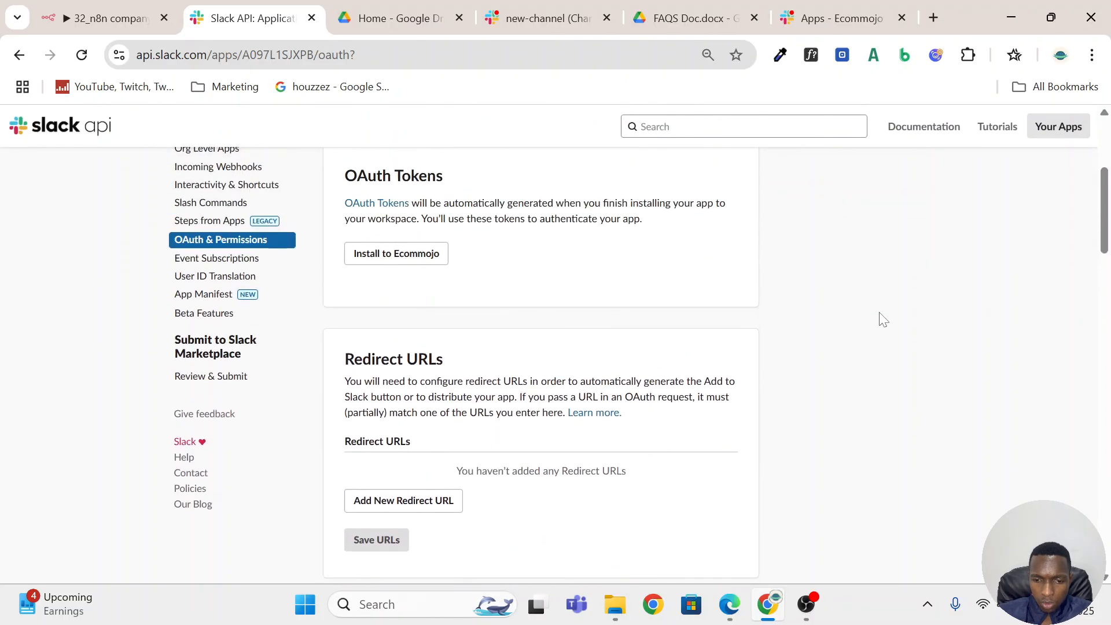
# Start a new redirect URL entry for the Slack app, then switch to n8n and copy the Slack Trigger node's production webhook URL.
pyautogui.scroll(-3, 394, 352)
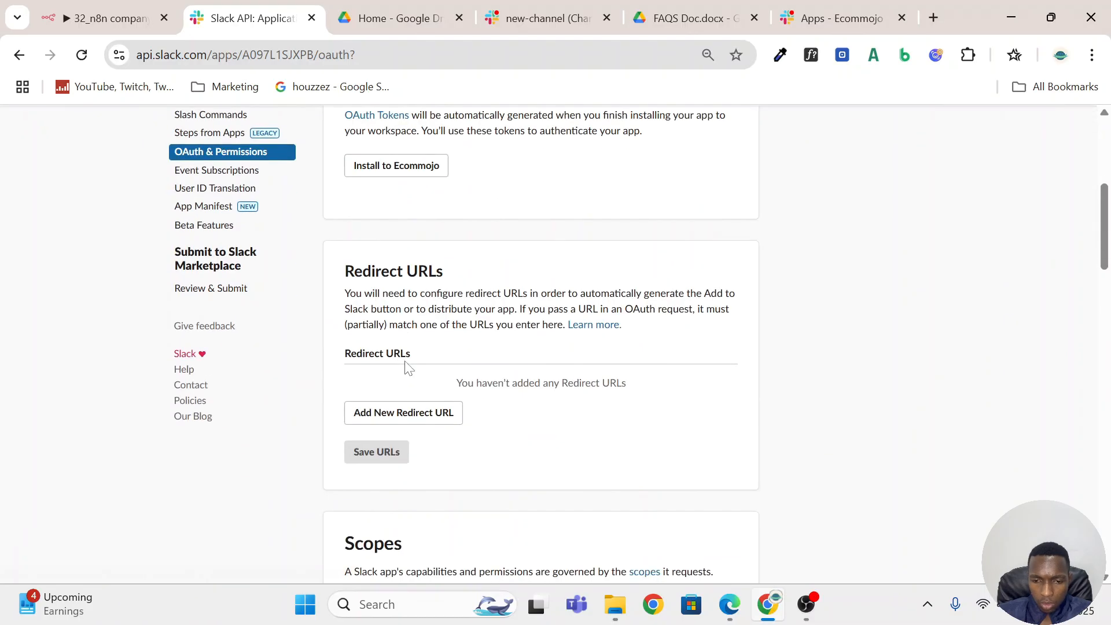
pyautogui.click(437, 426)
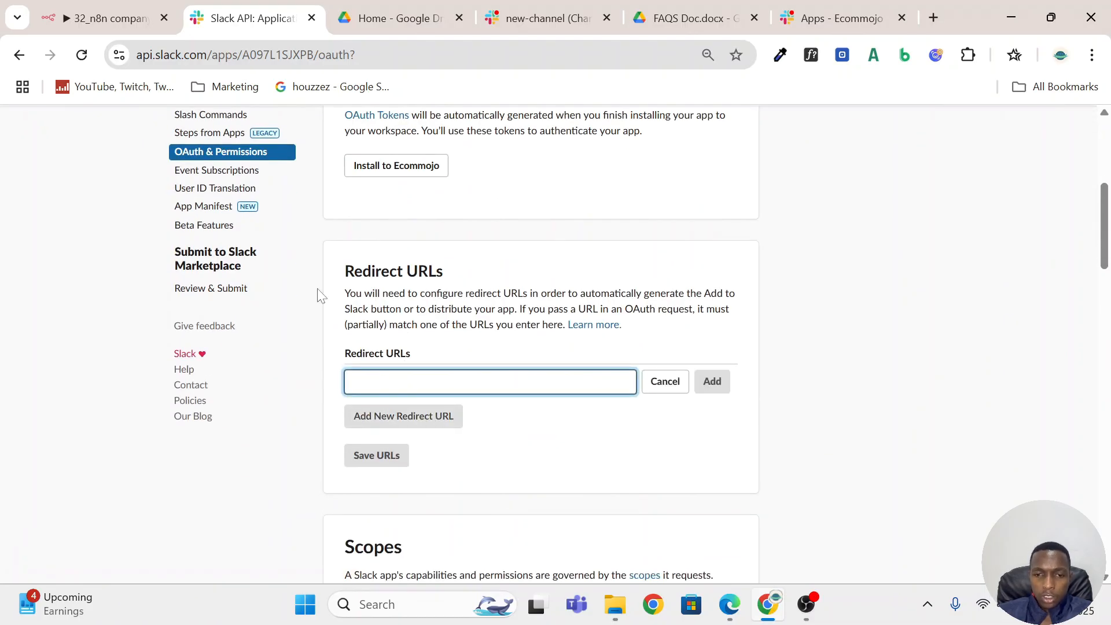
pyautogui.click(110, 18)
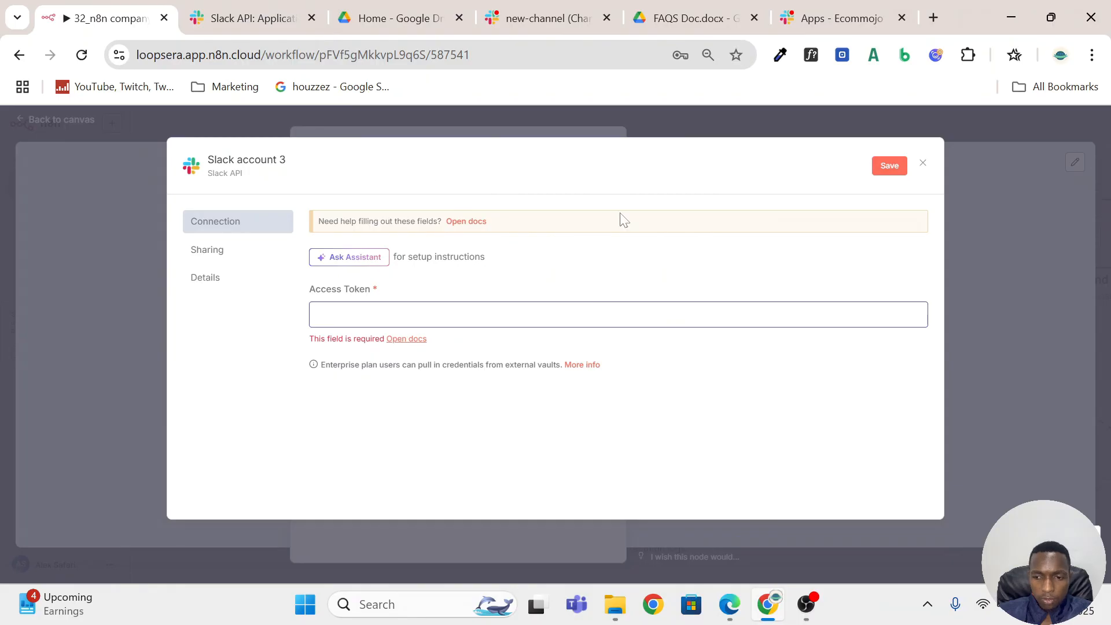
pyautogui.click(921, 167)
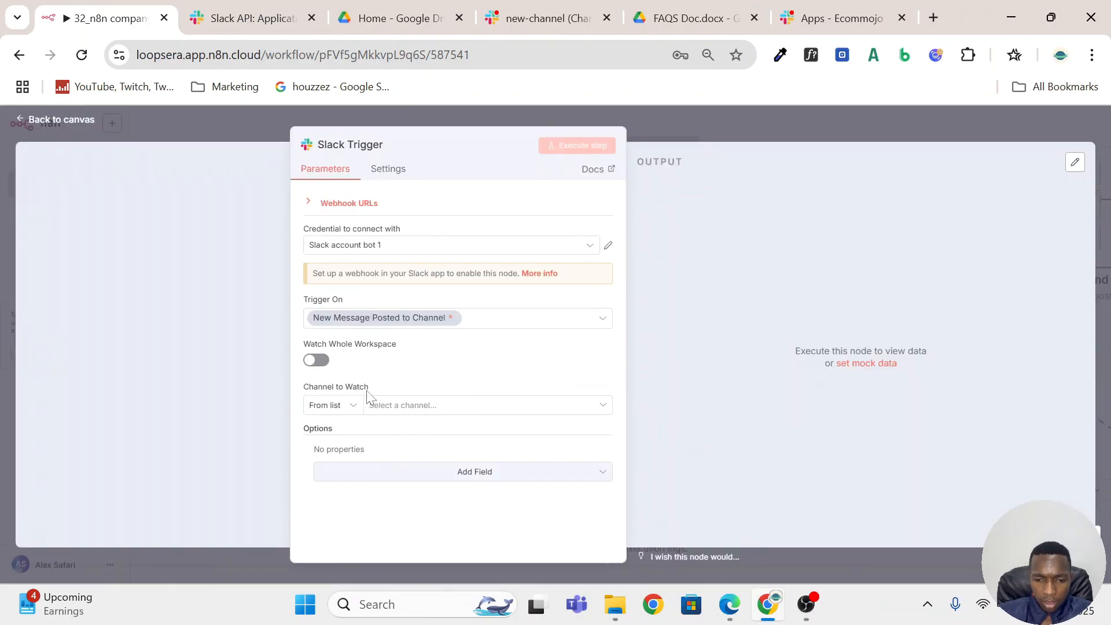
pyautogui.click(322, 205)
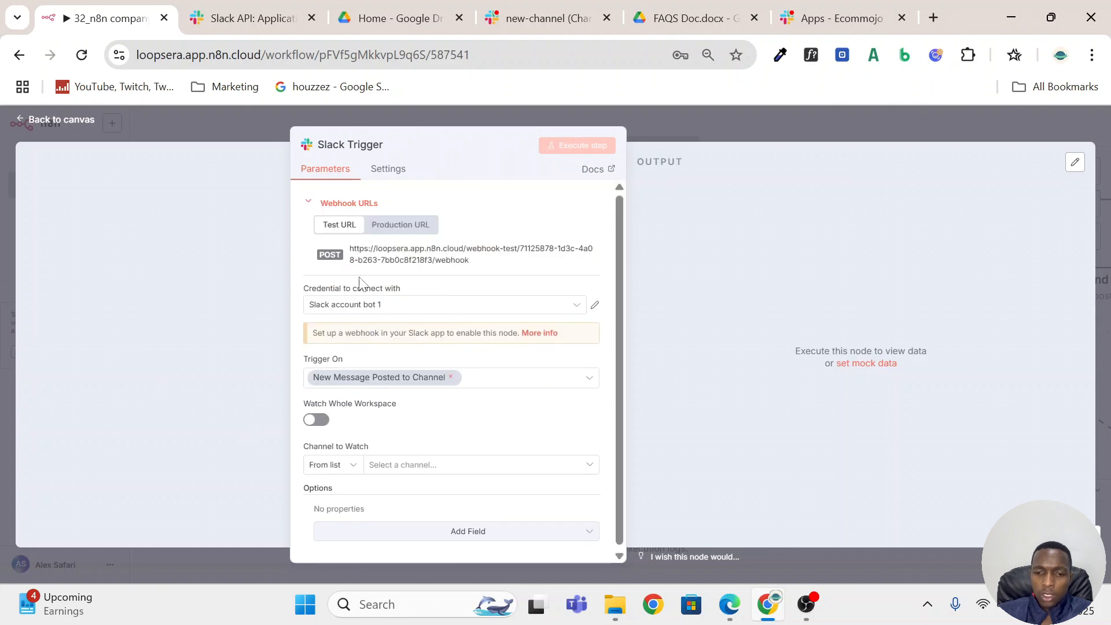
pyautogui.click(419, 226)
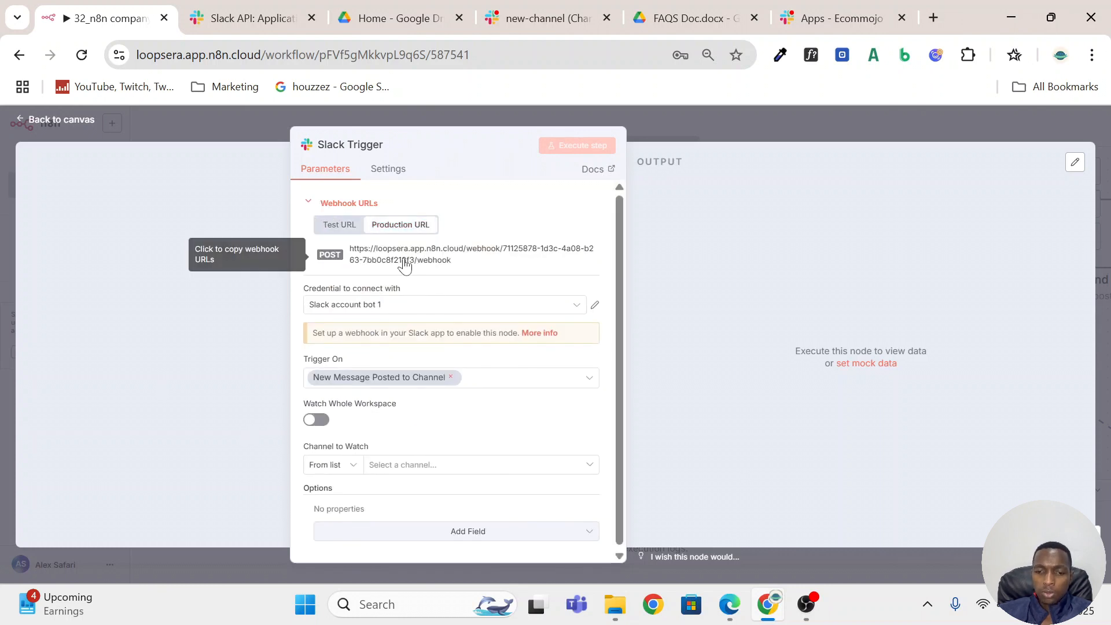
pyautogui.click(404, 263)
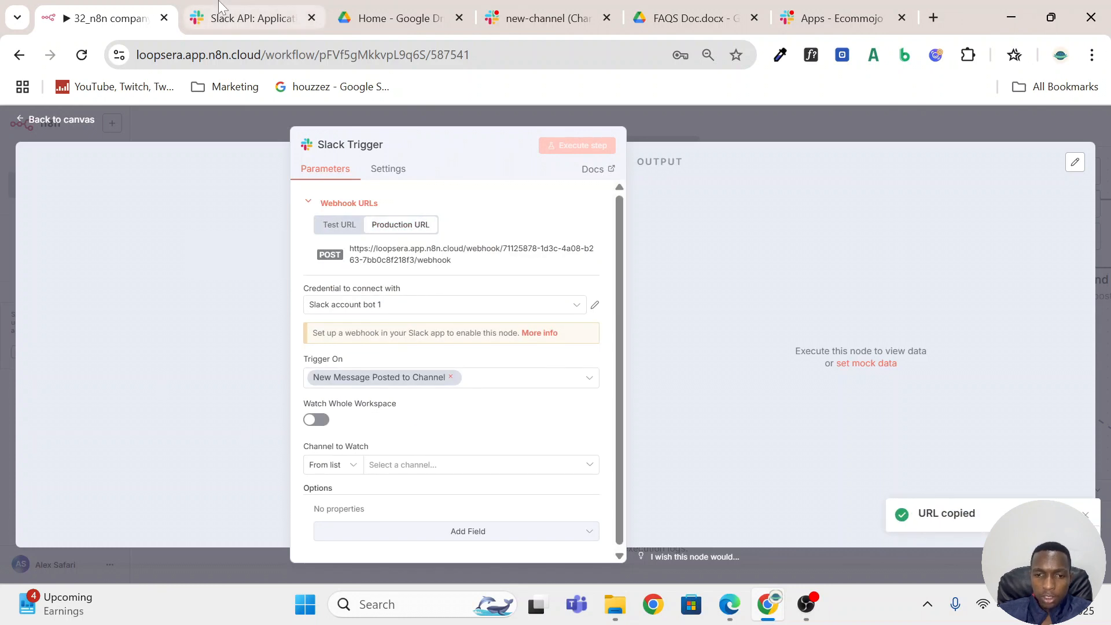
# Back in the Slack app settings, add the copied production webhook URL as a redirect URL and save the URLs.
pyautogui.hotkey('ctrl', 'Tab')
pyautogui.hotkey('ctrl', 'v')
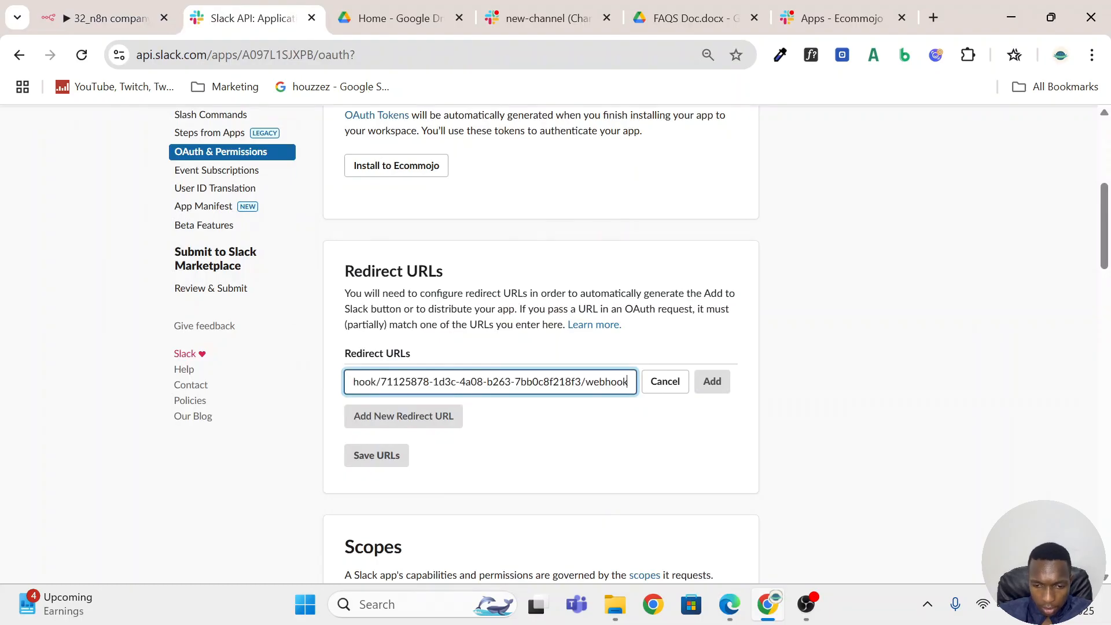
pyautogui.click(710, 383)
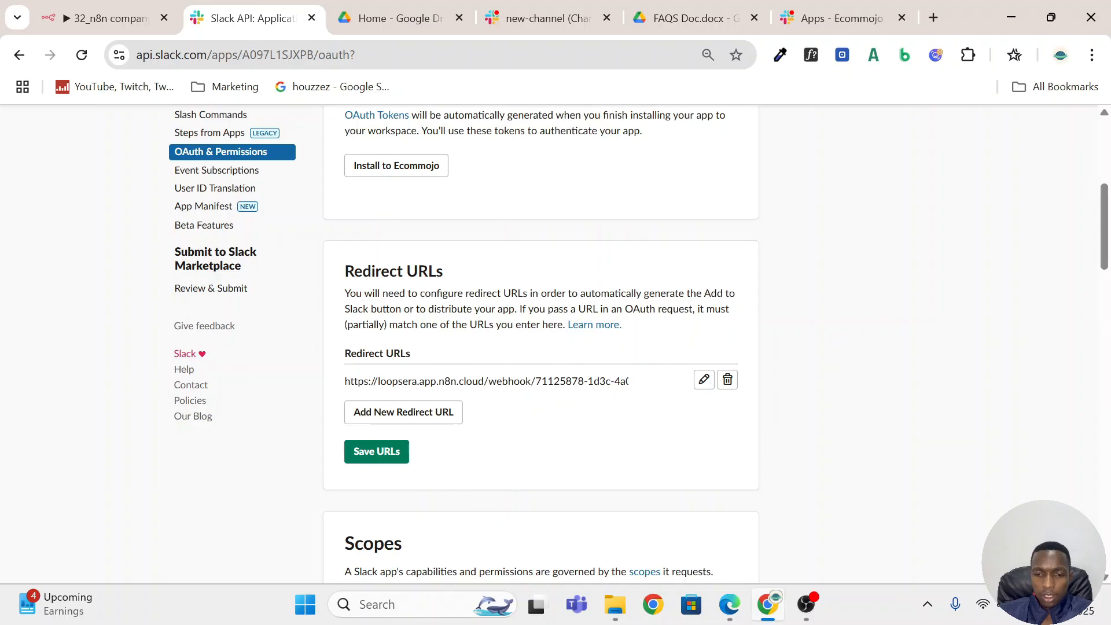
pyautogui.scroll(3, 550, 318)
pyautogui.scroll(-5, 486, 324)
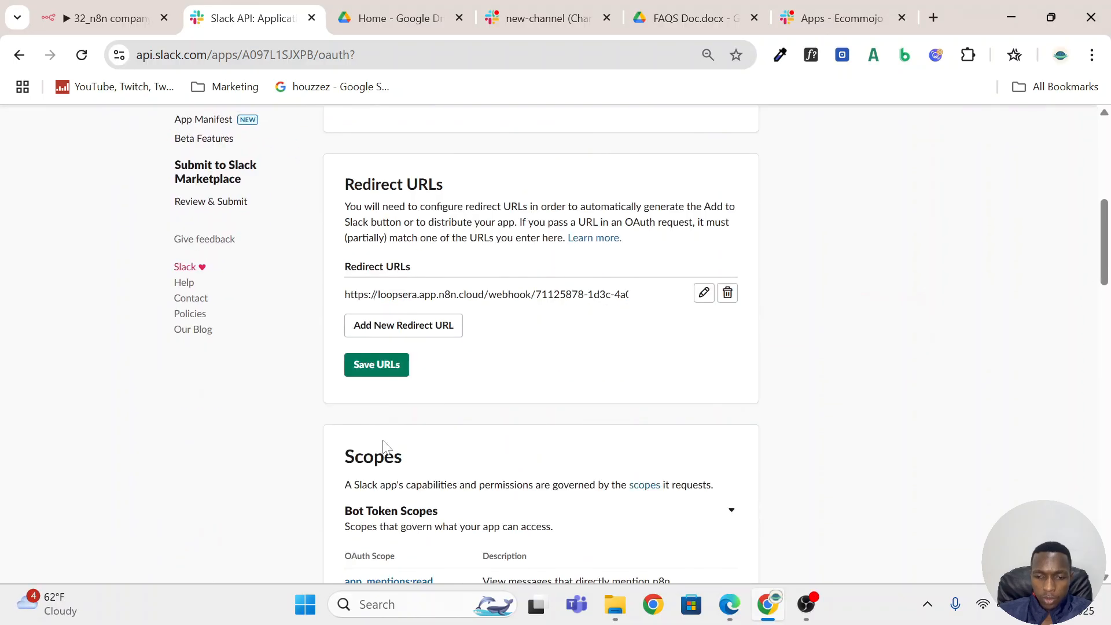
pyautogui.click(376, 369)
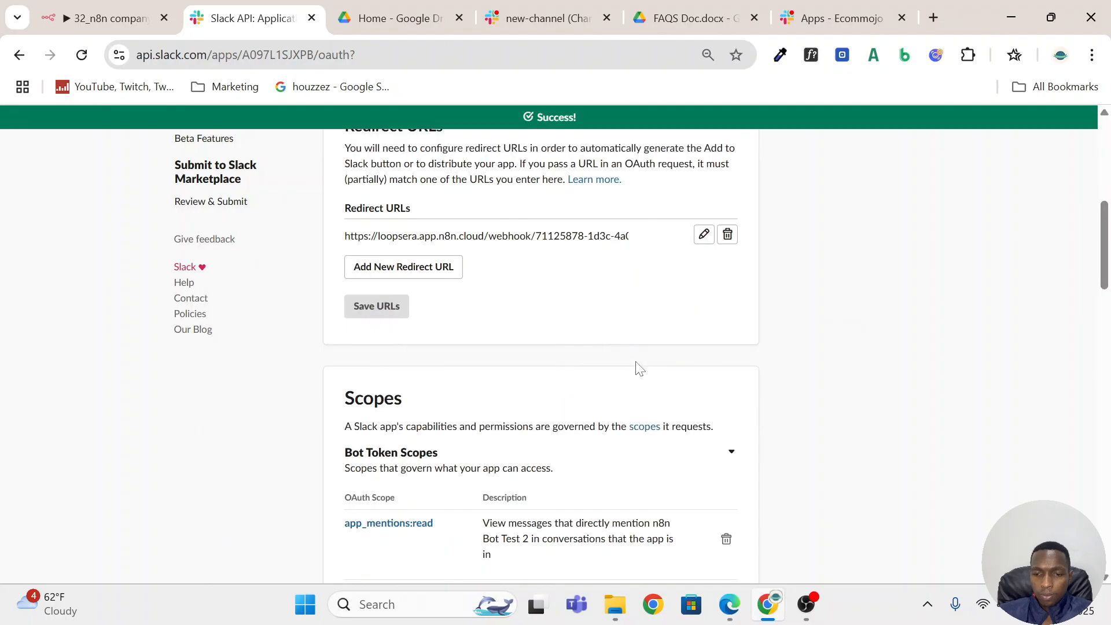
# Install the app to the Ecommojo workspace and allow the permissions it requests.
pyautogui.scroll(7, 639, 368)
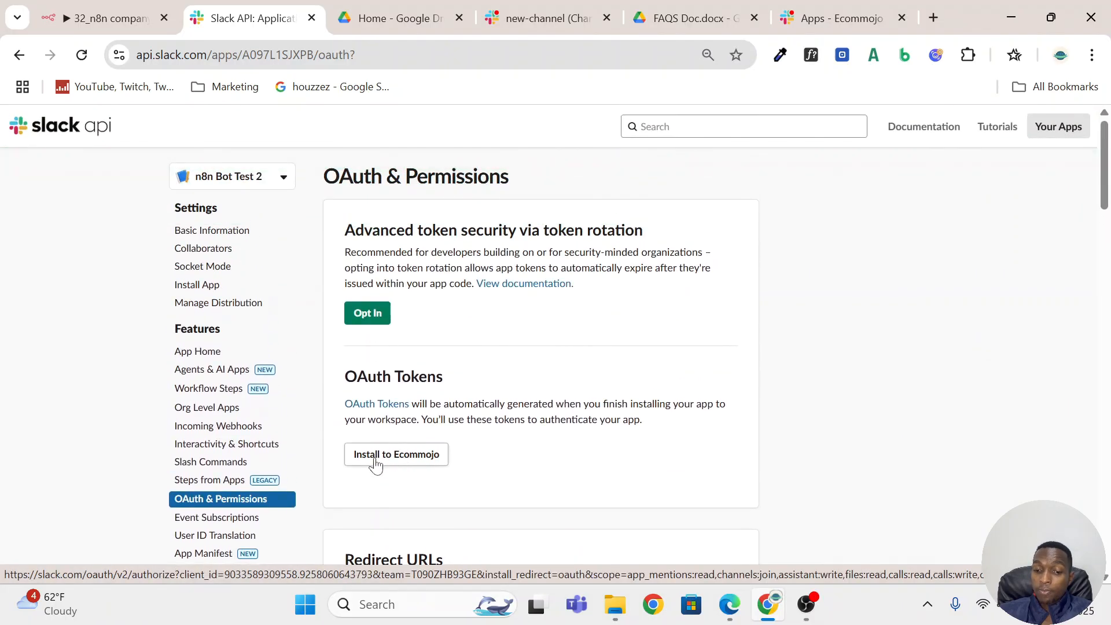
pyautogui.click(405, 457)
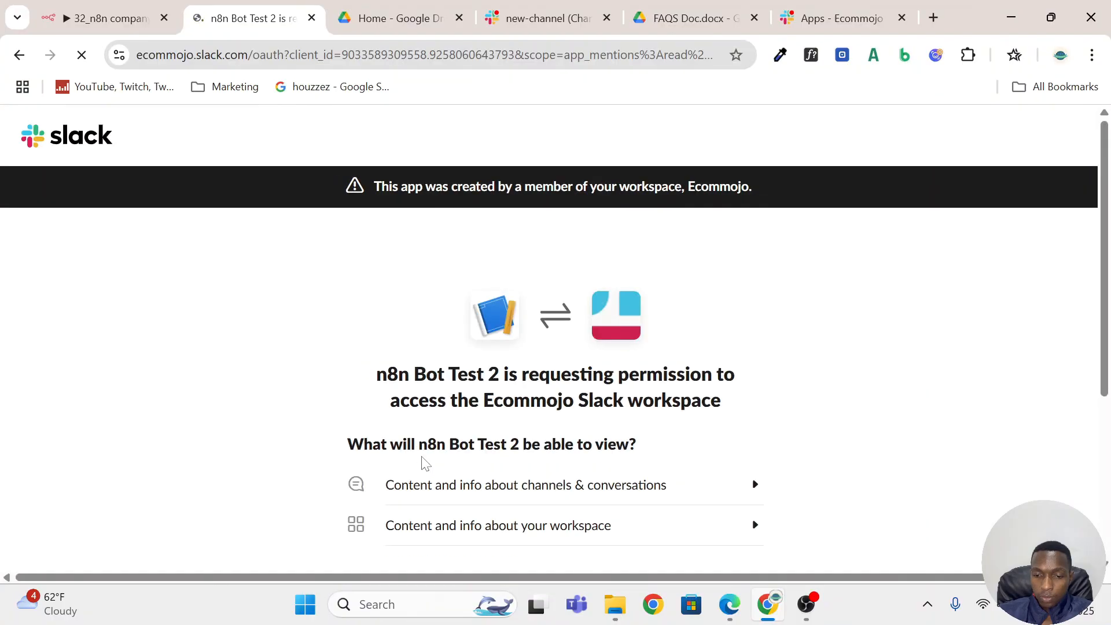
pyautogui.scroll(-4, 423, 463)
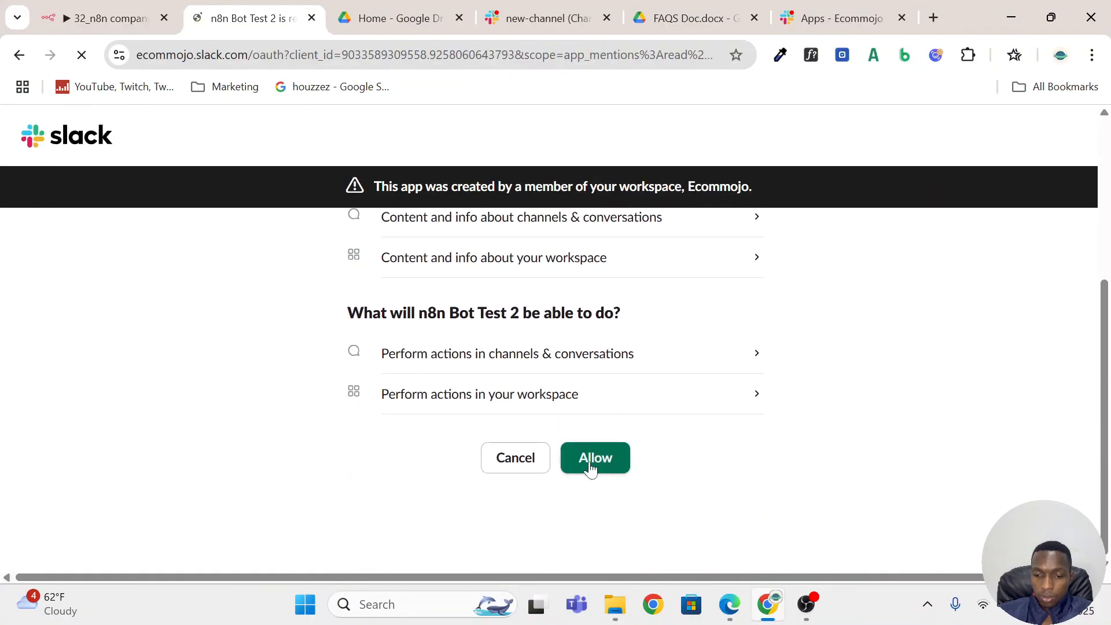
pyautogui.click(605, 462)
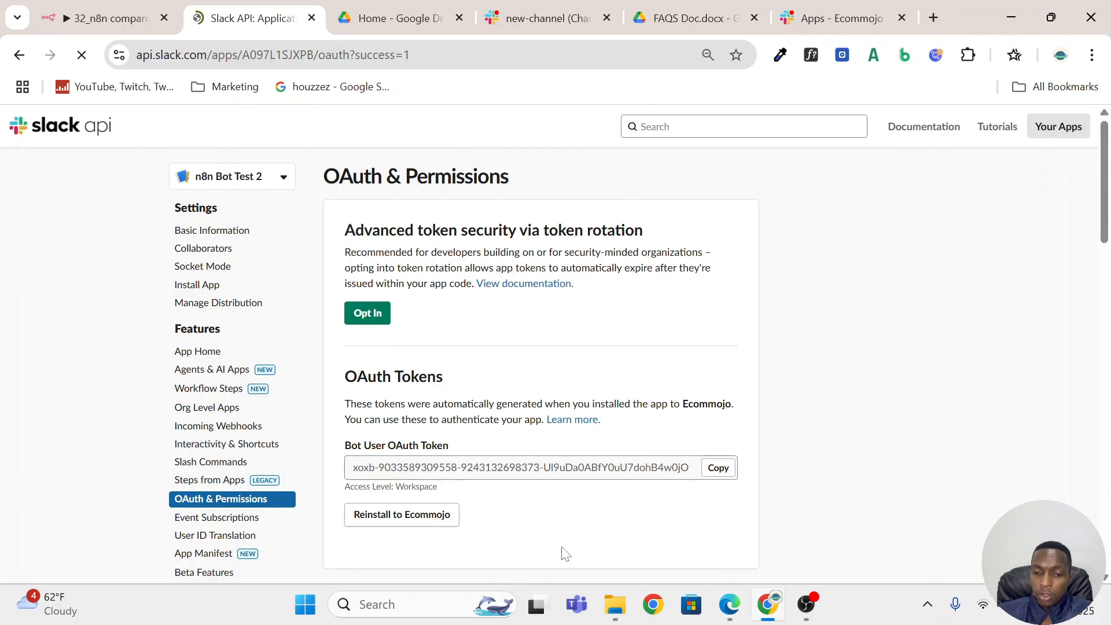
# Copy the Bot User OAuth Token, switch to n8n, create a new Slack API credential for the Slack Trigger, paste the access token and save.
pyautogui.click(718, 468)
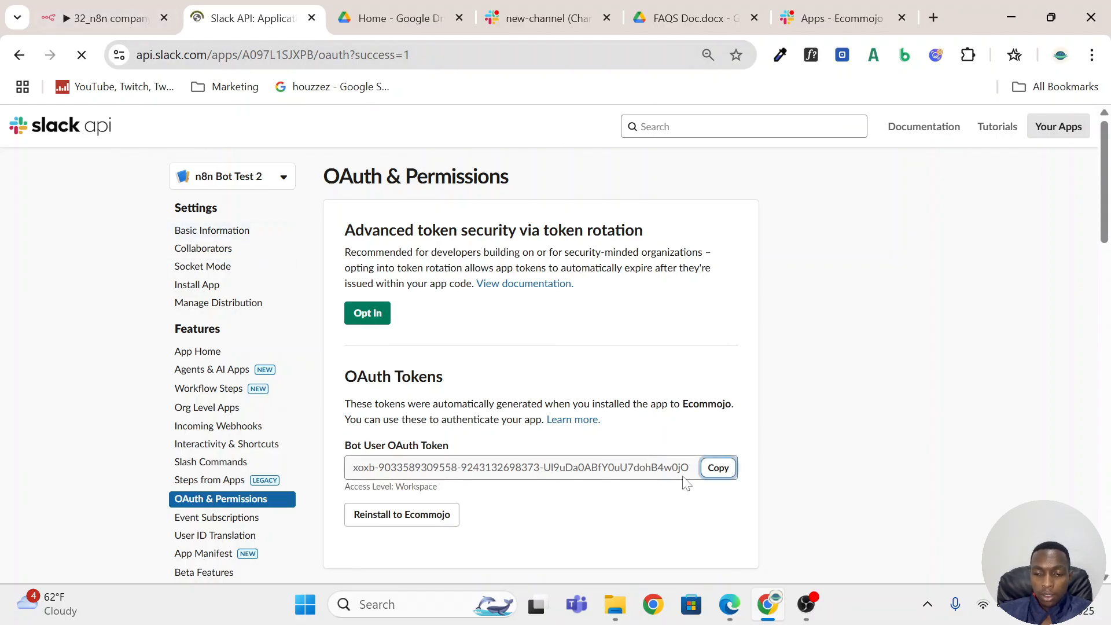
pyautogui.click(107, 18)
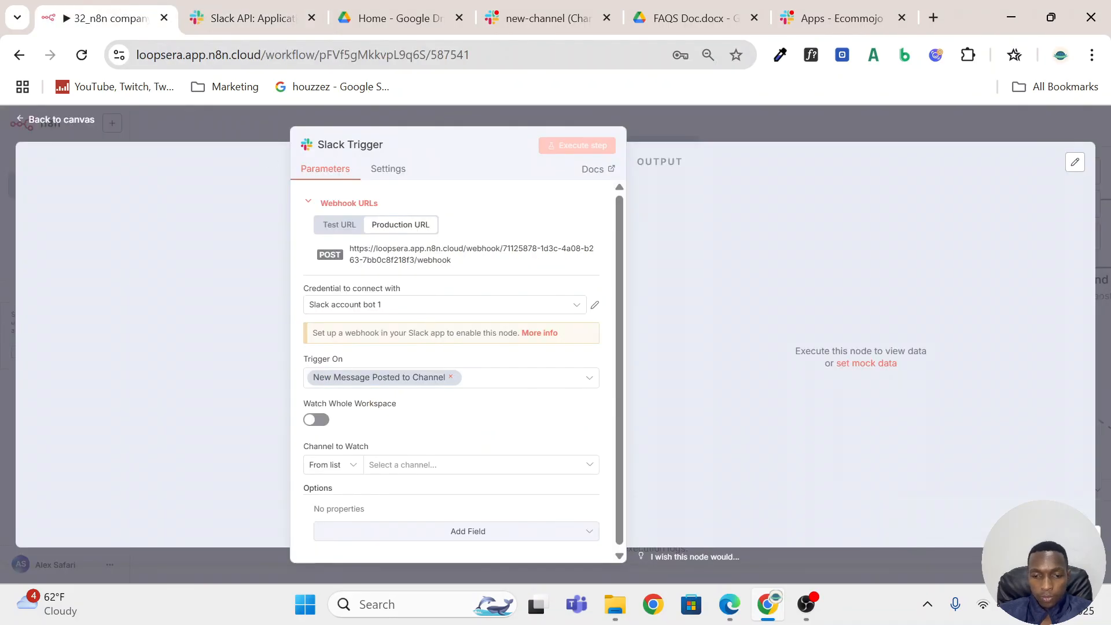
pyautogui.click(573, 306)
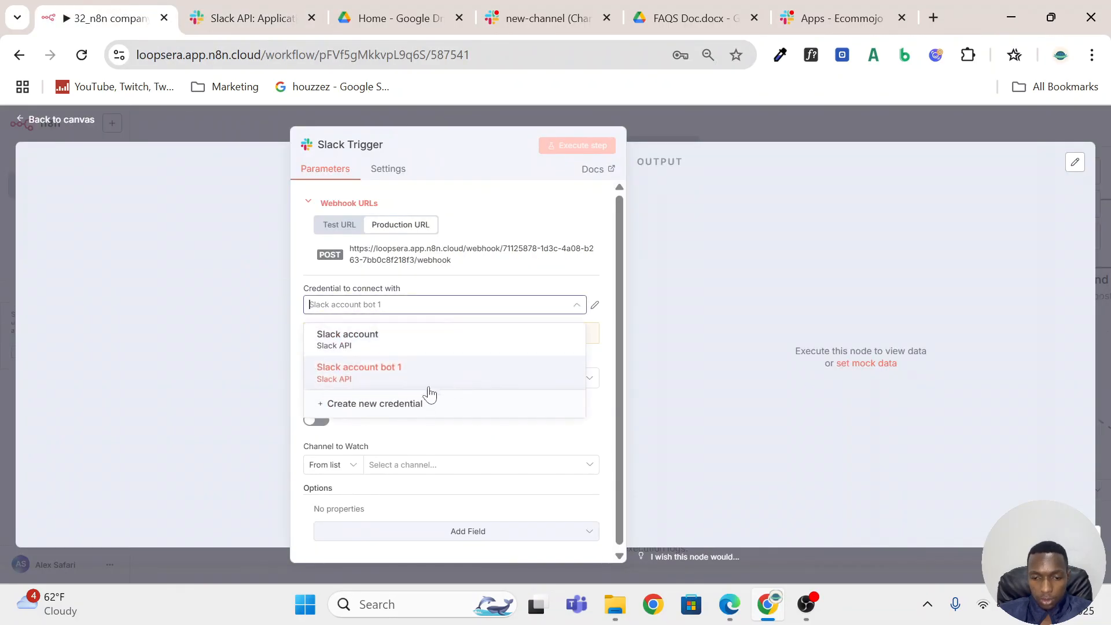
pyautogui.click(405, 404)
pyautogui.click(370, 313)
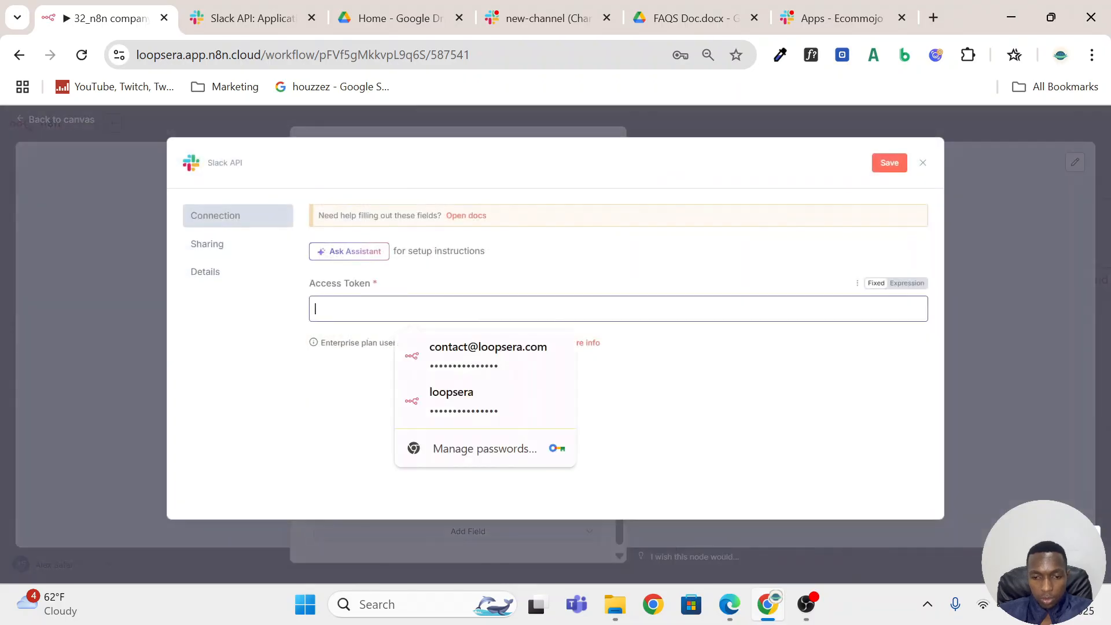
pyautogui.hotkey('ctrl', 'v')
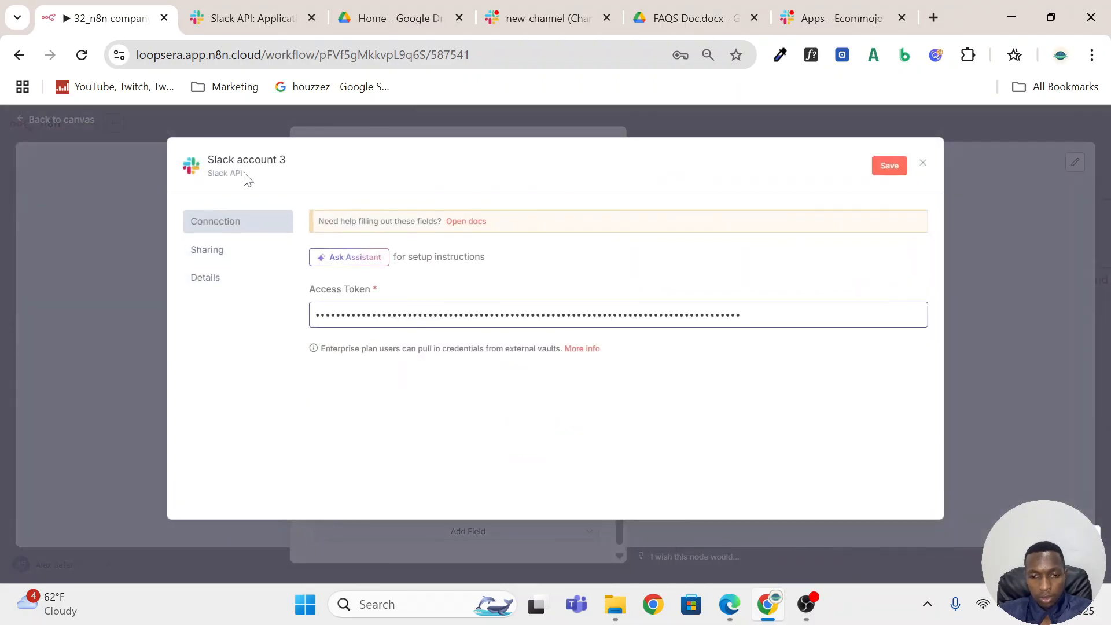
pyautogui.click(883, 168)
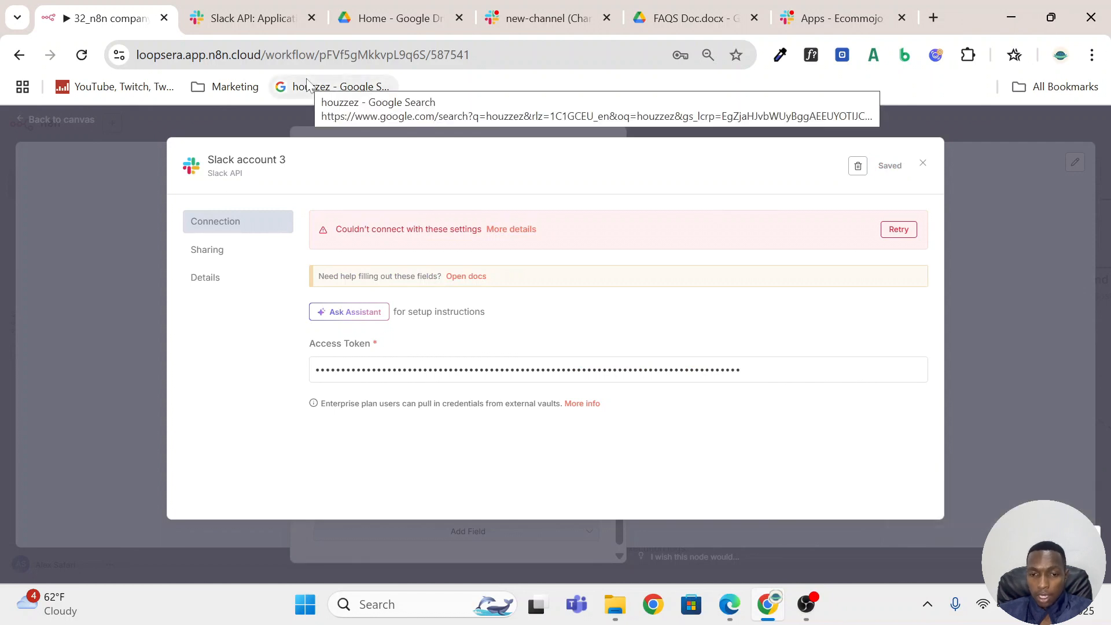
# Switch back to the Slack app settings and add another channels permission to the Bot Token Scopes.
pyautogui.click(234, 18)
pyautogui.scroll(-4, 543, 314)
pyautogui.scroll(-15, 525, 397)
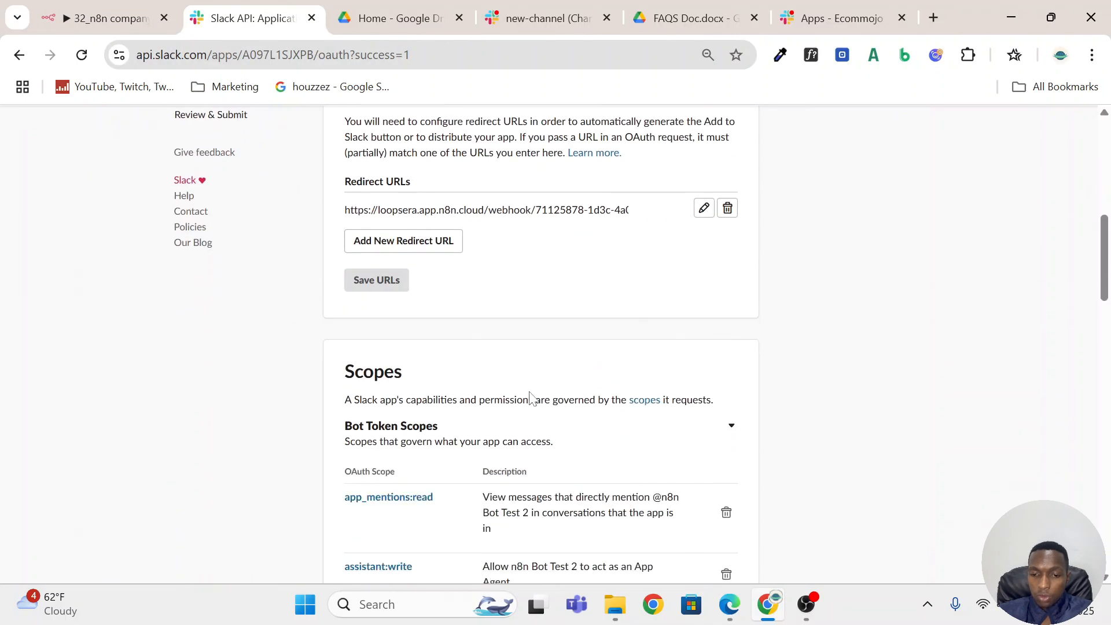
pyautogui.scroll(-10, 445, 355)
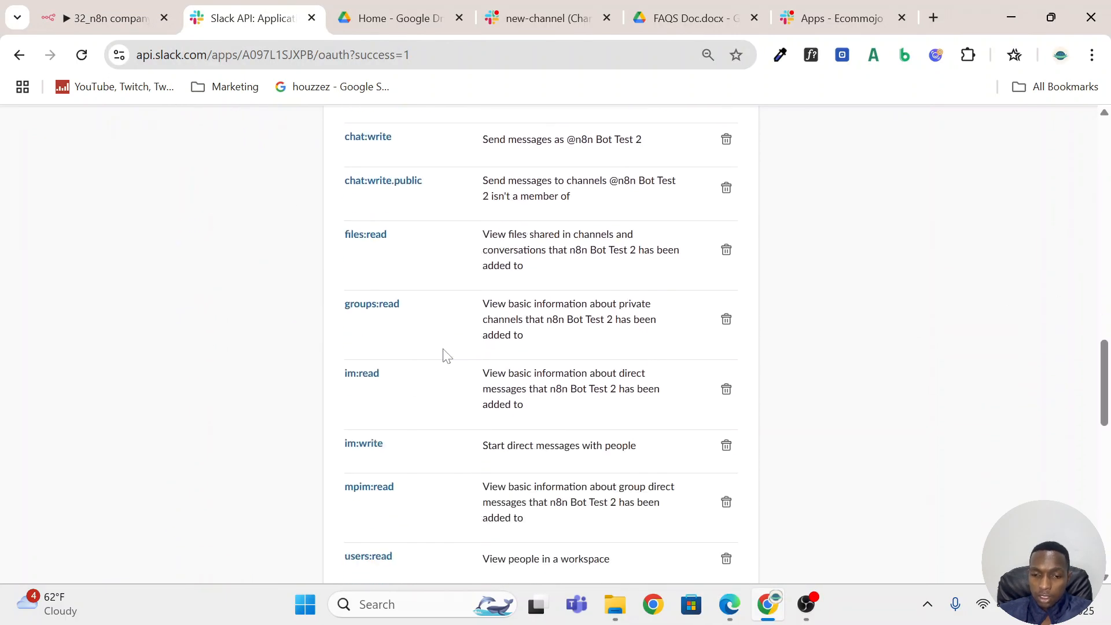
pyautogui.click(367, 174)
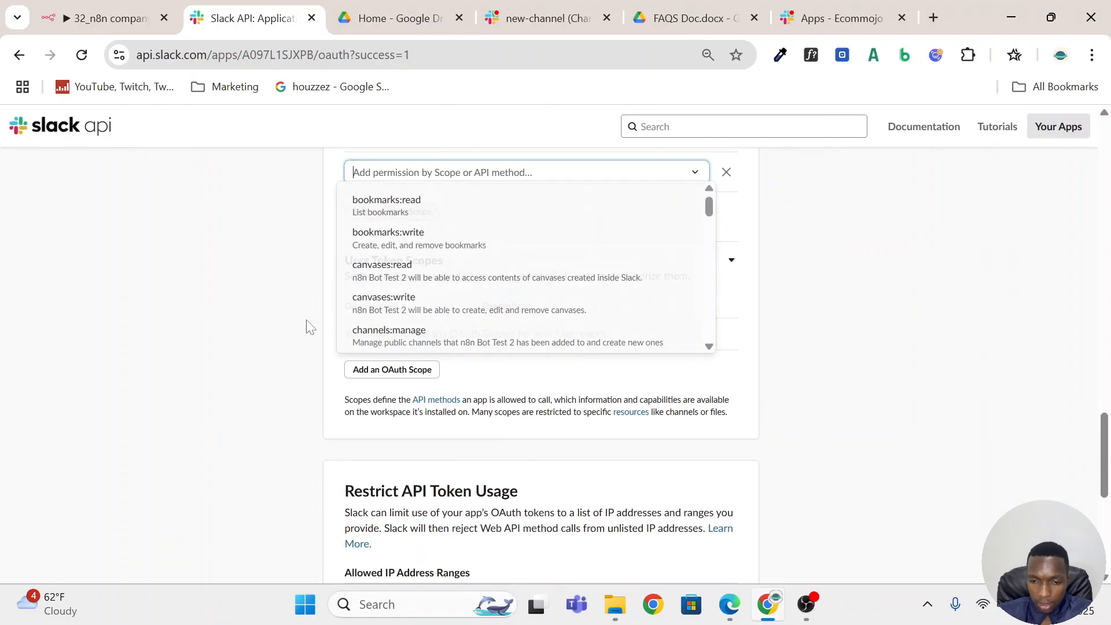
pyautogui.scroll(1, 459, 241)
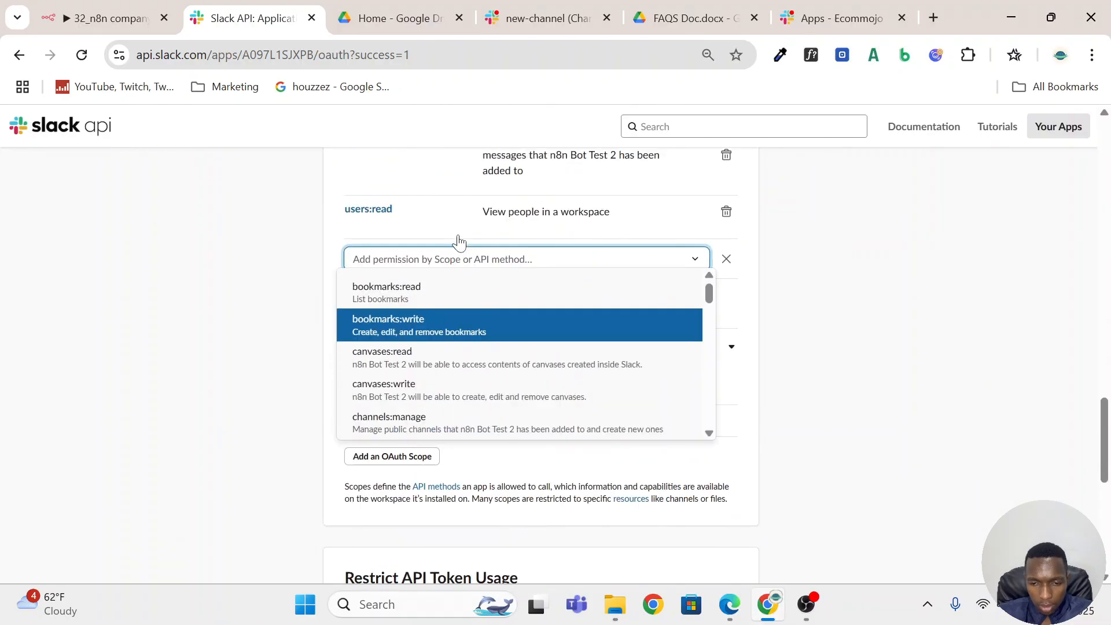
pyautogui.scroll(-1, 461, 364)
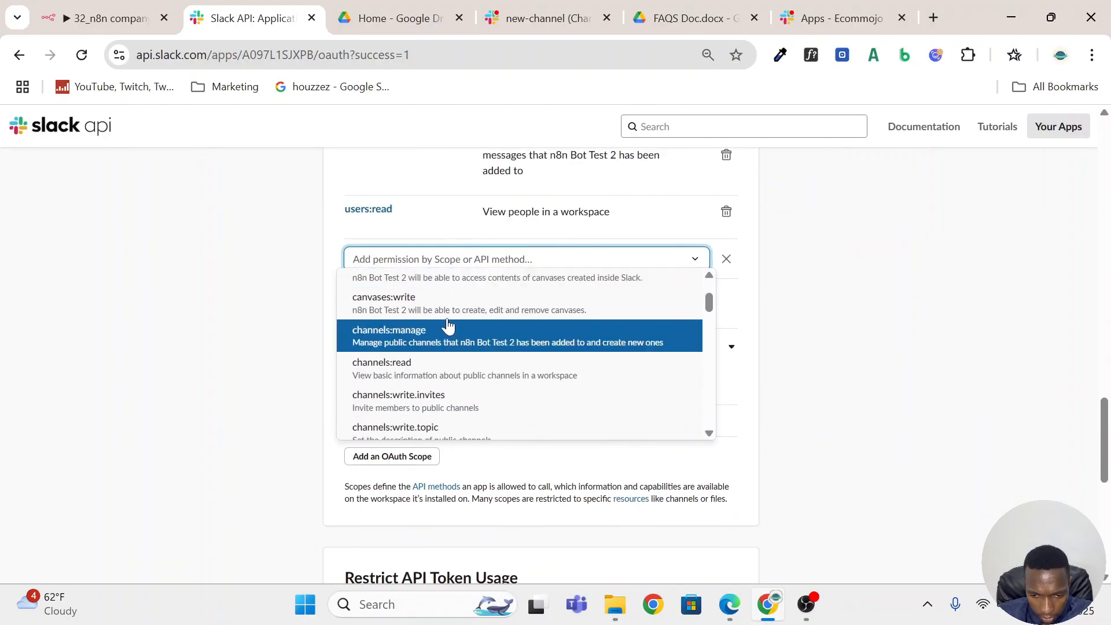
pyautogui.click(461, 383)
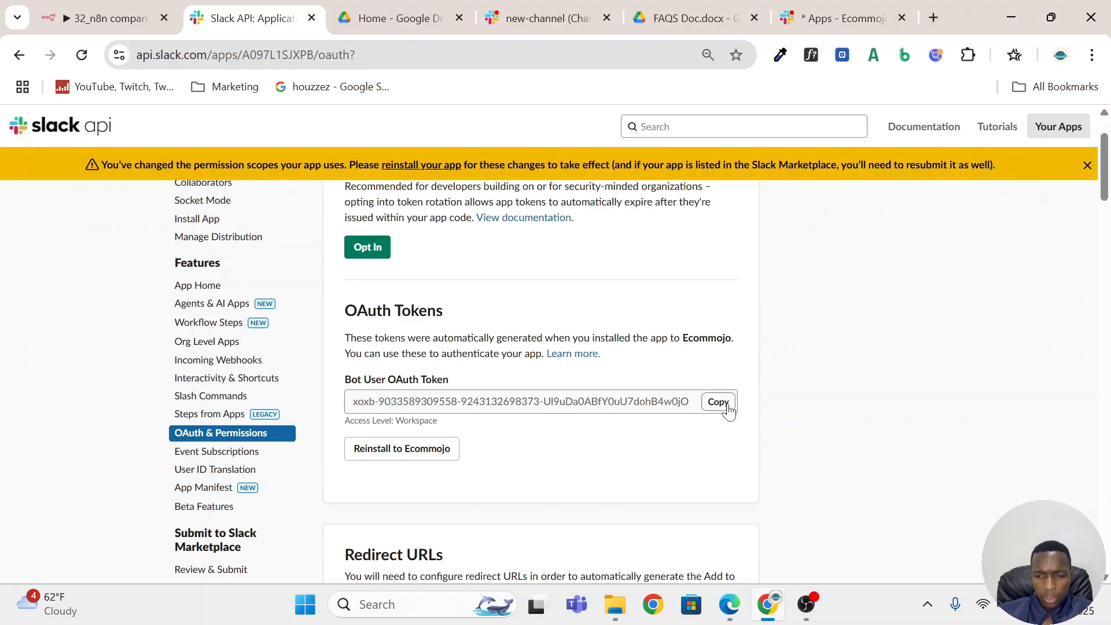
# Copy the Bot User OAuth Token again, replace the access token in n8n's Slack account 3 credential, save and close it without updating the browser password.
pyautogui.click(718, 401)
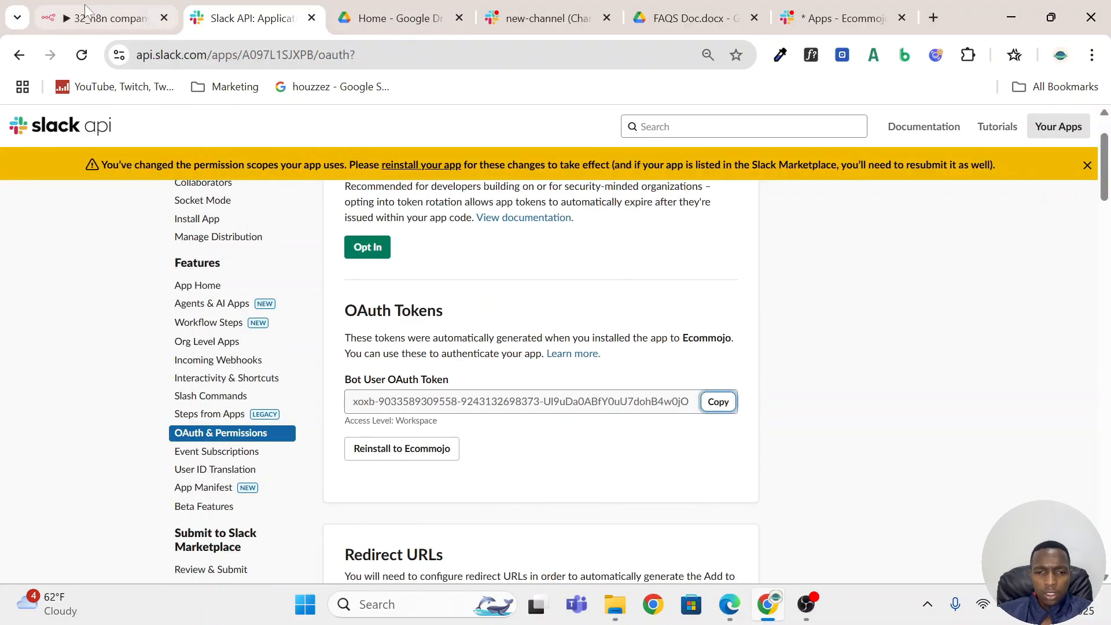
pyautogui.click(113, 23)
pyautogui.click(479, 369)
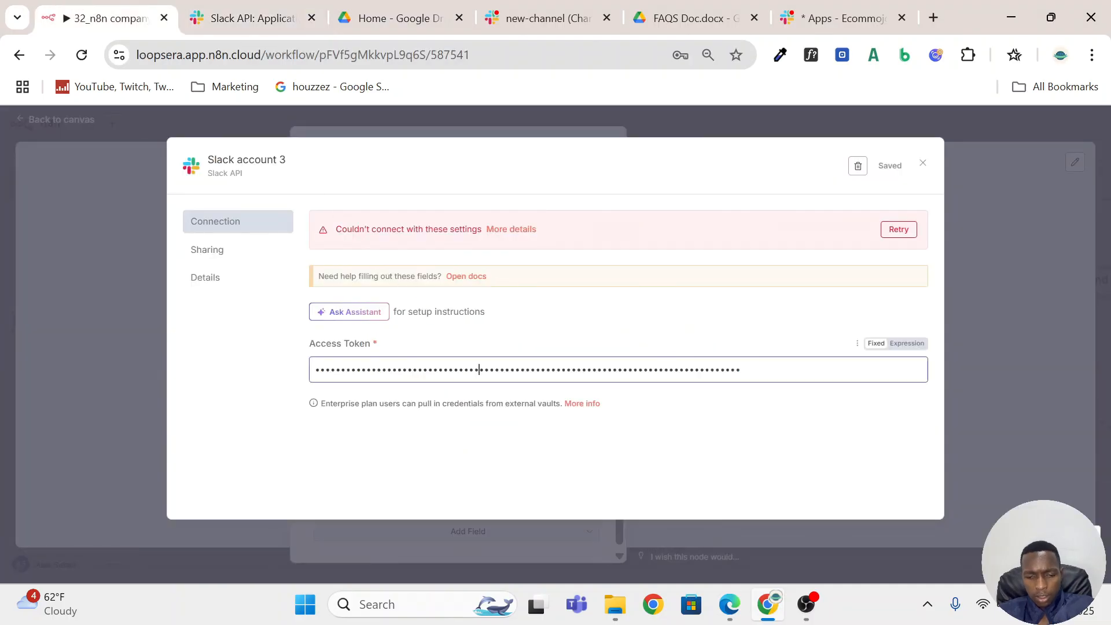
pyautogui.hotkey('ctrl', 'a')
pyautogui.hotkey('ctrl', 'v')
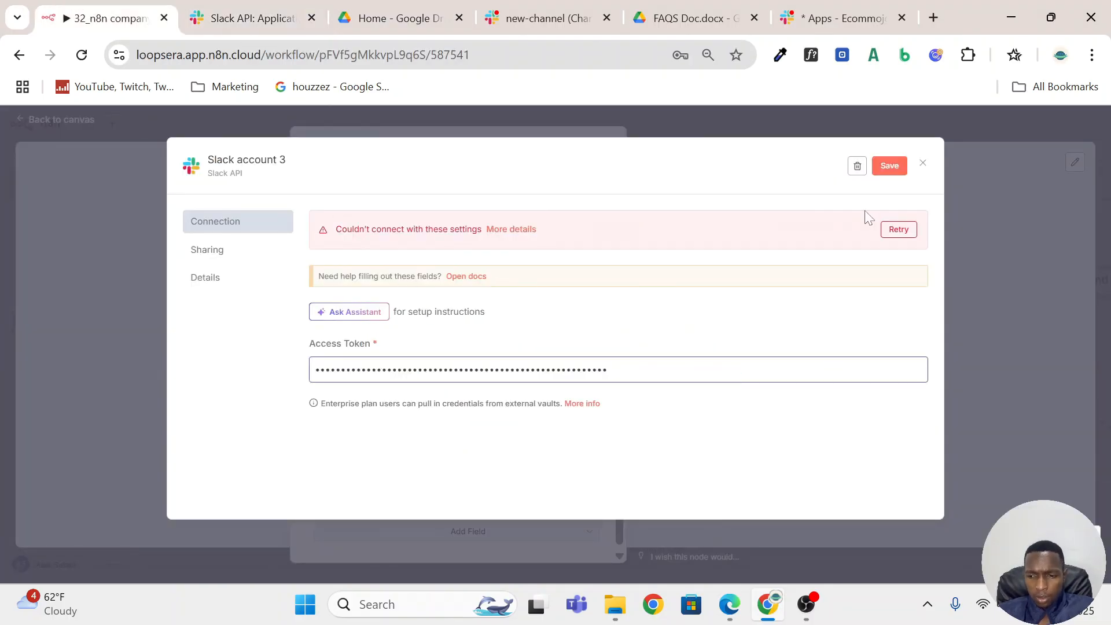
pyautogui.click(889, 167)
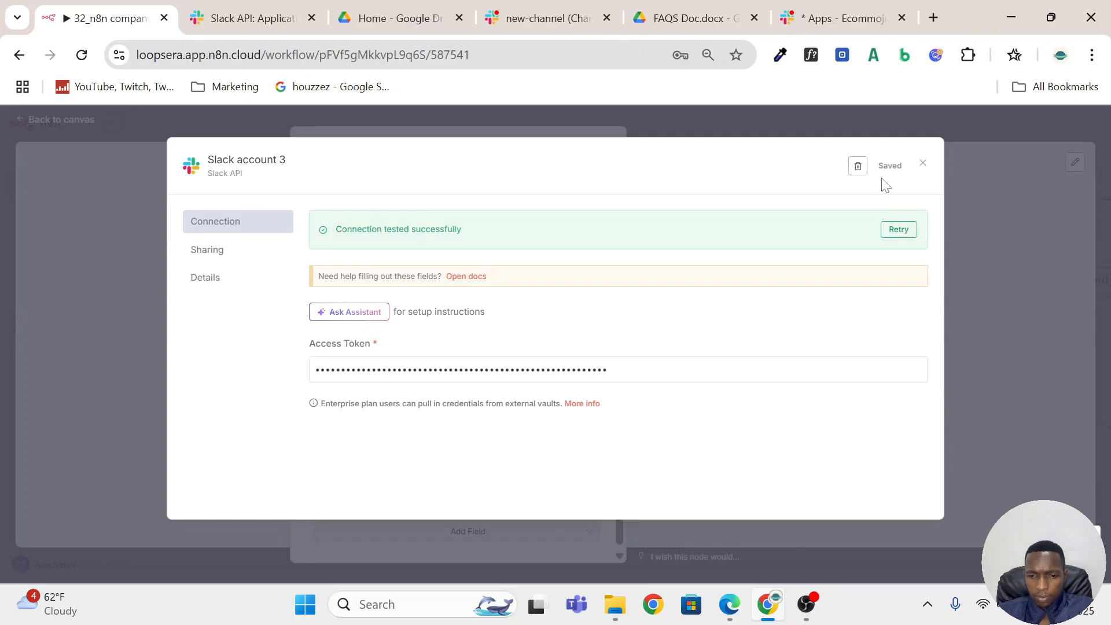
pyautogui.moveTo(491, 228); pyautogui.dragTo(307, 236)
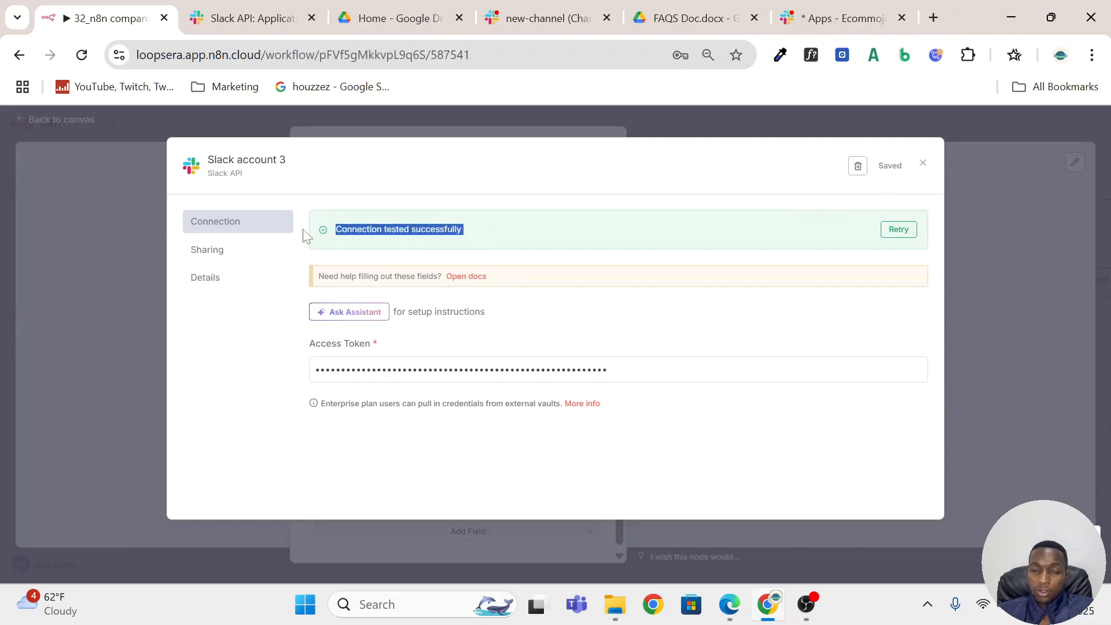
pyautogui.click(418, 123)
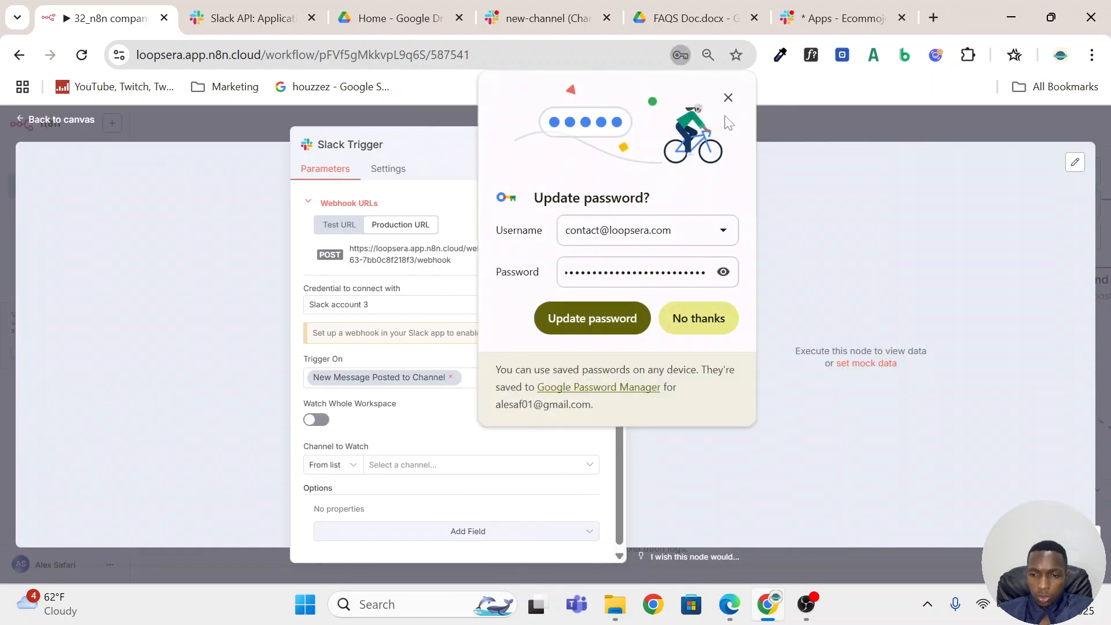
pyautogui.click(729, 98)
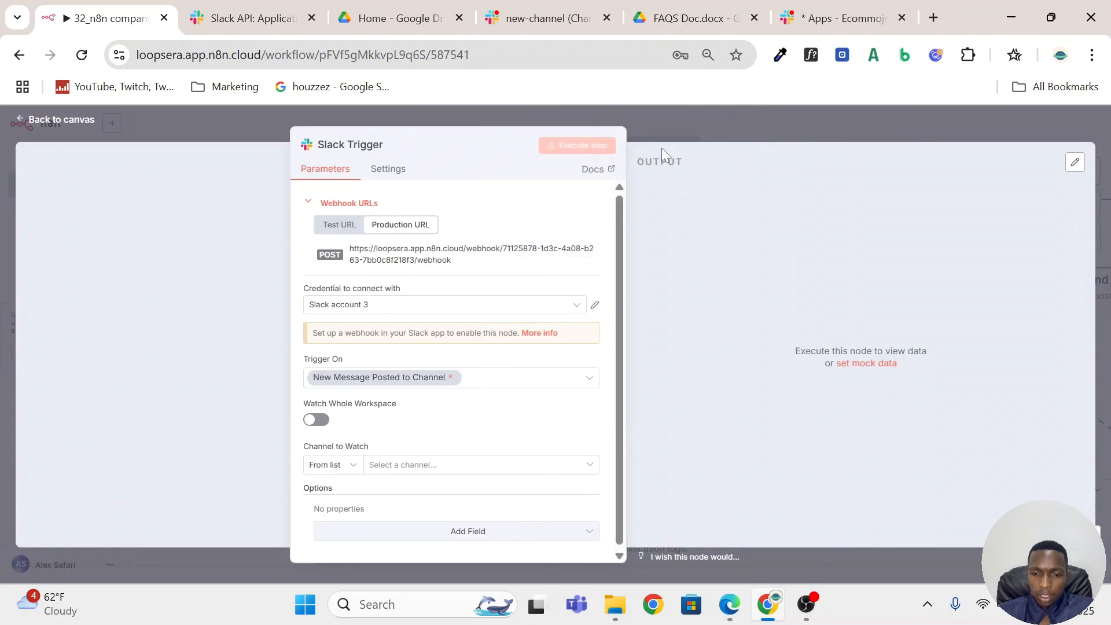
# Return to the workflow canvas and move the new Slack Trigger node to the empty area beside the OpenRouter Chat Model node.
pyautogui.press('Escape')
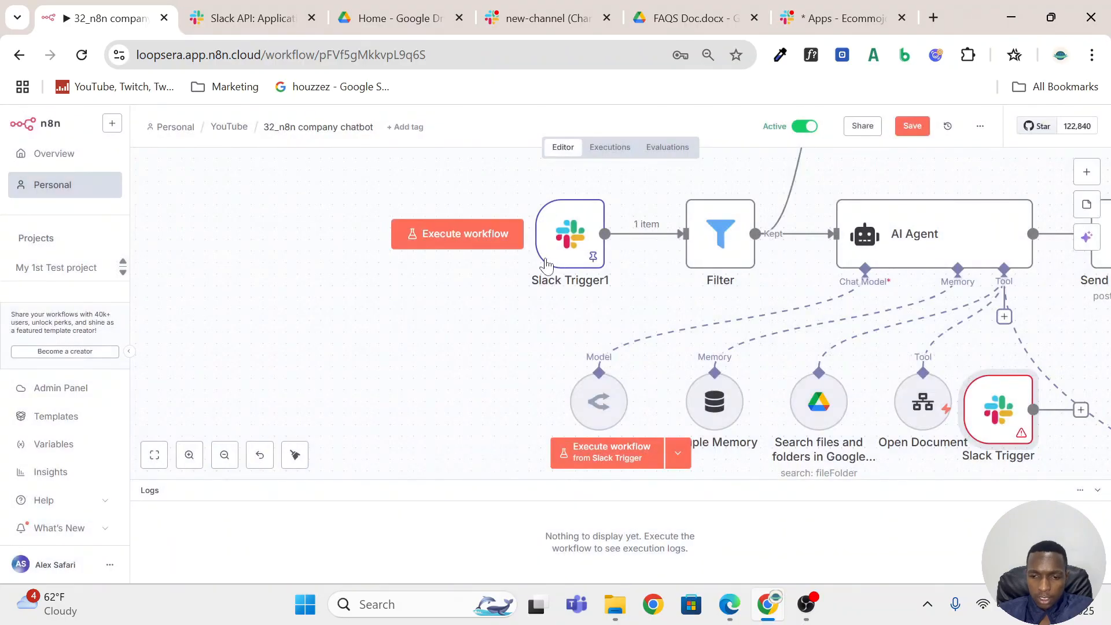
pyautogui.scroll(2, 669, 228)
pyautogui.scroll(-5, 670, 228)
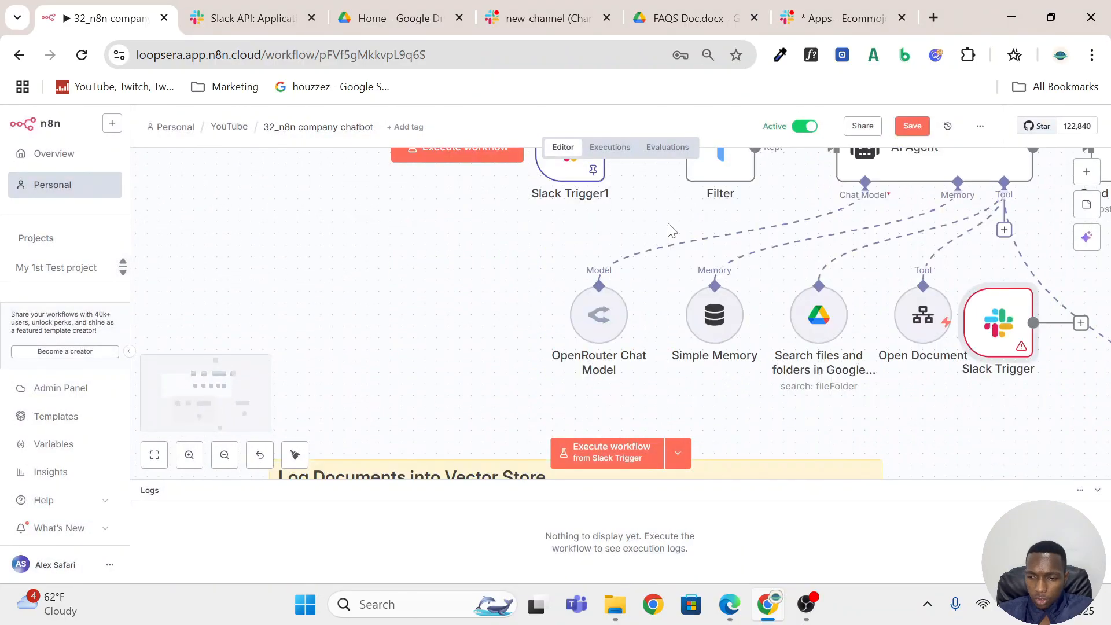
pyautogui.moveTo(995, 321); pyautogui.dragTo(300, 310)
# Open the moved Slack Trigger node and try to load the channel list for Channel to Watch.
pyautogui.doubleClick(300, 308)
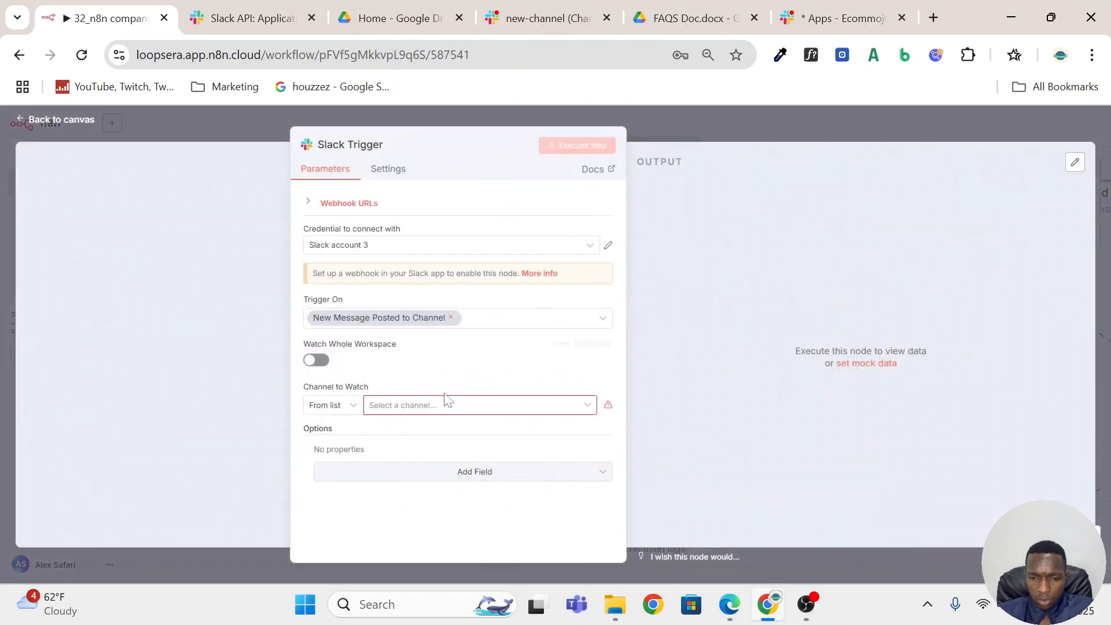
pyautogui.click(461, 407)
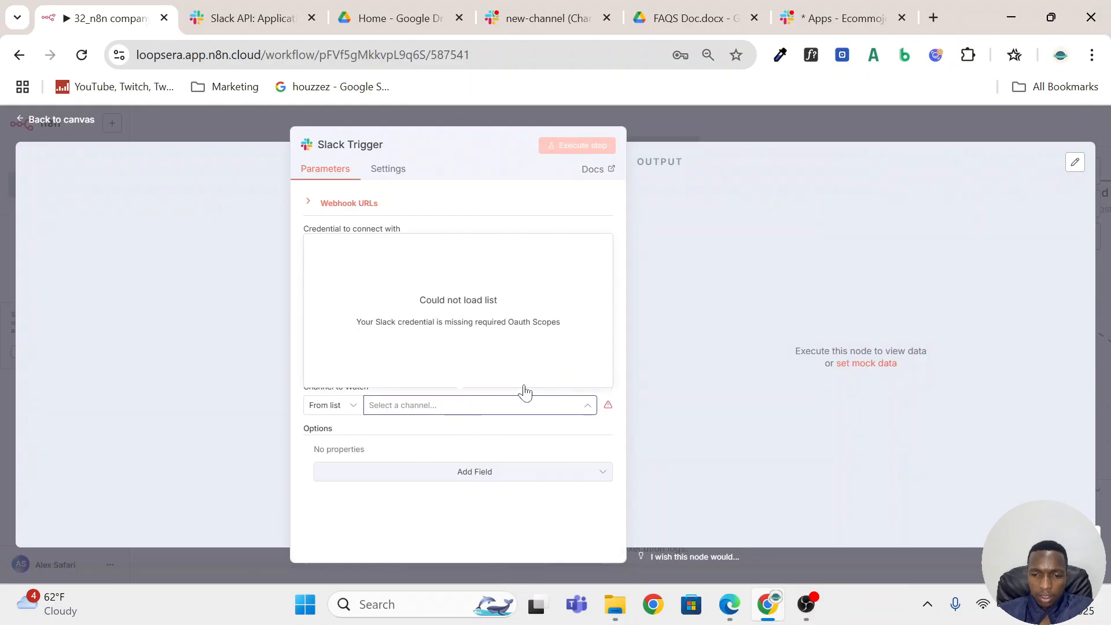
pyautogui.click(178, 351)
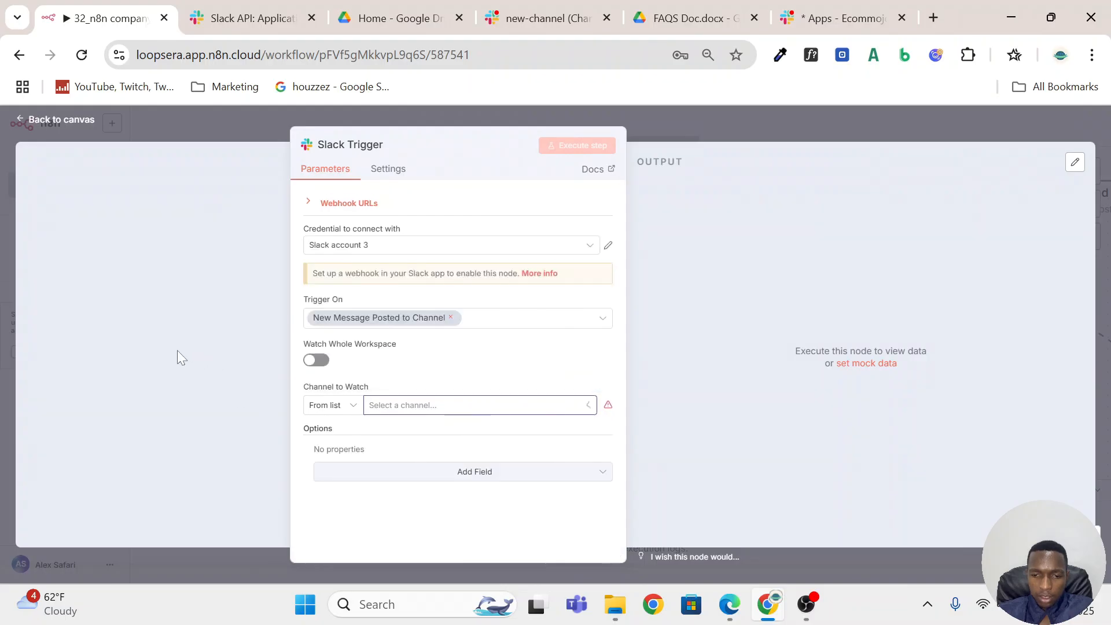
pyautogui.click(446, 409)
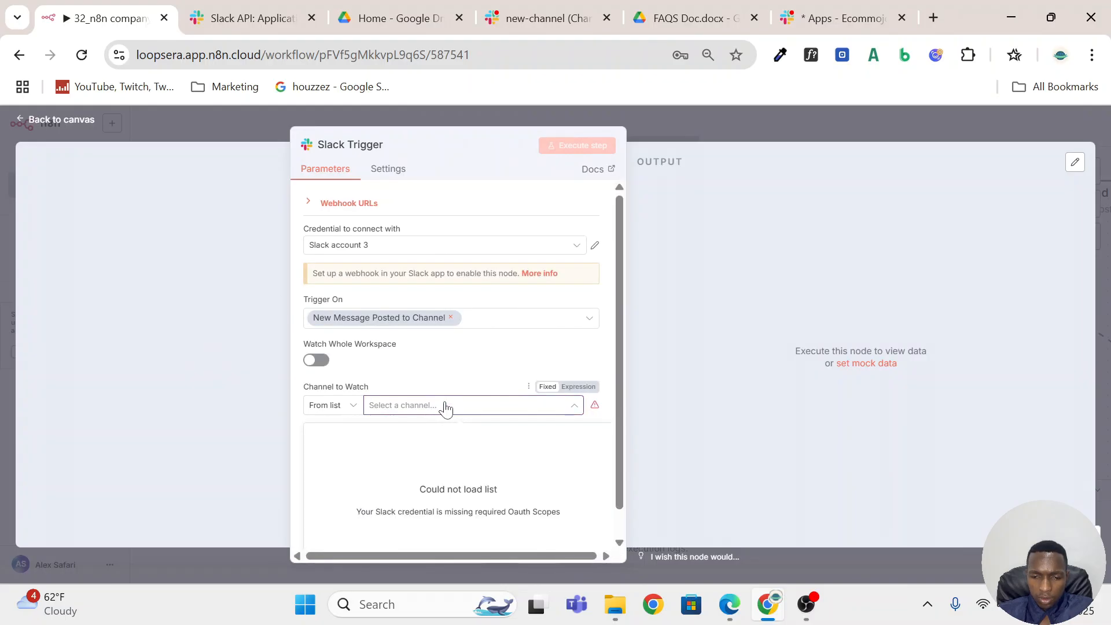
pyautogui.click(319, 360)
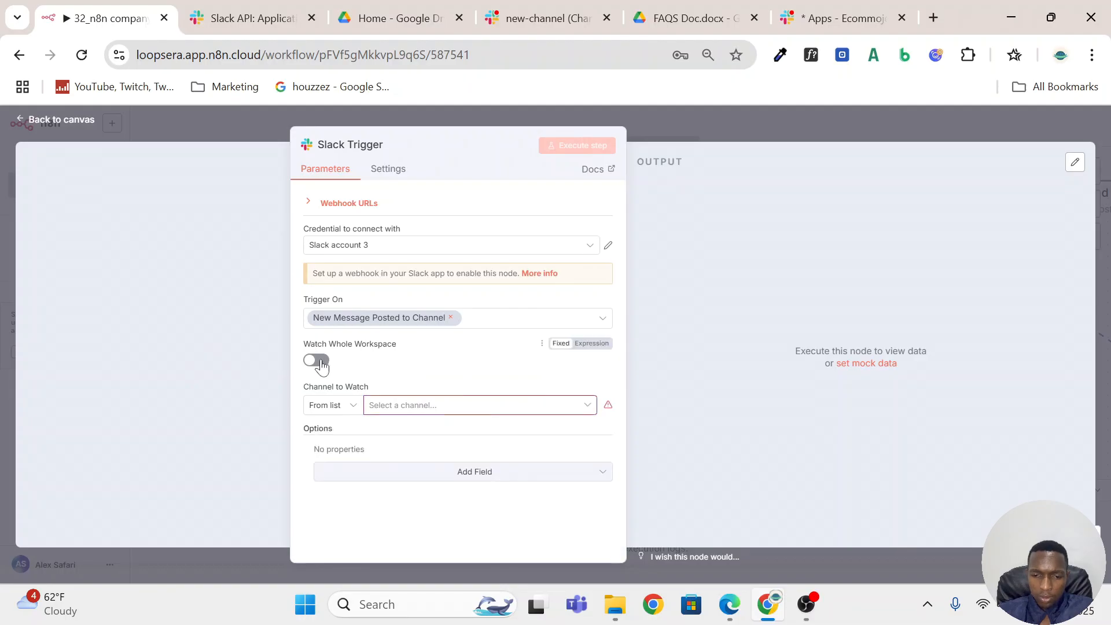
pyautogui.click(417, 410)
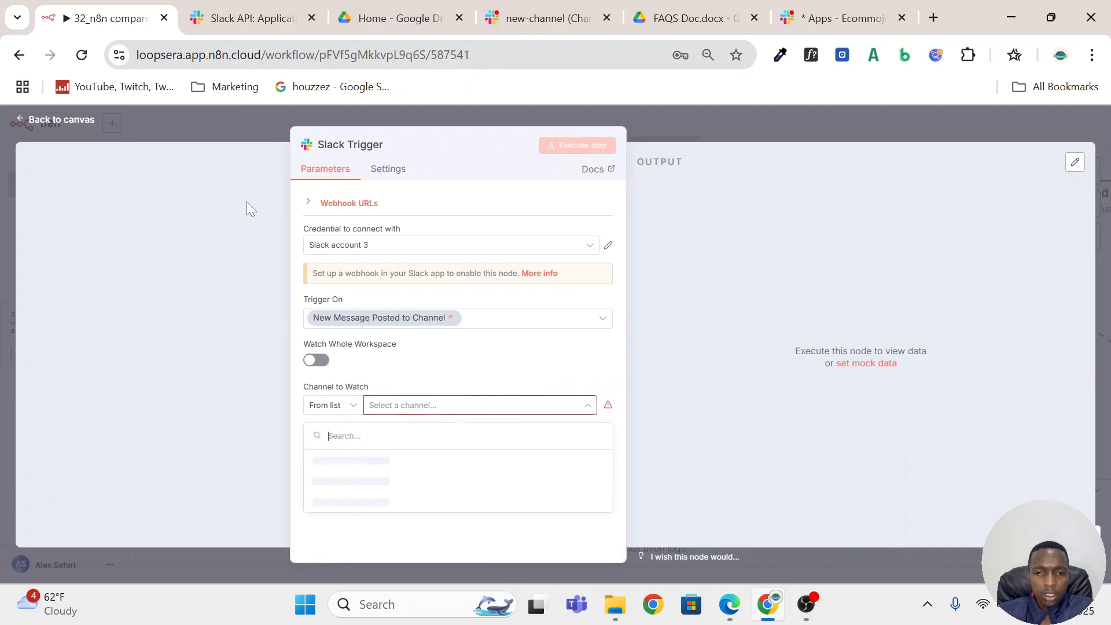
# Switch to the Slack app settings, open Event Subscriptions and turn on Enable Events.
pyautogui.click(252, 18)
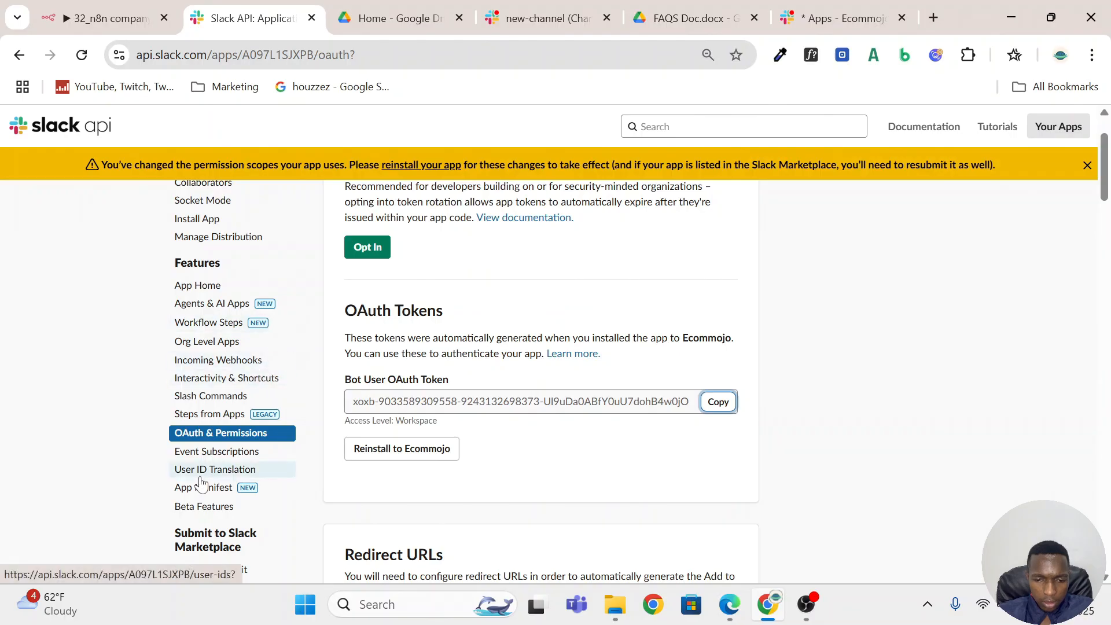
pyautogui.click(206, 459)
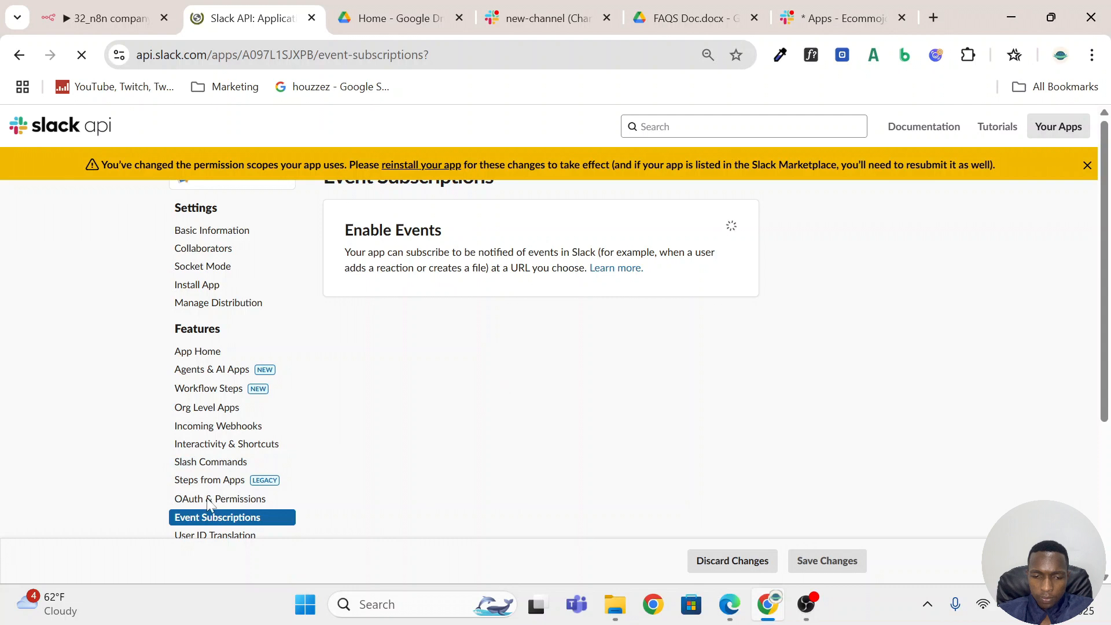
pyautogui.scroll(-3, 214, 428)
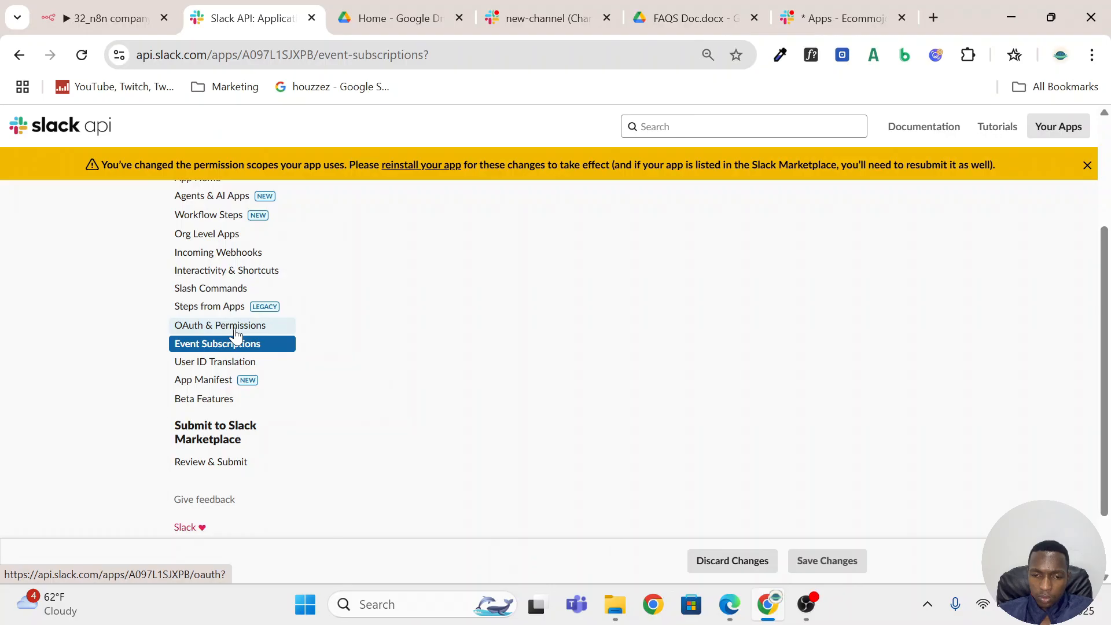
pyautogui.scroll(3, 273, 367)
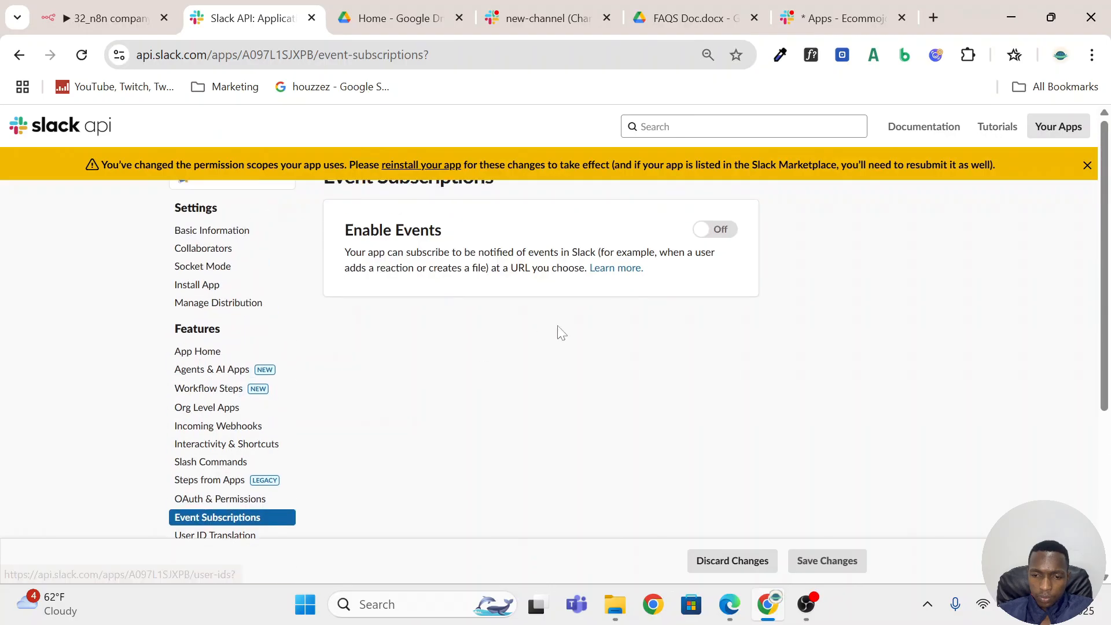
pyautogui.click(720, 231)
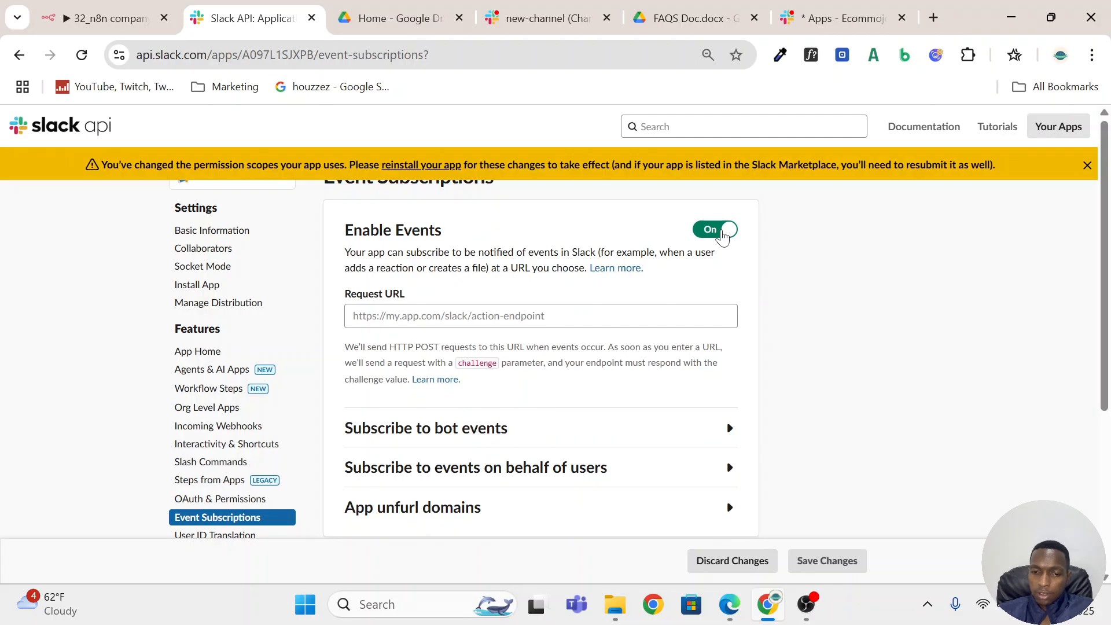
pyautogui.scroll(-2, 415, 333)
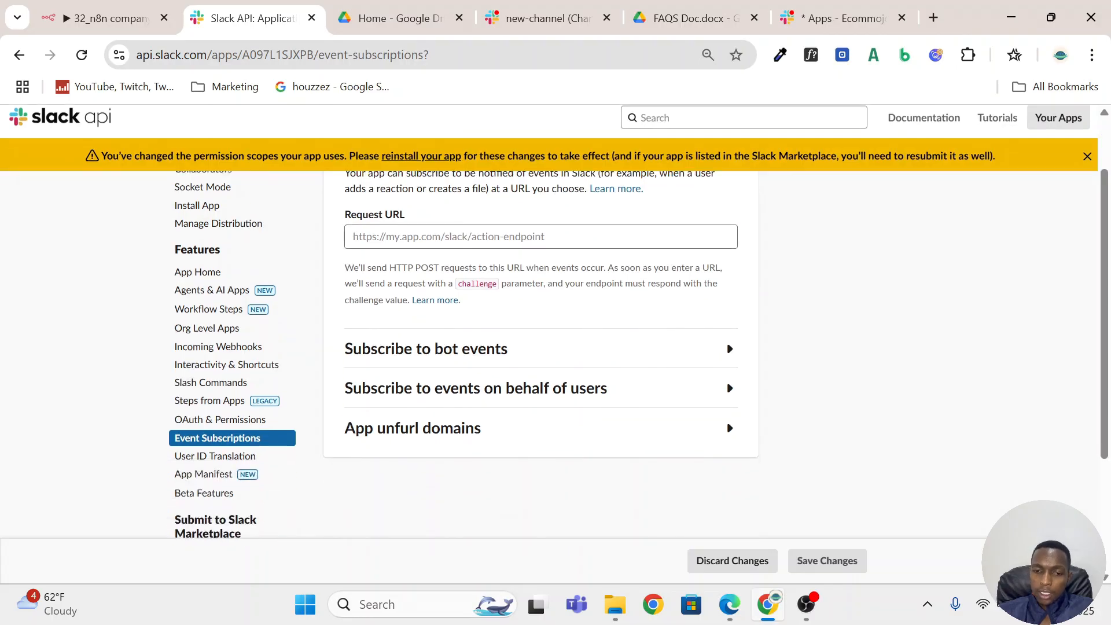
pyautogui.scroll(2, 415, 333)
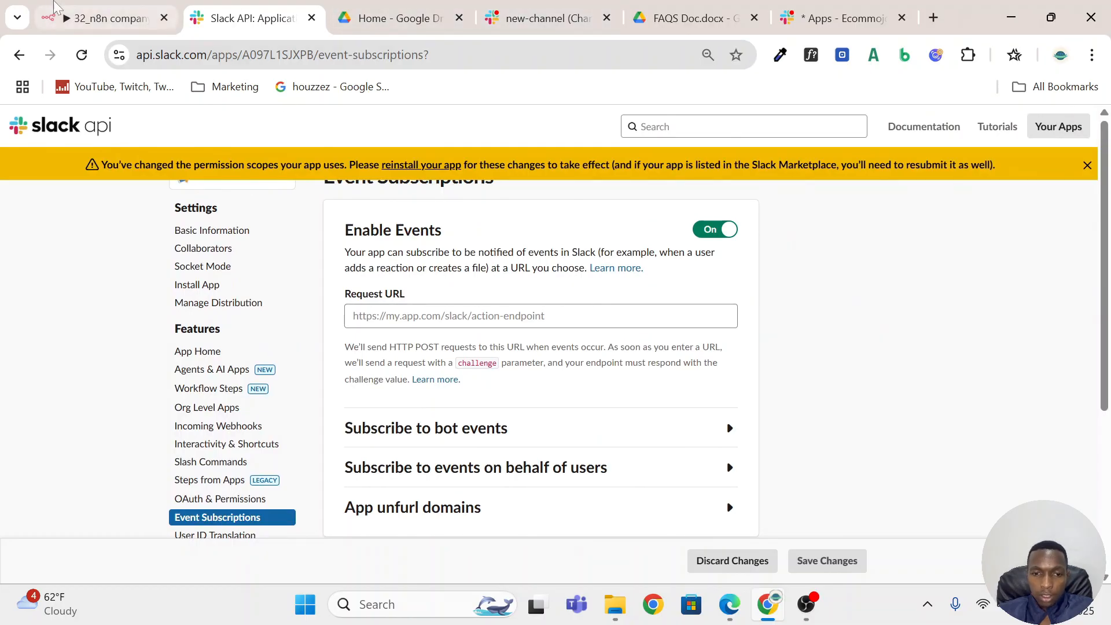
# Switch to the n8n Slack Trigger node, expand its webhook URLs and copy the Production URL.
pyautogui.click(96, 14)
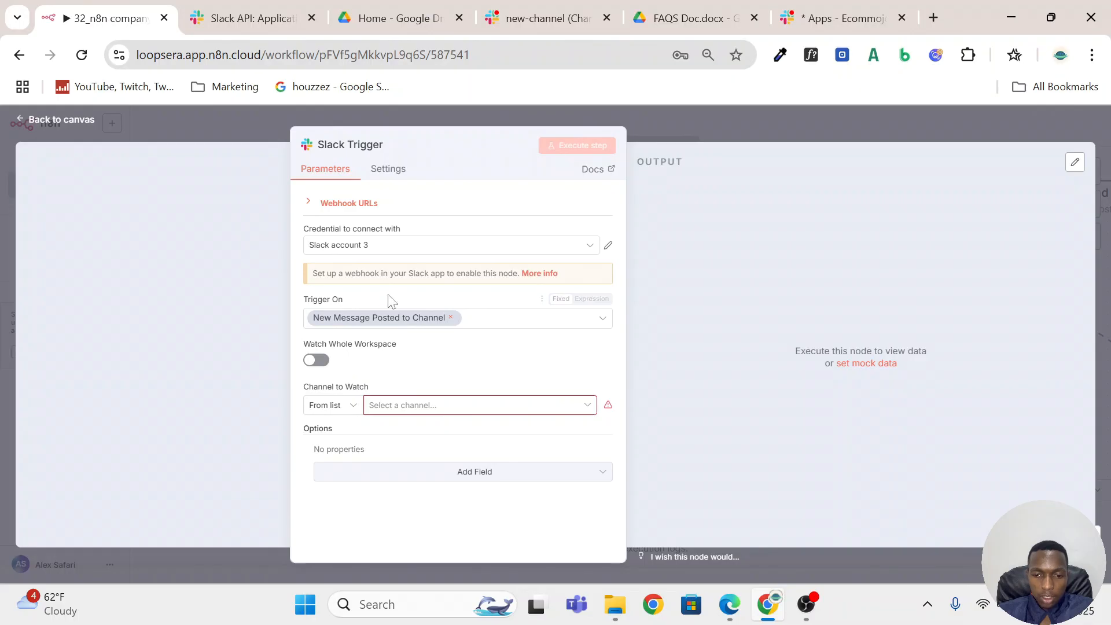
pyautogui.click(354, 204)
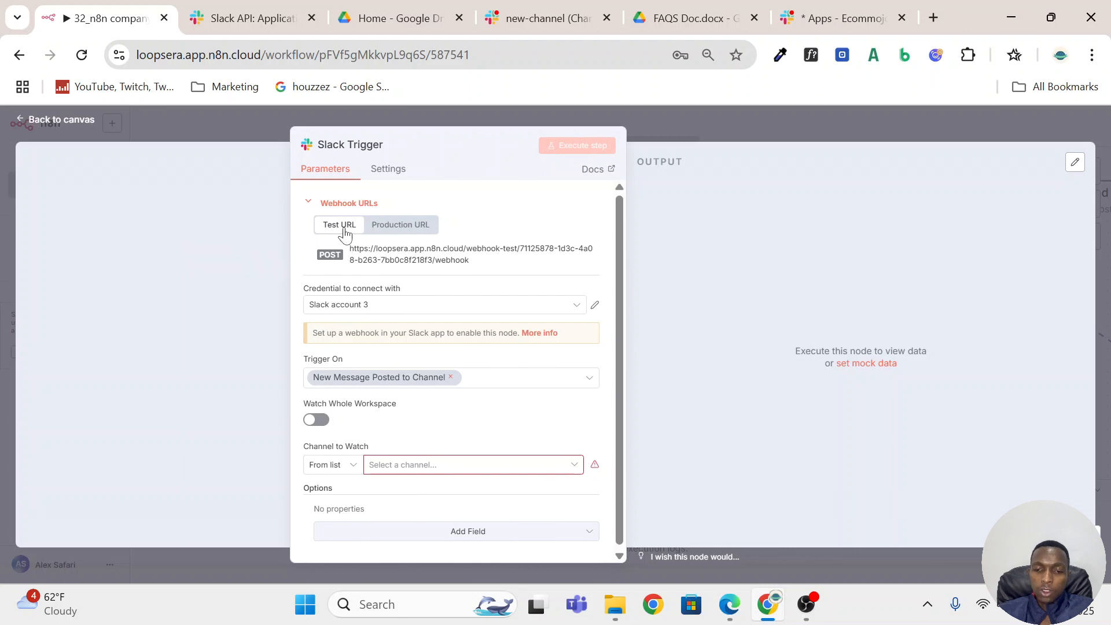
pyautogui.click(409, 230)
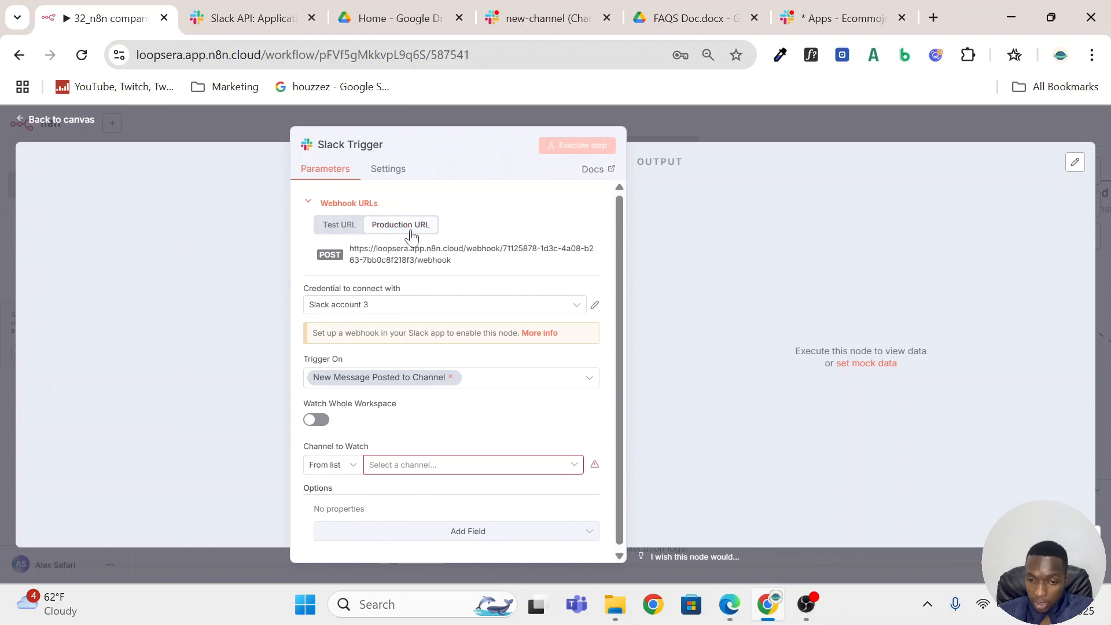
pyautogui.click(343, 230)
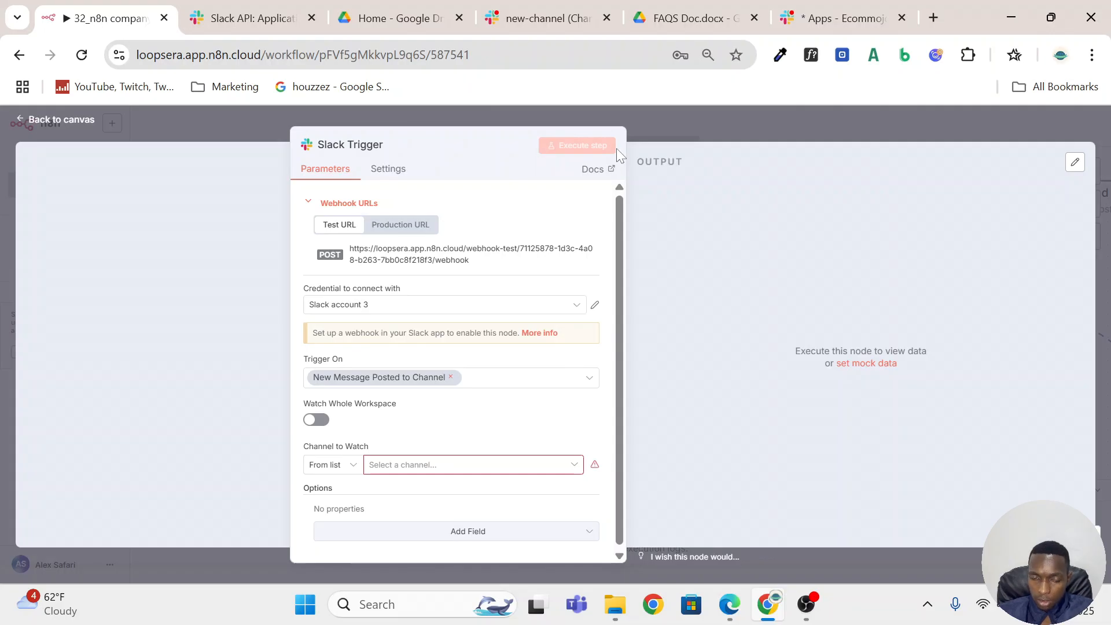
pyautogui.click(404, 227)
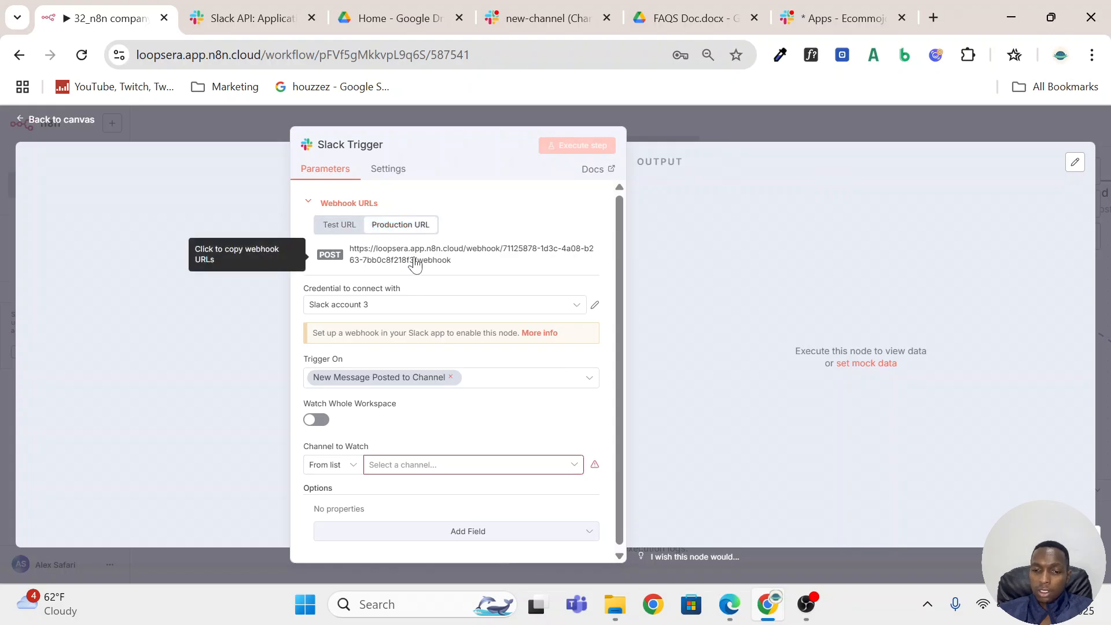
pyautogui.click(415, 263)
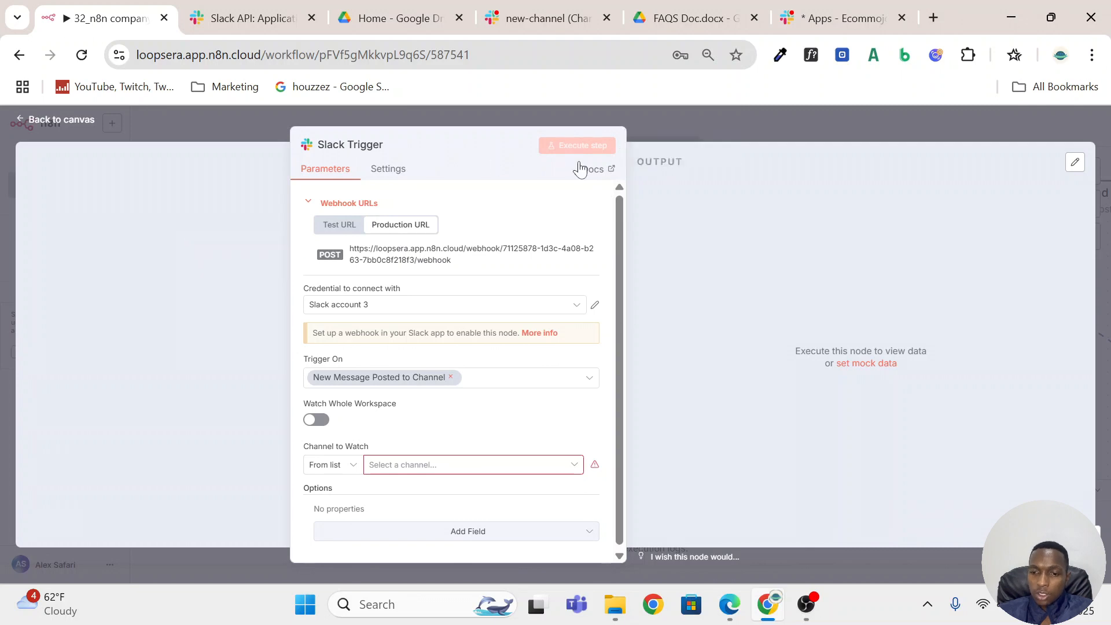
# Return to the Slack app's Event Subscriptions and paste the copied production webhook URL as the Request URL for verification.
pyautogui.click(259, 27)
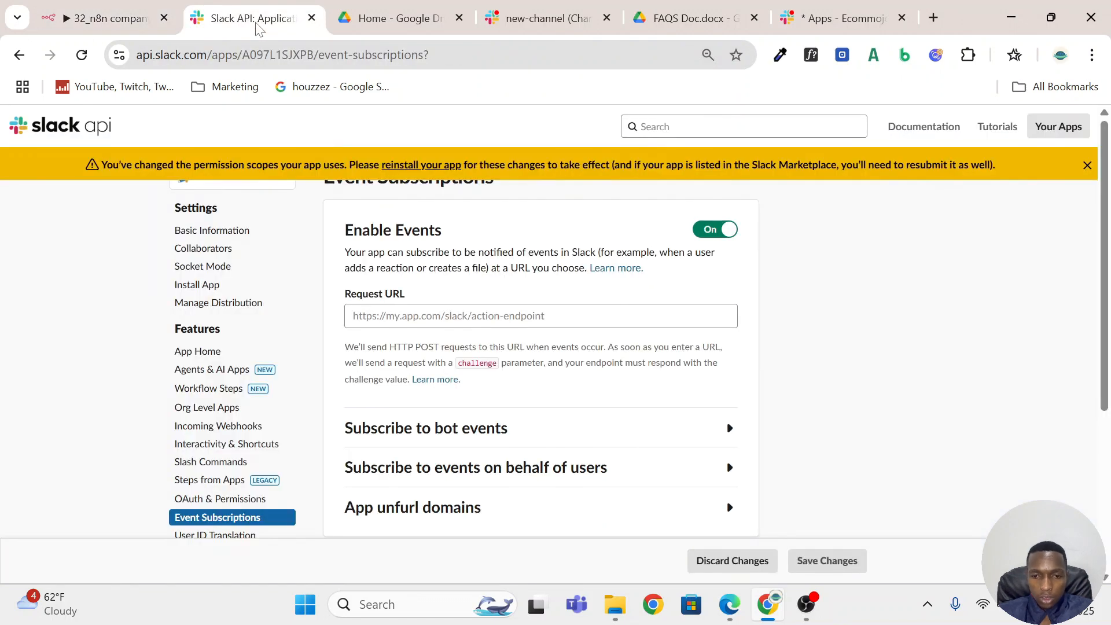
pyautogui.click(433, 316)
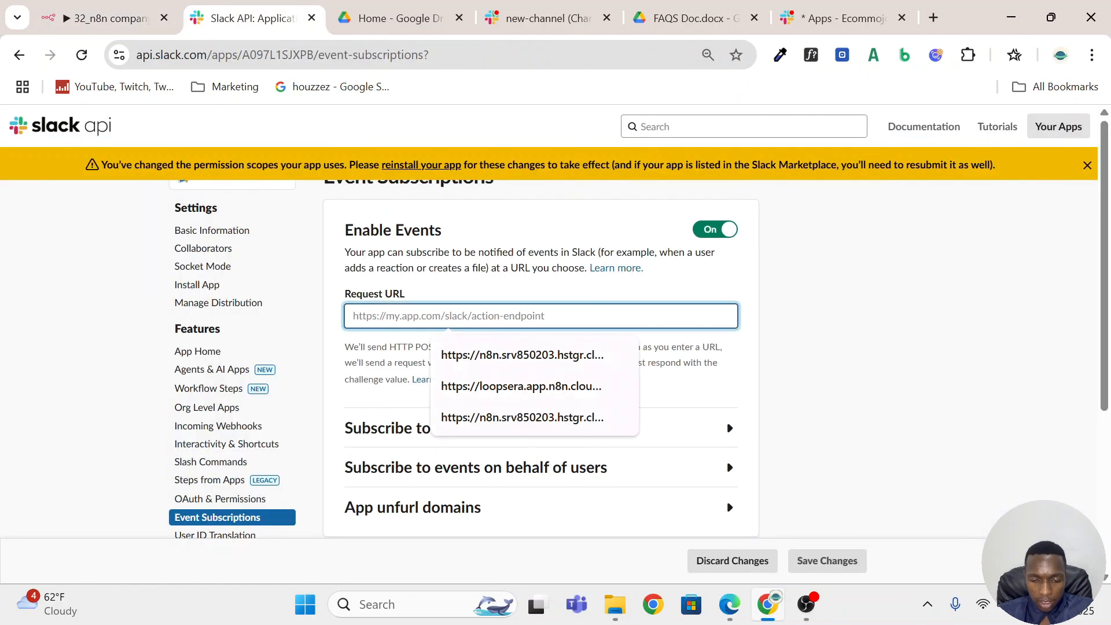
pyautogui.hotkey('ctrl', 'v')
pyautogui.click(862, 286)
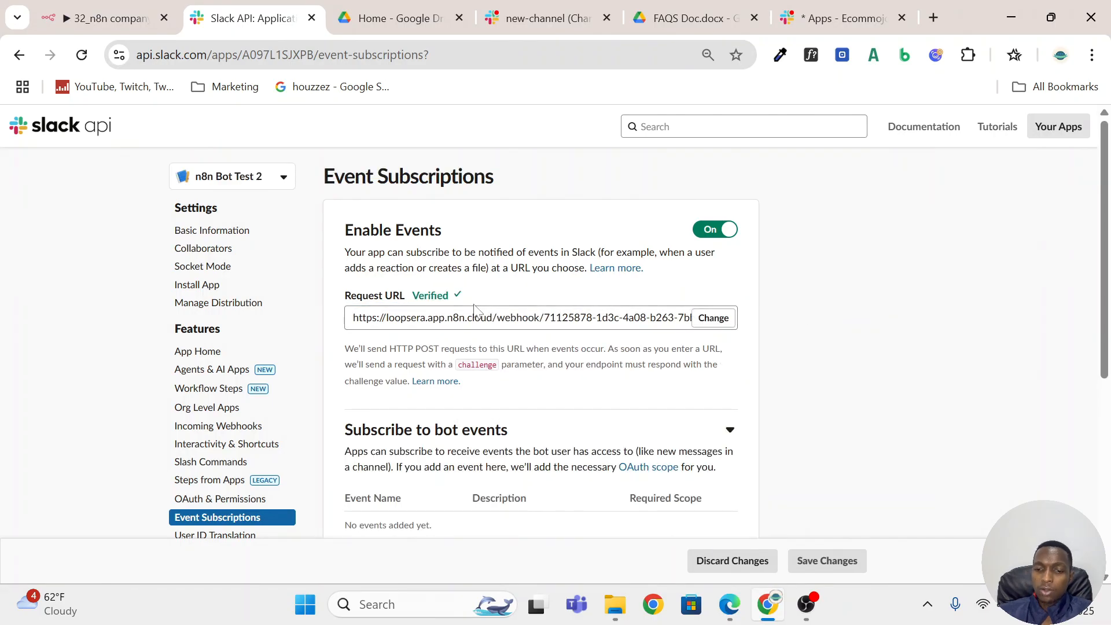
pyautogui.moveTo(451, 297); pyautogui.dragTo(412, 296)
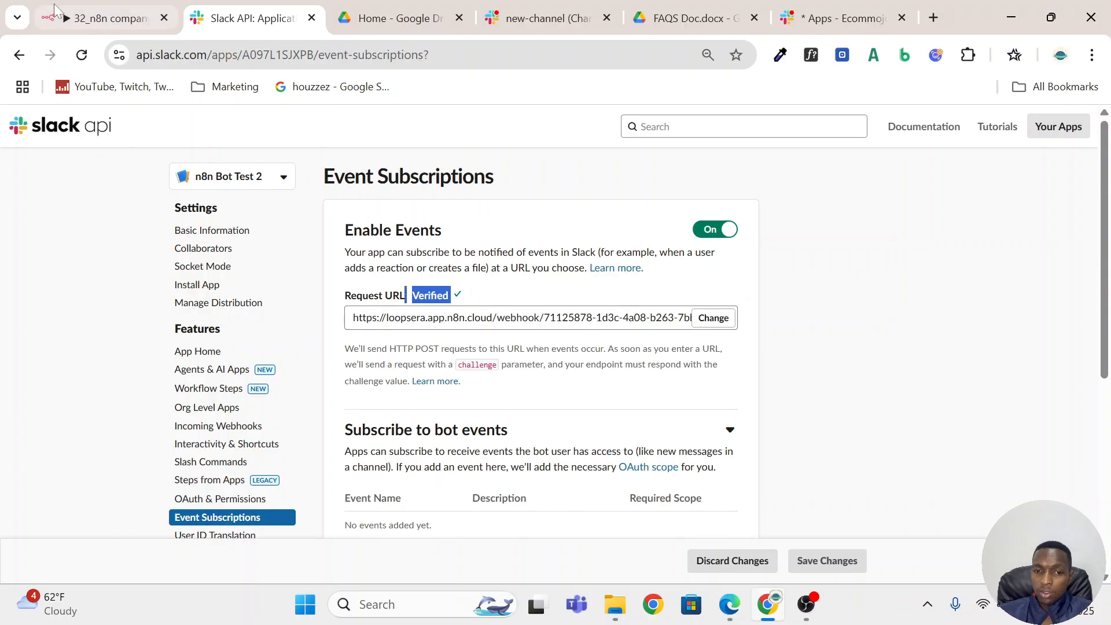
pyautogui.click(95, 18)
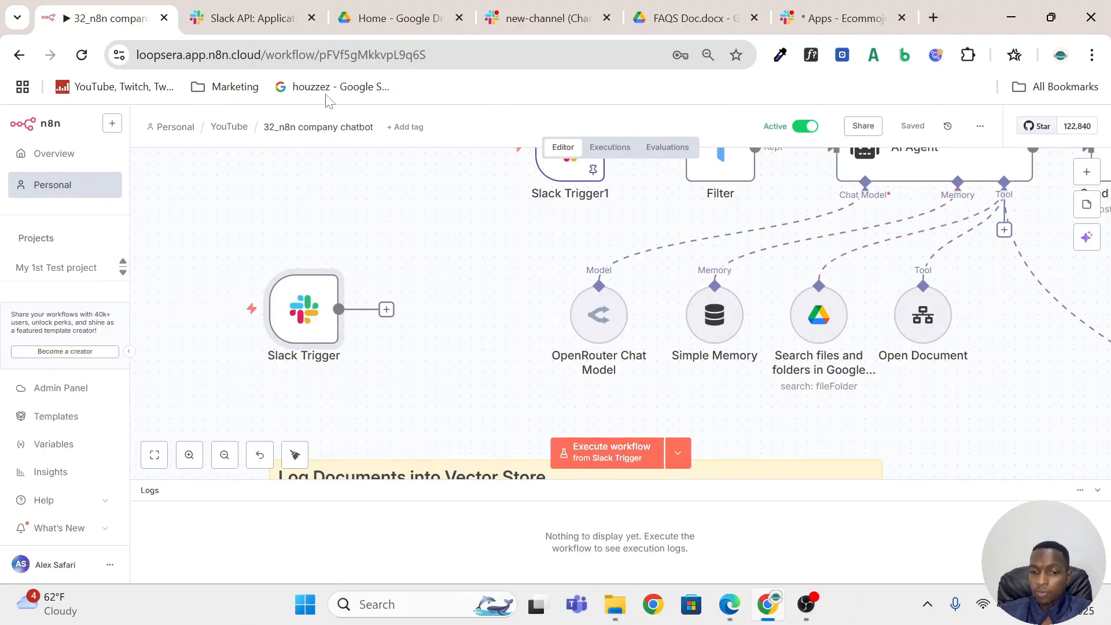
pyautogui.click(253, 18)
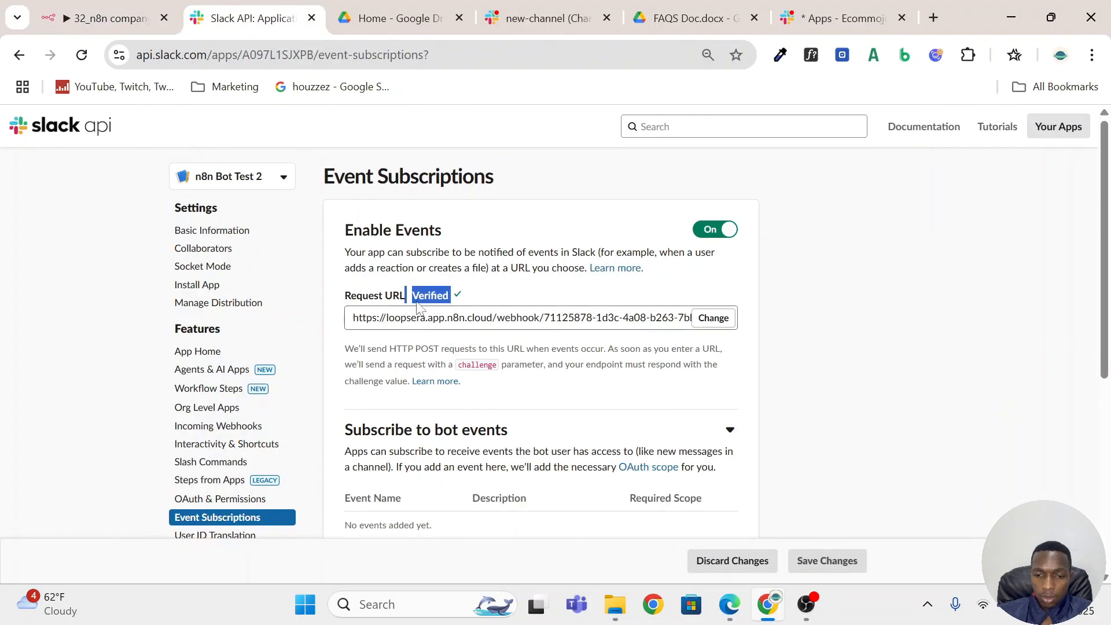
# Open the Slack app's Agents & AI Apps settings and review the Agent or Assistant options.
pyautogui.scroll(-2, 226, 375)
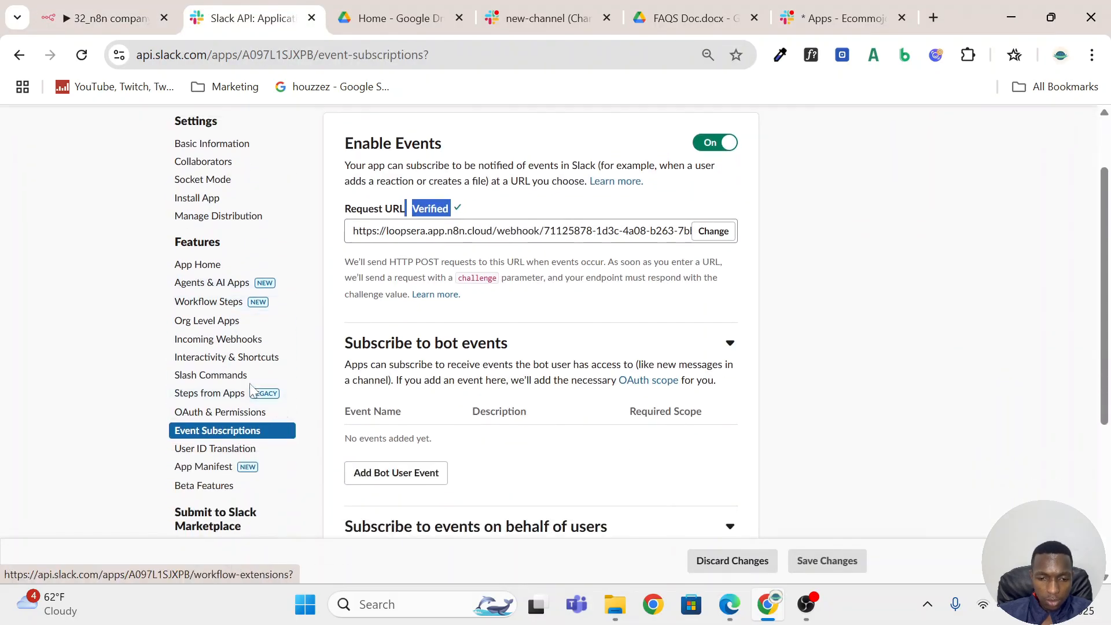
pyautogui.click(231, 285)
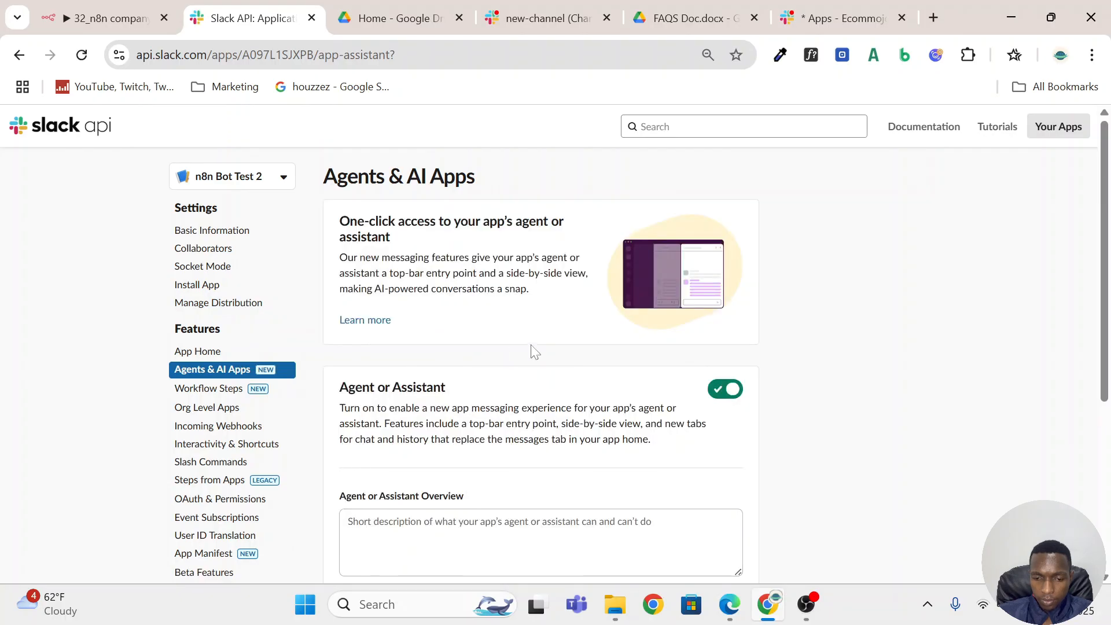
pyautogui.scroll(-3, 533, 351)
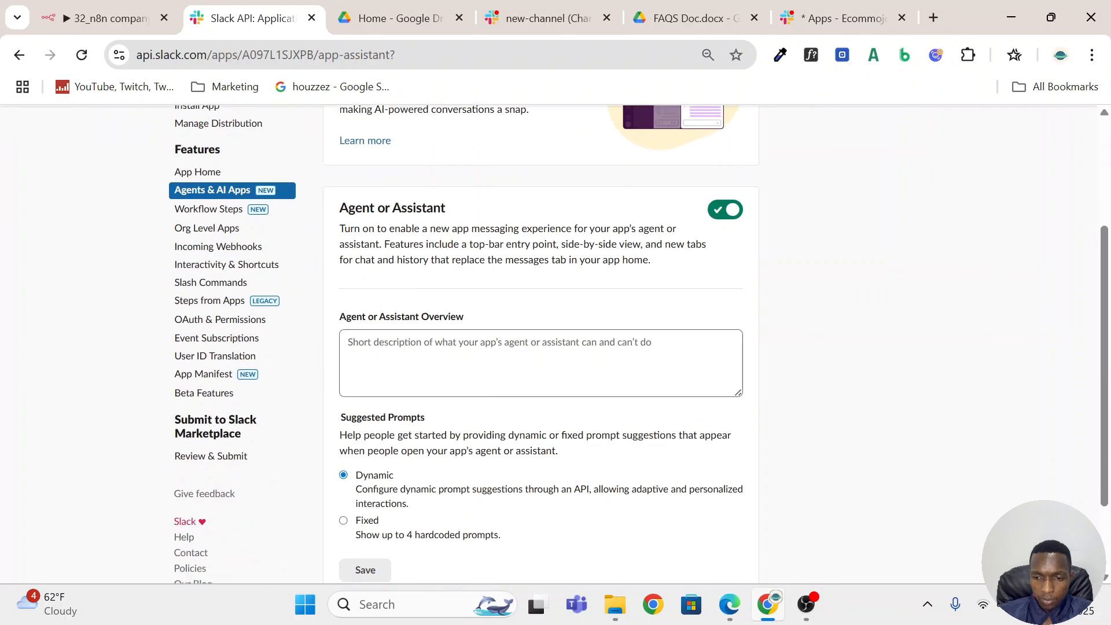
pyautogui.scroll(-2, 533, 351)
pyautogui.scroll(2, 533, 351)
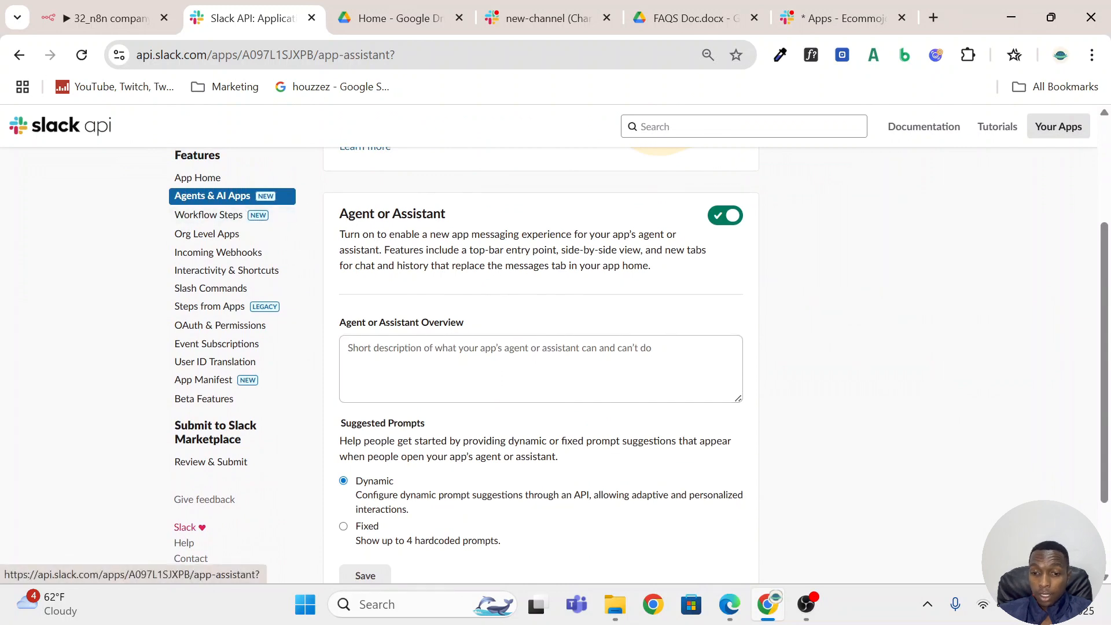
pyautogui.scroll(3, 721, 239)
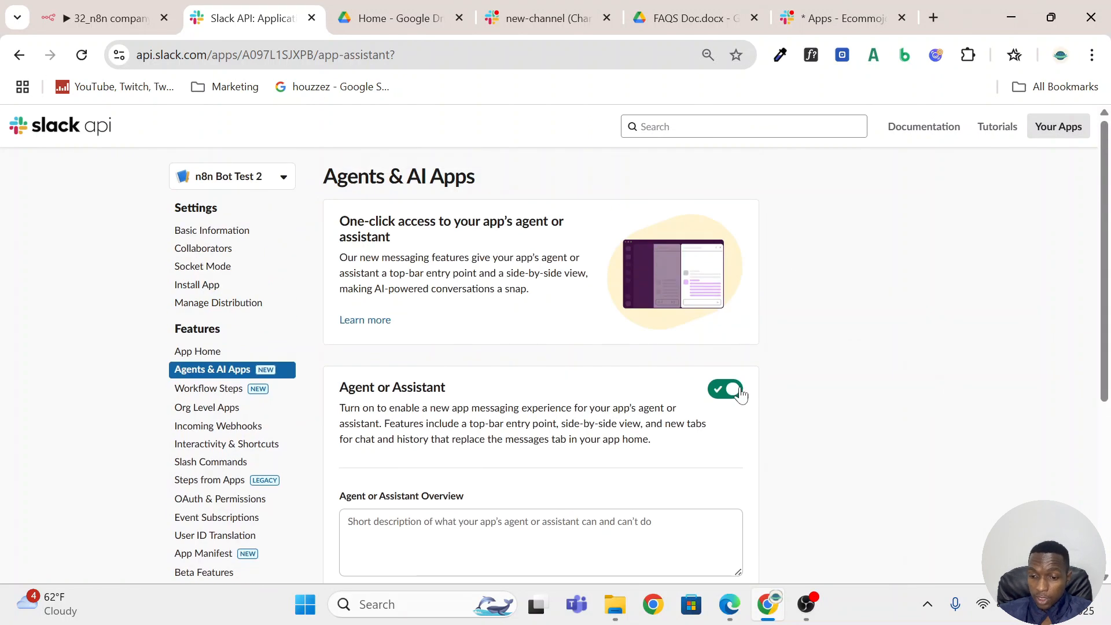
# Start writing the Agent or Assistant Overview description, beginning with "T".
pyautogui.scroll(-3, 843, 417)
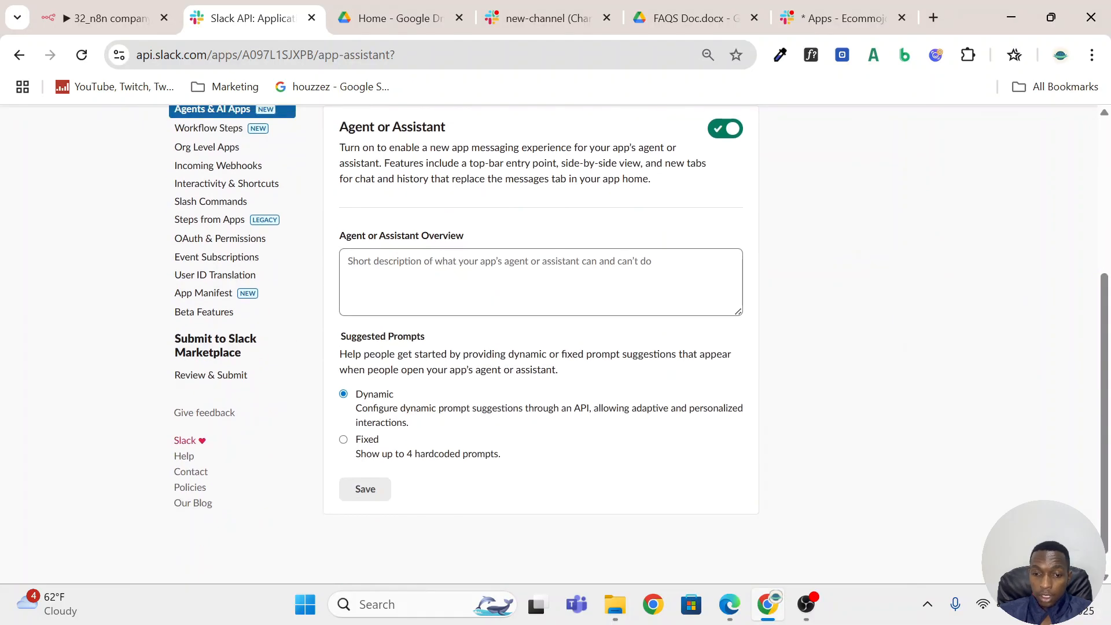
pyautogui.click(538, 287)
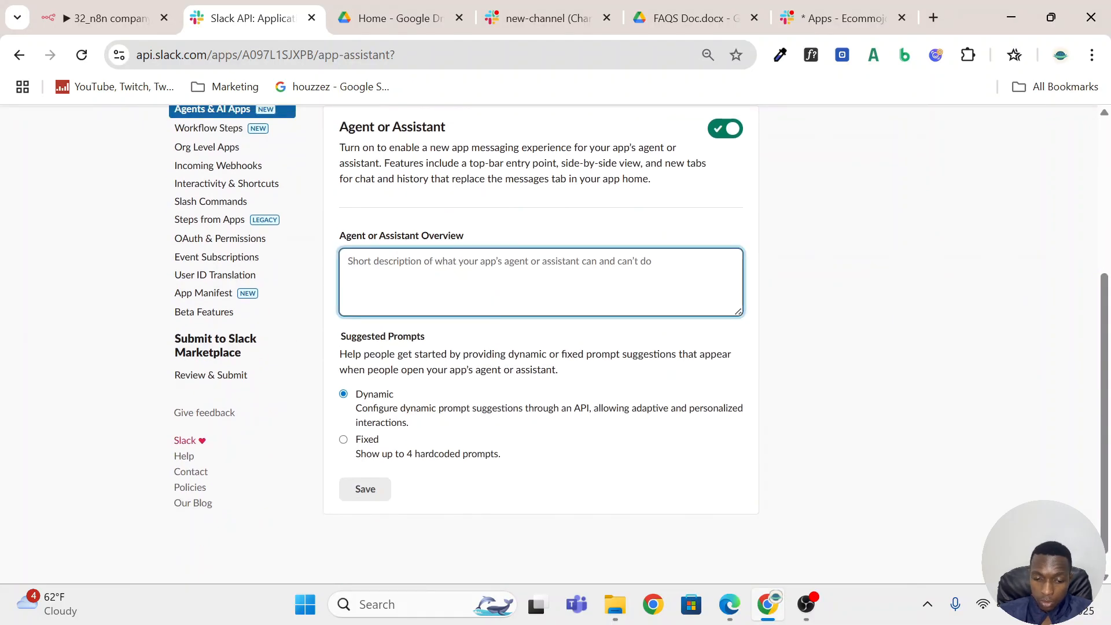
pyautogui.write('T')
pyautogui.scroll(-1, 638, 336)
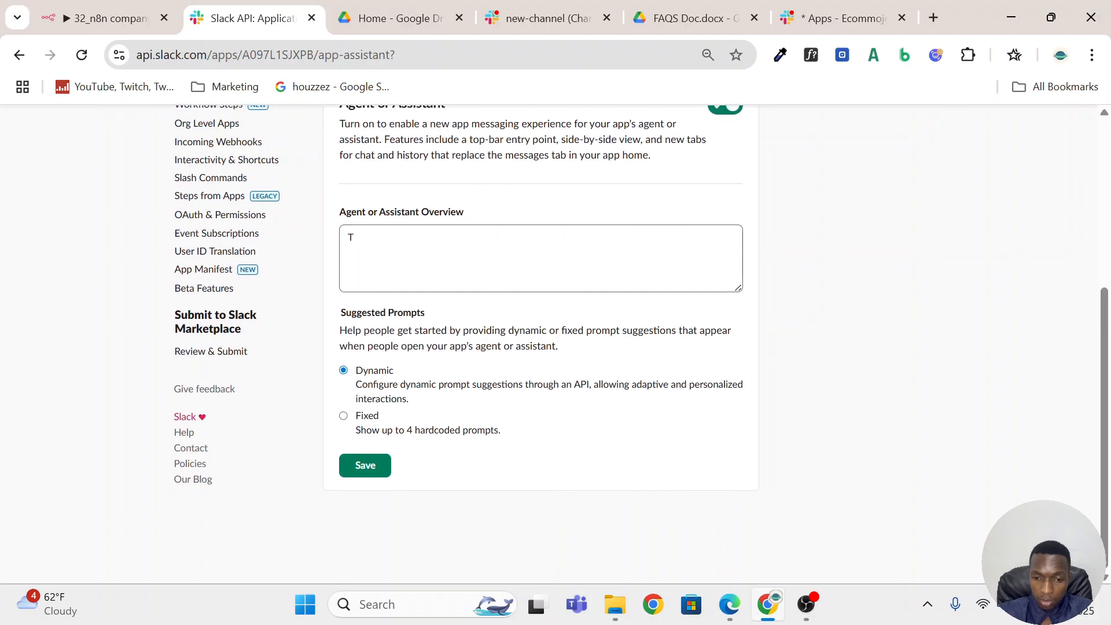
pyautogui.write('H')
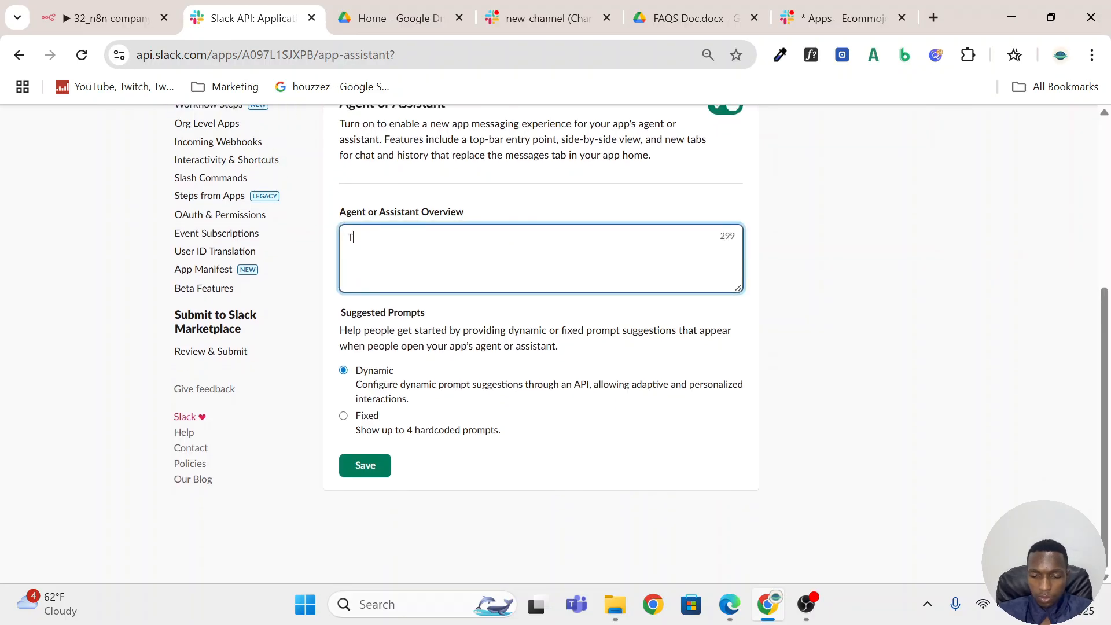
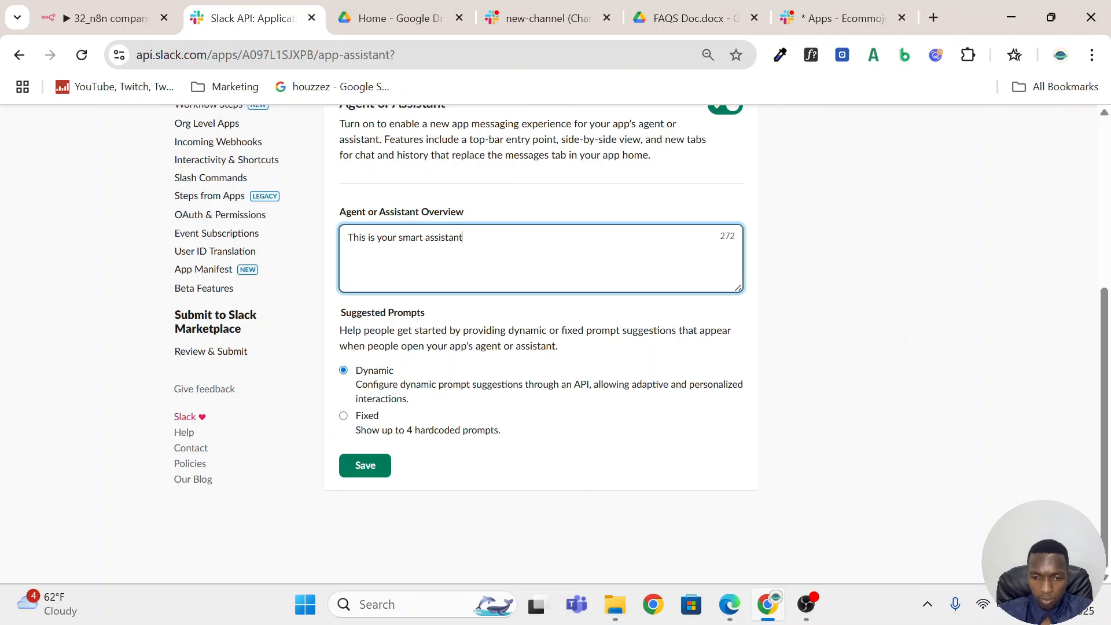
# Save the Agent or Assistant settings with the overview "This is your smart assistant".
pyautogui.click(373, 470)
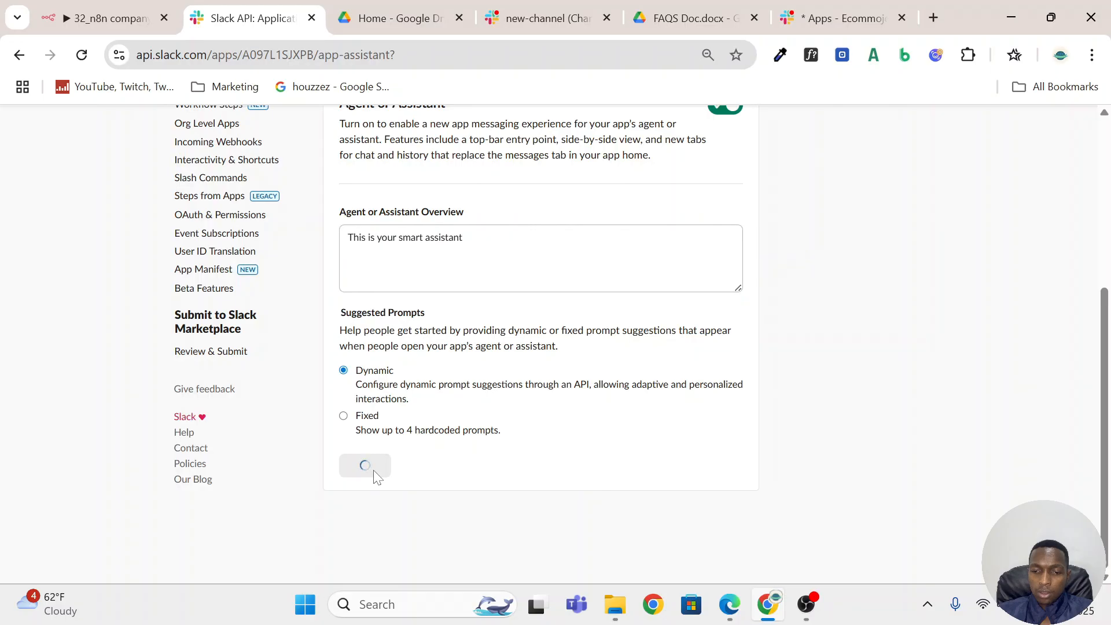
# Switch to the n8n Bot Test 2 chat in the Slack workspace and send the message "Hi".
pyautogui.click(110, 18)
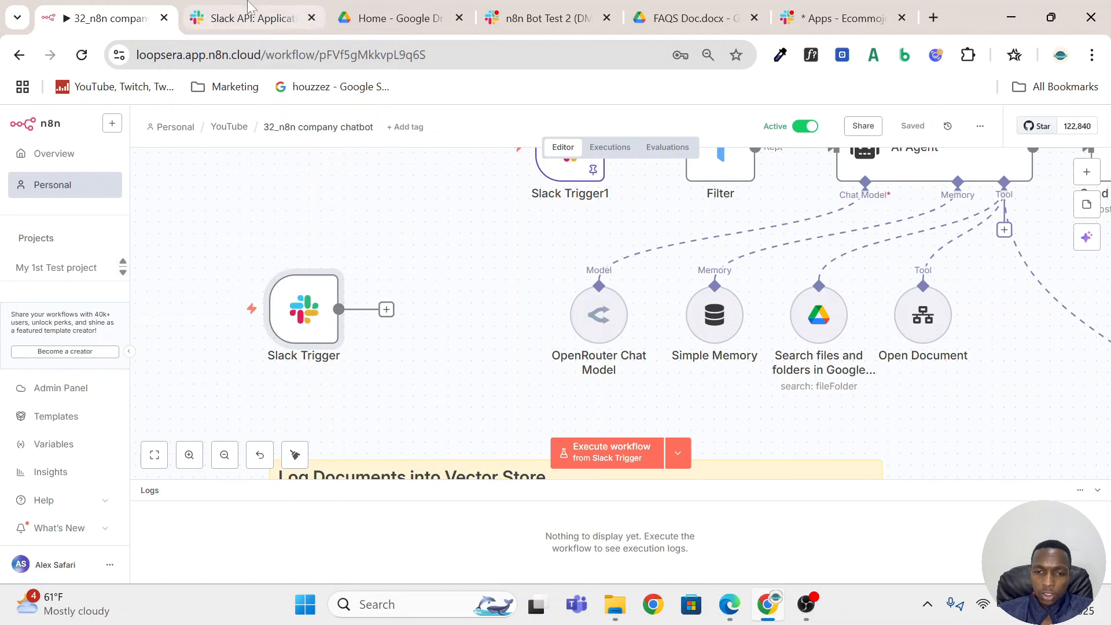
pyautogui.moveTo(223, 7)
pyautogui.click(559, 23)
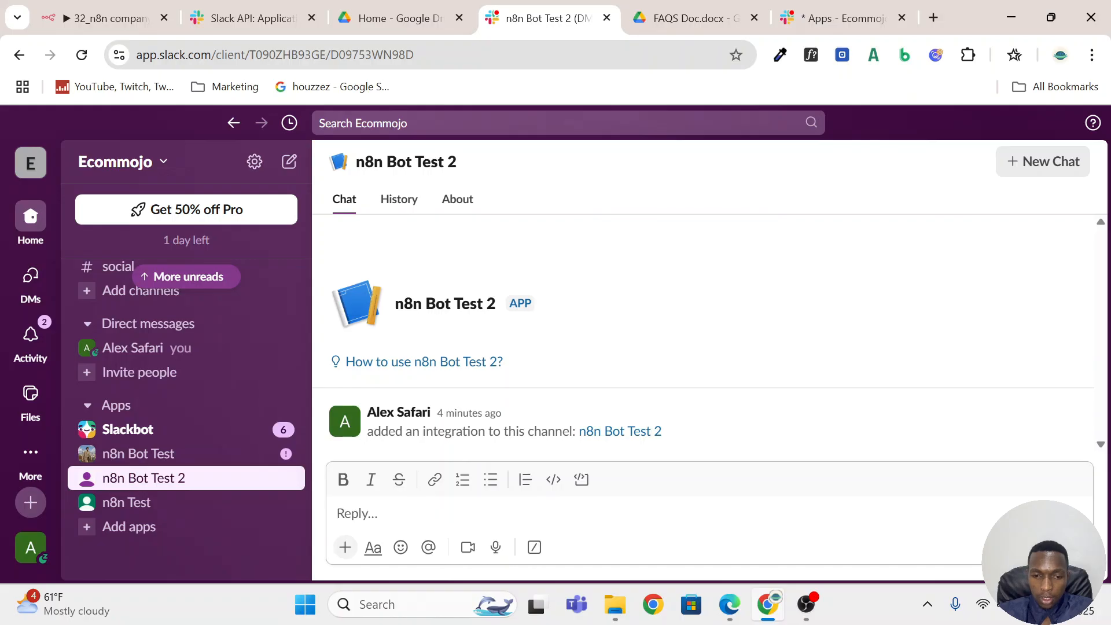
pyautogui.write('Hi')
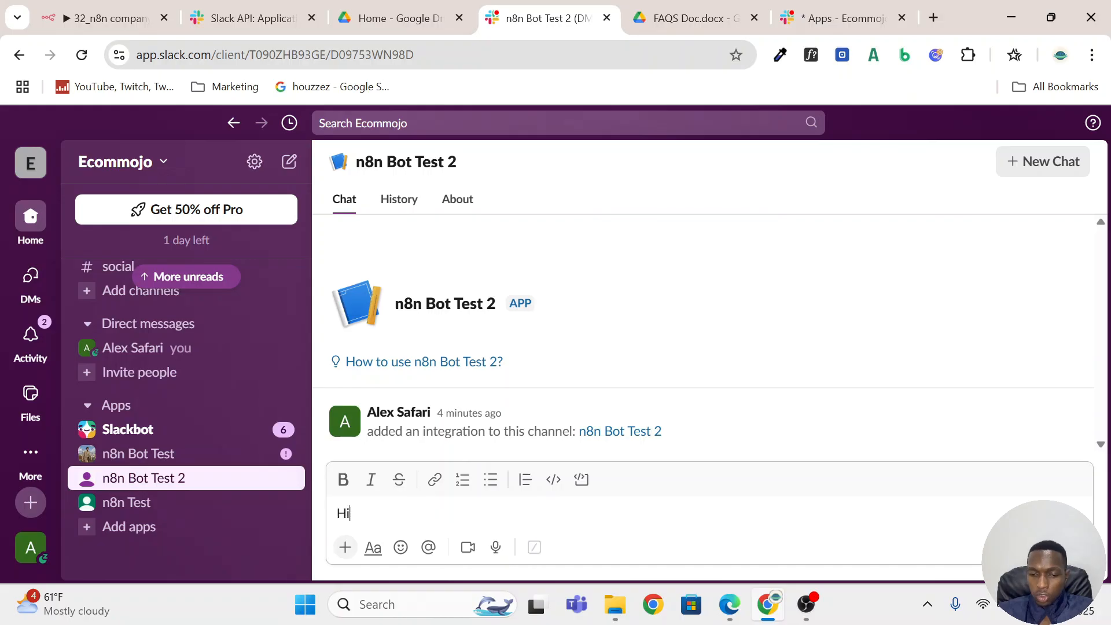
pyautogui.press('Return')
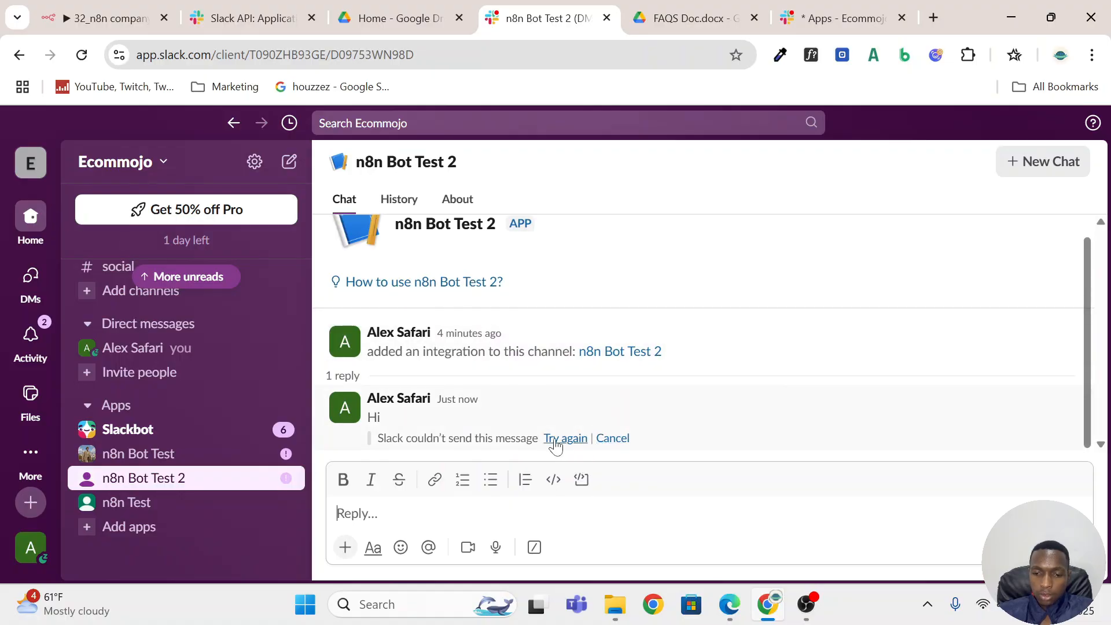
# Check the n8n workflow's executions and open the Jul 23, 23:38:51 run.
pyautogui.hotkey('ctrl', '1')
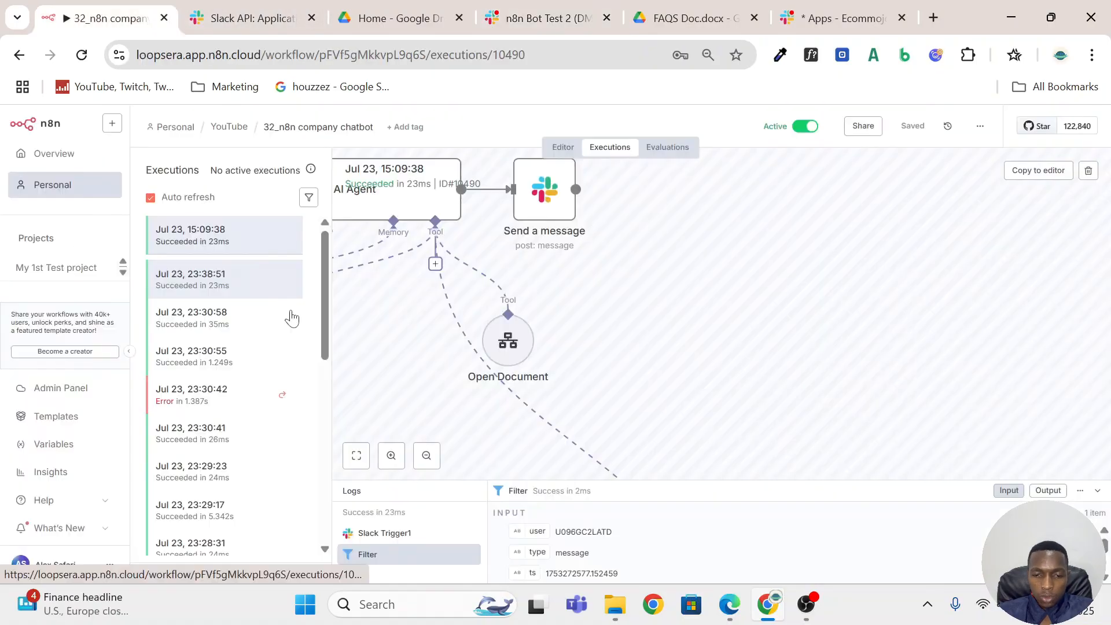
pyautogui.scroll(1, 294, 333)
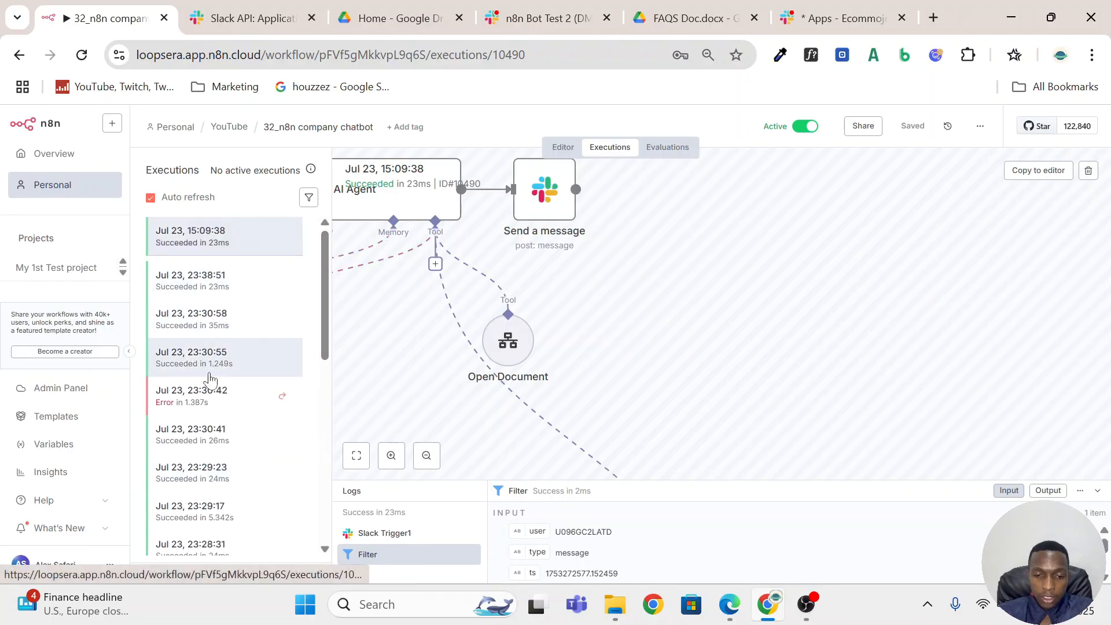
pyautogui.click(178, 280)
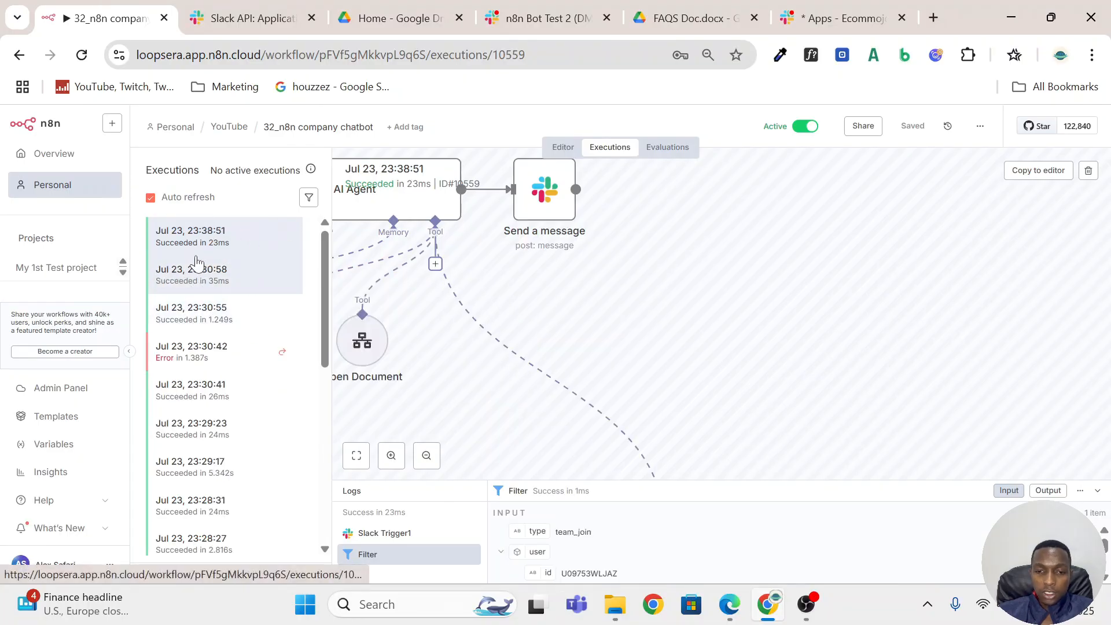
# In the Slack app's Event Subscriptions, expand the bot events section and add the app_mention event.
pyautogui.click(245, 19)
pyautogui.scroll(-2, 761, 342)
pyautogui.scroll(1, 763, 344)
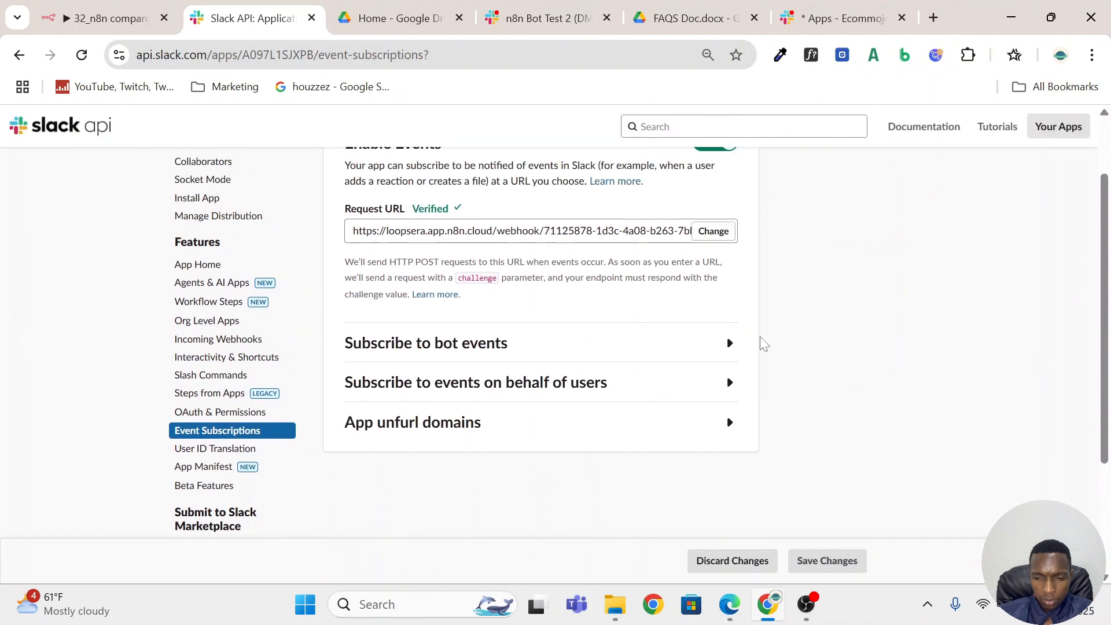
pyautogui.click(686, 353)
pyautogui.scroll(-2, 824, 365)
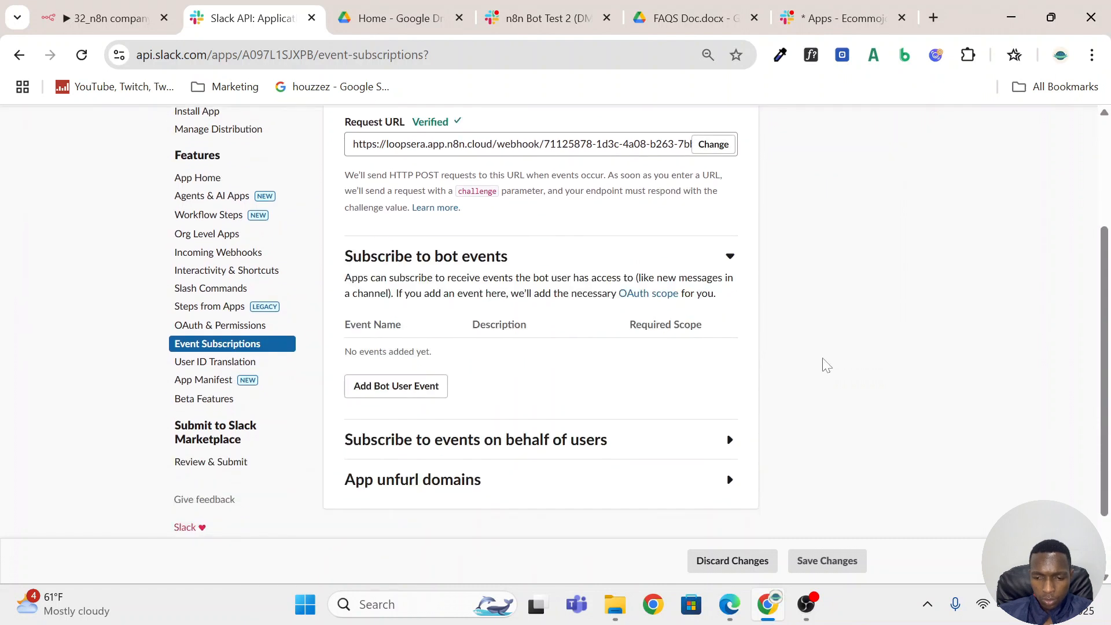
pyautogui.click(427, 390)
pyautogui.scroll(-2, 431, 390)
pyautogui.click(445, 381)
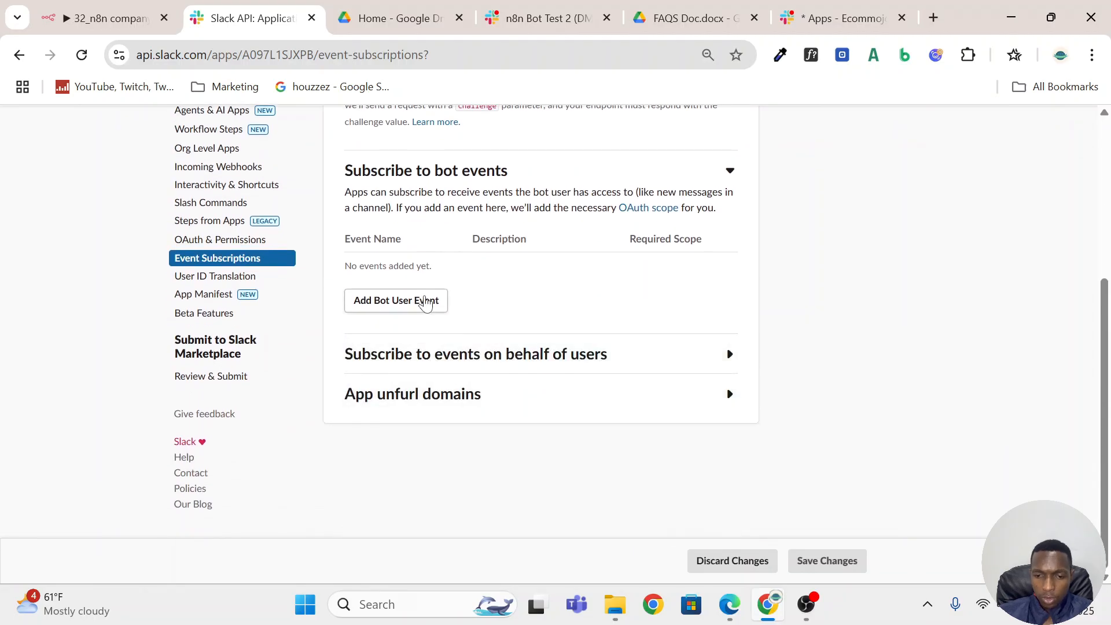
pyautogui.click(425, 302)
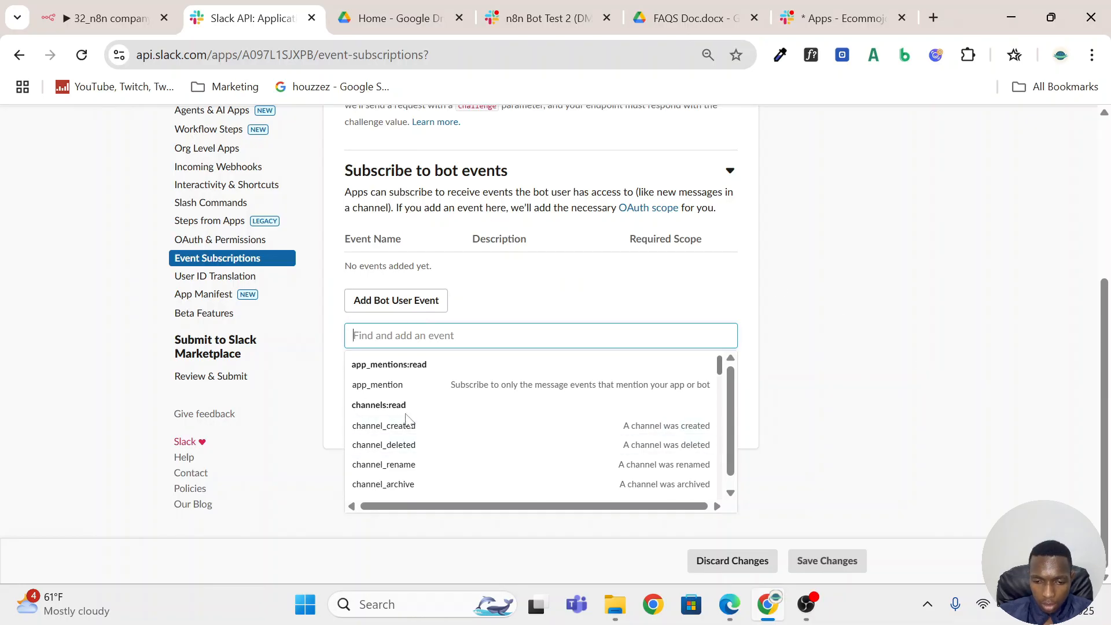
pyautogui.click(429, 385)
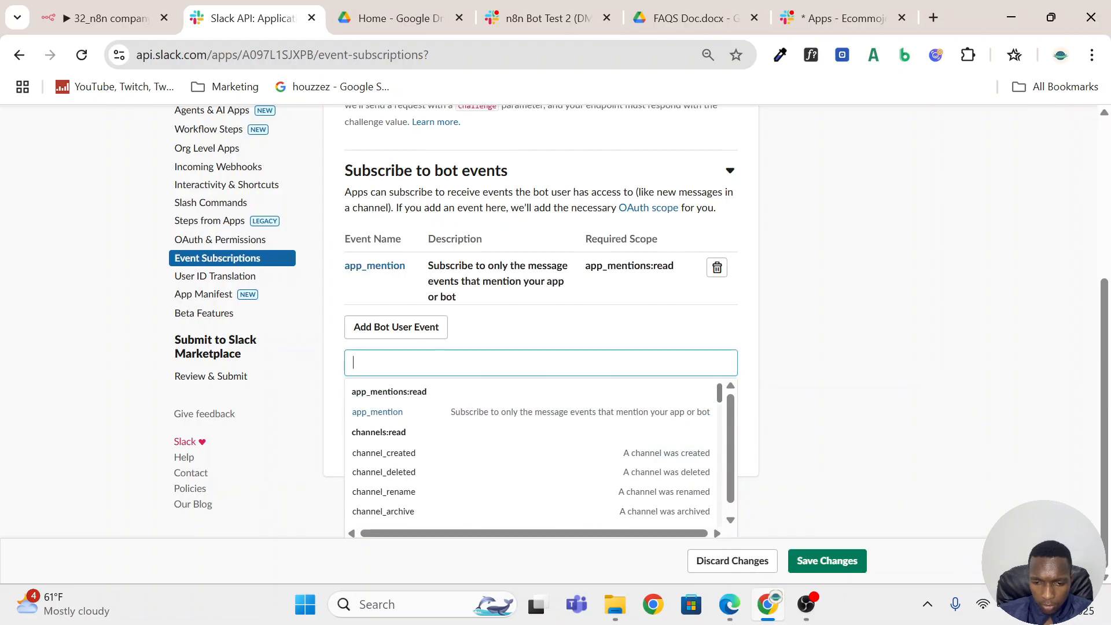
# Add the bot events im_history_changed, message.im, message.channels, message.groups and group_history_changed, and save the event subscription changes.
pyautogui.scroll(-1, 446, 405)
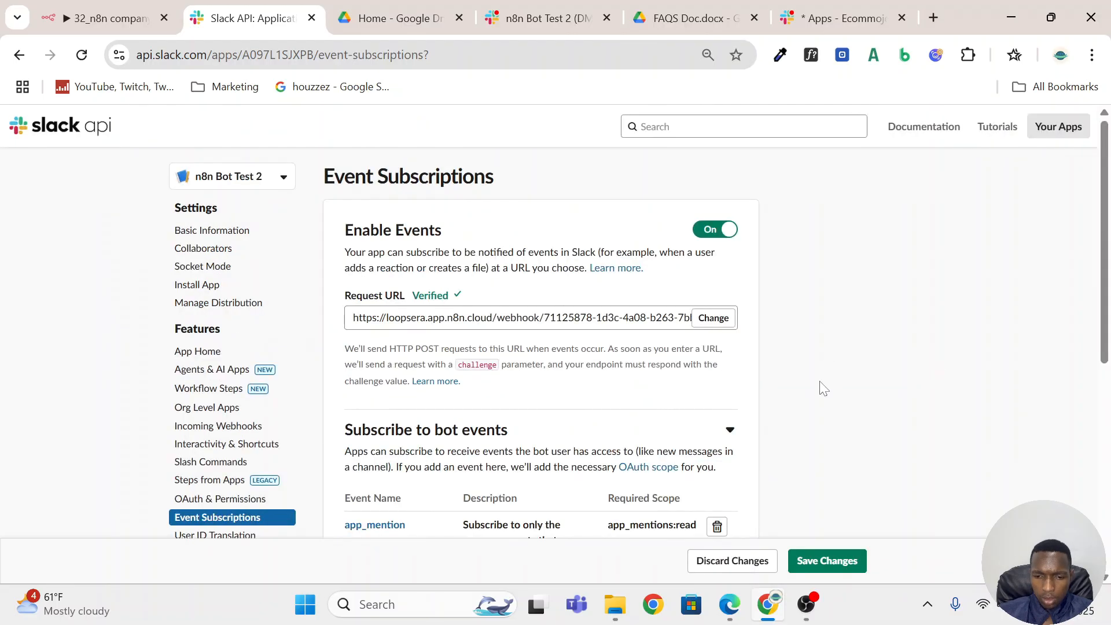
pyautogui.scroll(-3, 777, 390)
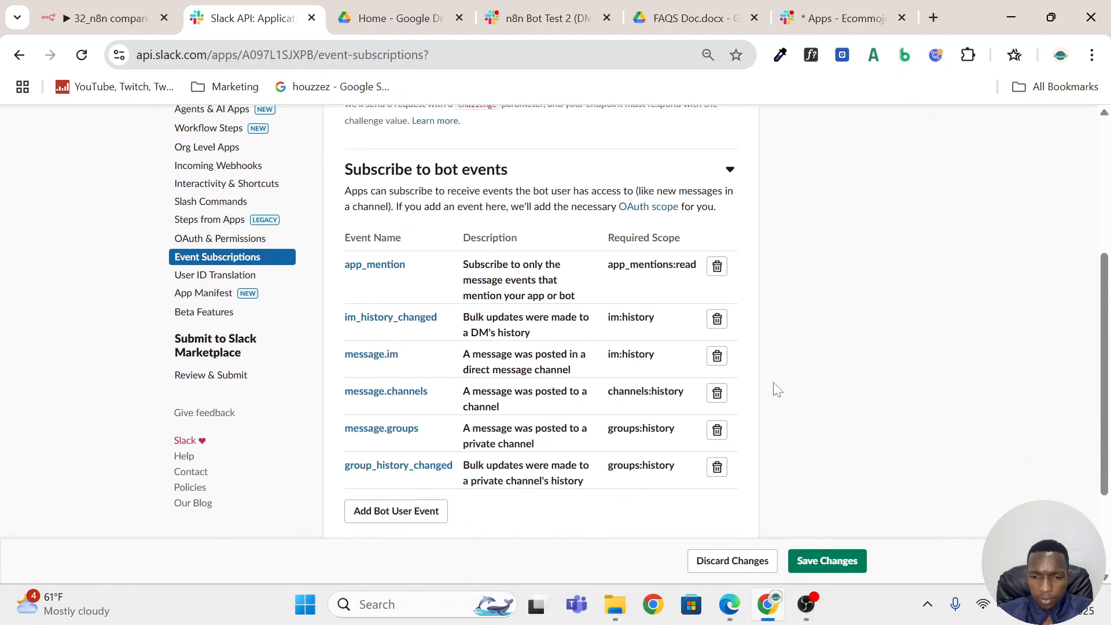
pyautogui.scroll(-2, 711, 376)
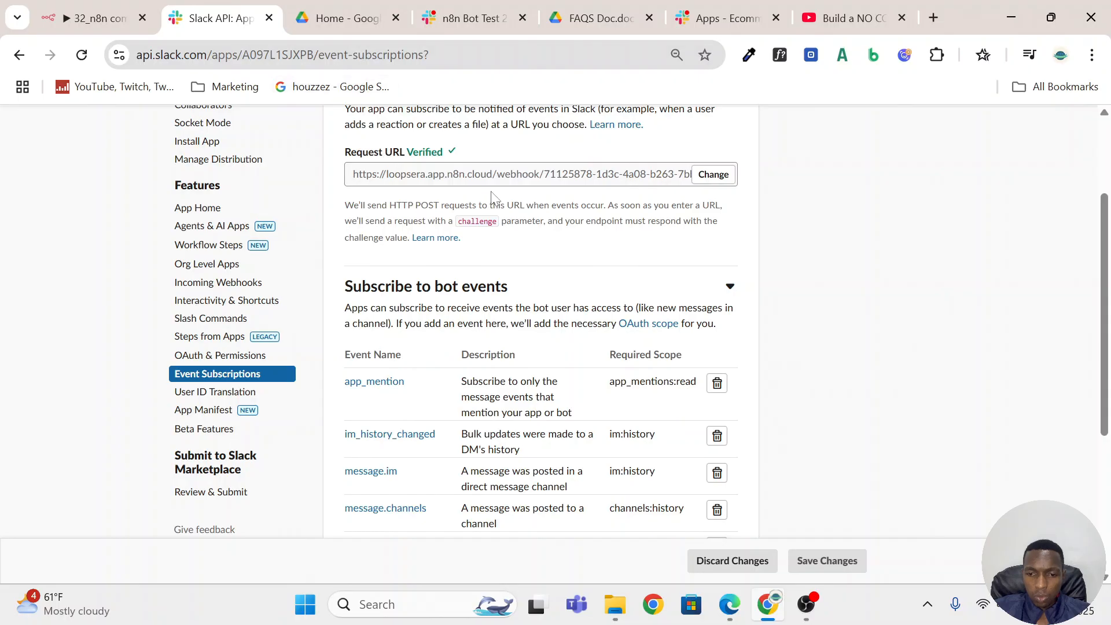
pyautogui.scroll(2, 491, 195)
pyautogui.scroll(-4, 480, 188)
pyautogui.scroll(1, 468, 182)
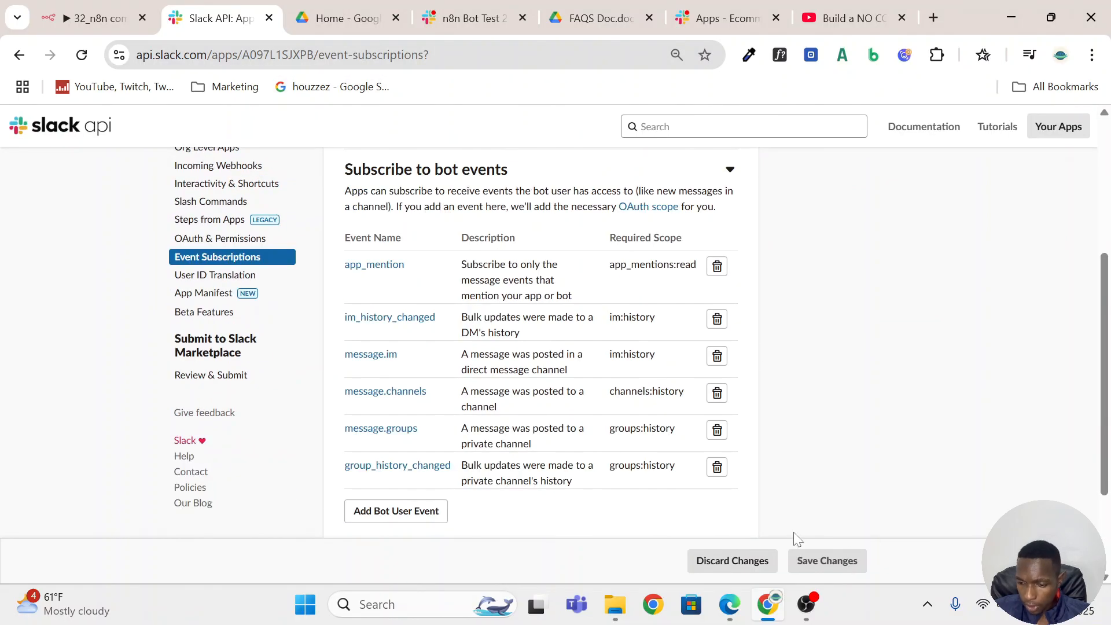
# Send "hi" to n8n Bot Test 2 in Slack and copy the 54 ms execution of Jul 24, 00:09:18 into the n8n editor.
pyautogui.click(431, 19)
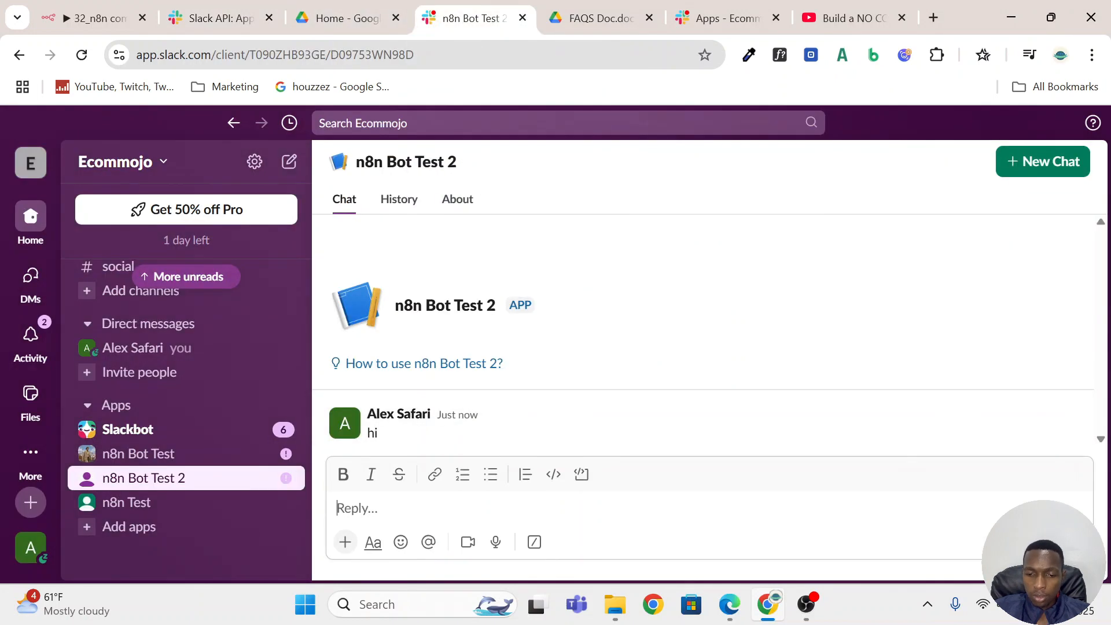
pyautogui.click(67, 7)
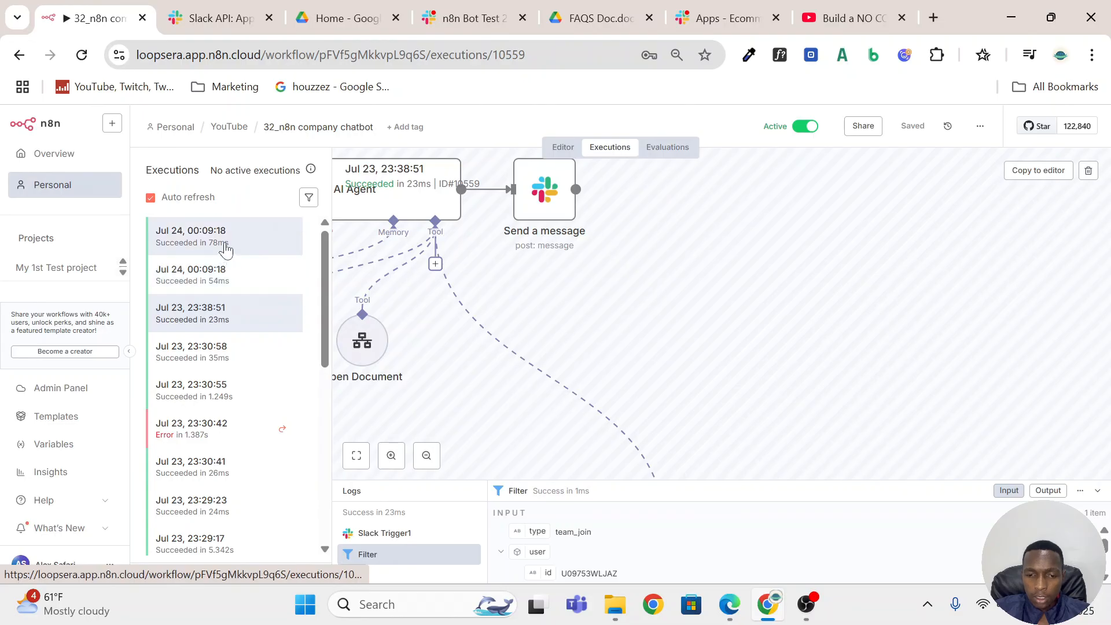
pyautogui.click(218, 276)
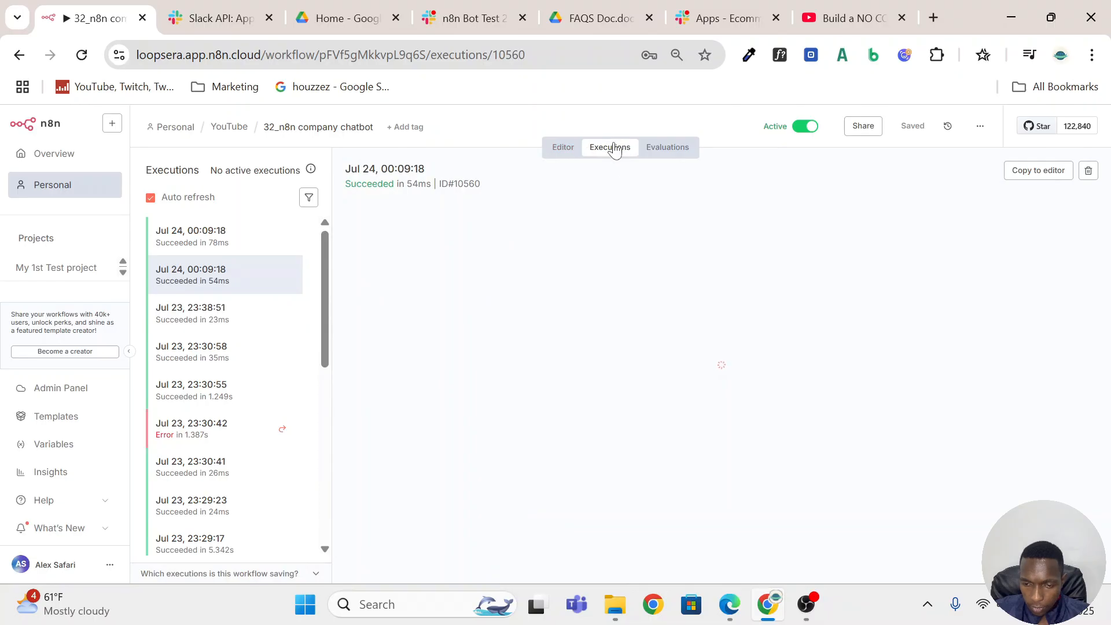
pyautogui.click(1038, 177)
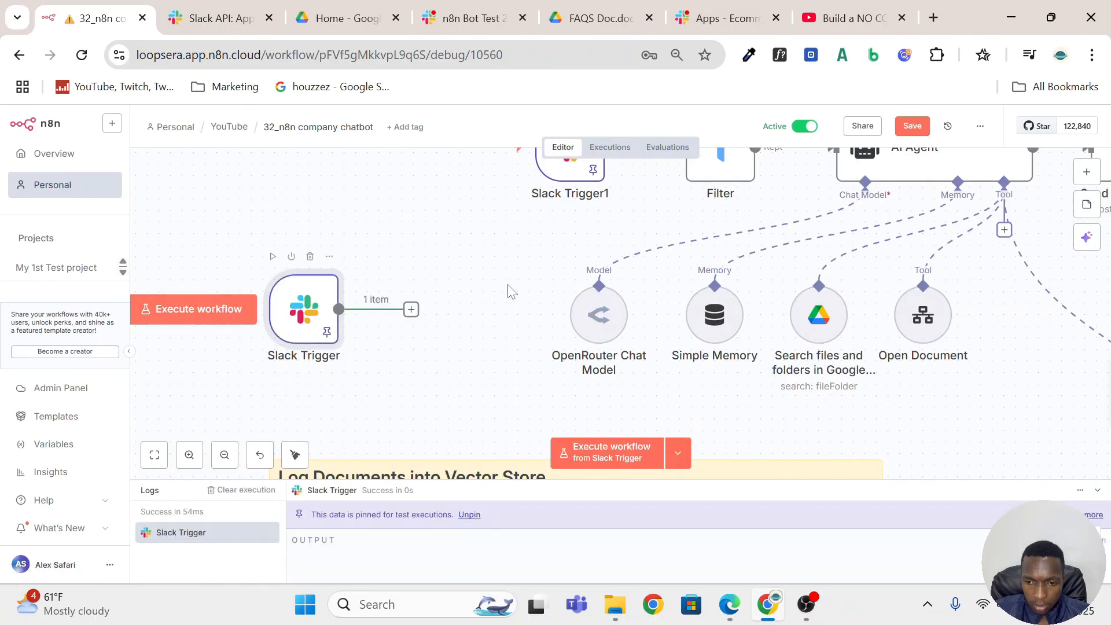
# Open the Slack Trigger node and examine the imported message data in its output, including the assistant thread fields.
pyautogui.doubleClick(310, 328)
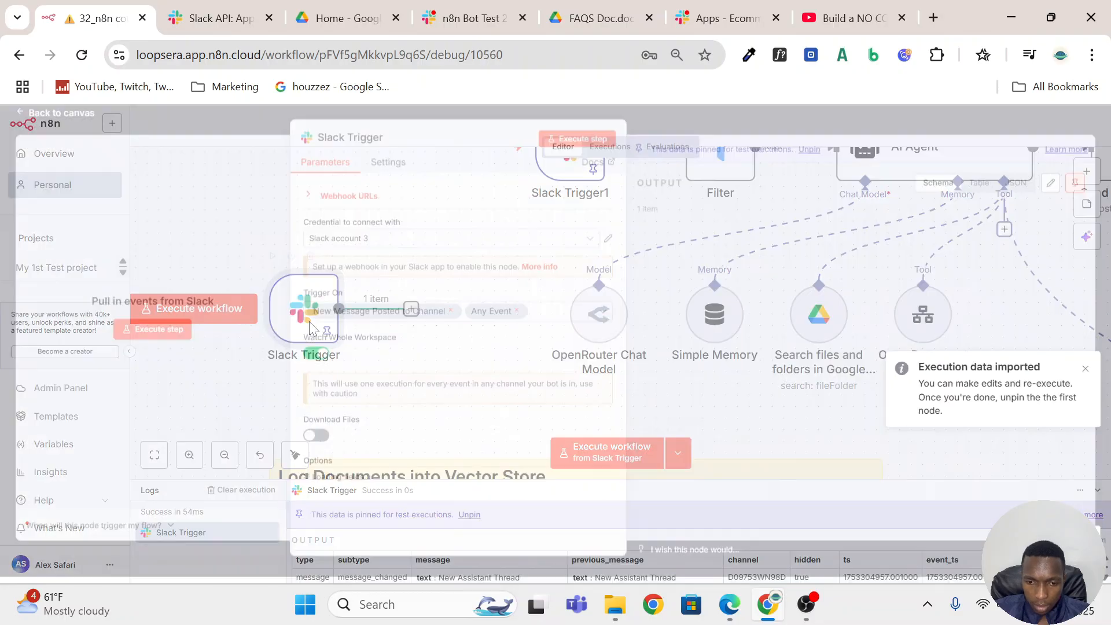
pyautogui.scroll(-10, 841, 321)
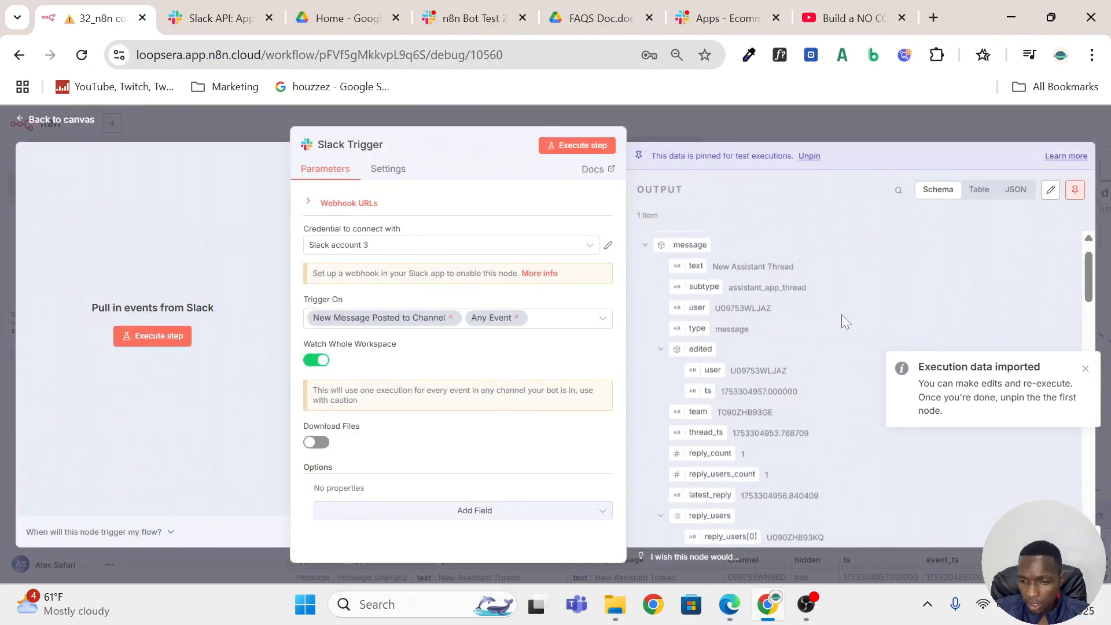
pyautogui.scroll(-6, 841, 314)
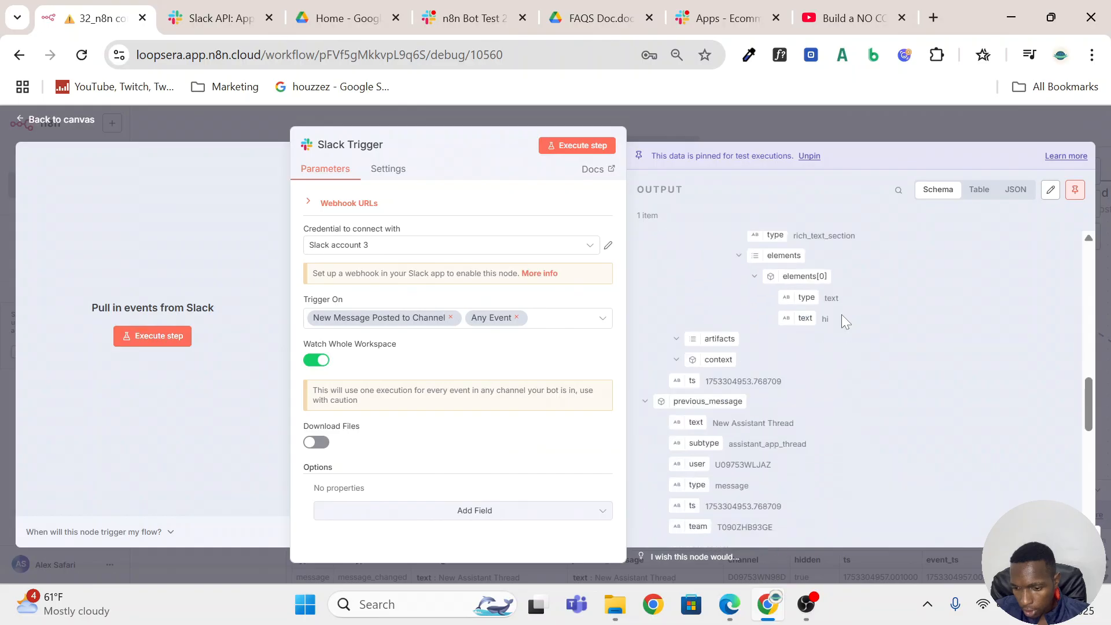
pyautogui.scroll(4, 841, 314)
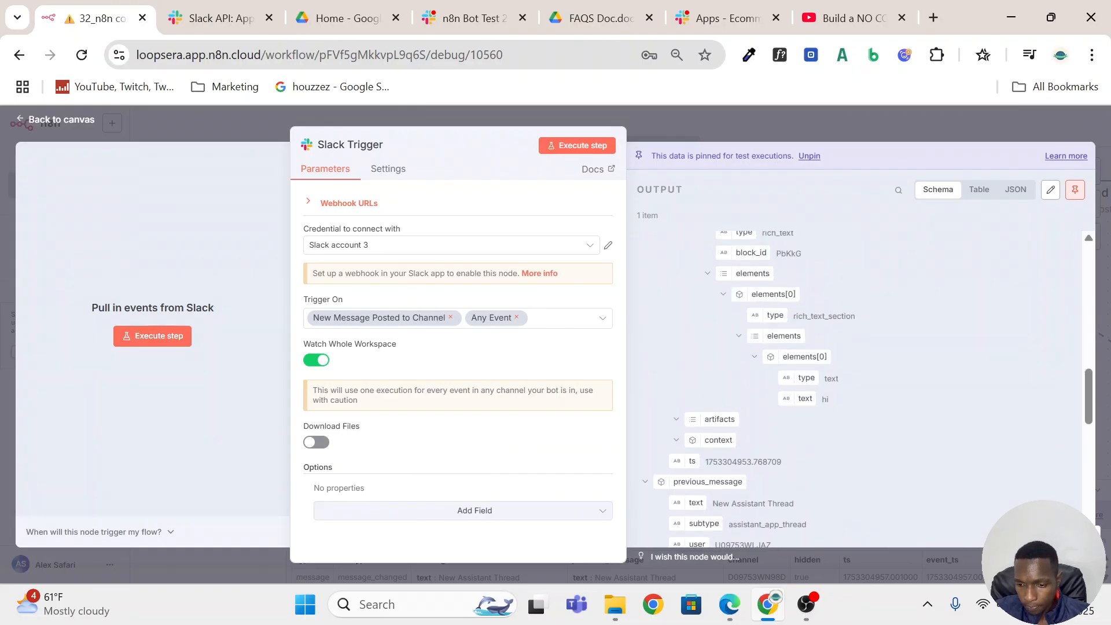
pyautogui.scroll(-8, 842, 315)
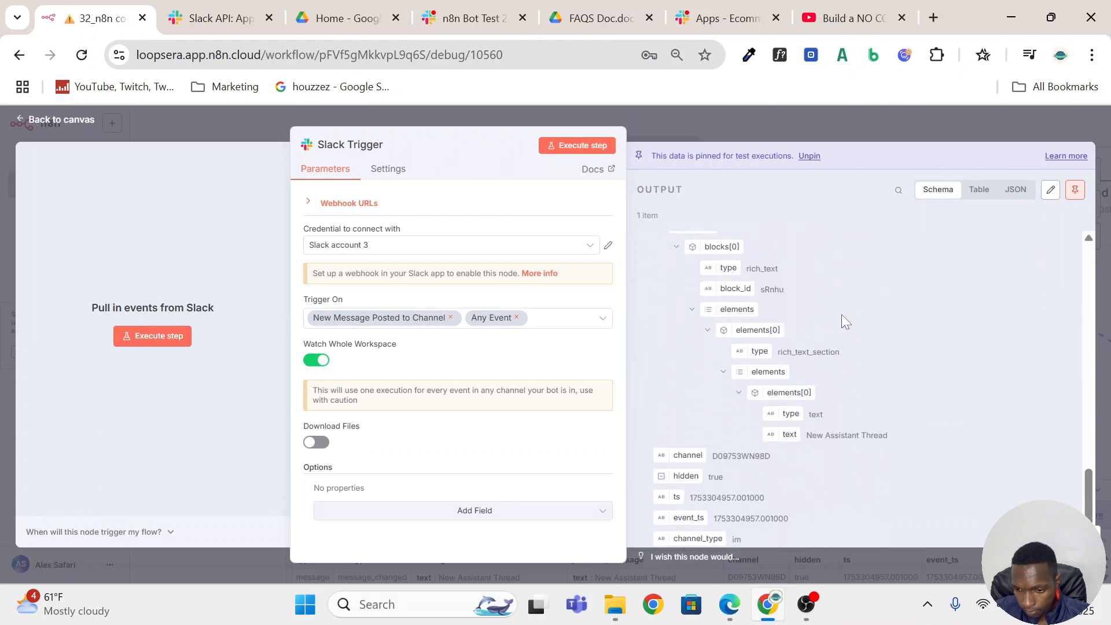
pyautogui.scroll(8, 841, 314)
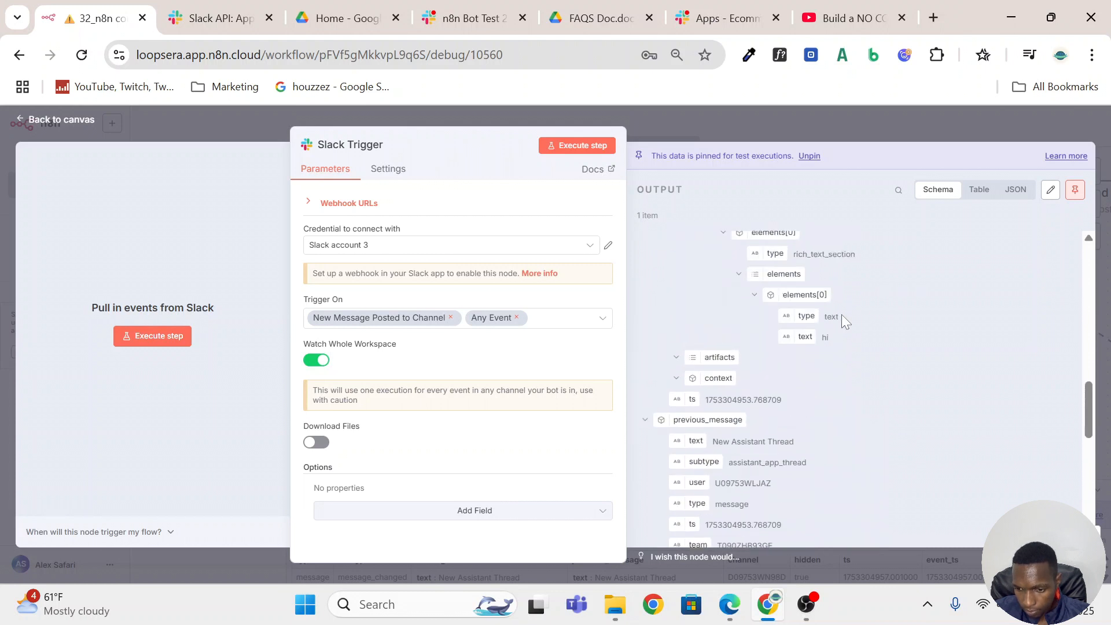
pyautogui.scroll(5, 841, 314)
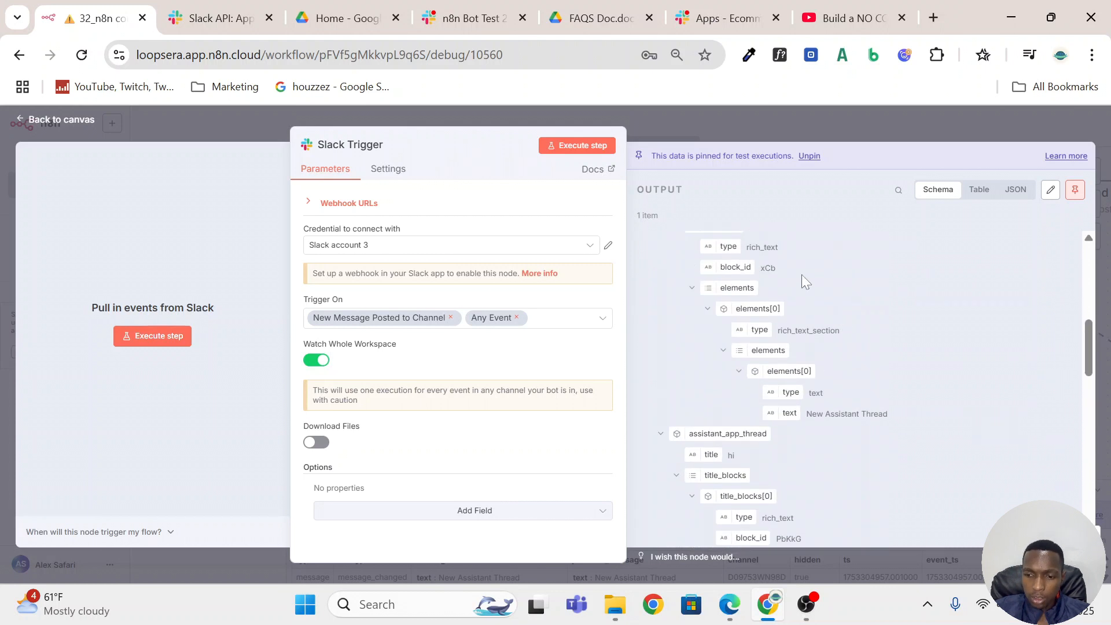
pyautogui.scroll(3, 801, 274)
pyautogui.click(724, 122)
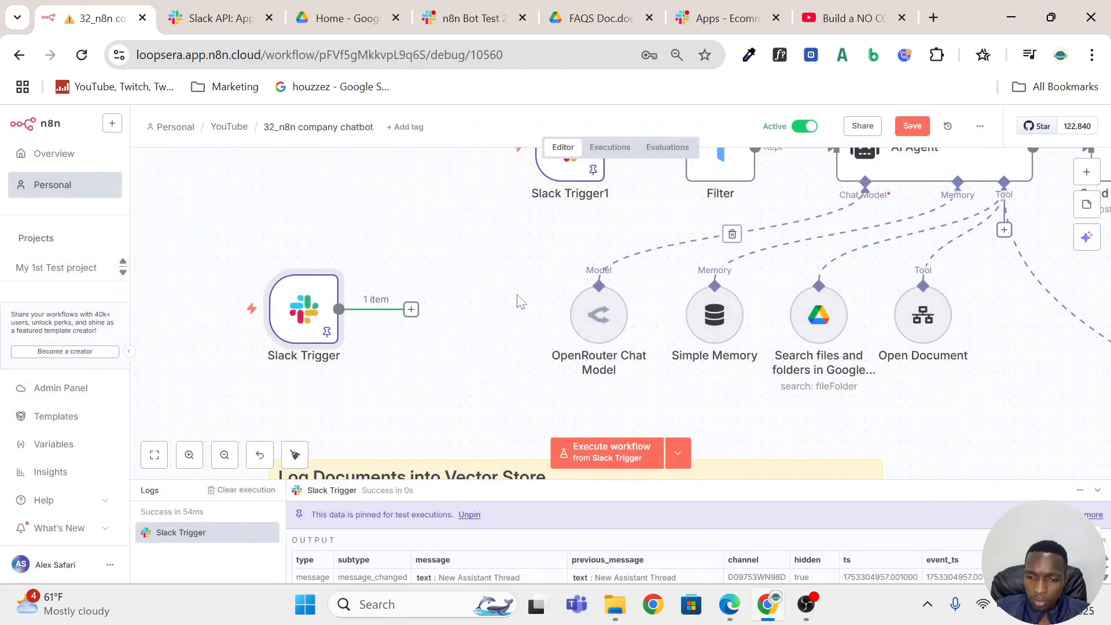
# Move the Slack Trigger node above Slack Trigger1, connect it directly to the AI Agent, and save the workflow.
pyautogui.scroll(2, 469, 313)
pyautogui.scroll(3, 470, 313)
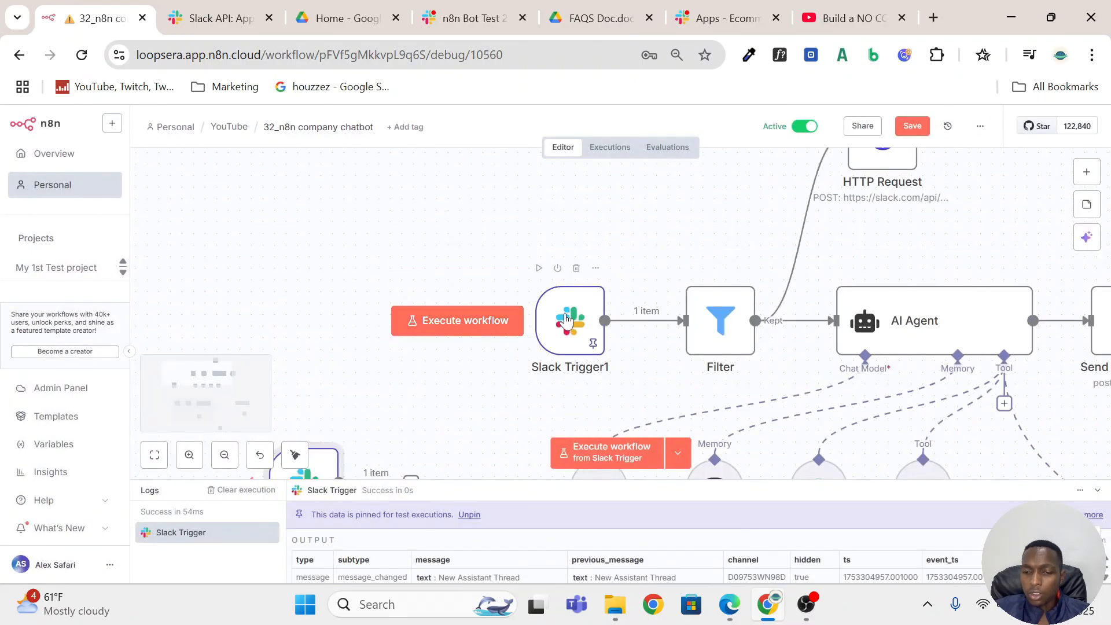
pyautogui.scroll(-2, 726, 292)
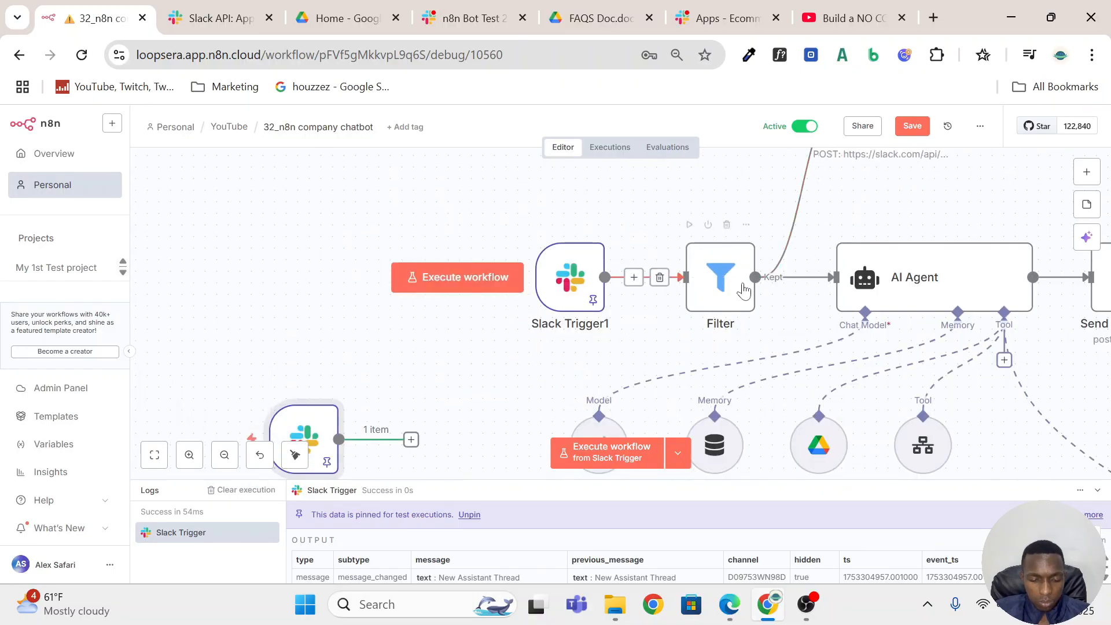
pyautogui.moveTo(299, 439); pyautogui.dragTo(456, 213)
pyautogui.moveTo(561, 204); pyautogui.dragTo(833, 339)
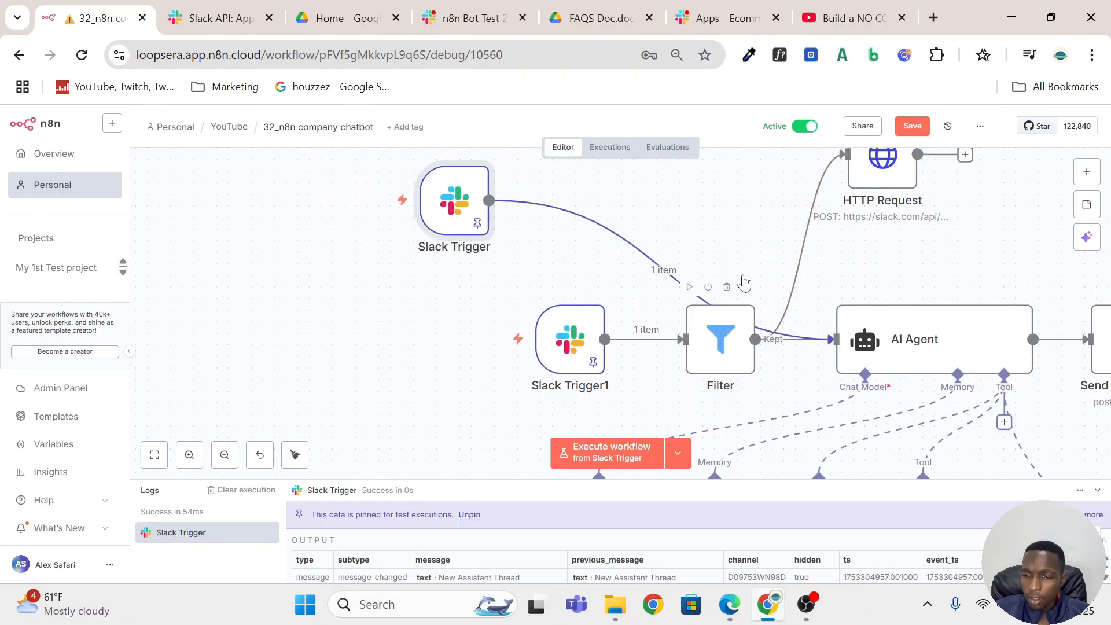
pyautogui.click(906, 132)
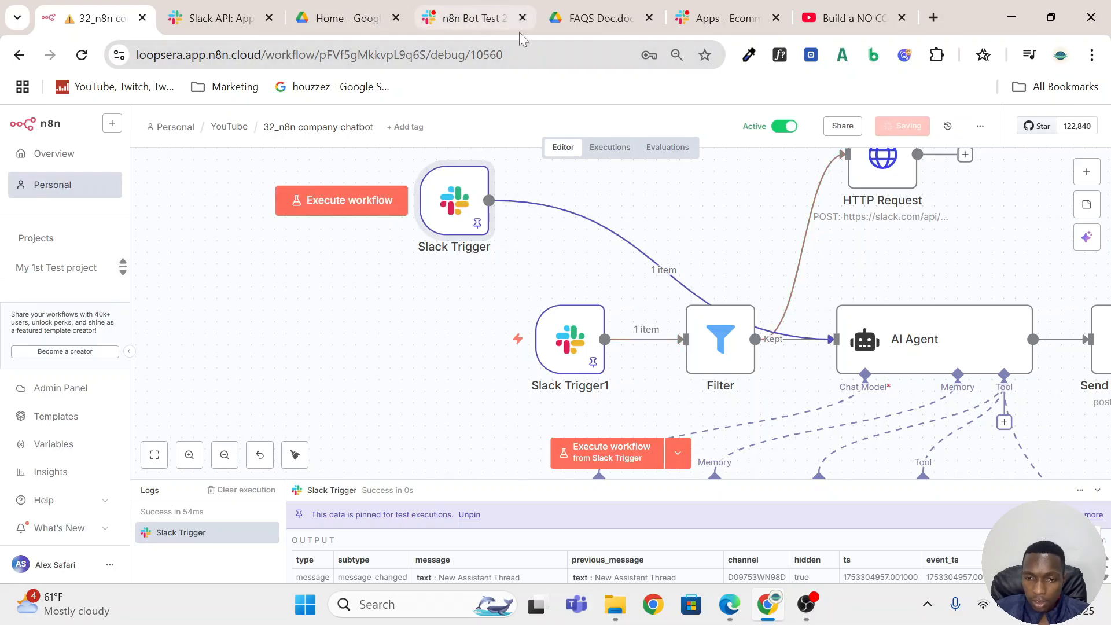
# Return to the n8n Bot Test 2 chat in Slack and send another "hi" to test the connected workflow.
pyautogui.click(450, 18)
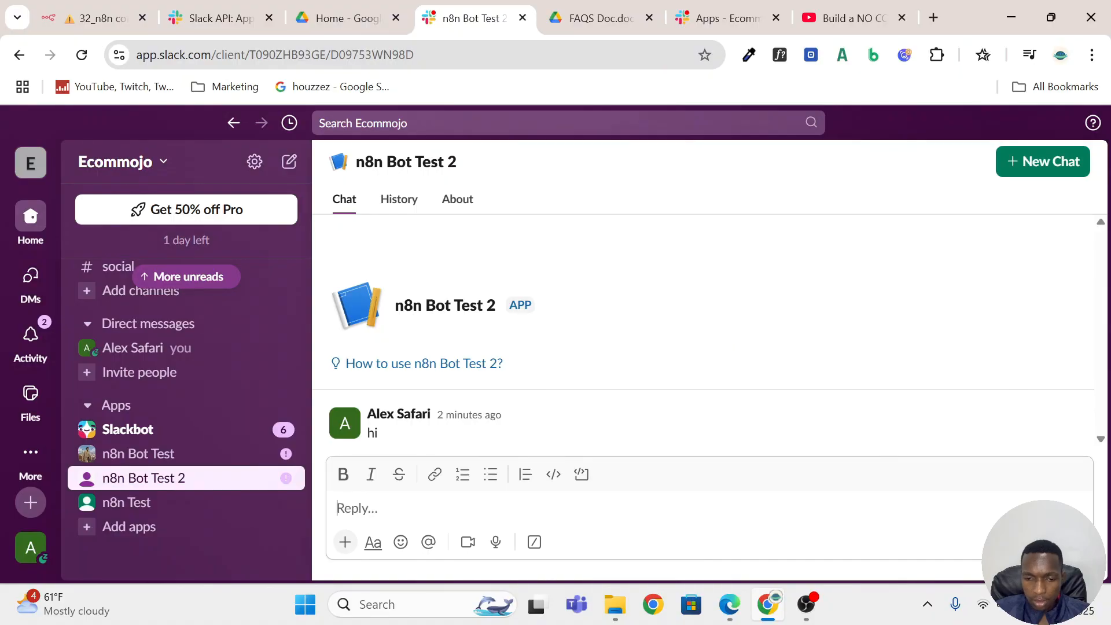
pyautogui.write('hi')
pyautogui.press('Return')
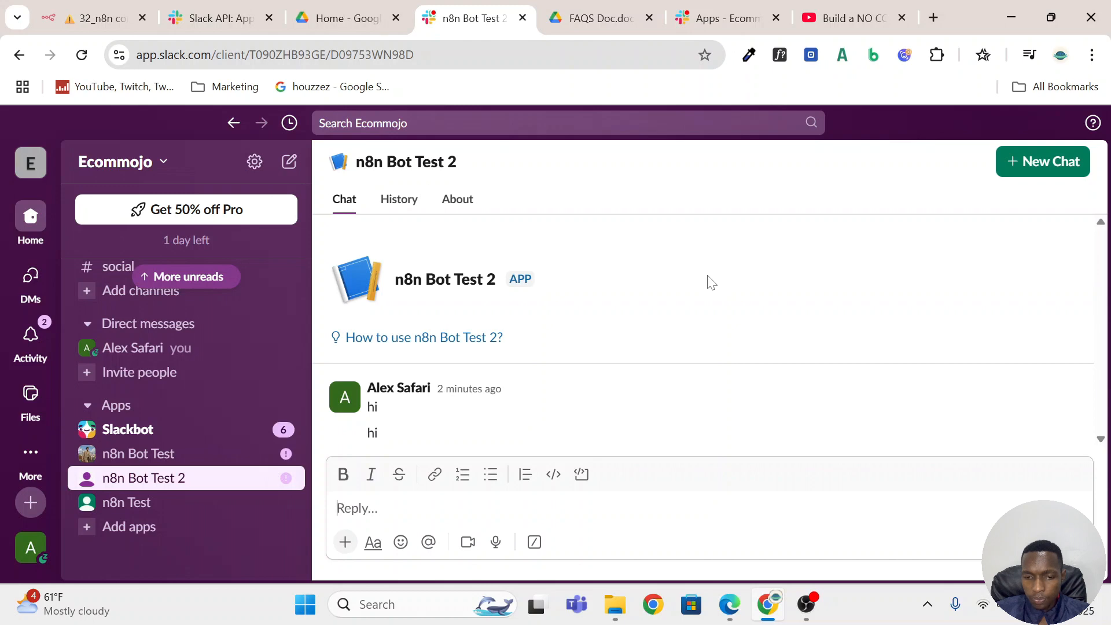
# Return to the n8n workflow and load the failed Jul 24, 00:11:35 execution into the editor for debugging.
pyautogui.click(95, 18)
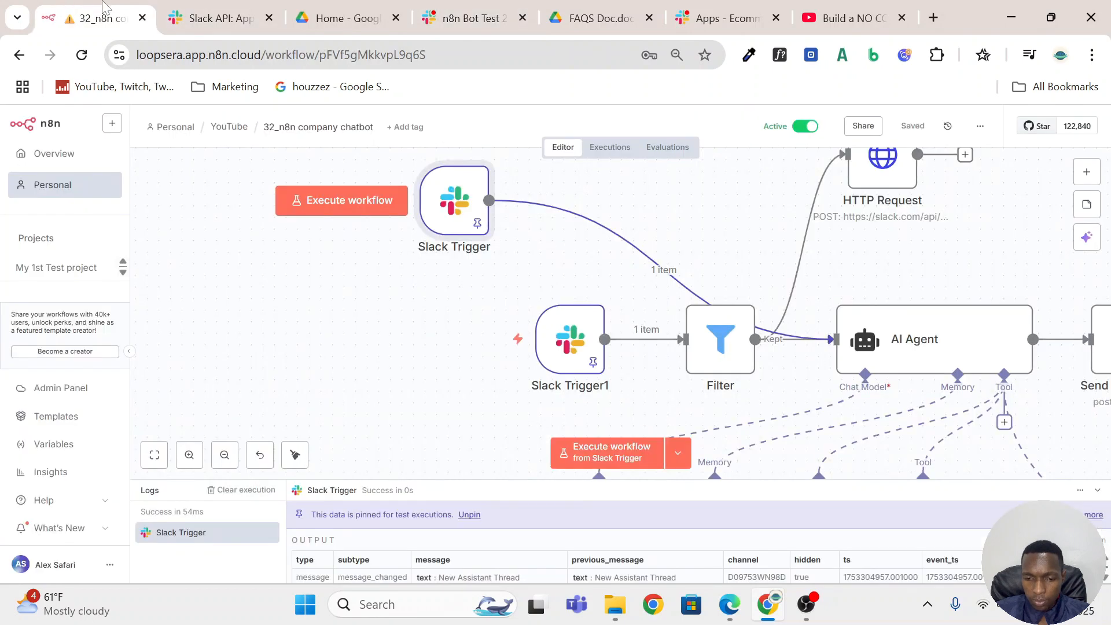
pyautogui.click(609, 150)
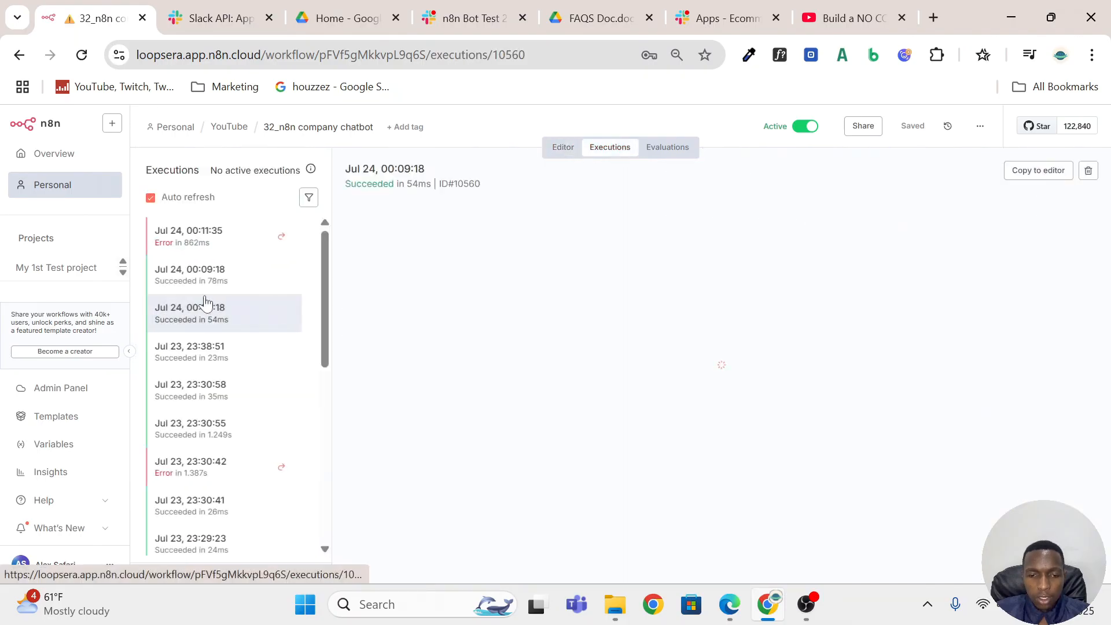
pyautogui.click(202, 243)
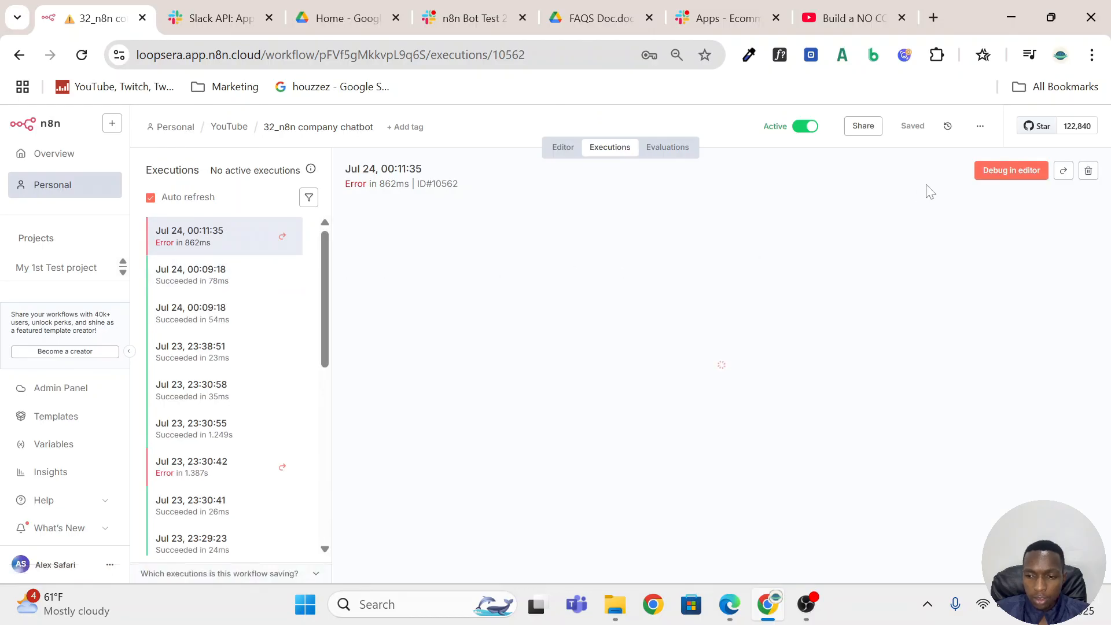
pyautogui.click(1030, 177)
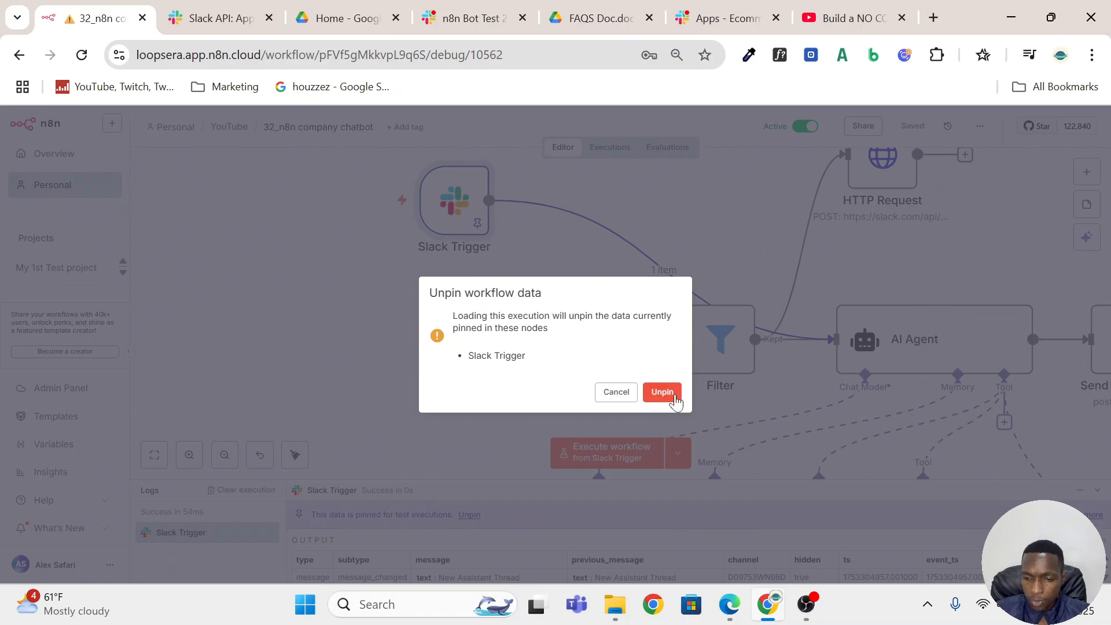
pyautogui.click(662, 392)
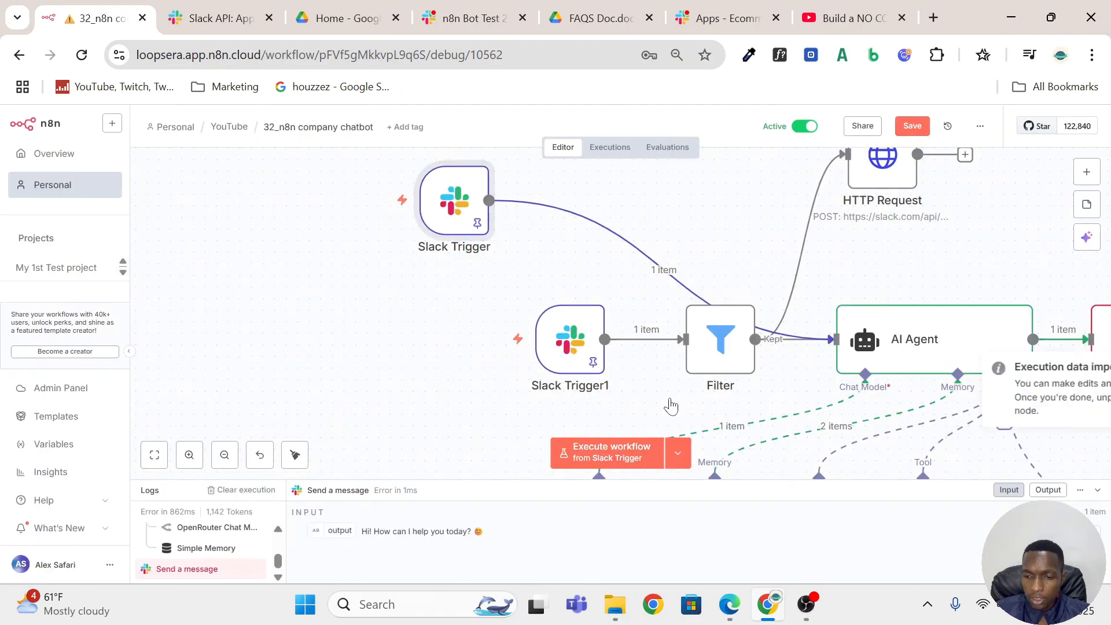
# Open the AI Agent node to check its user message prompt and output, and return to the canvas.
pyautogui.click(866, 338)
pyautogui.doubleClick(866, 339)
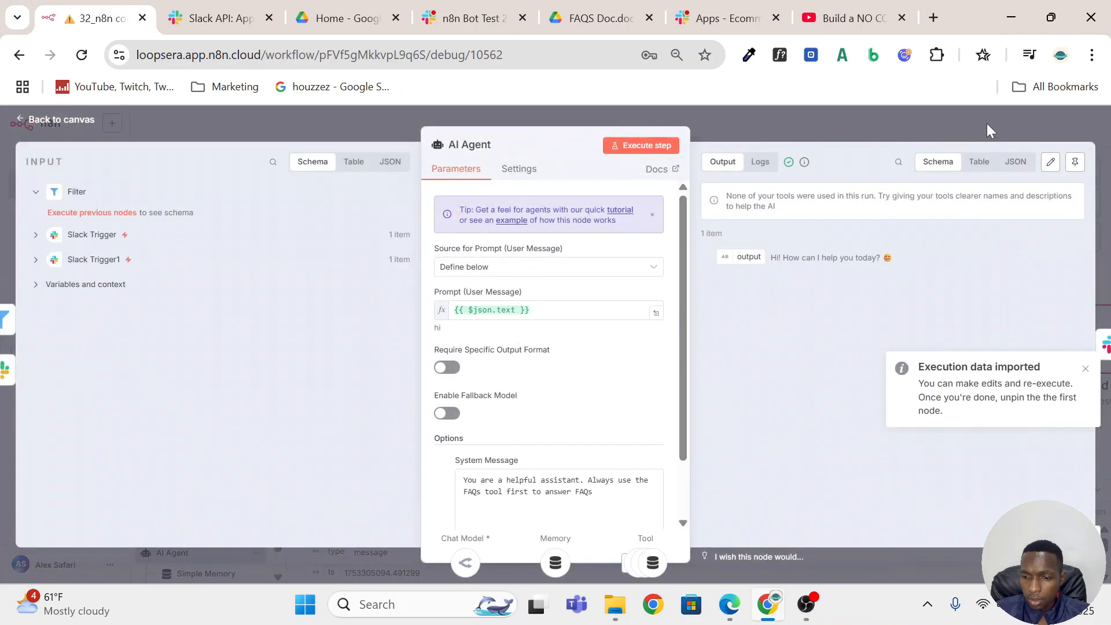
pyautogui.click(995, 116)
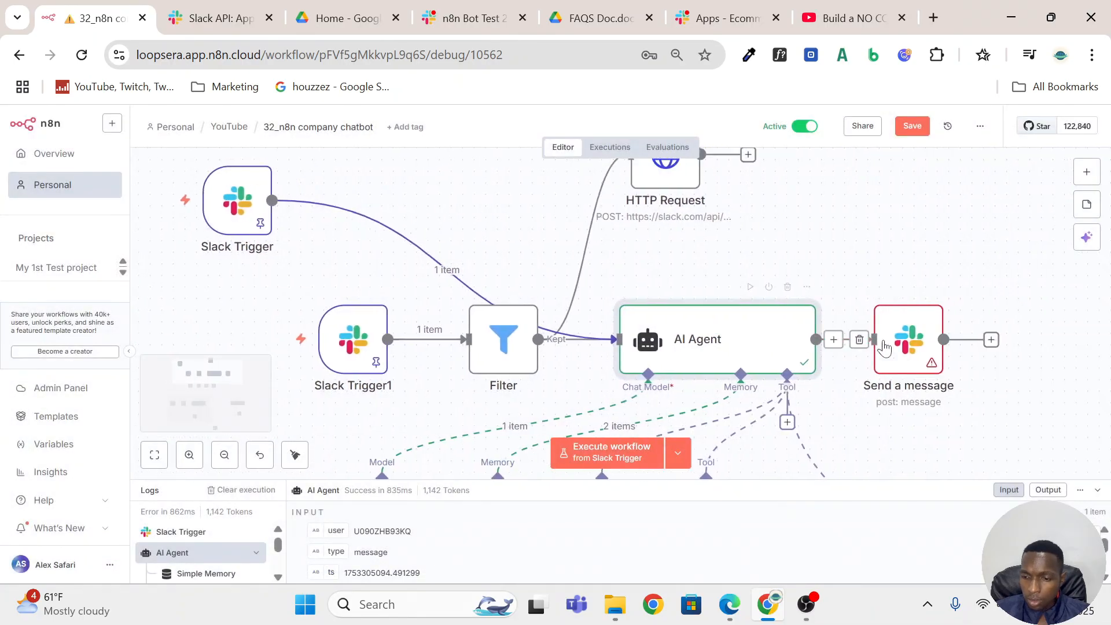
# Open the Send a message node after the AI Agent and set its credential to Slack account 3.
pyautogui.hscroll(3, 884, 346)
pyautogui.click(807, 335)
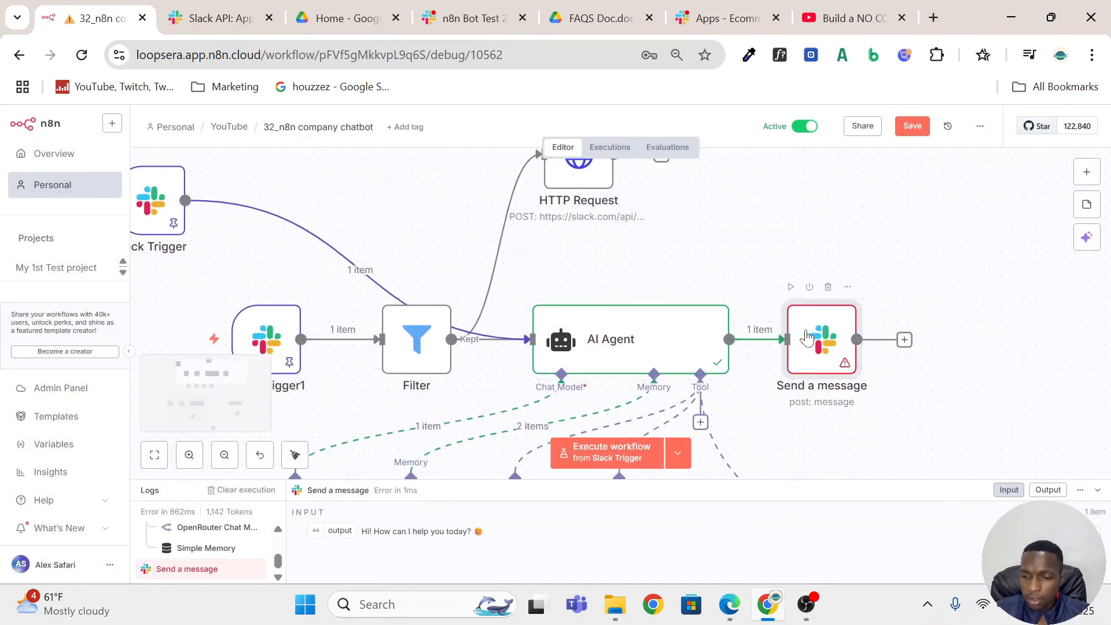
pyautogui.doubleClick(807, 336)
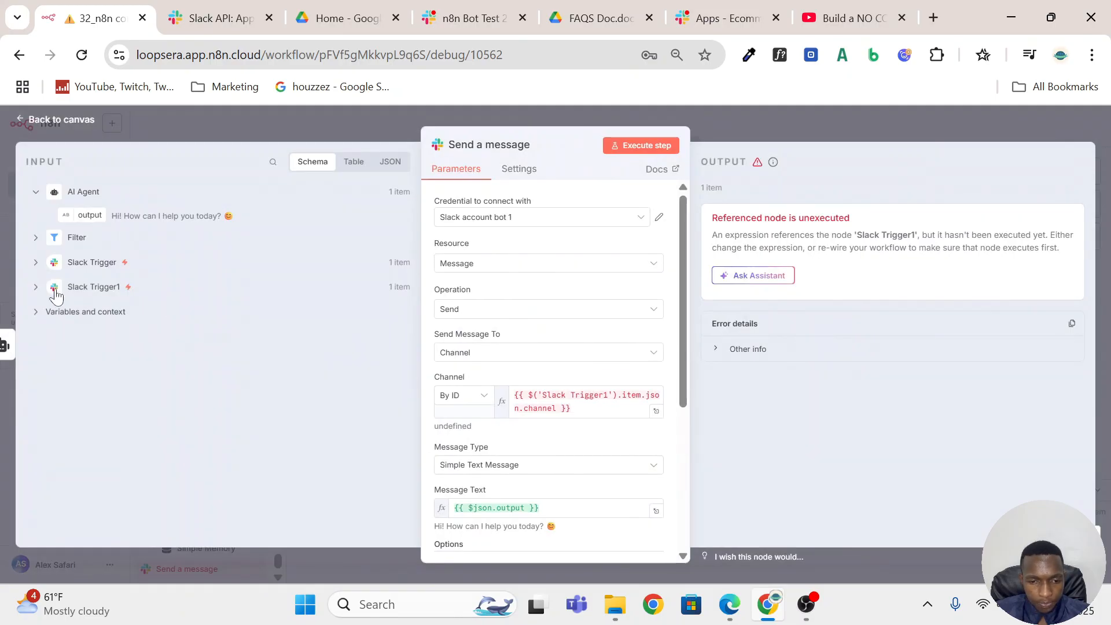
pyautogui.click(35, 288)
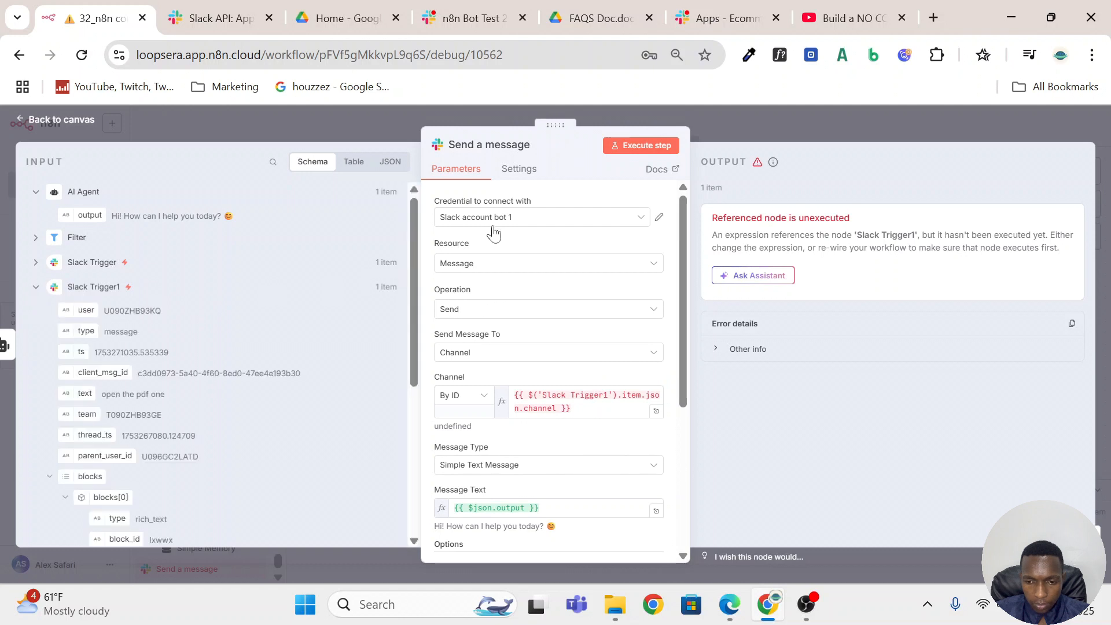
pyautogui.click(509, 218)
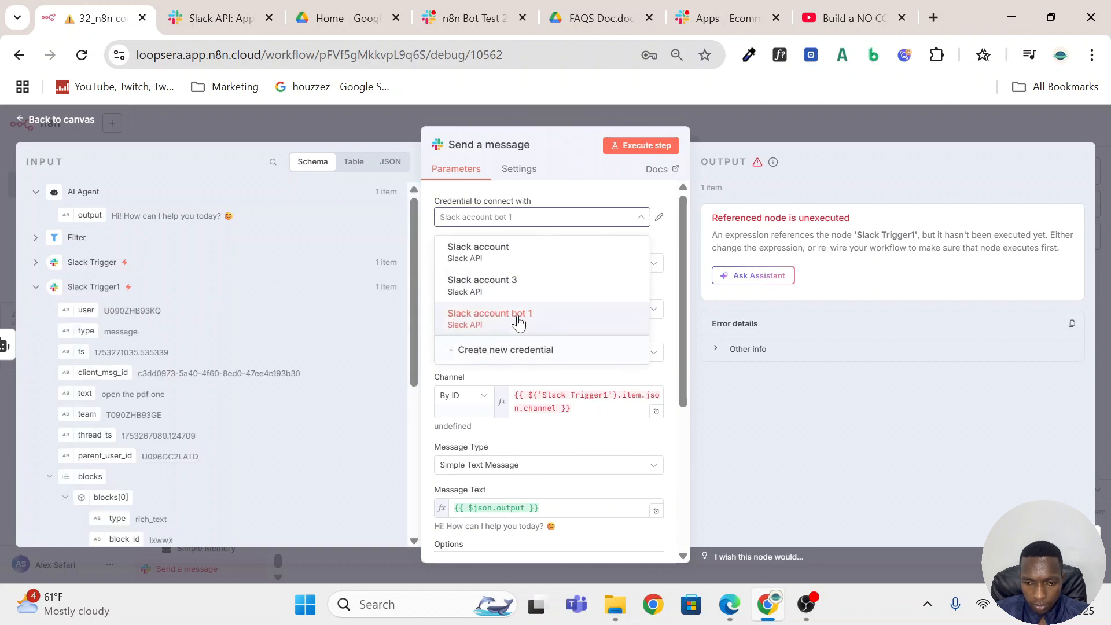
pyautogui.click(593, 189)
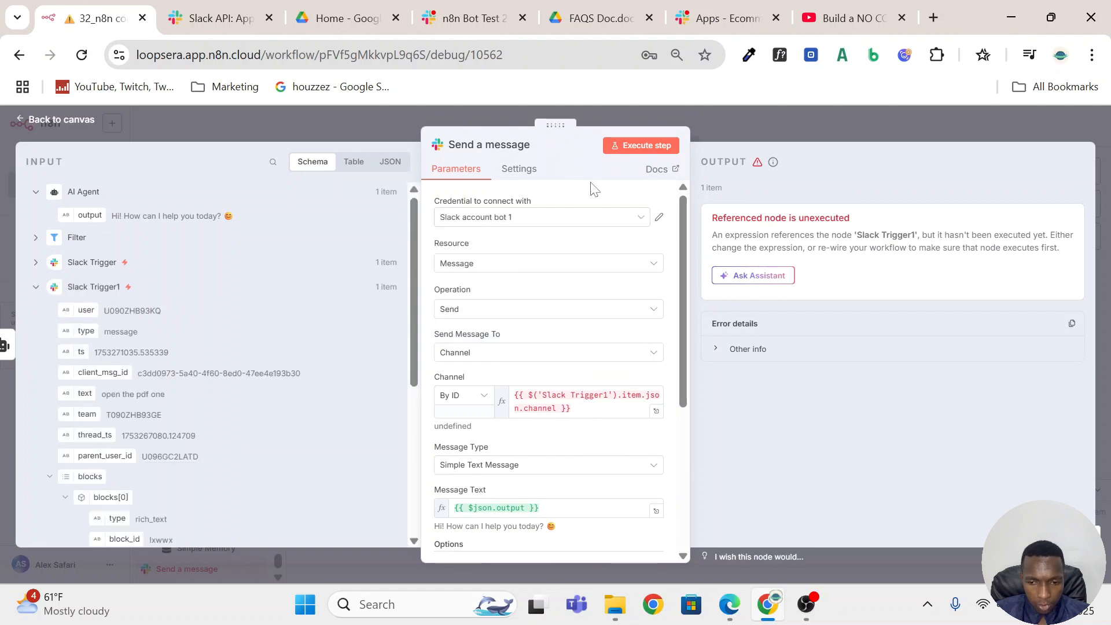
pyautogui.click(558, 221)
pyautogui.click(535, 284)
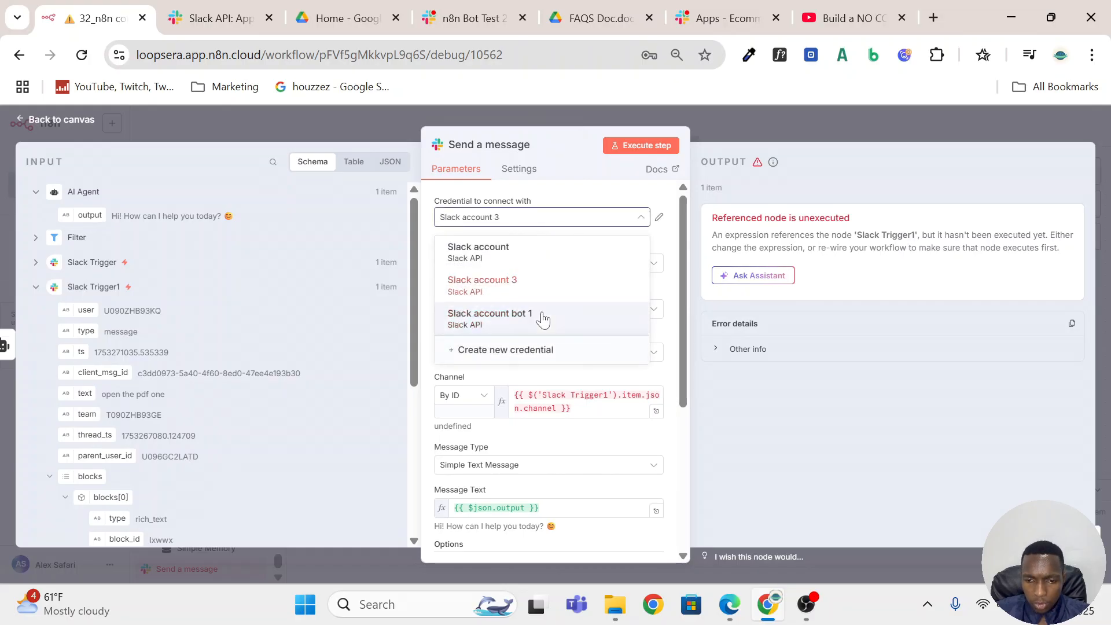
# Execute the Send a message node and examine its error and the Slack Trigger input data.
pyautogui.click(645, 146)
pyautogui.press('Escape')
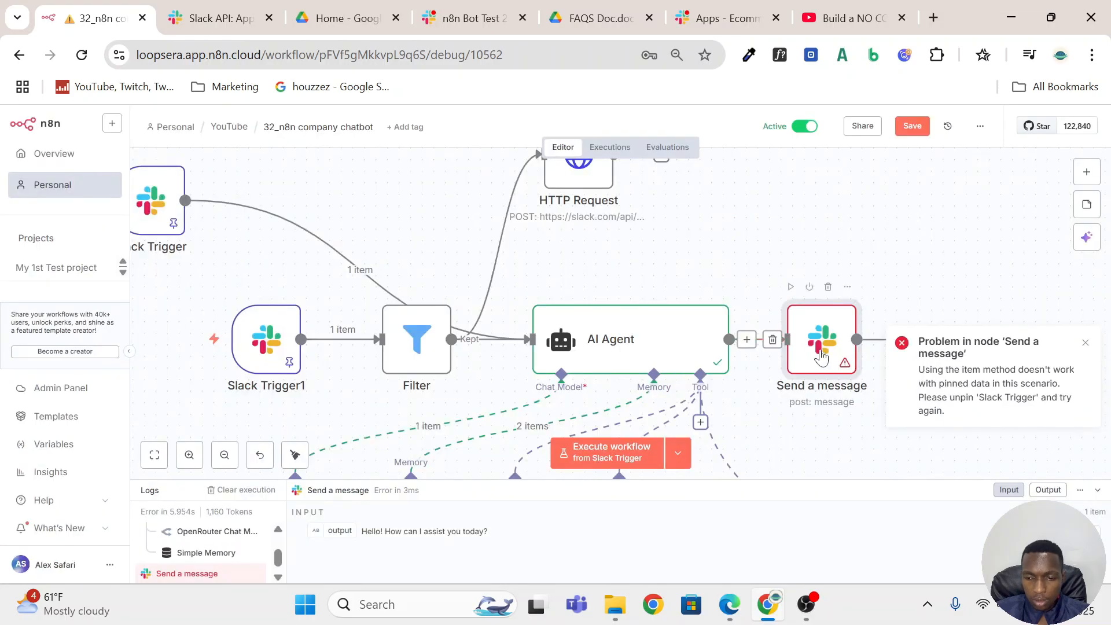
pyautogui.press('Return')
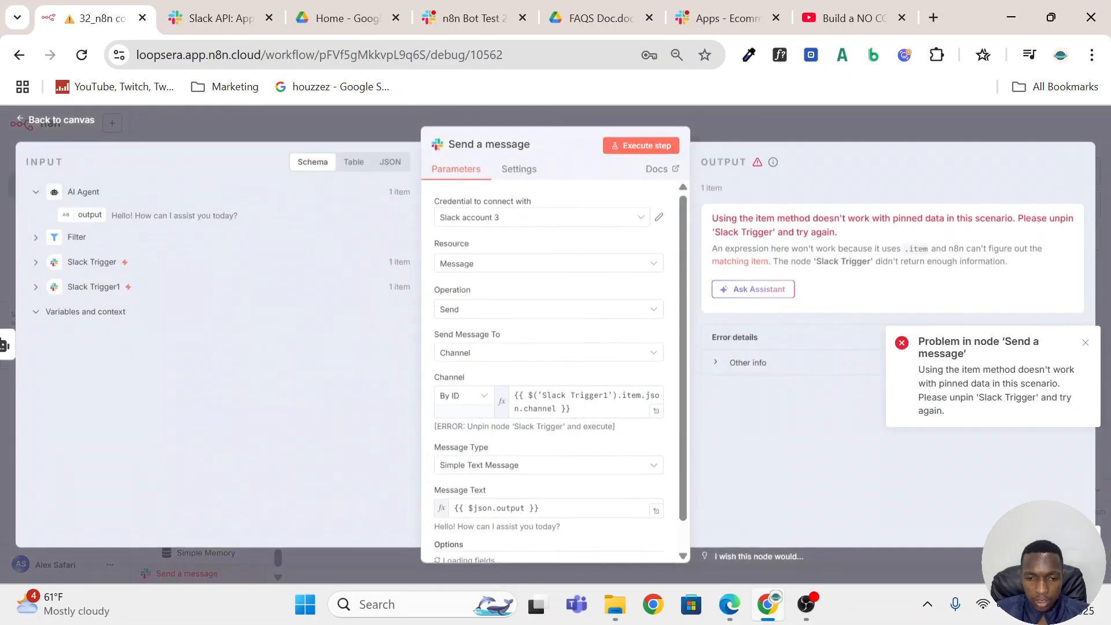
pyautogui.click(36, 262)
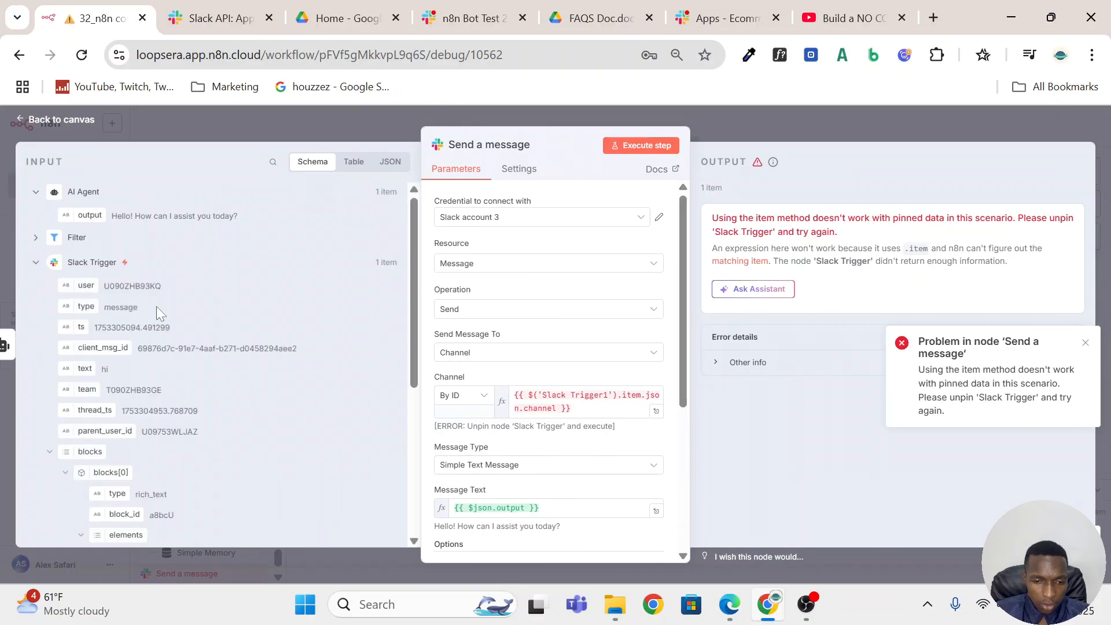
pyautogui.click(796, 116)
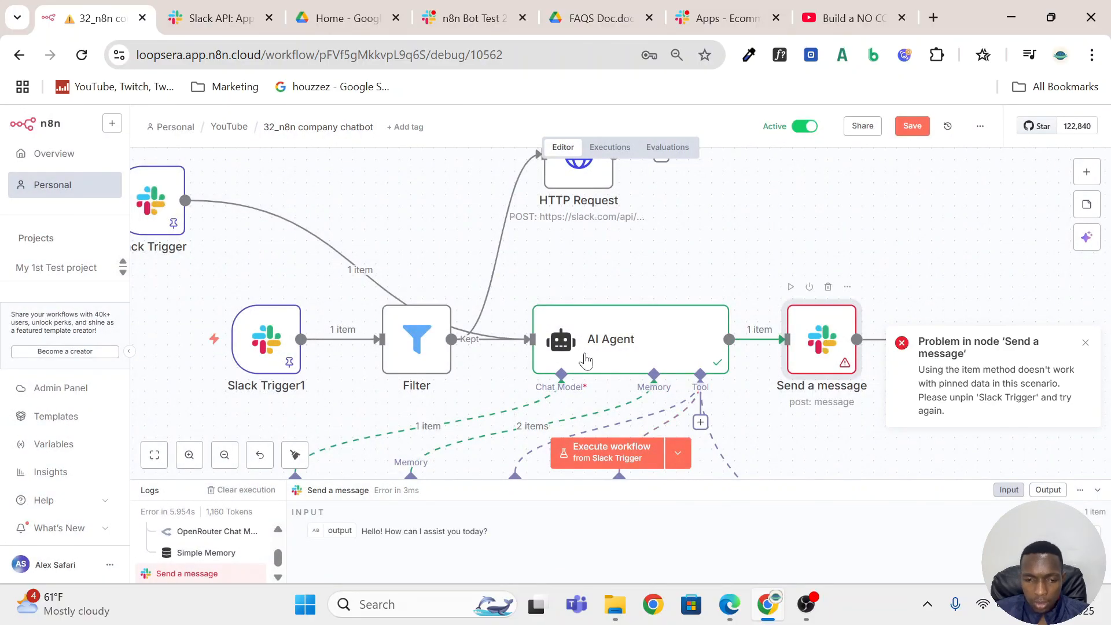
# Set the Send a message node's Channel ID expression to {{ $('Slack Trigger').item.json.channel }} and execute the node again.
pyautogui.press('Return')
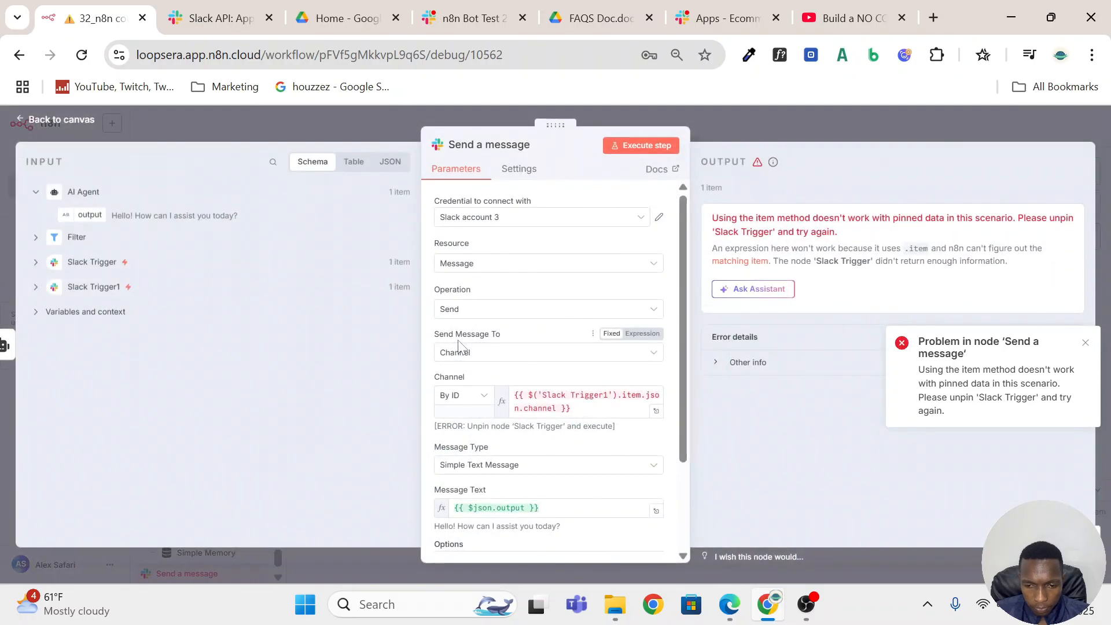
pyautogui.tripleClick(570, 402)
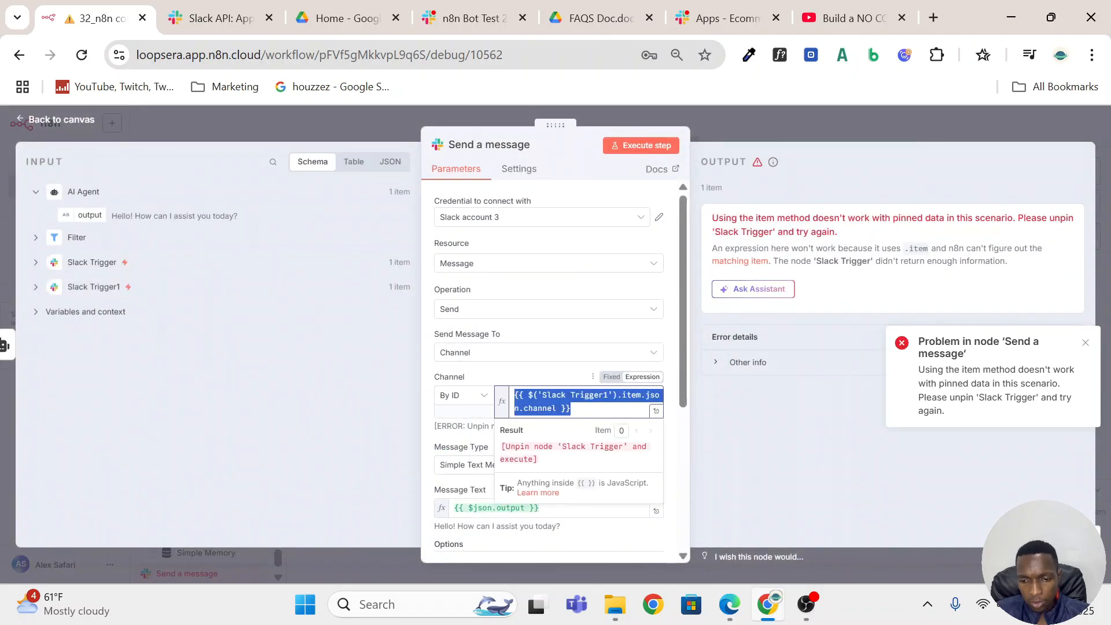
pyautogui.click(607, 395)
pyautogui.press('BackSpace')
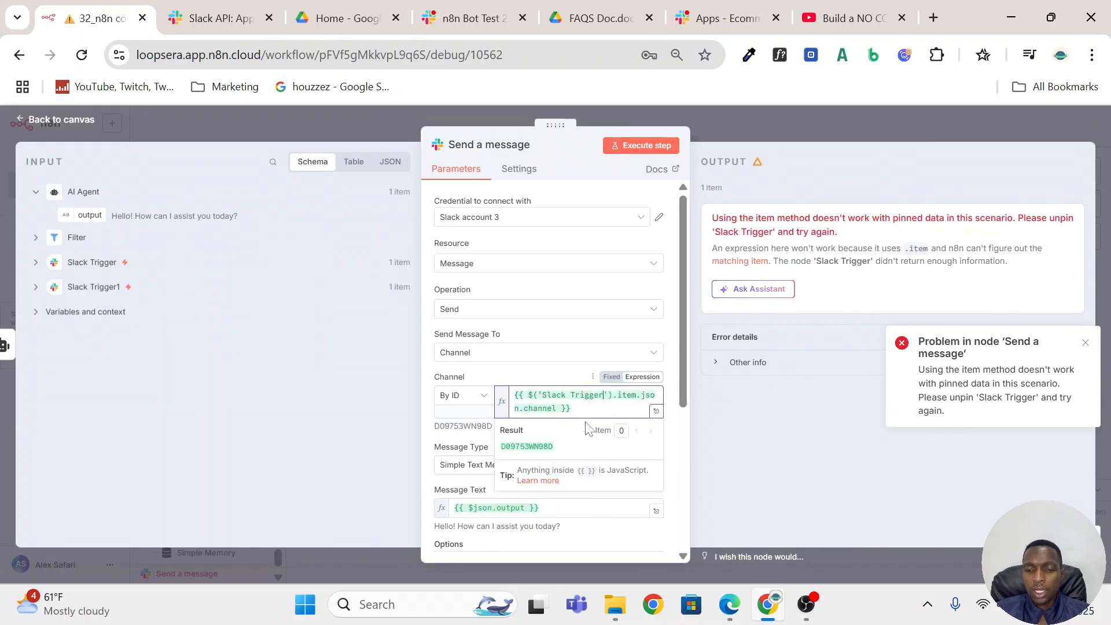
pyautogui.click(652, 149)
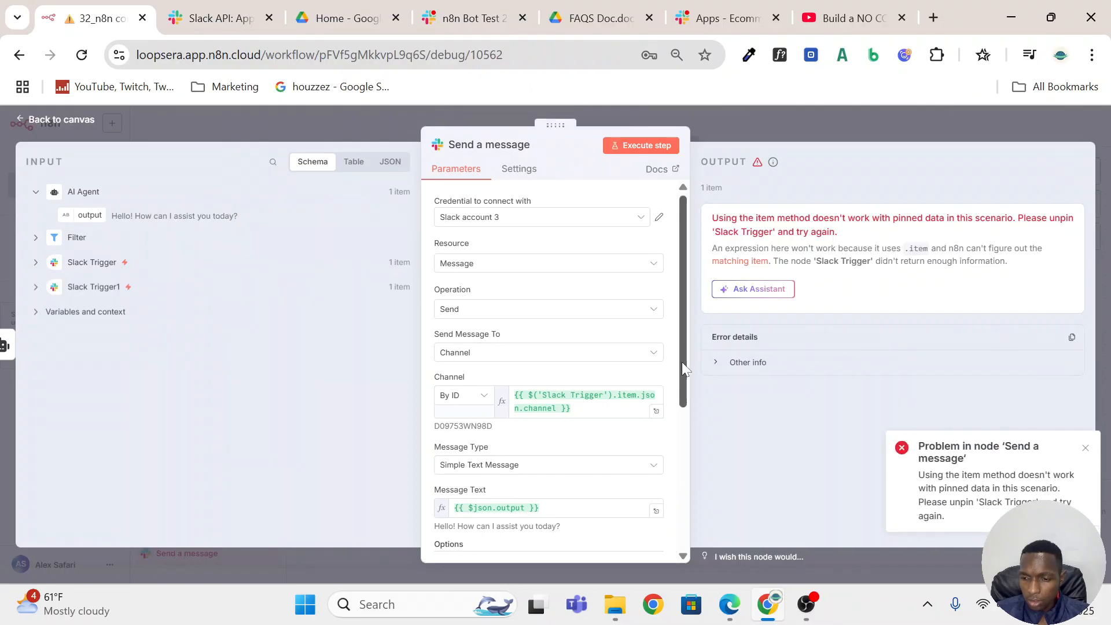
pyautogui.click(732, 121)
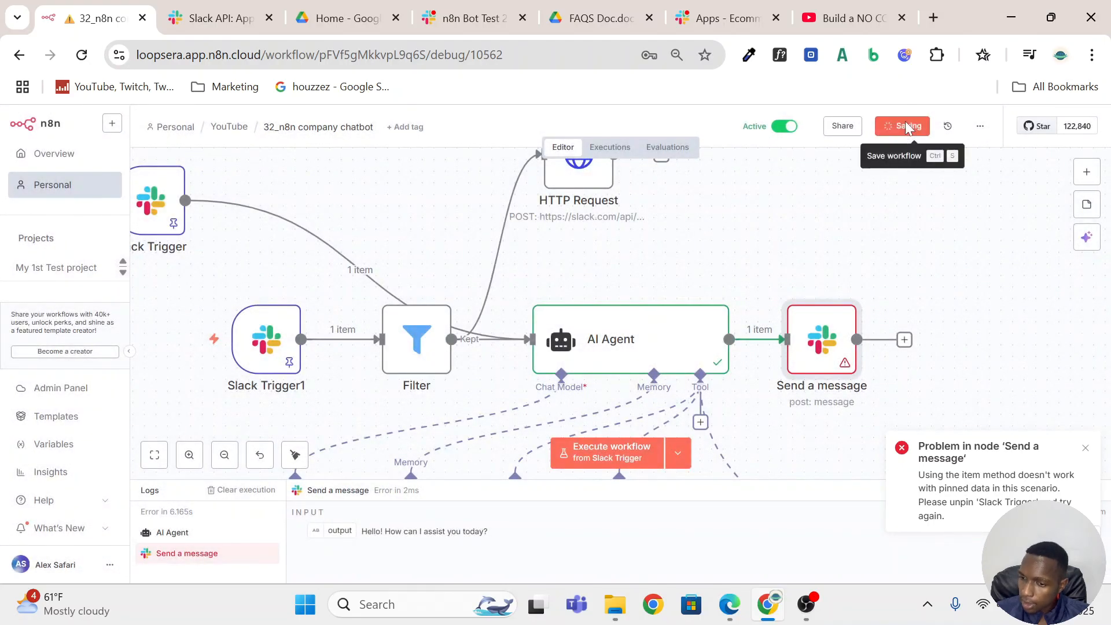
# Save the workflow and send another "hi" to n8n Bot Test 2 in Slack.
pyautogui.click(911, 127)
pyautogui.click(477, 17)
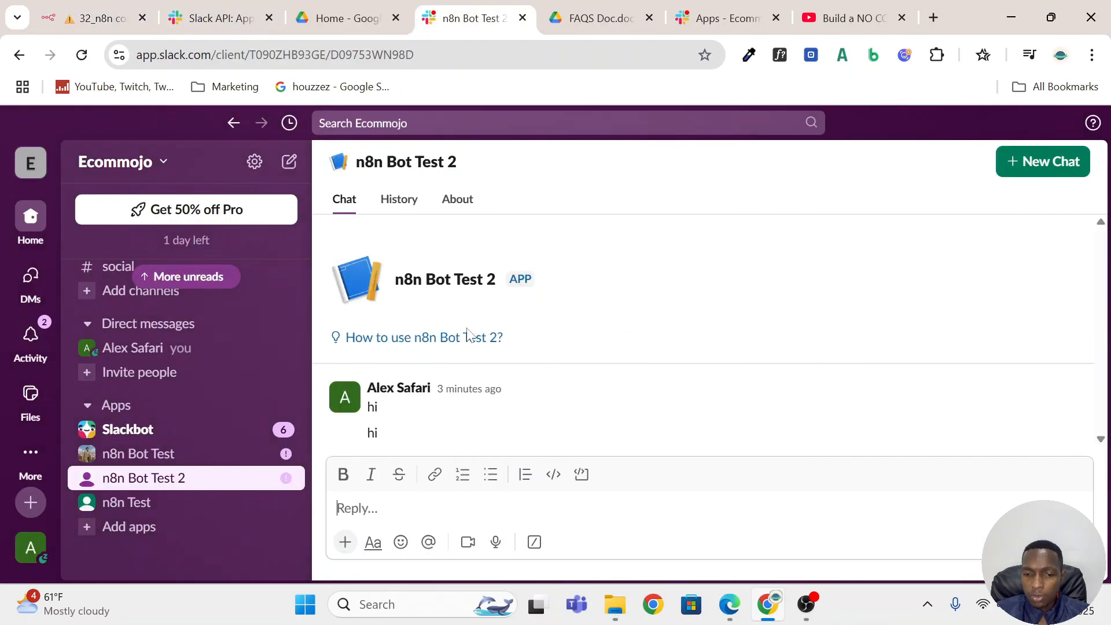
pyautogui.write('hi')
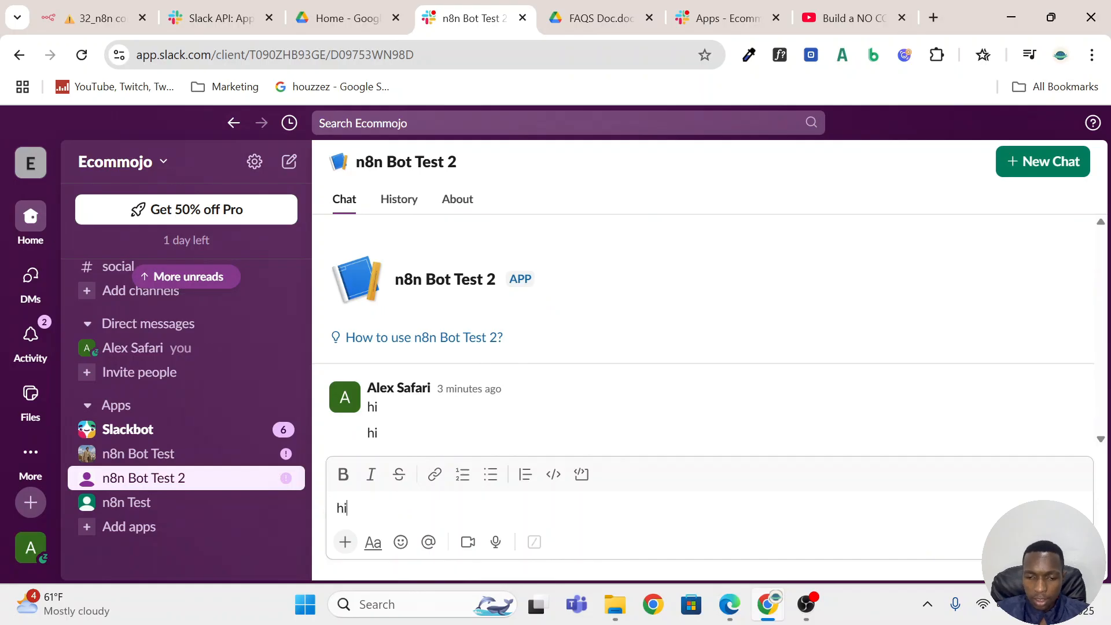
pyautogui.press('Return')
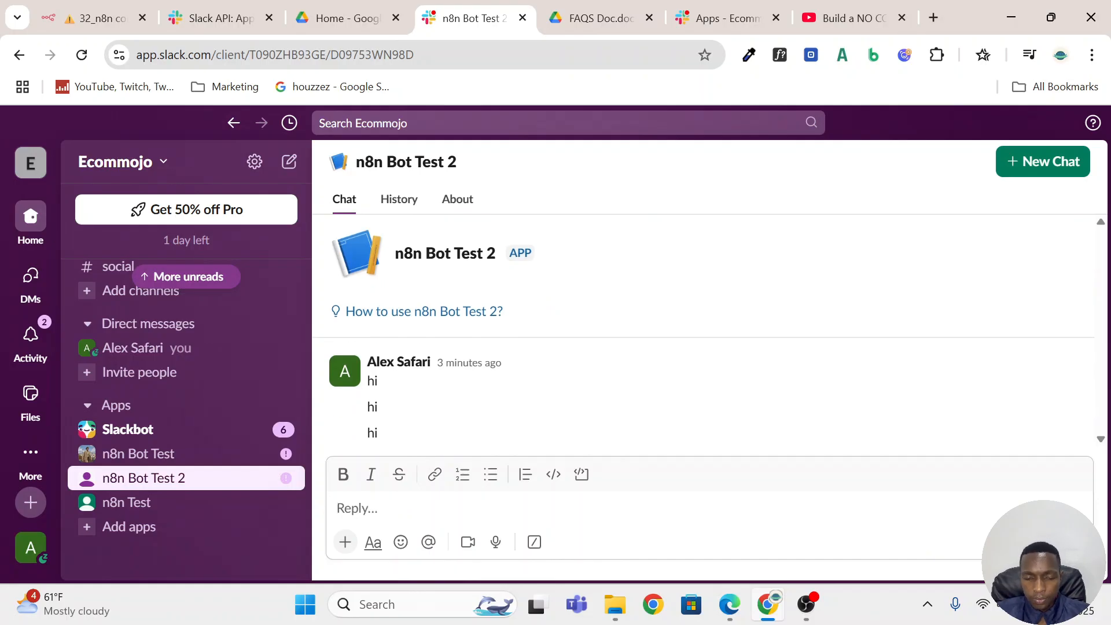
# Switch back to n8n and load the failed Jul 24, 00:13:08 execution into the editor for debugging.
pyautogui.hotkey('ctrl', '1')
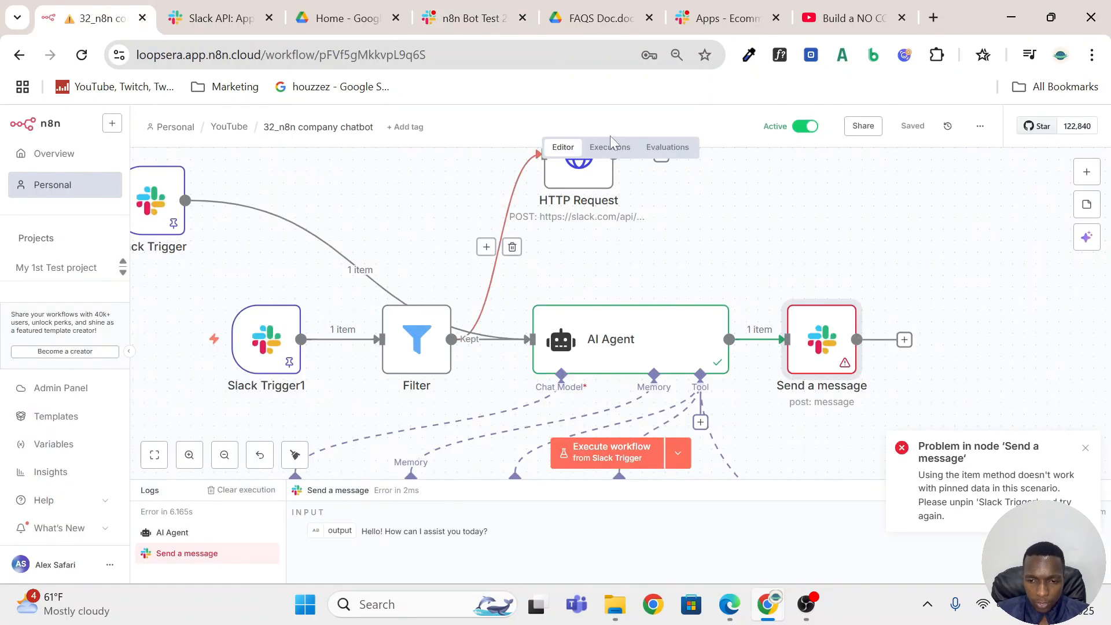
pyautogui.click(609, 147)
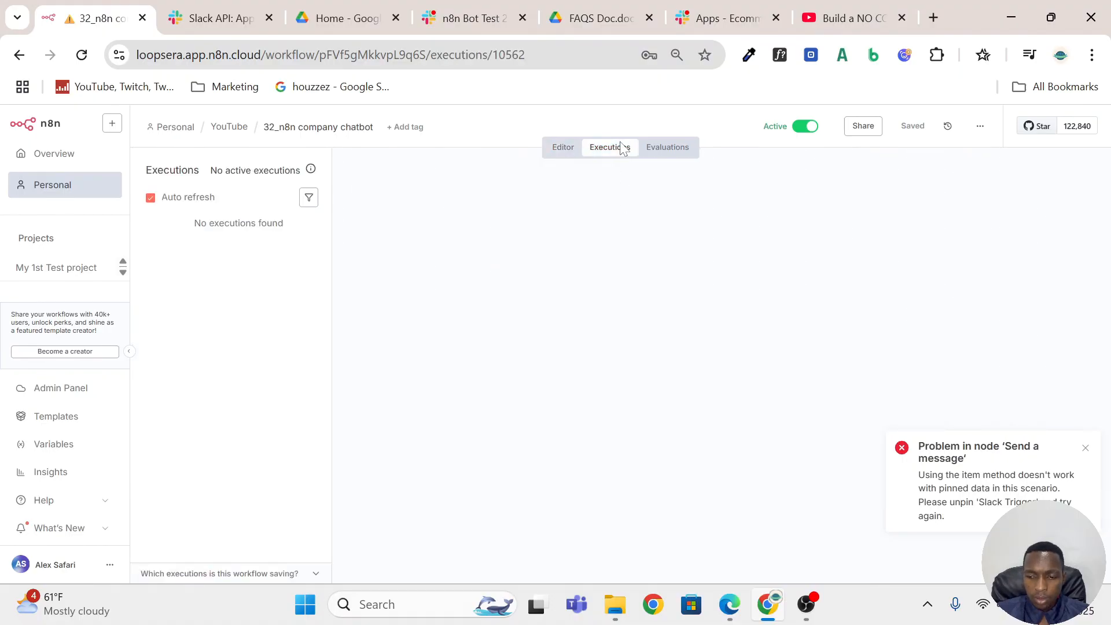
pyautogui.click(215, 255)
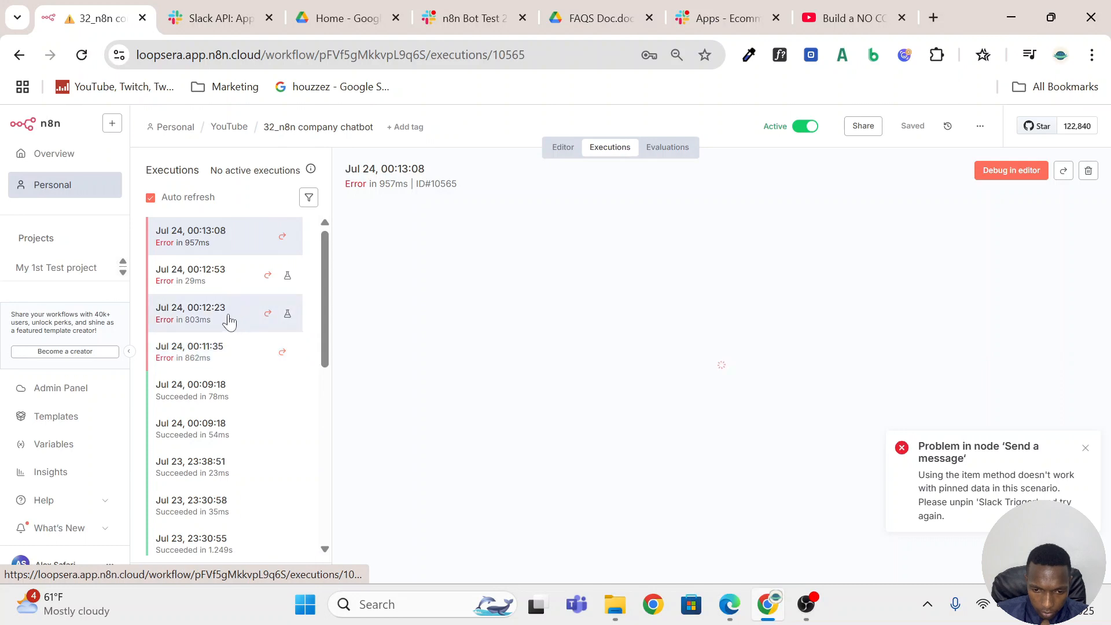
pyautogui.click(991, 173)
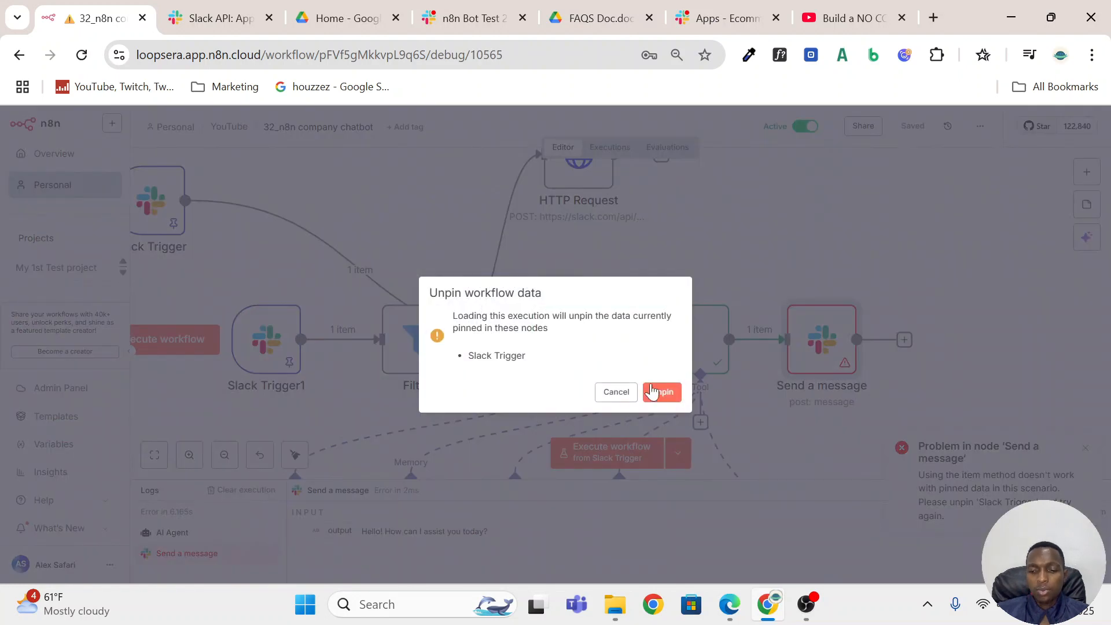
pyautogui.click(652, 392)
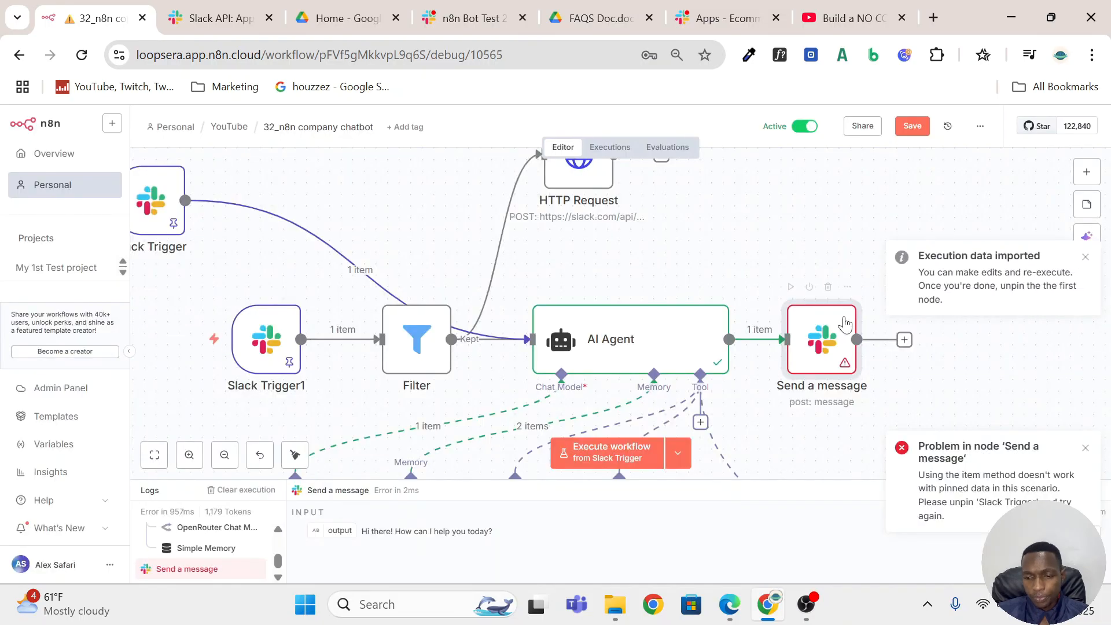
# In the Send a message node, set the Message Timestamp to Reply To expression to {{ $('Slack Trigger').item.json.ts }}.
pyautogui.doubleClick(812, 350)
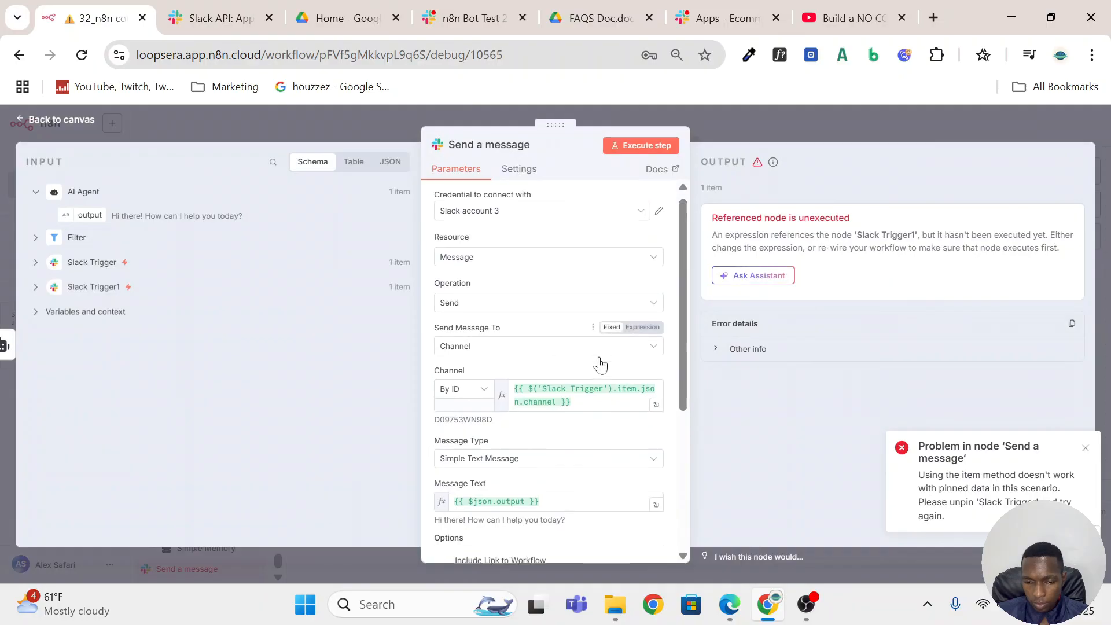
pyautogui.scroll(-4, 600, 365)
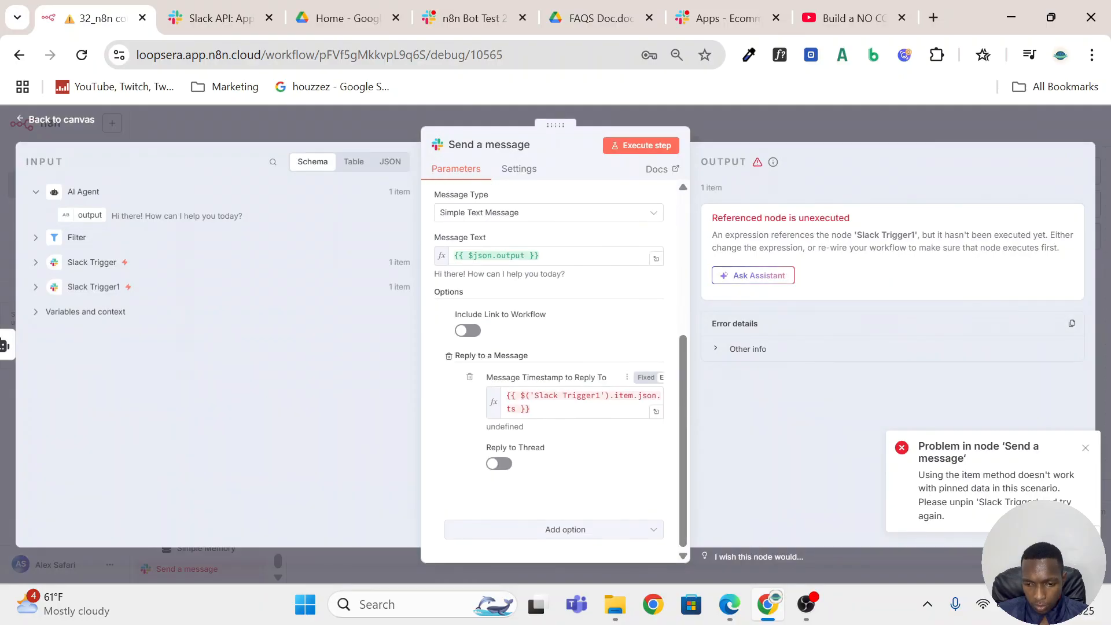
pyautogui.click(538, 395)
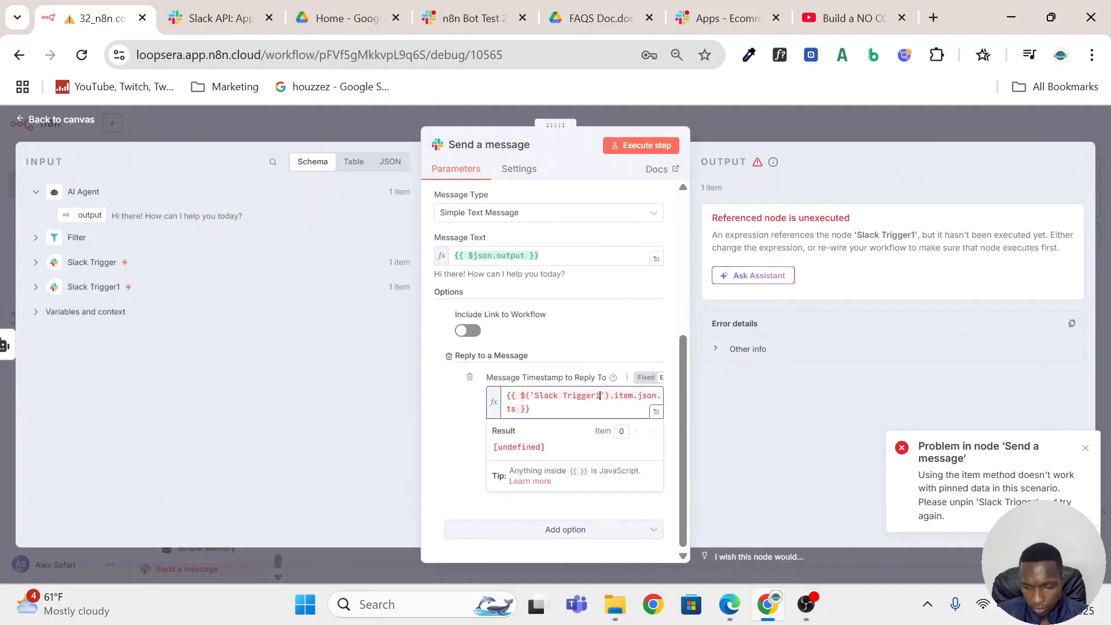
pyautogui.press('BackSpace')
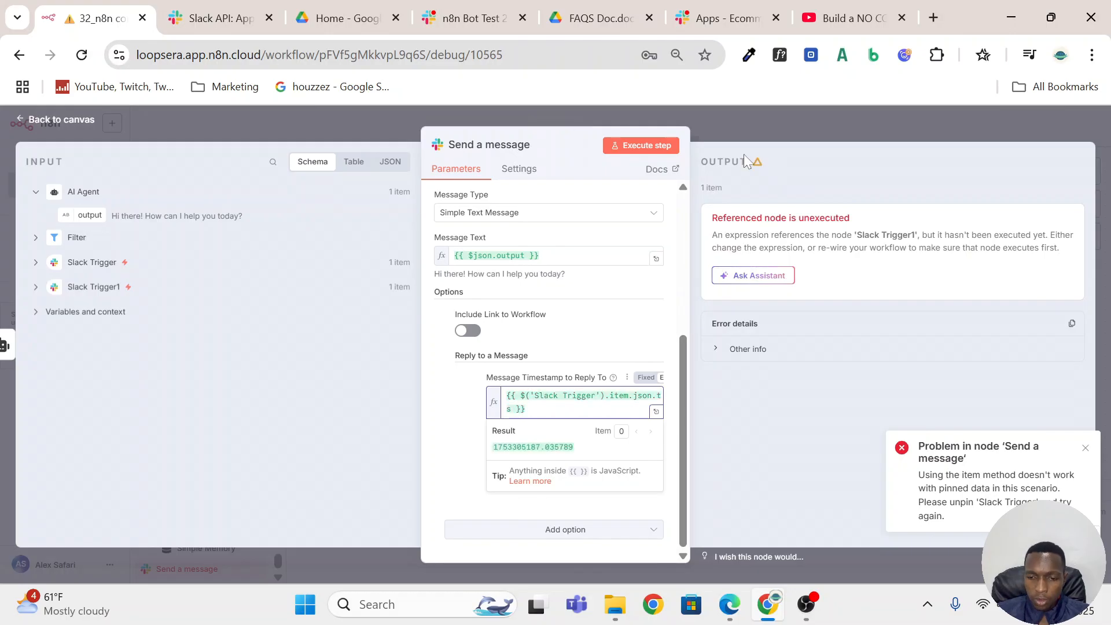
pyautogui.click(748, 123)
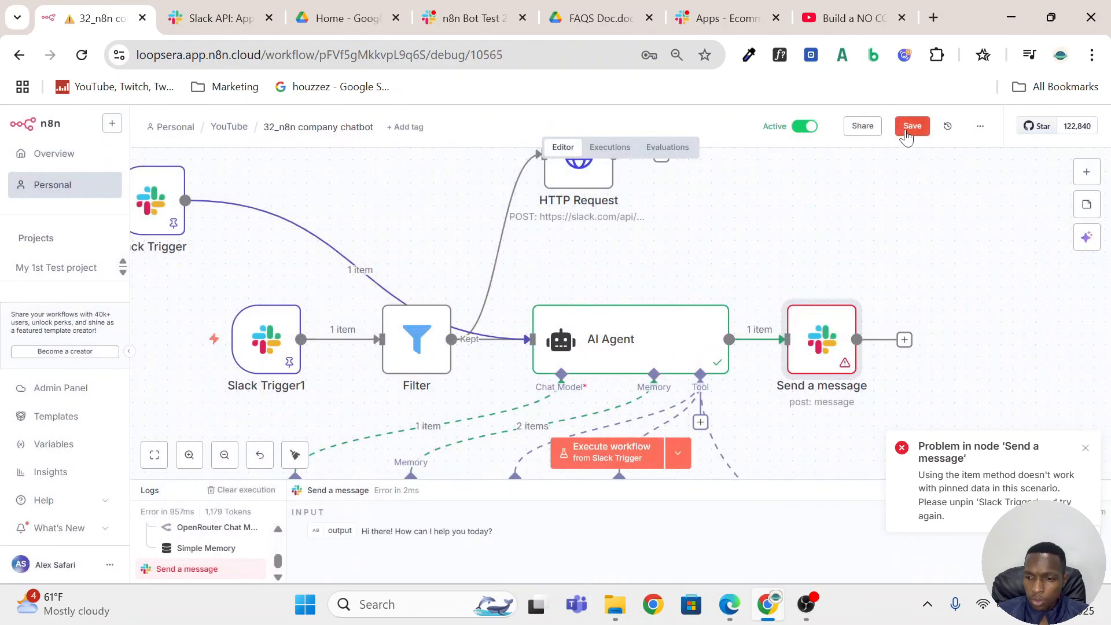
# Save the workflow and send another "hi" to n8n Bot Test 2 in Slack.
pyautogui.click(906, 125)
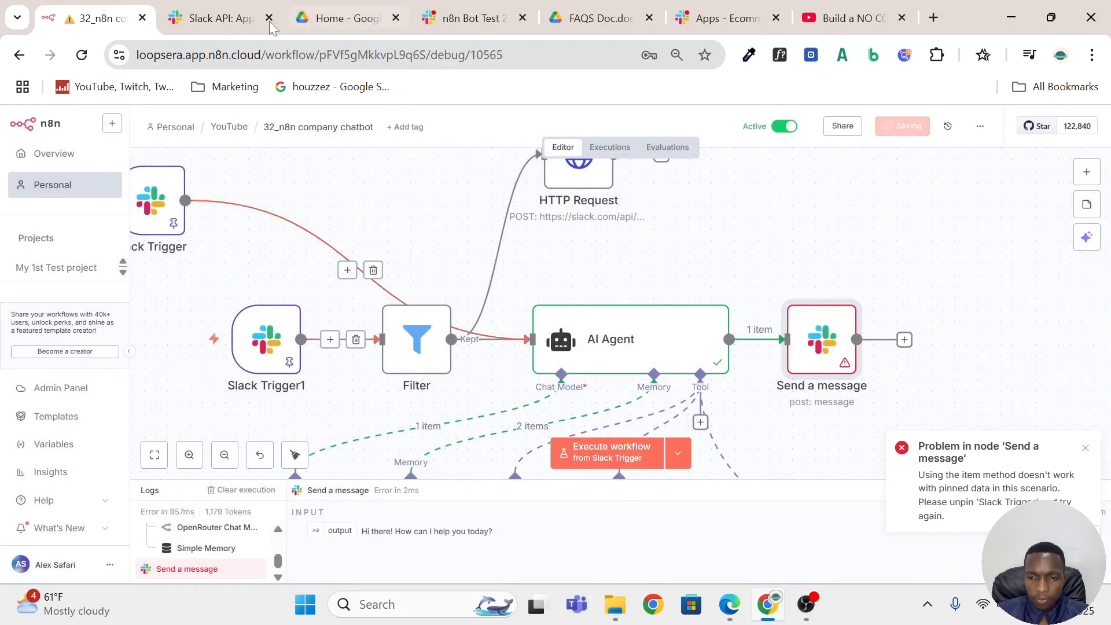
pyautogui.click(471, 8)
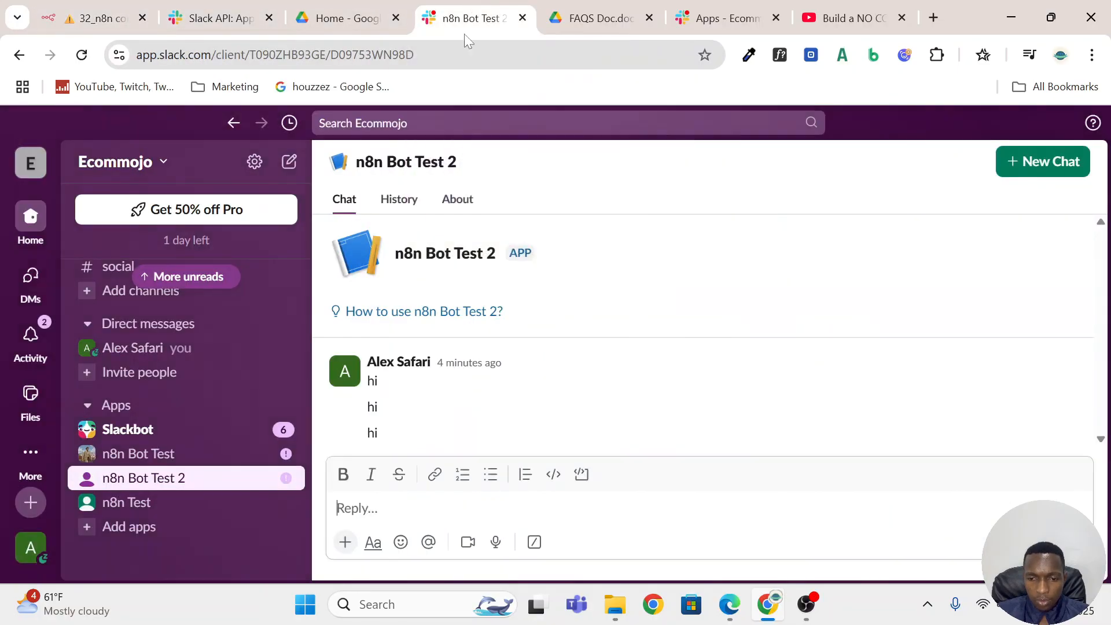
pyautogui.write('hi')
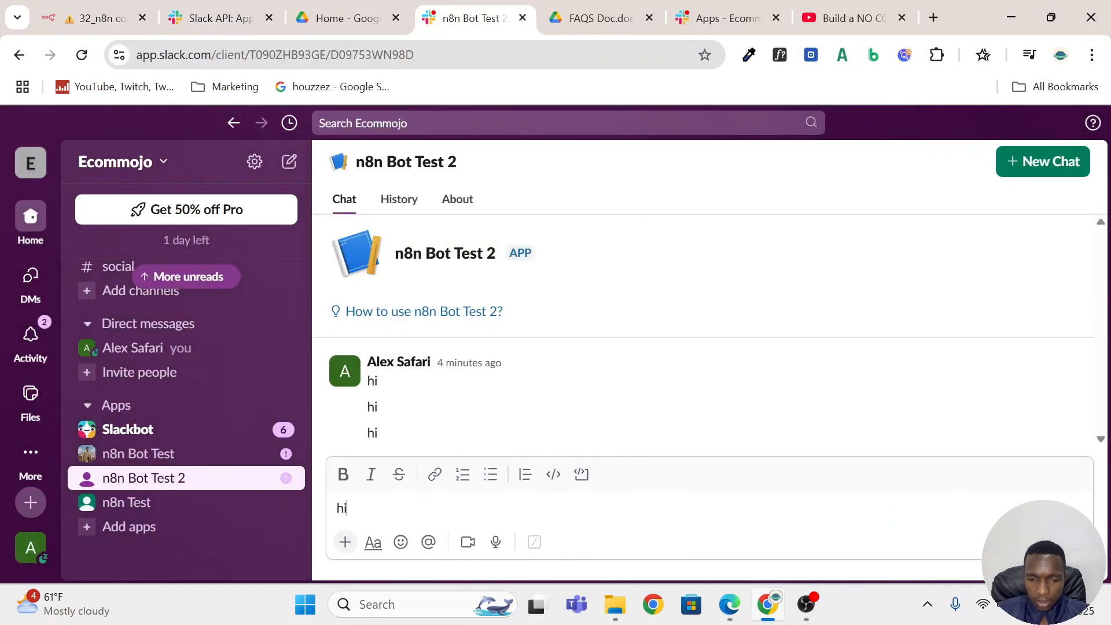
pyautogui.press('Return')
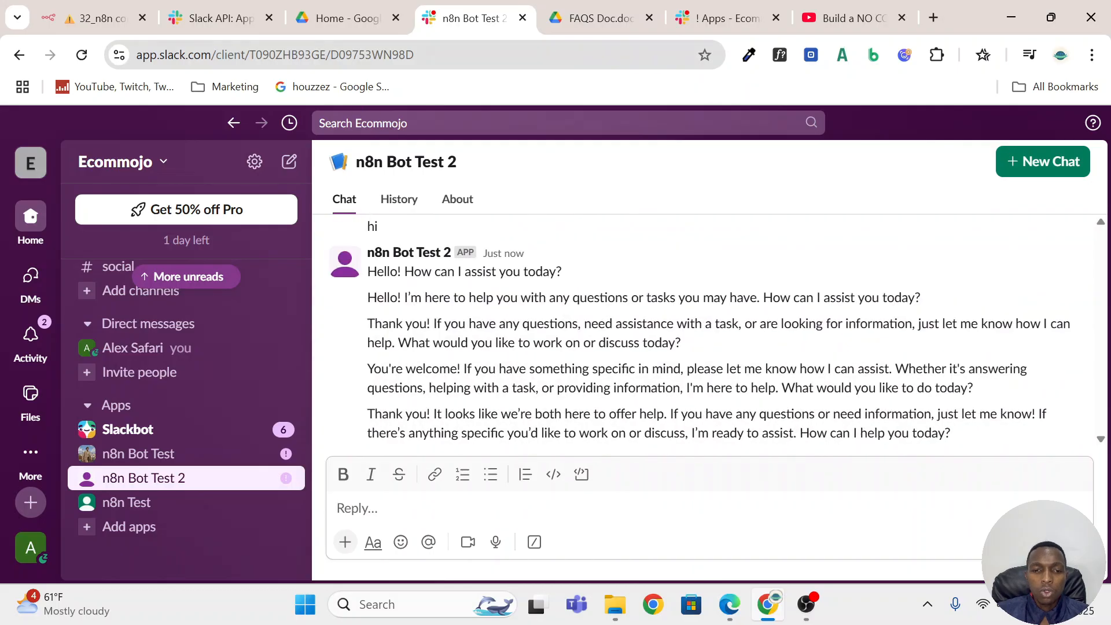
# Back in n8n, deactivate the workflow and delete the connection from Slack Trigger to the AI Agent.
pyautogui.click(50, 14)
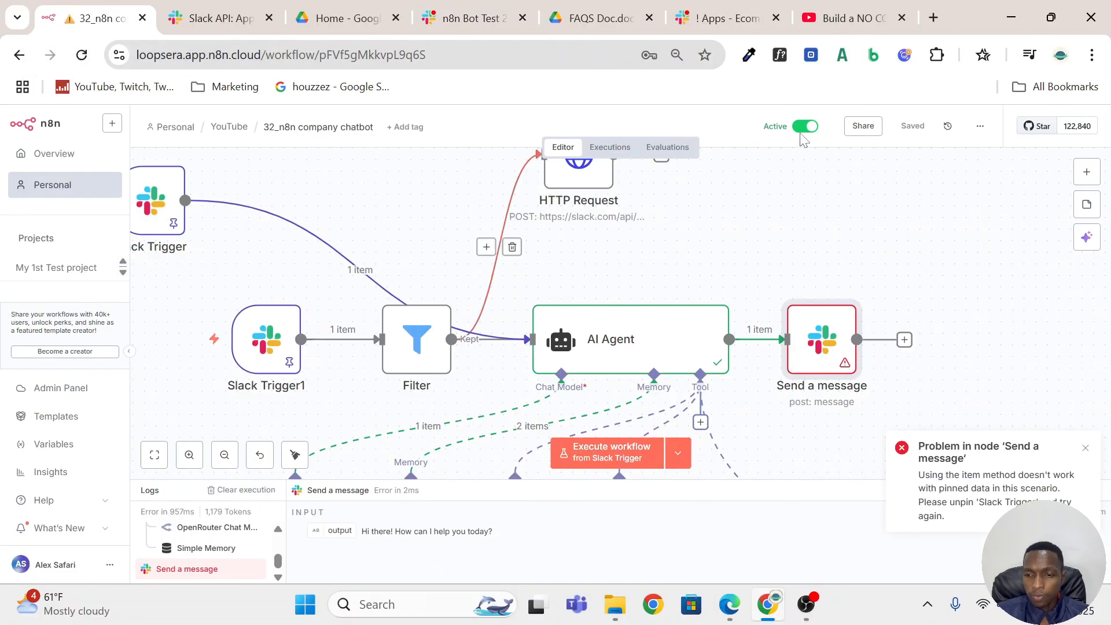
pyautogui.click(805, 128)
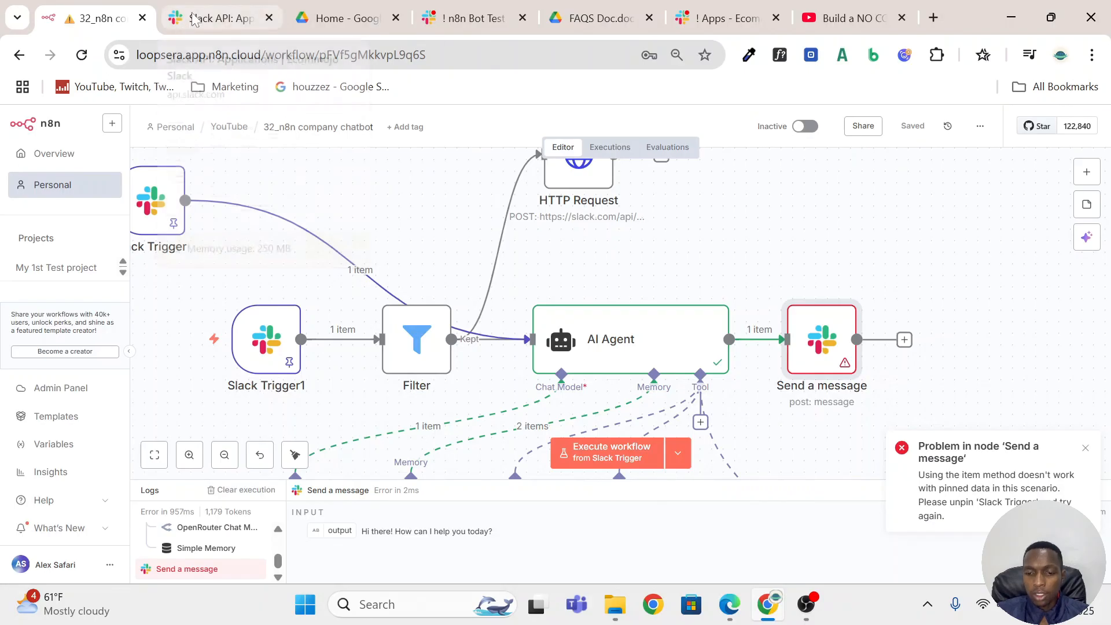
pyautogui.moveTo(680, 334)
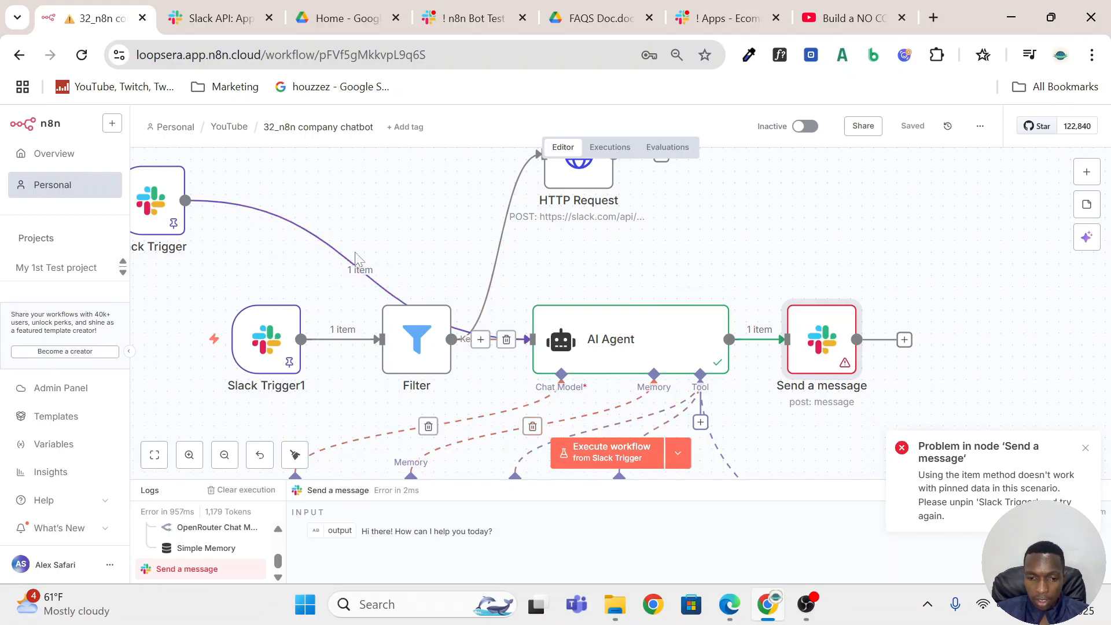
pyautogui.click(372, 275)
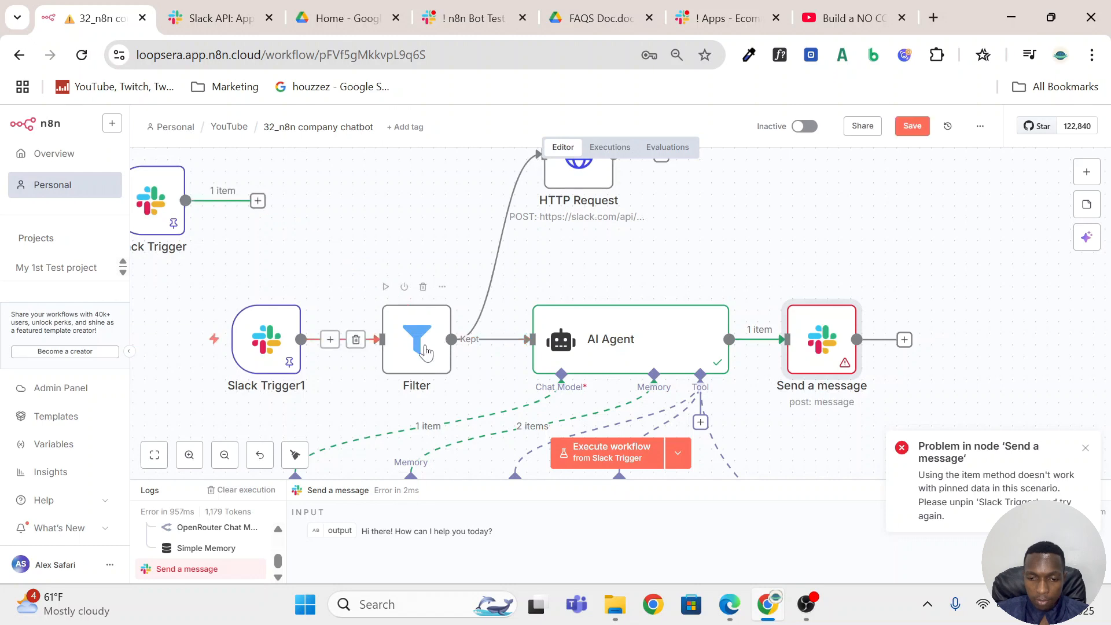
# Examine the Filter node's conditions on {{ $json.bot_id }} and {{ $json.text }} against the Slack Trigger1 input data.
pyautogui.click(434, 355)
pyautogui.doubleClick(434, 354)
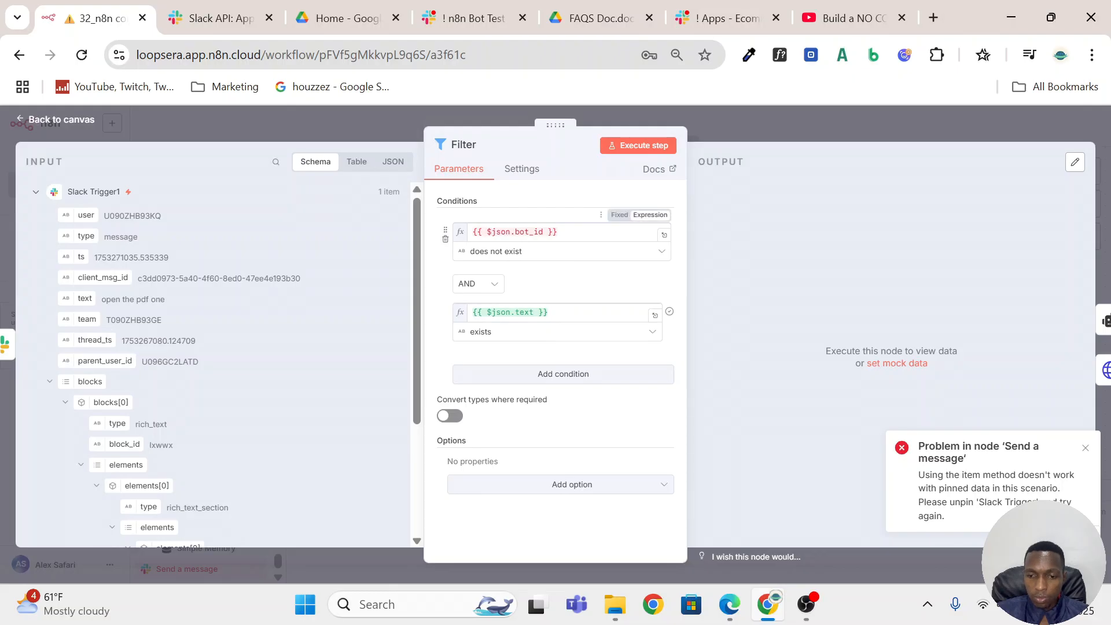
pyautogui.click(549, 232)
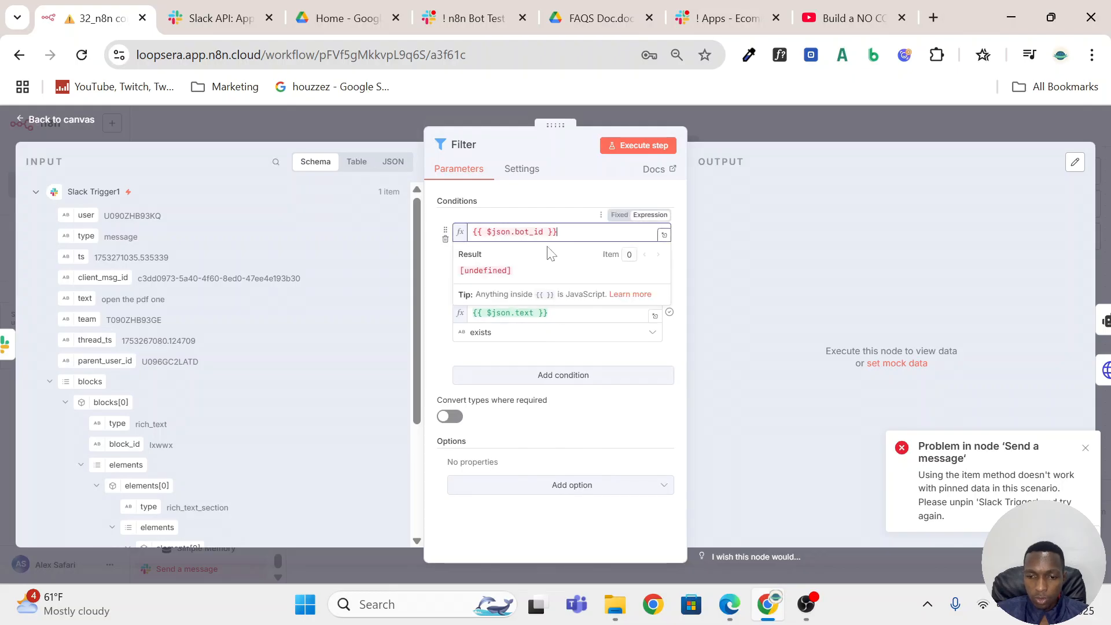
pyautogui.click(542, 212)
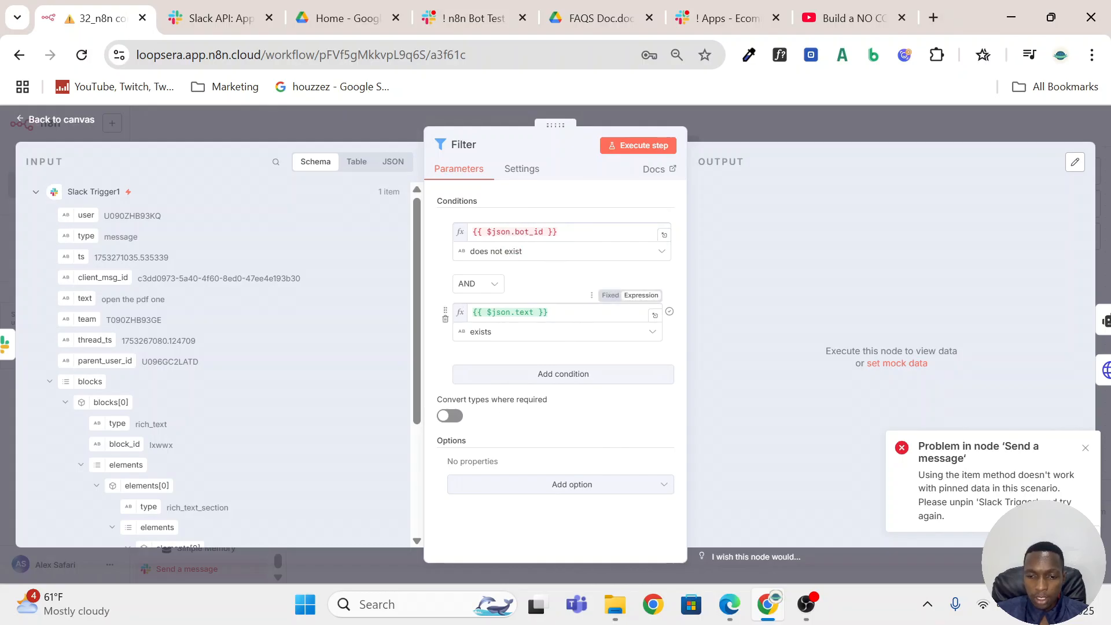
pyautogui.scroll(-3, 402, 530)
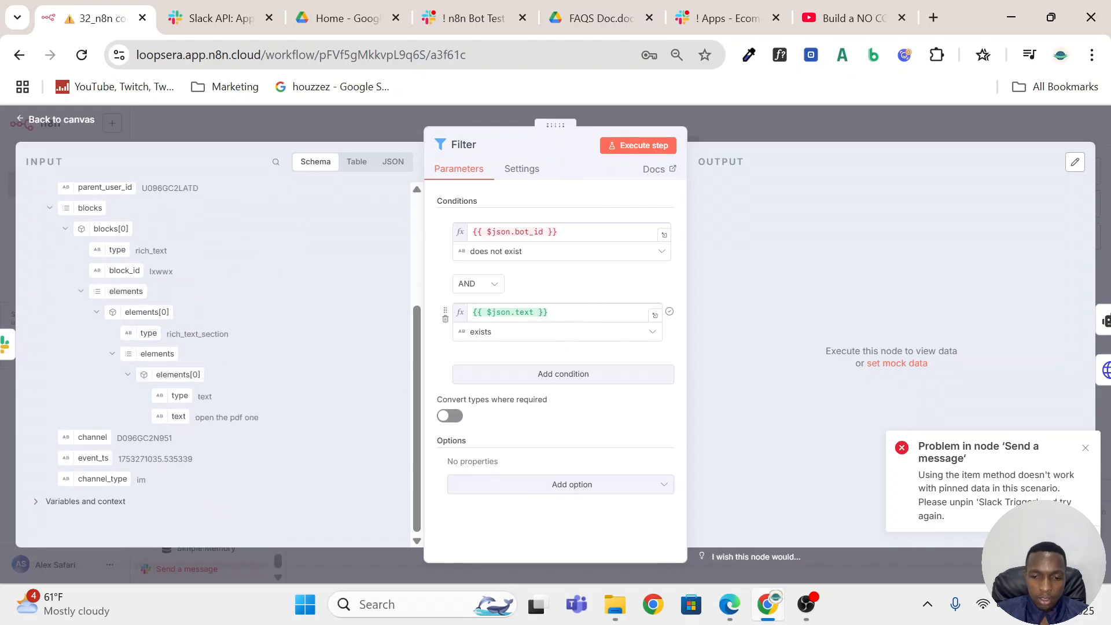
pyautogui.click(547, 313)
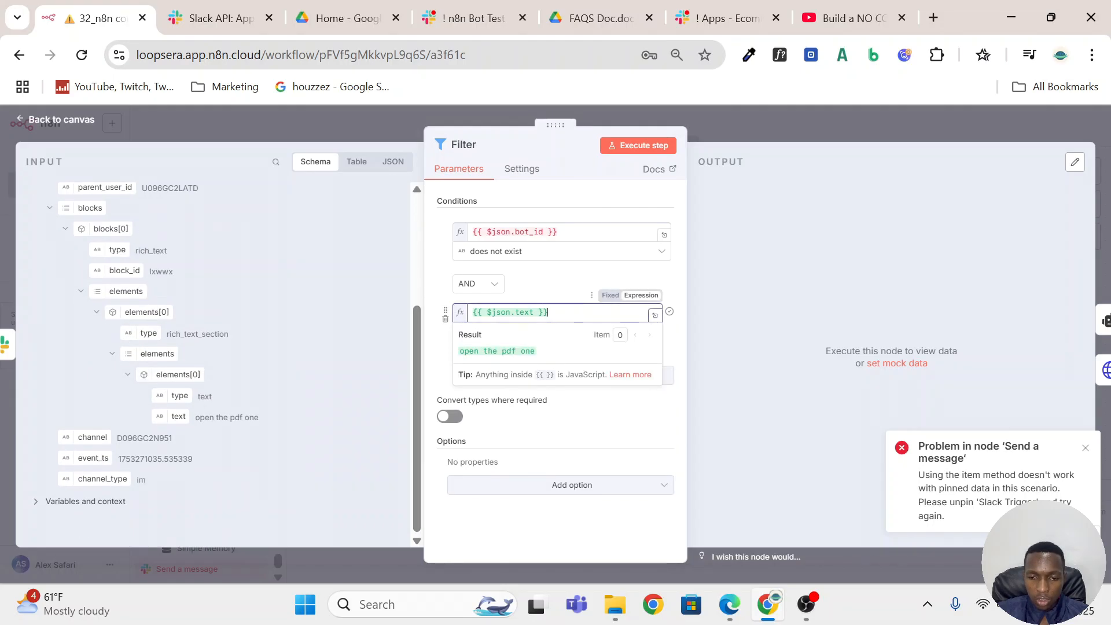
pyautogui.click(554, 233)
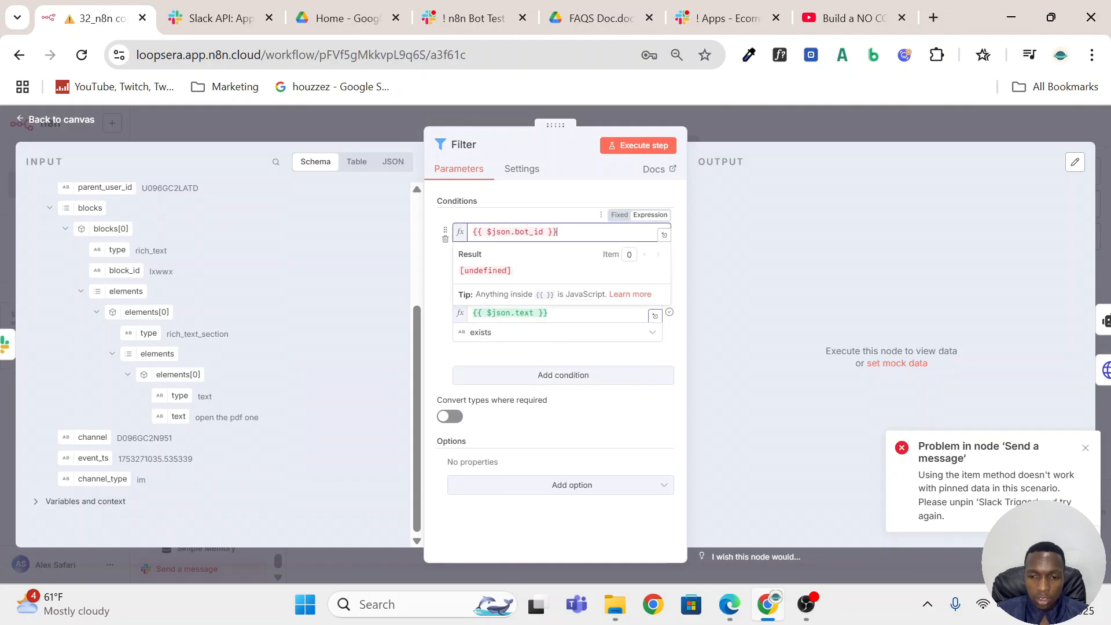
pyautogui.click(826, 124)
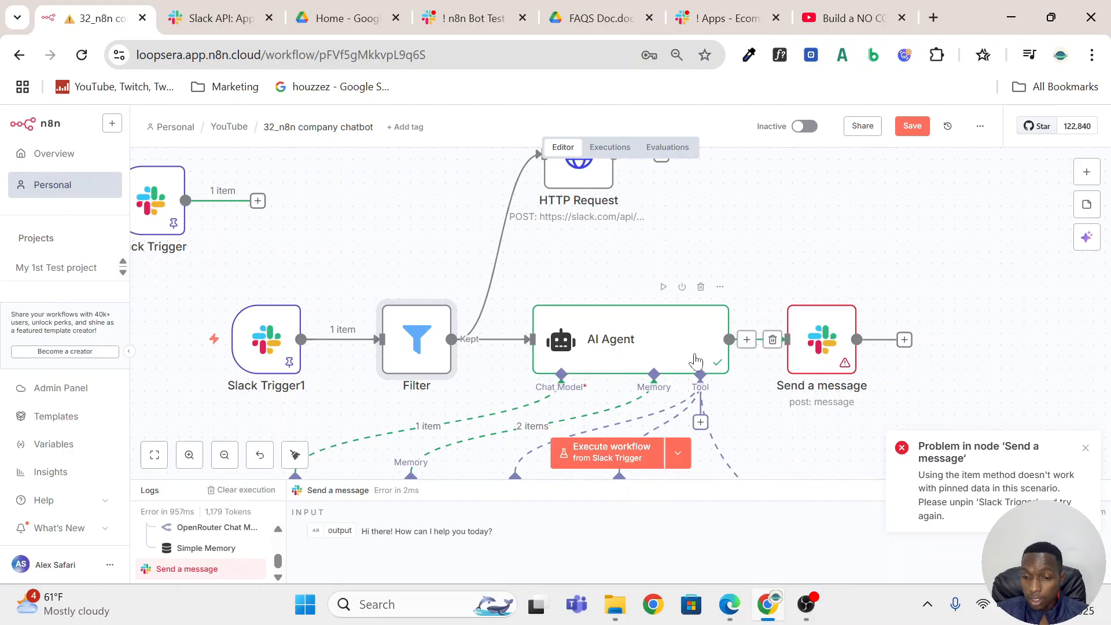
# In the Send a message node, set the Channel ID expression to {{ $('Slack Trigger1').item.json.channel }}.
pyautogui.click(821, 350)
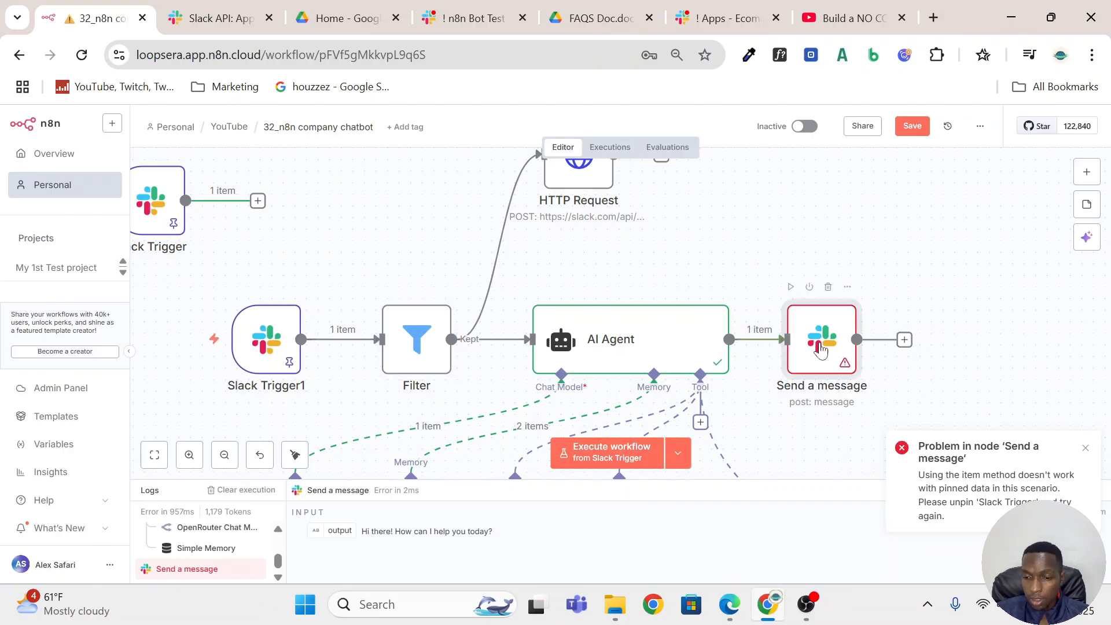
pyautogui.doubleClick(822, 350)
pyautogui.scroll(-2, 588, 371)
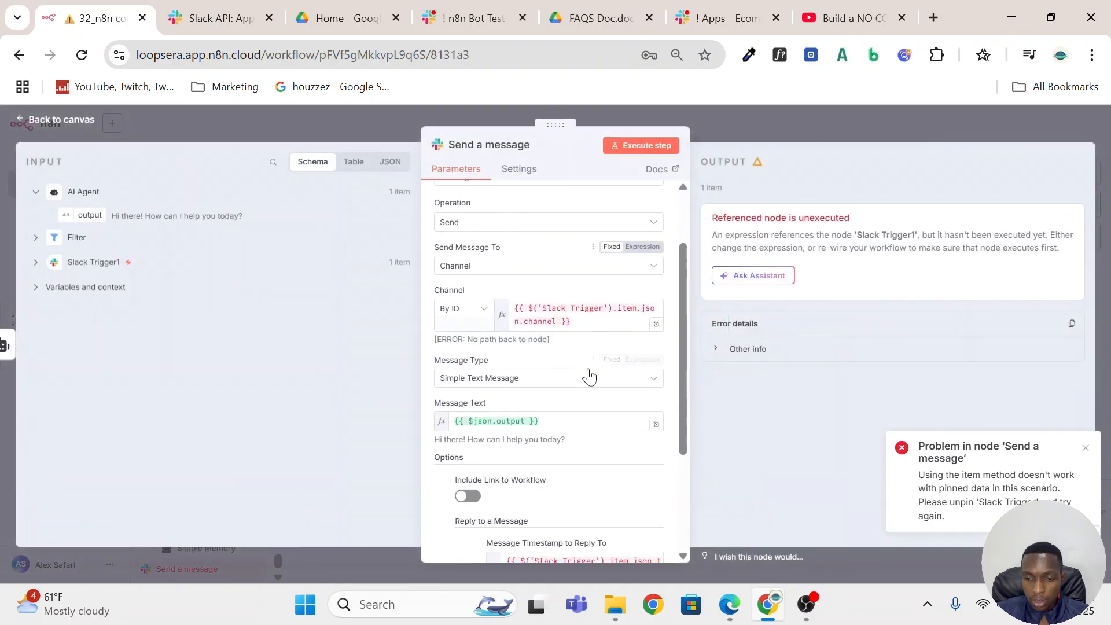
pyautogui.click(607, 308)
pyautogui.write('1')
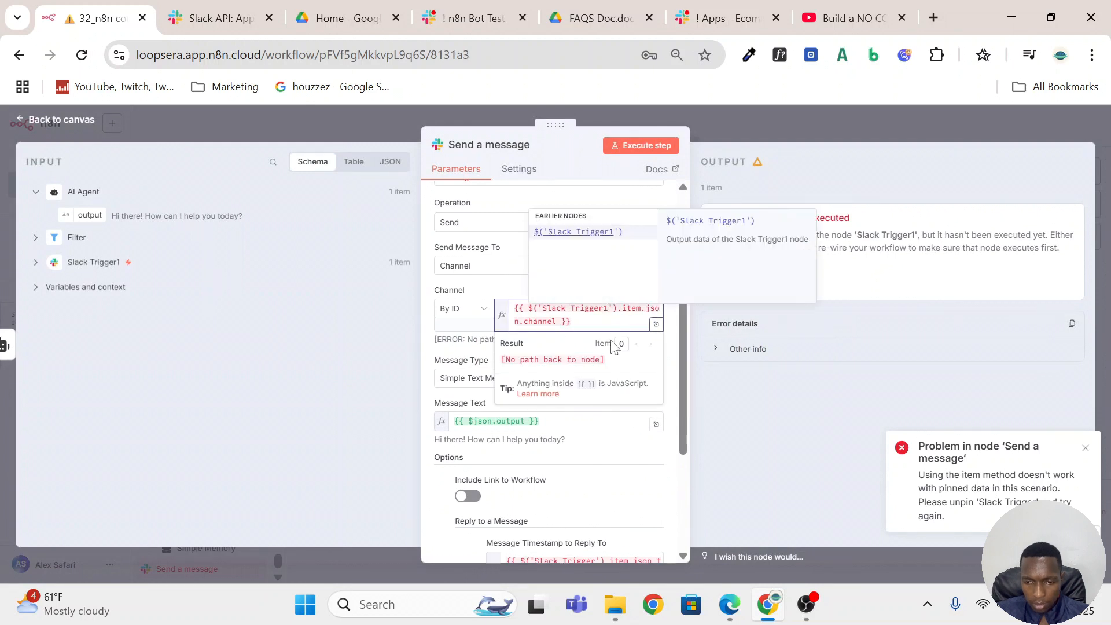
# Set the Message Timestamp to Reply To expression to {{ $('Slack Trigger1').item.json.ts }} and save the workflow.
pyautogui.scroll(-3, 577, 423)
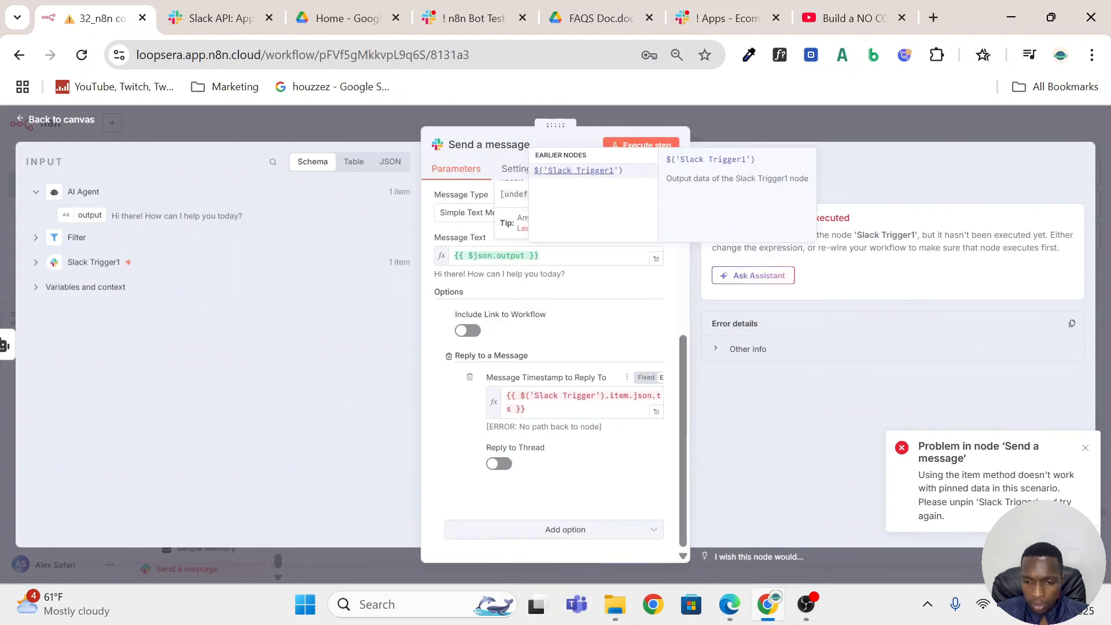
pyautogui.click(597, 395)
pyautogui.write('1')
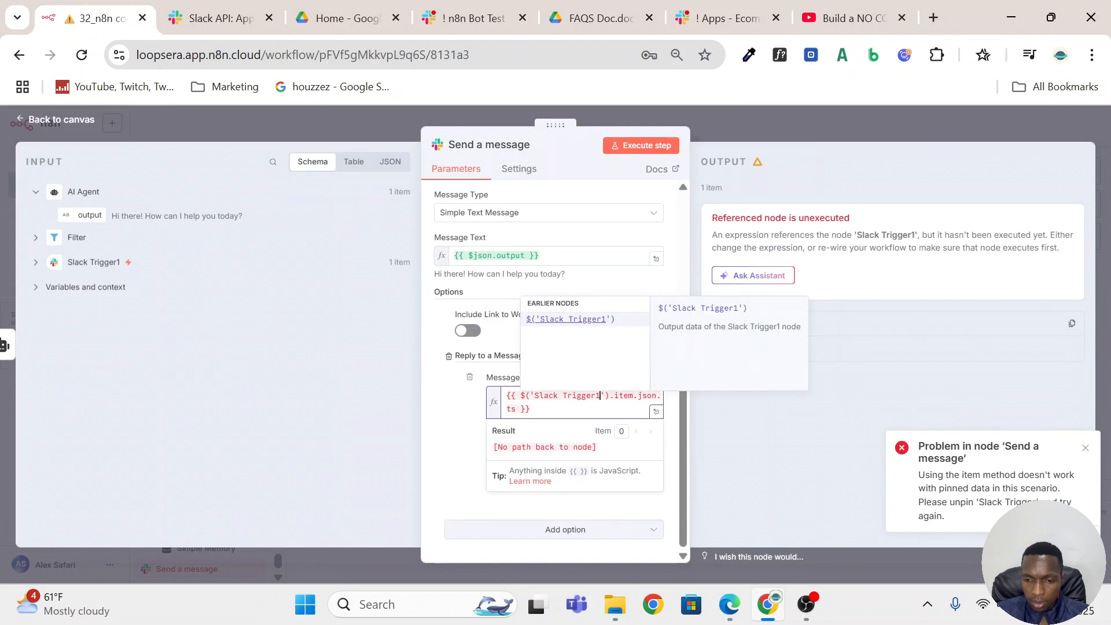
pyautogui.click(762, 119)
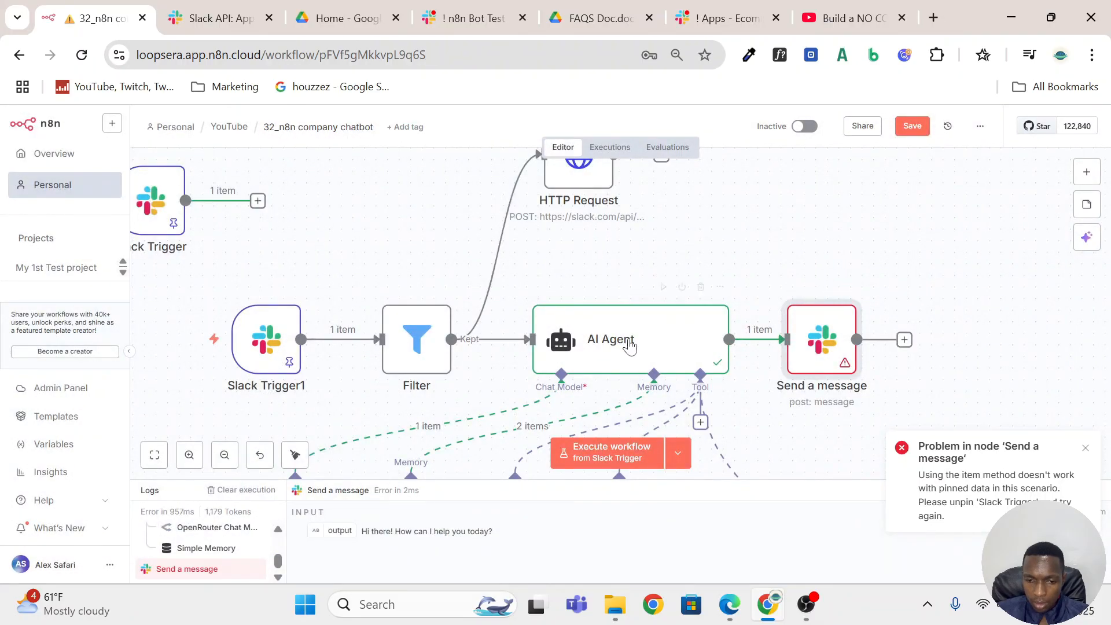
pyautogui.click(912, 125)
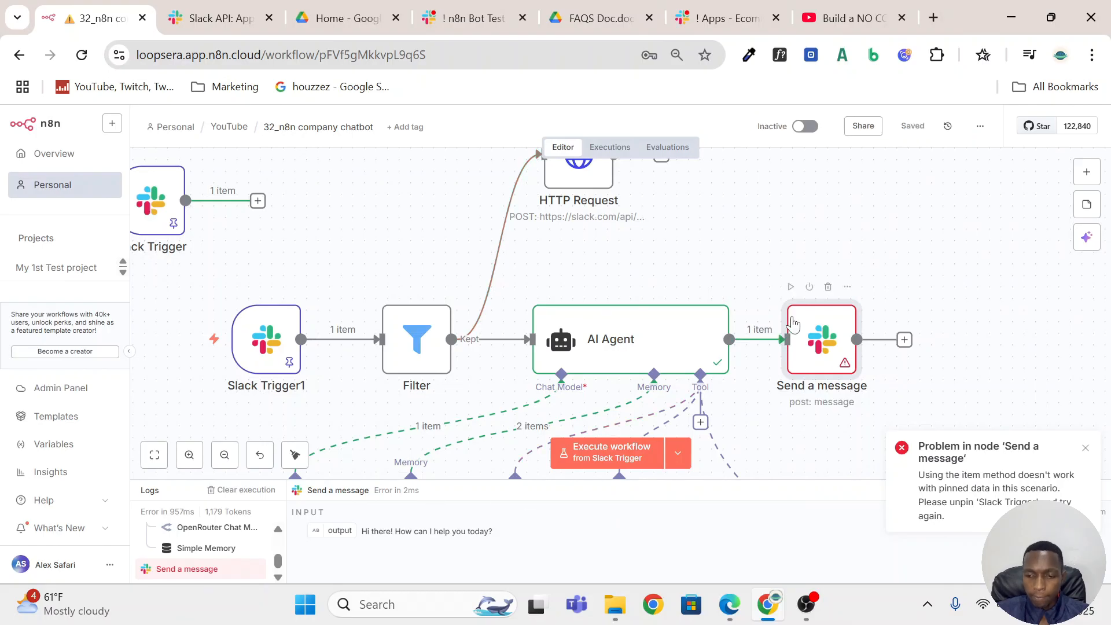
# Open the workflow's execution history and load execution 10553 into the editor for debugging.
pyautogui.scroll(-3, 563, 233)
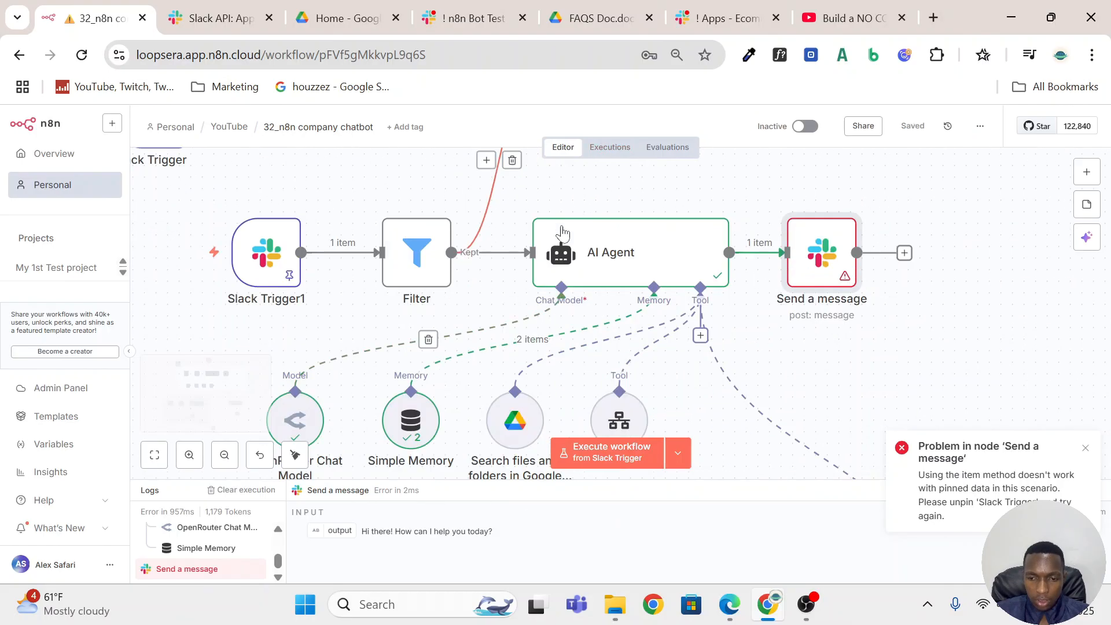
pyautogui.click(609, 147)
pyautogui.scroll(4, 198, 307)
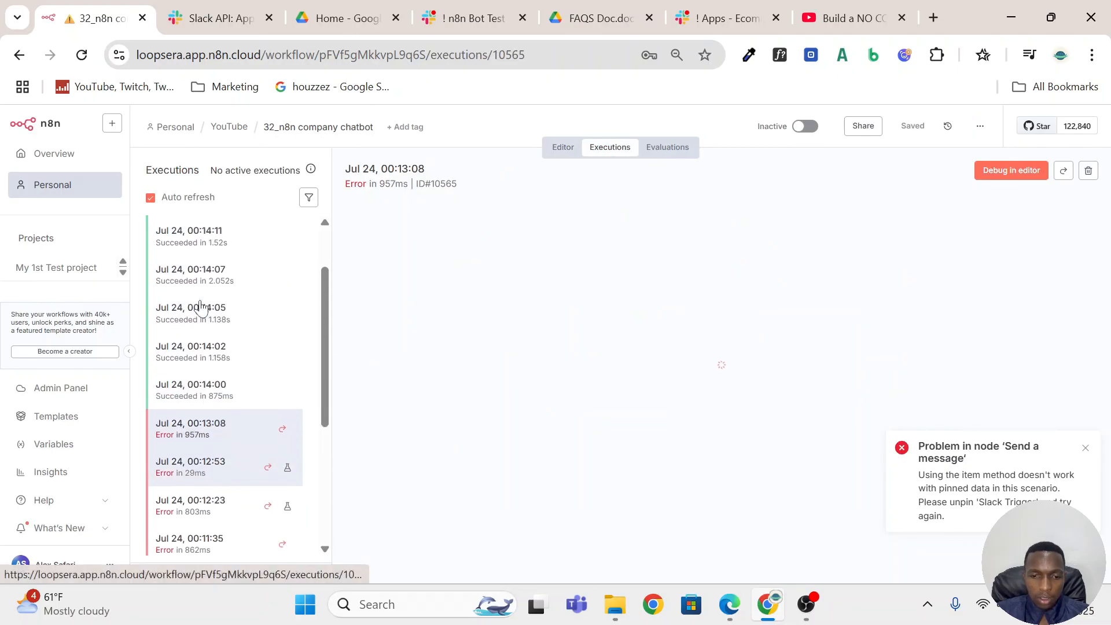
pyautogui.scroll(-5, 199, 310)
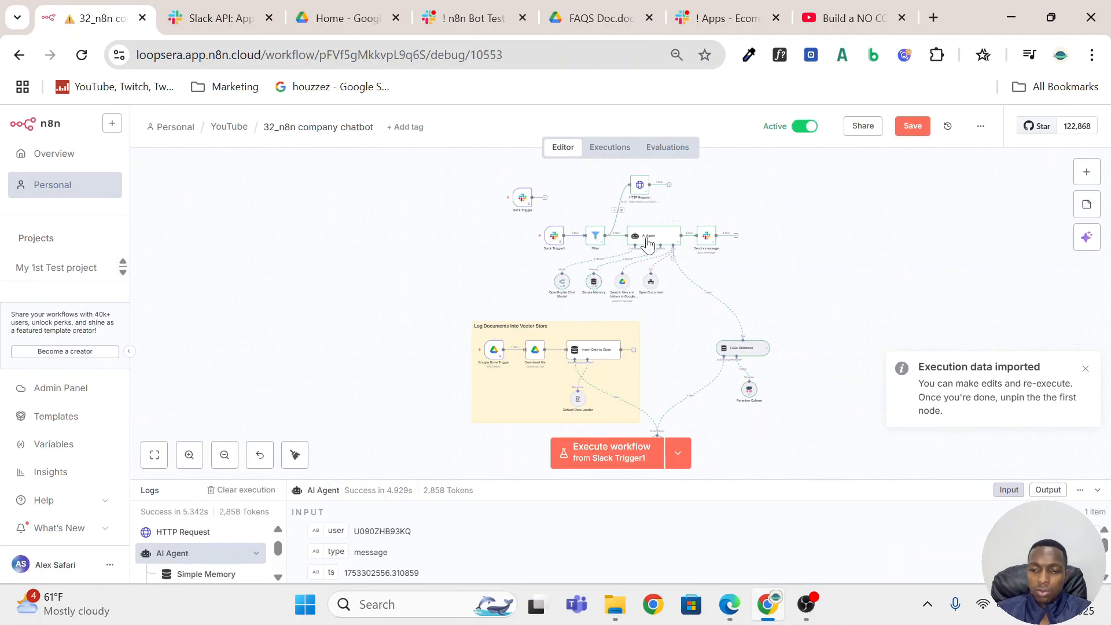
# Open the AI Agent node and examine its prompt and the input fields from Filter and Slack Trigger1.
pyautogui.scroll(5, 648, 243)
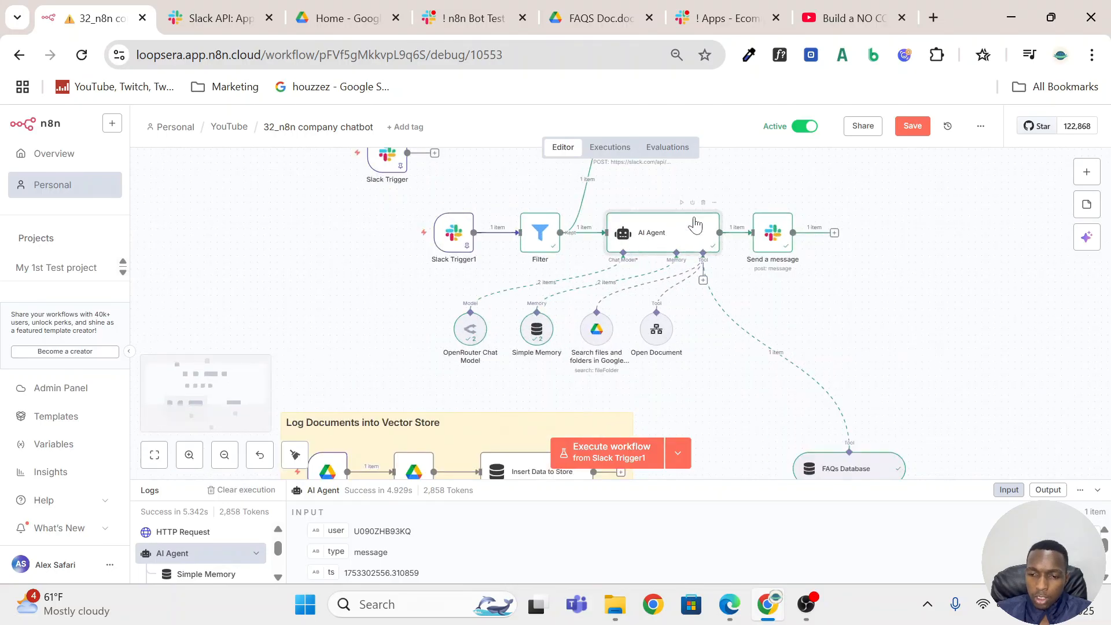
pyautogui.doubleClick(666, 232)
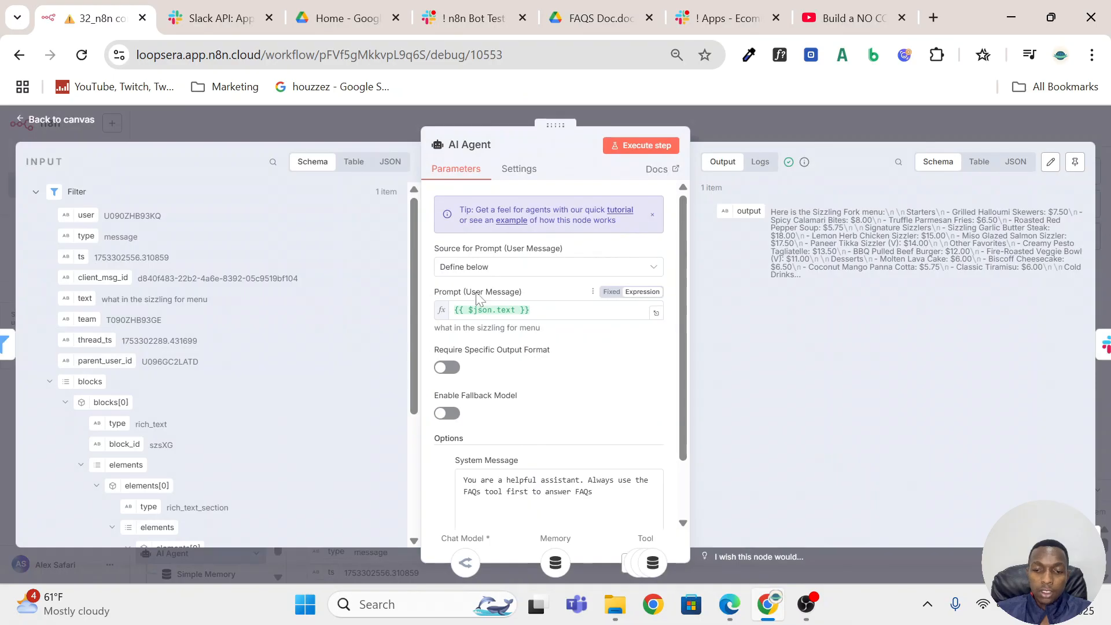
pyautogui.scroll(-3, 218, 280)
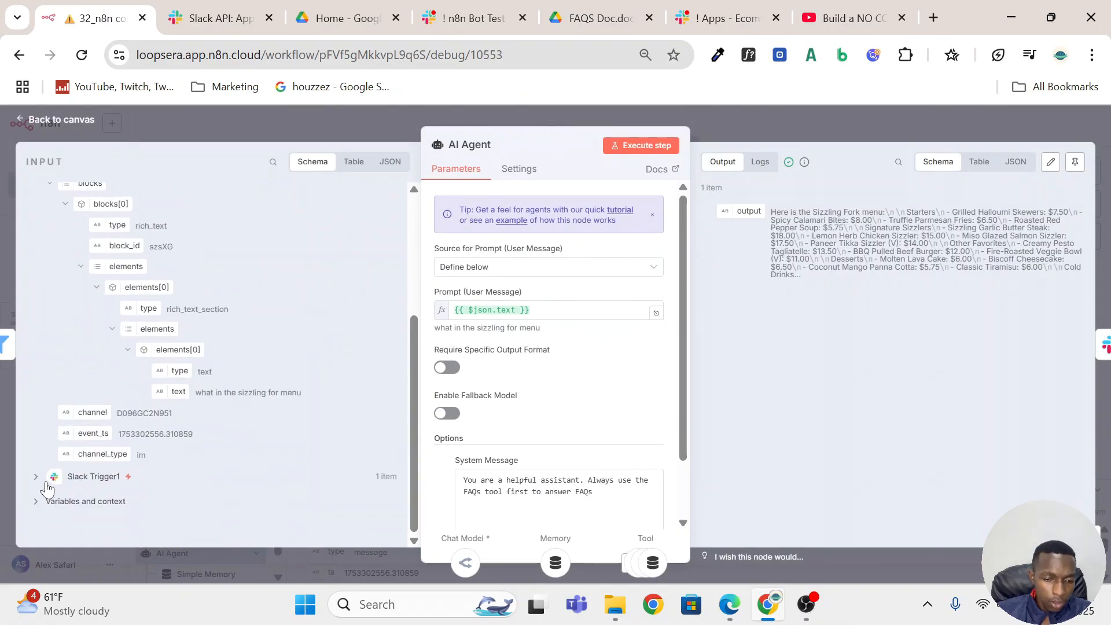
pyautogui.click(37, 478)
pyautogui.scroll(4, 170, 241)
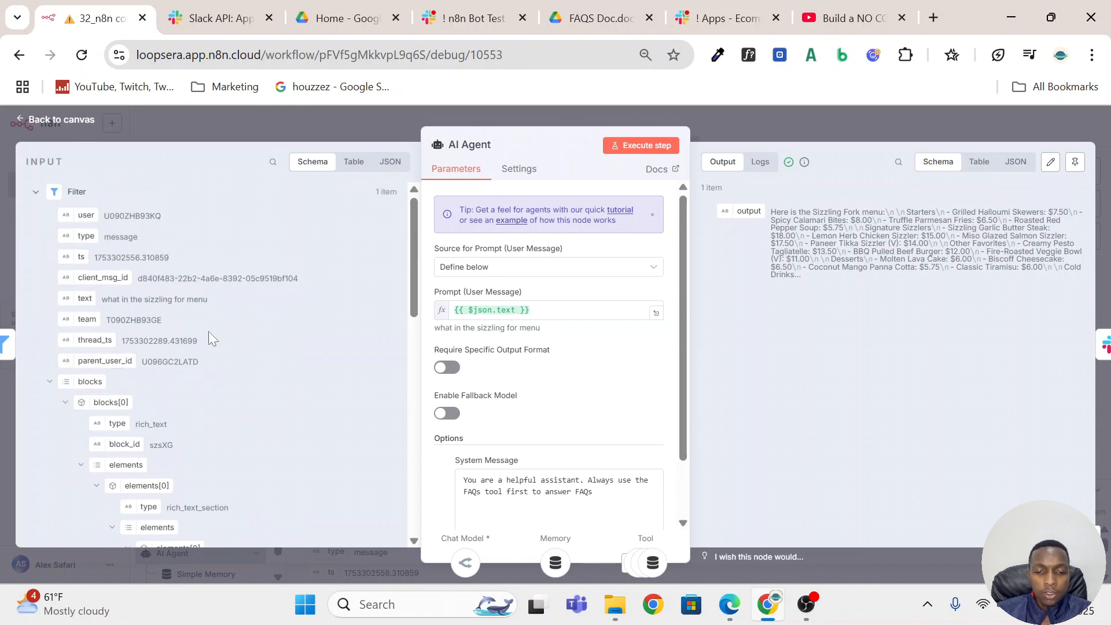
pyautogui.scroll(-4, 178, 331)
pyautogui.scroll(-5, 178, 331)
pyautogui.scroll(4, 118, 286)
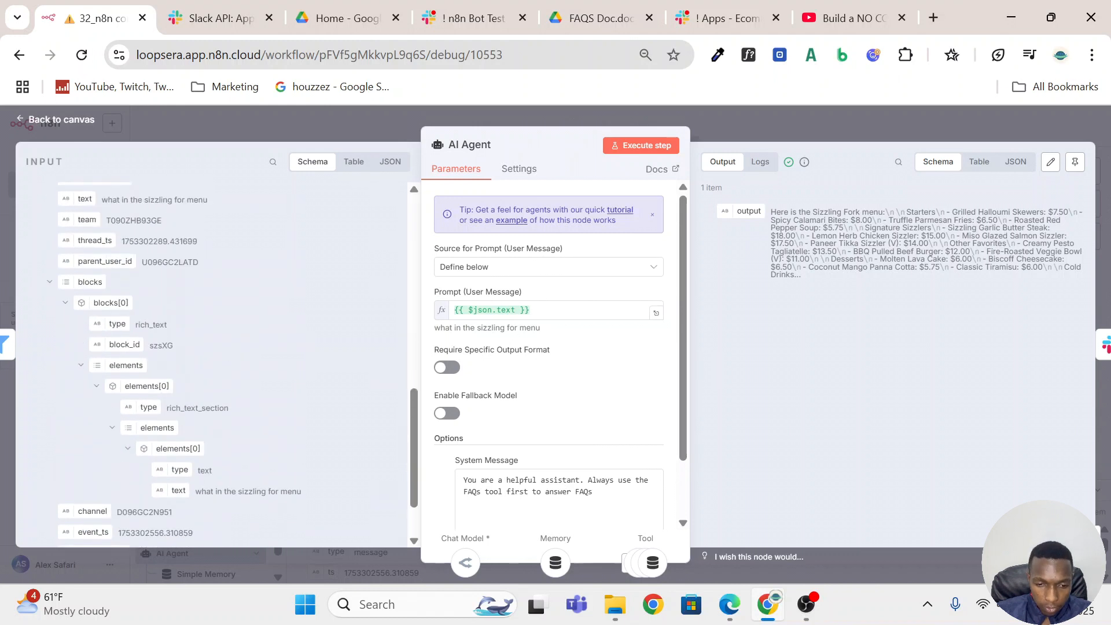
pyautogui.scroll(-5, 149, 359)
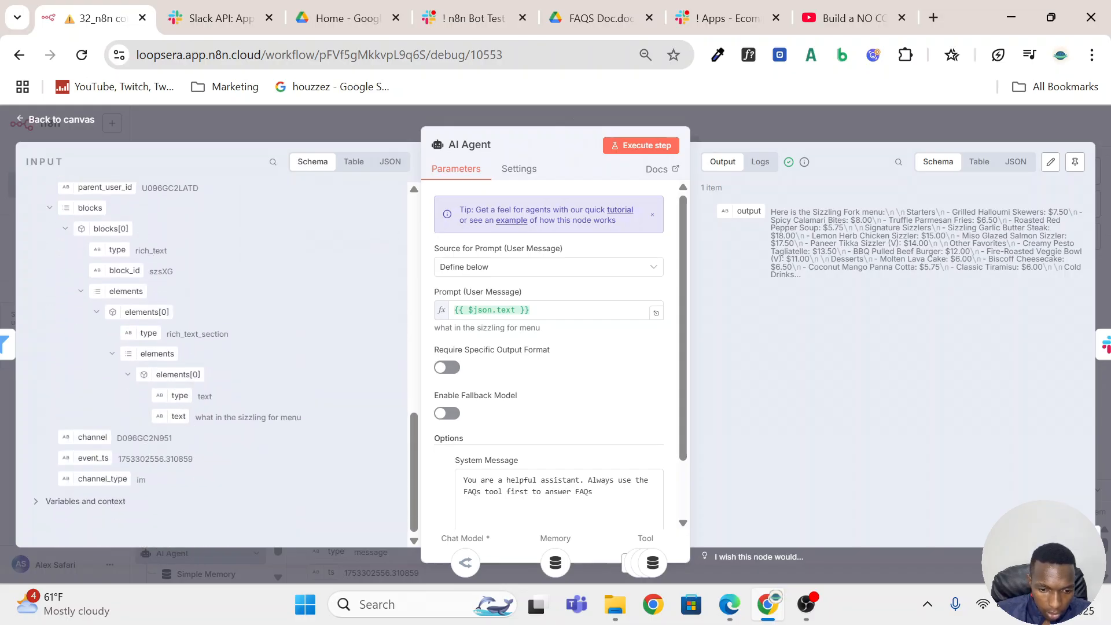
pyautogui.scroll(2, 144, 303)
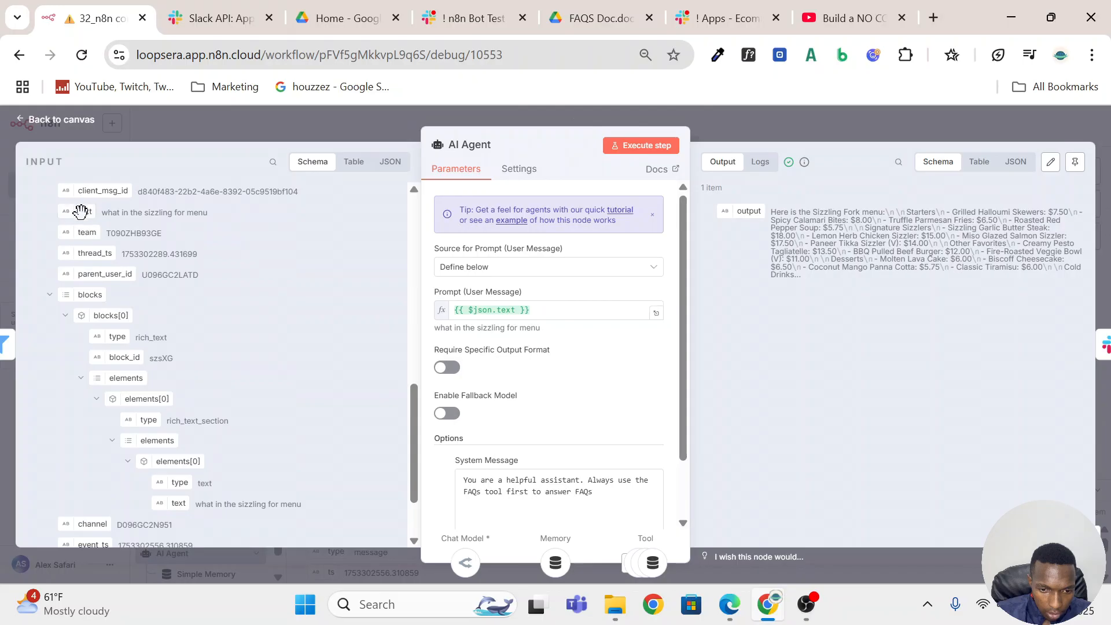
pyautogui.scroll(2, 194, 294)
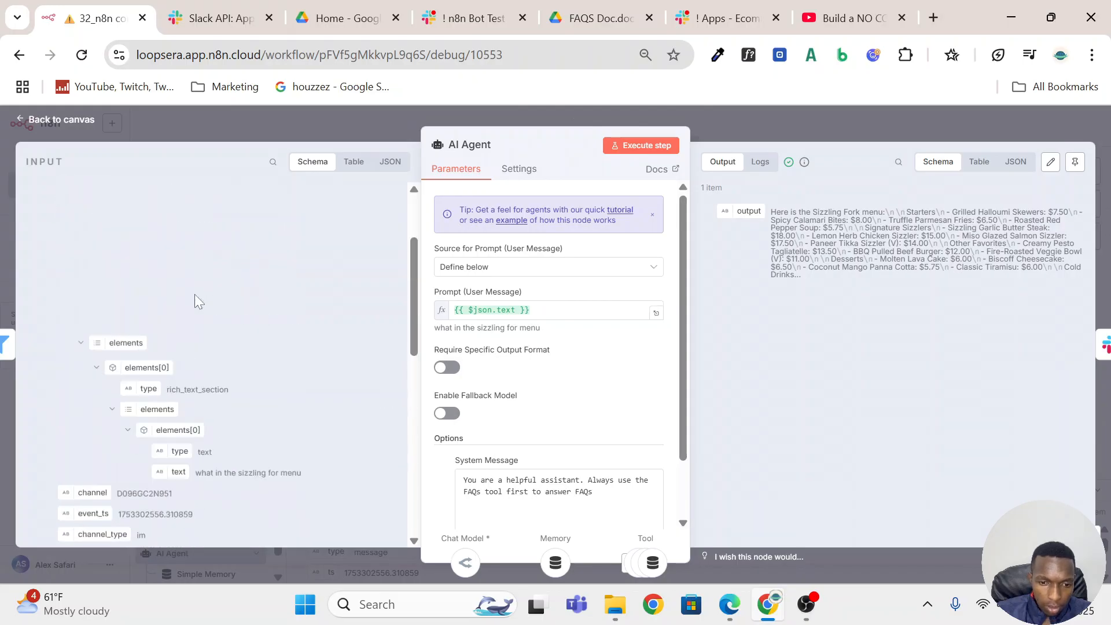
pyautogui.scroll(-5, 96, 292)
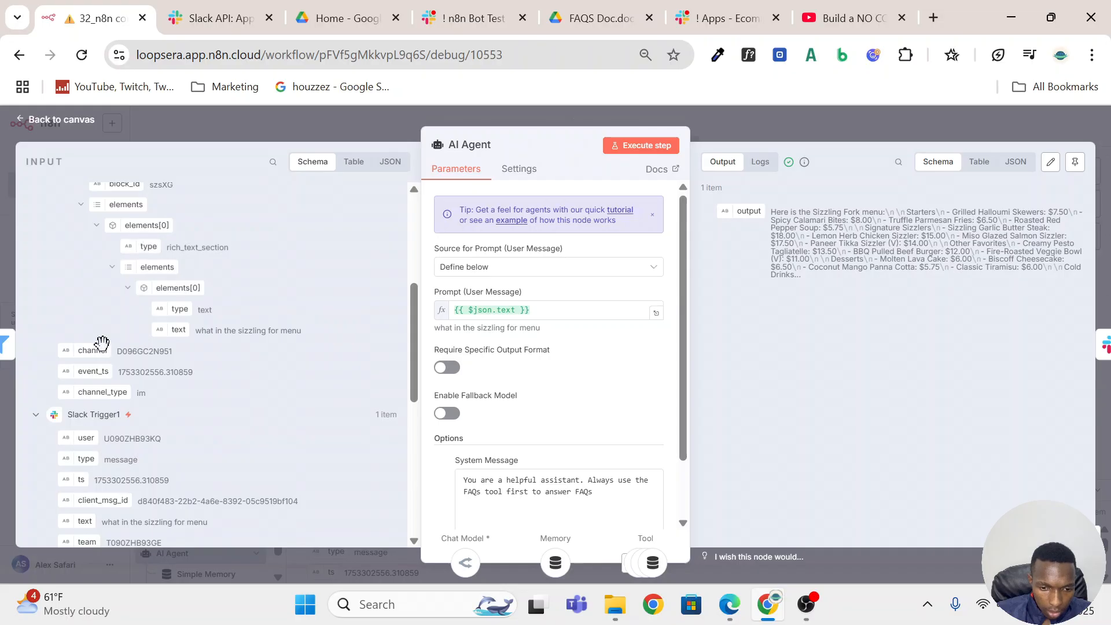
pyautogui.scroll(4, 149, 279)
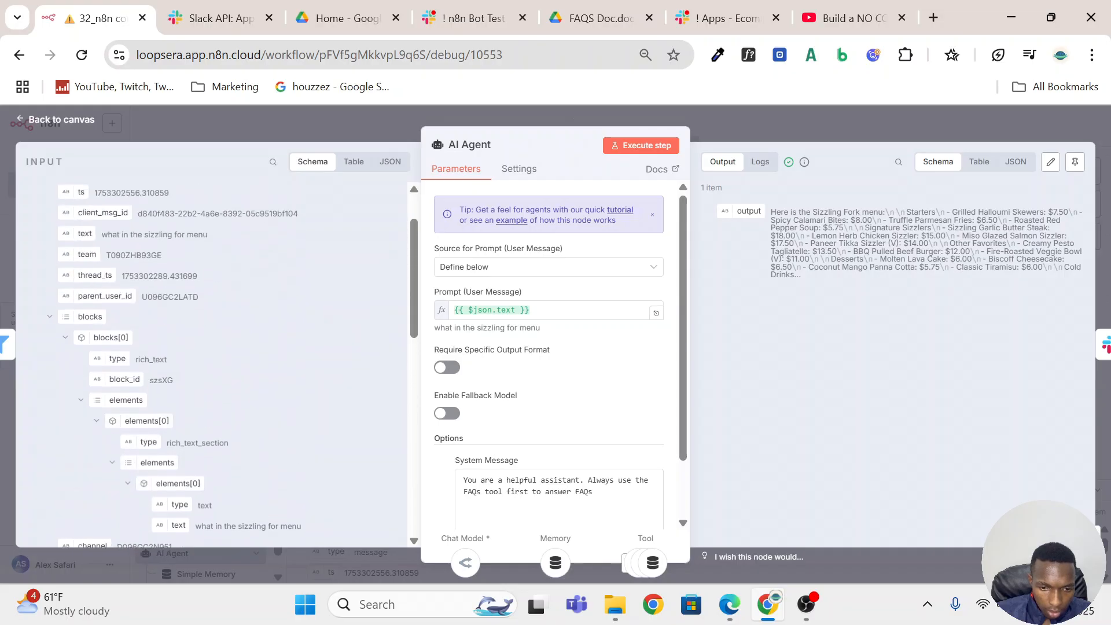
# Review how the Filter's text field maps into the AI Agent's user prompt, and read its FAQs-first system message.
pyautogui.scroll(2, 149, 278)
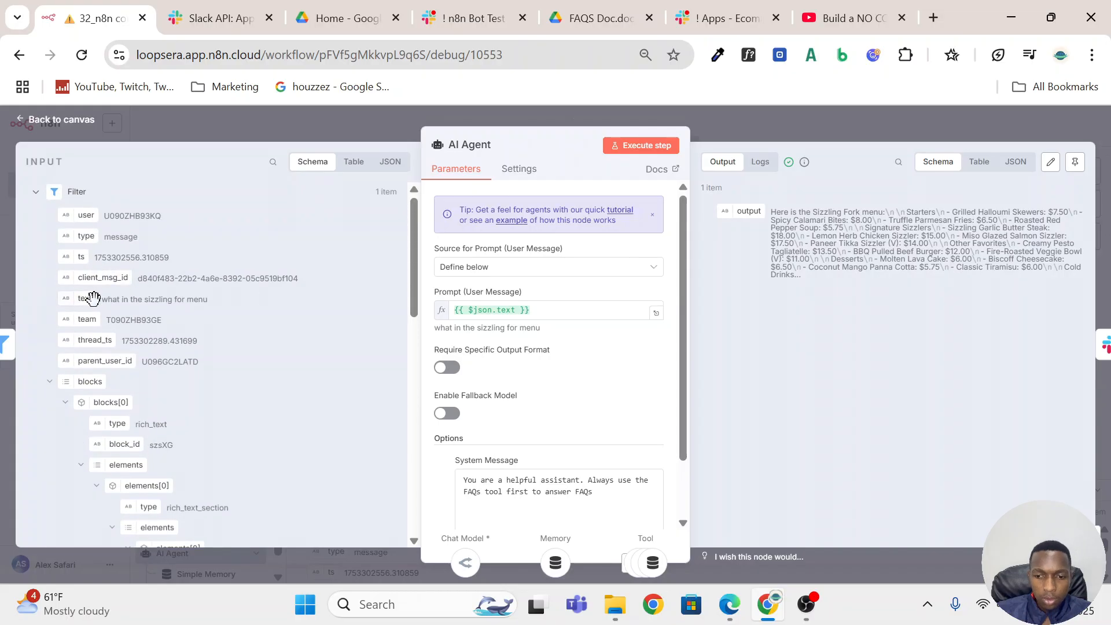
pyautogui.moveTo(93, 298); pyautogui.dragTo(585, 310)
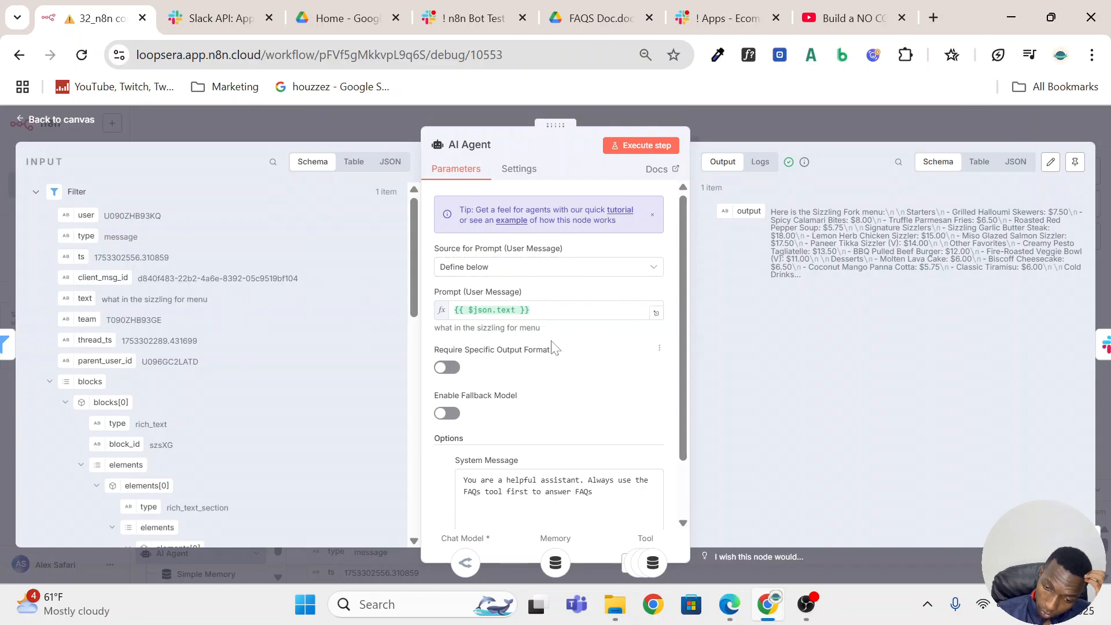
pyautogui.scroll(-2, 556, 351)
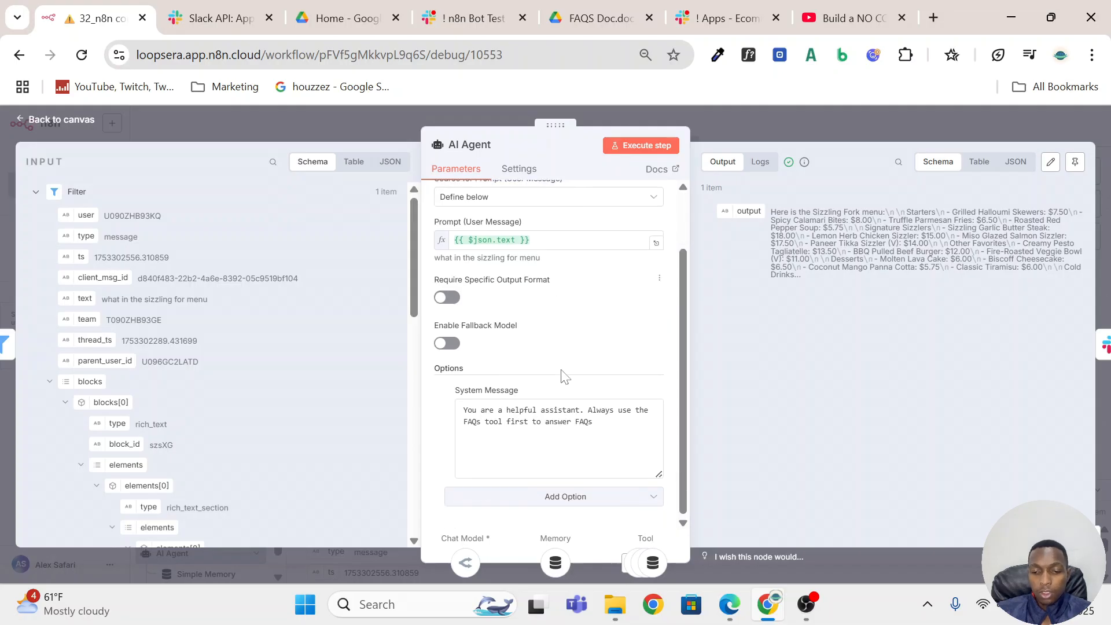
pyautogui.hotkey('ctrl', 'a')
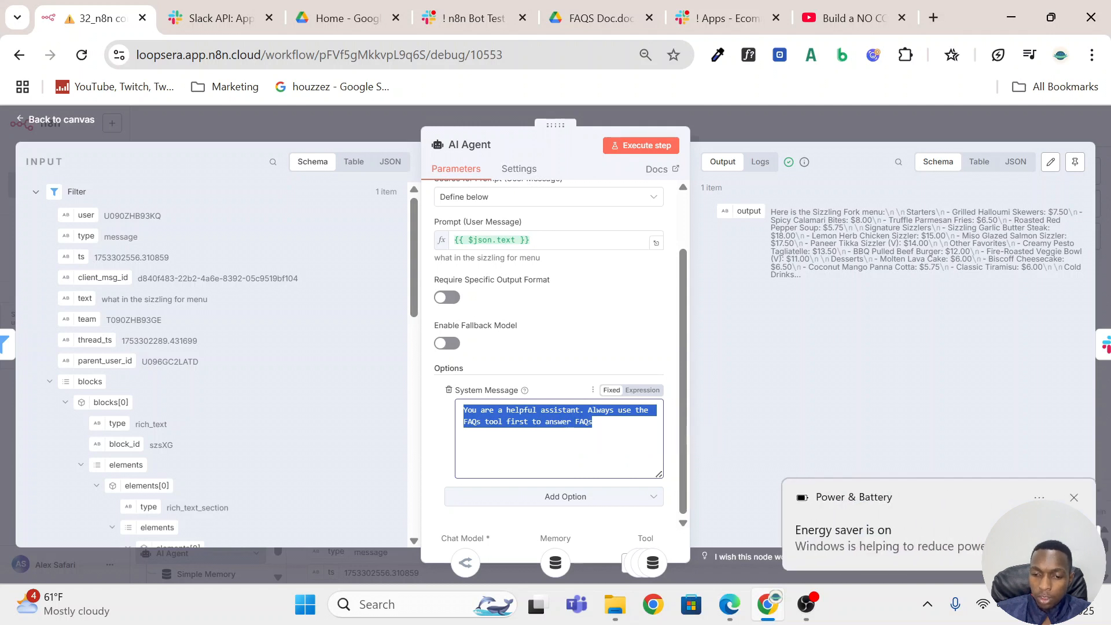
pyautogui.click(1074, 498)
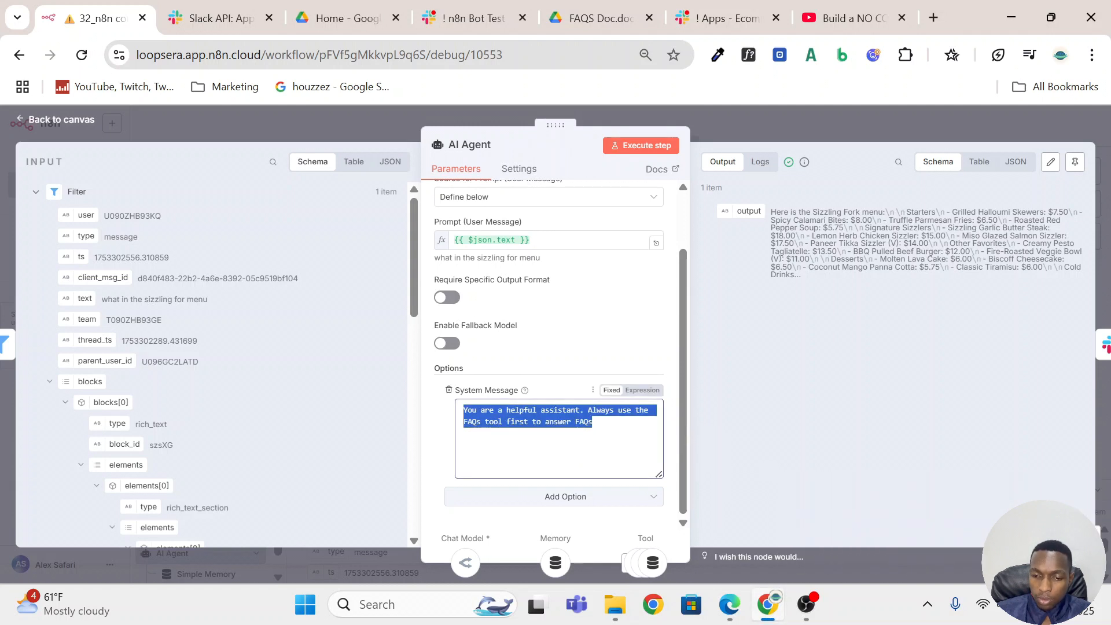
pyautogui.click(606, 428)
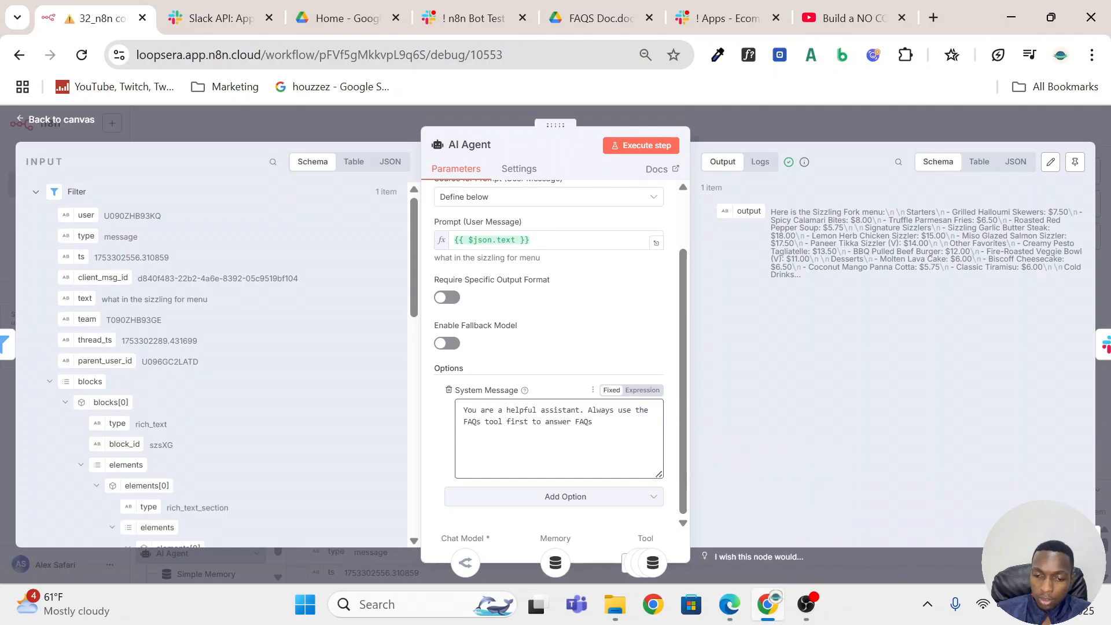
pyautogui.hotkey('ctrl', 'a')
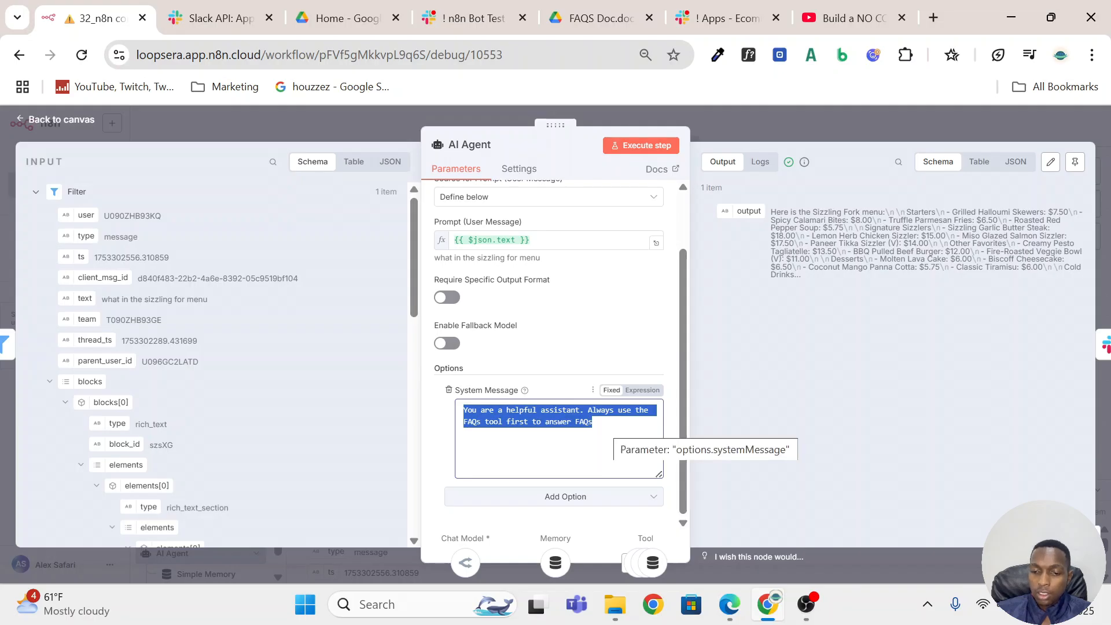
pyautogui.click(761, 111)
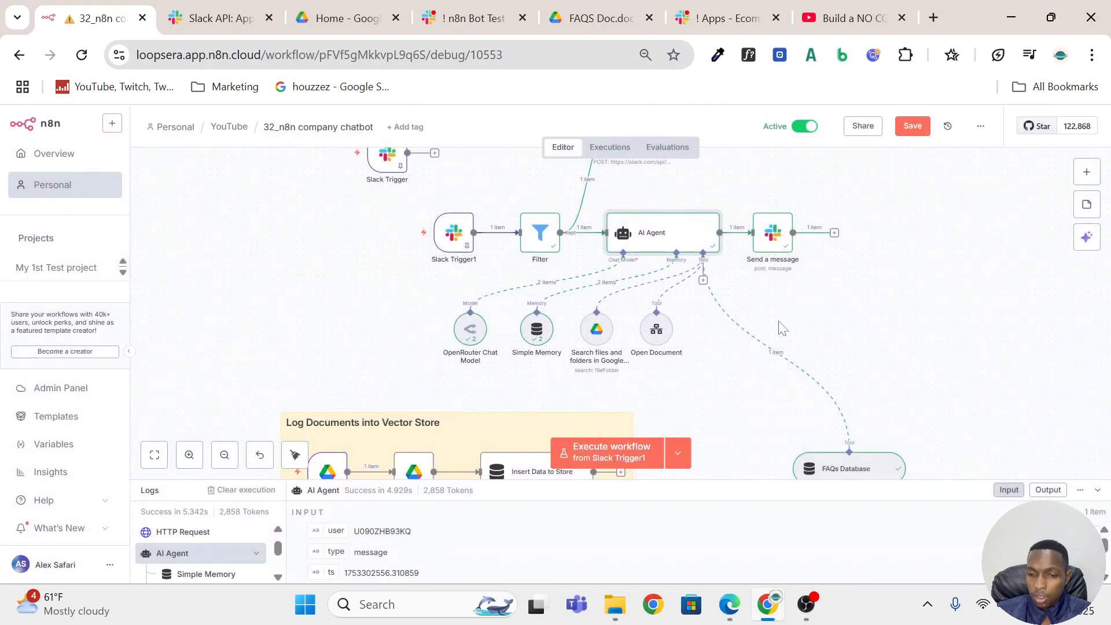
# Check the credential and model selected in the OpenRouter Chat Model node, and return to the canvas.
pyautogui.scroll(-2, 768, 345)
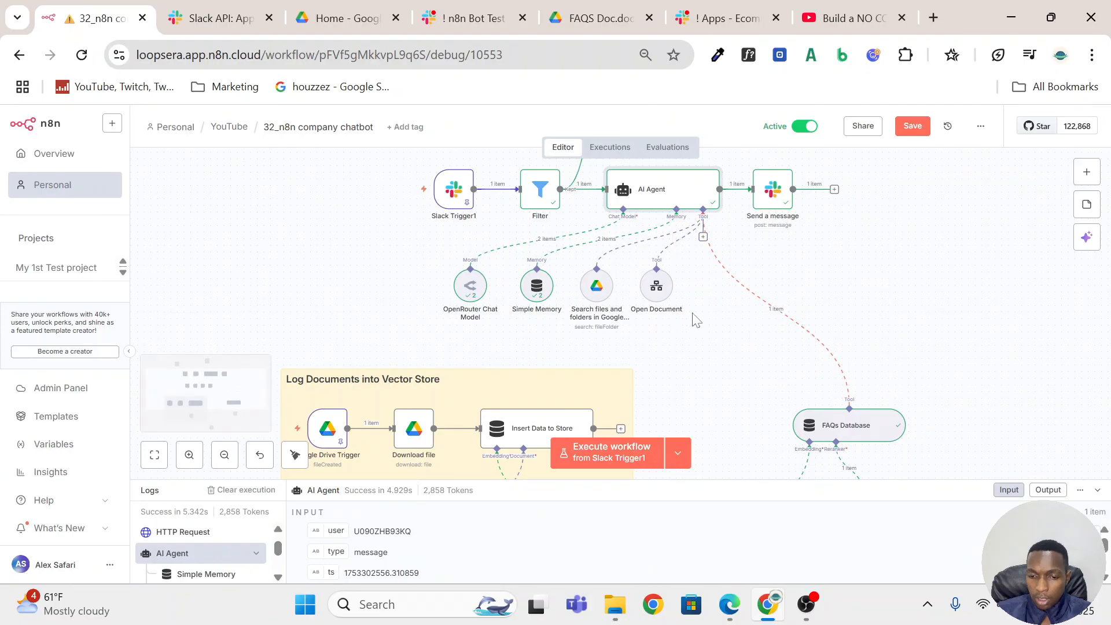
pyautogui.click(470, 295)
pyautogui.doubleClick(470, 295)
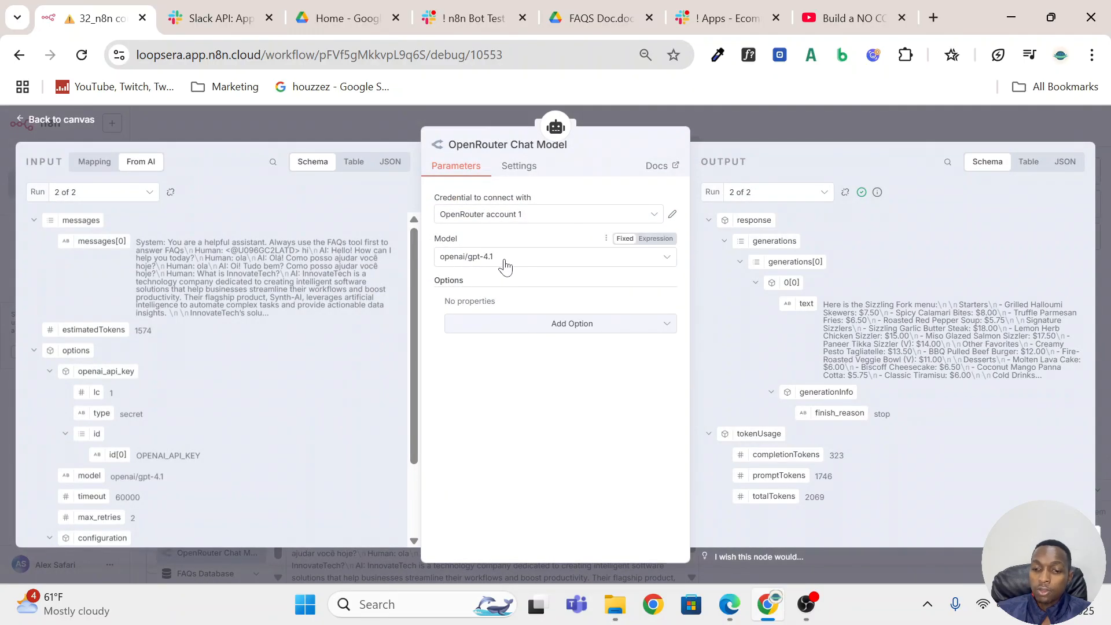
pyautogui.click(761, 132)
# Check the session key expression and context window length in the Simple Memory node, and return to the canvas.
pyautogui.click(543, 292)
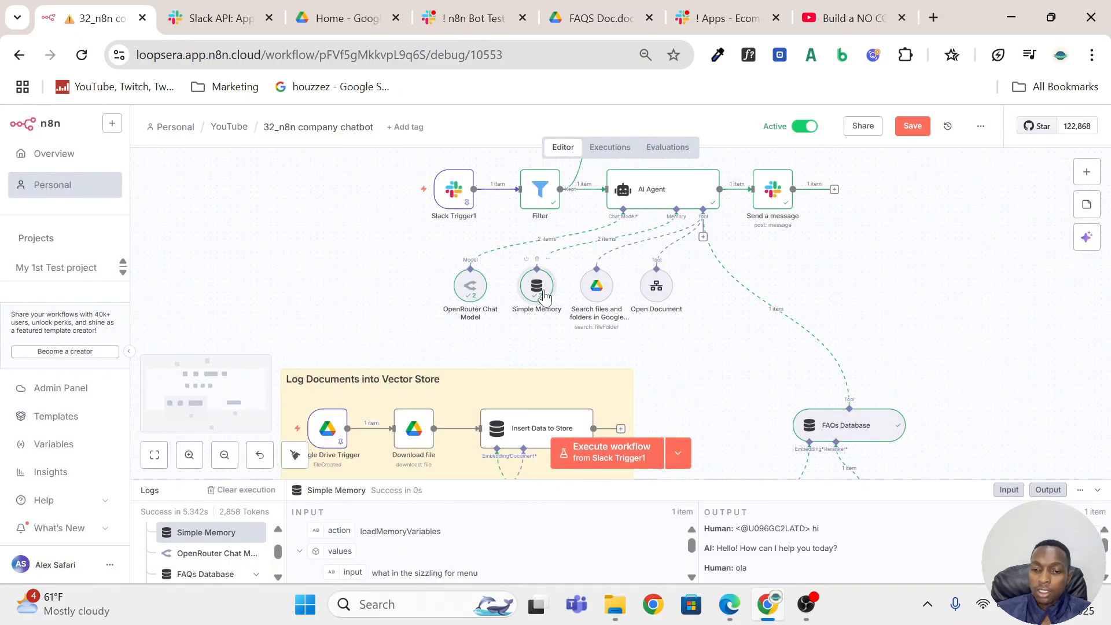
pyautogui.doubleClick(543, 295)
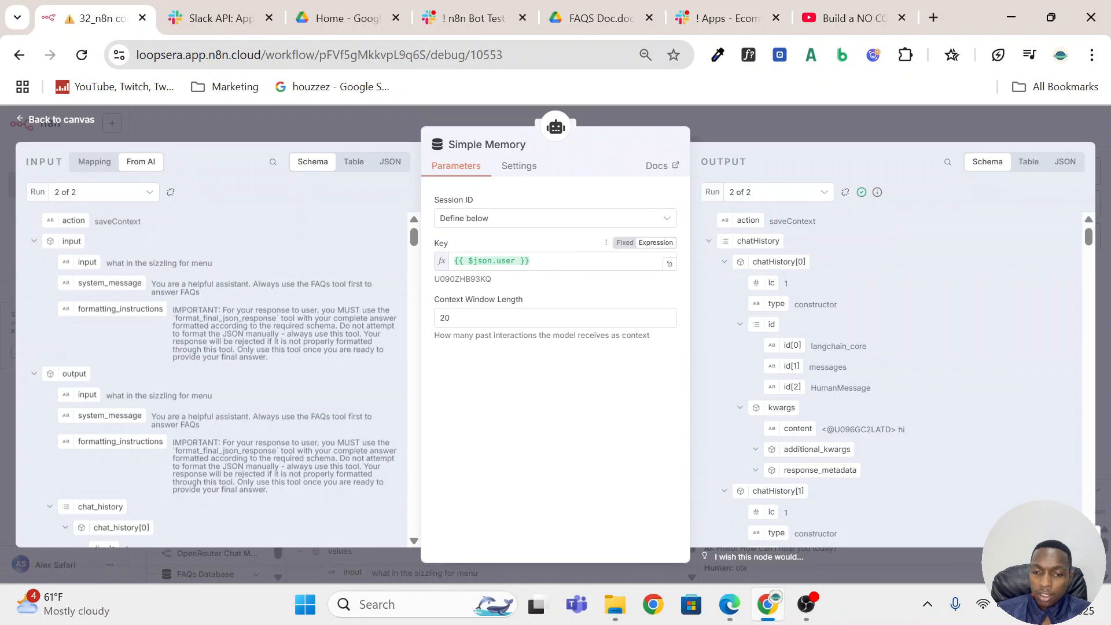
pyautogui.click(570, 261)
pyautogui.click(754, 125)
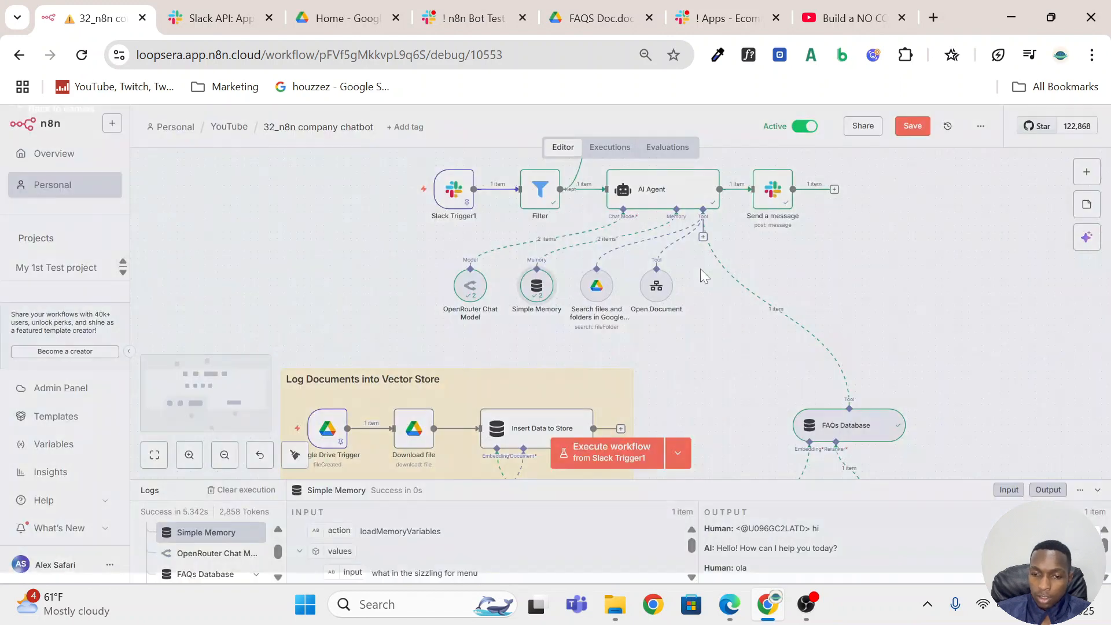
# Examine the Google Drive search tool's operation, search method, model-defined query, limit, and drive and folder filters.
pyautogui.doubleClick(594, 298)
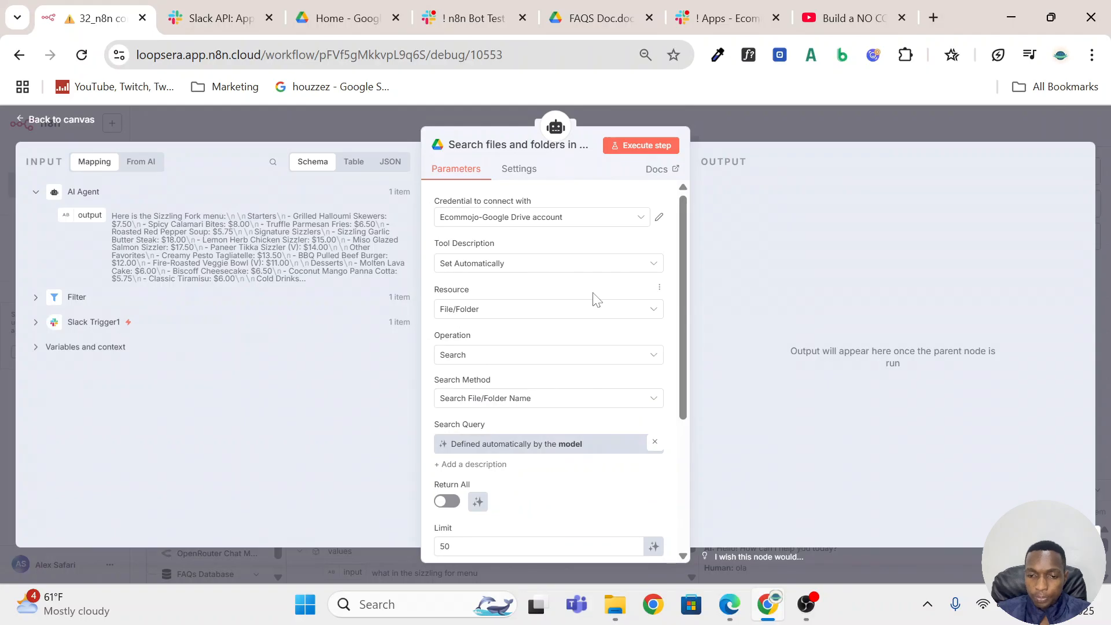
pyautogui.click(728, 130)
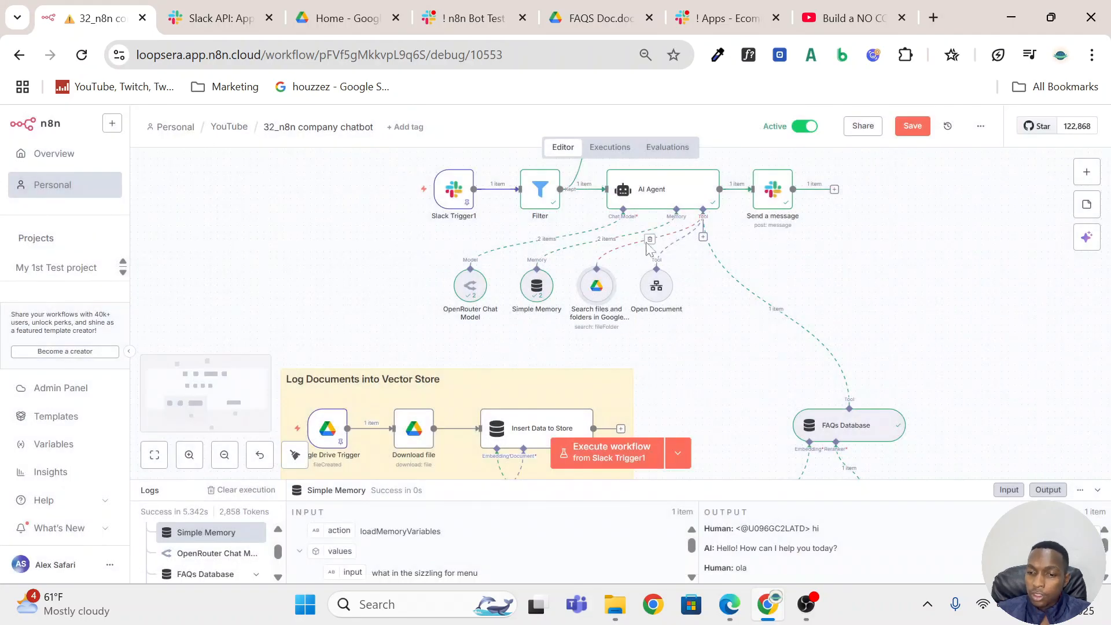
pyautogui.doubleClick(603, 292)
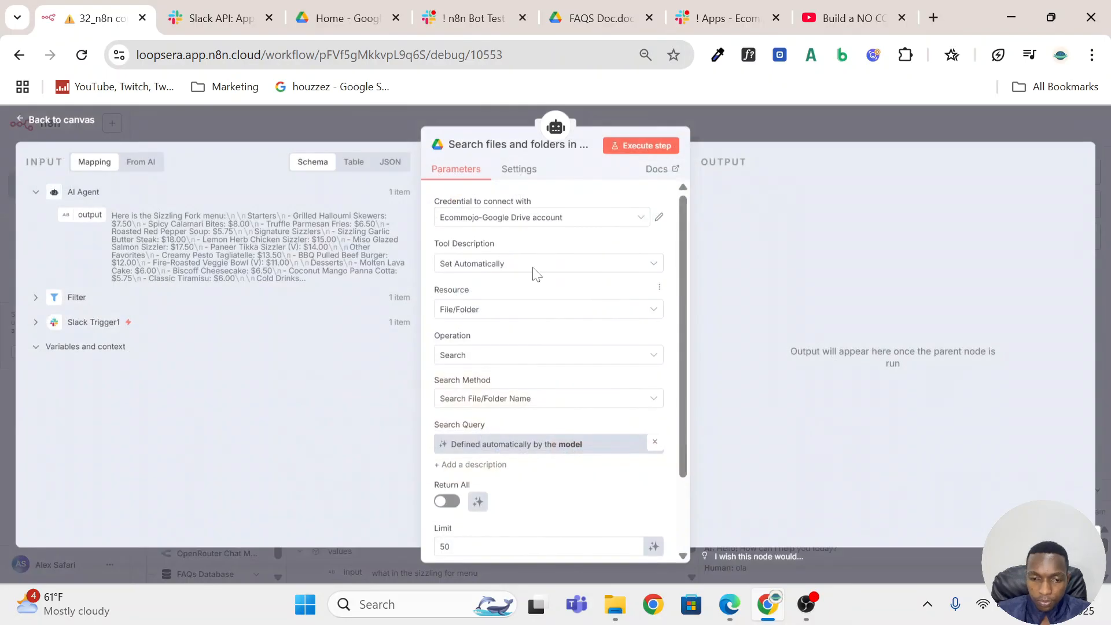
pyautogui.scroll(-2, 549, 246)
pyautogui.scroll(2, 550, 244)
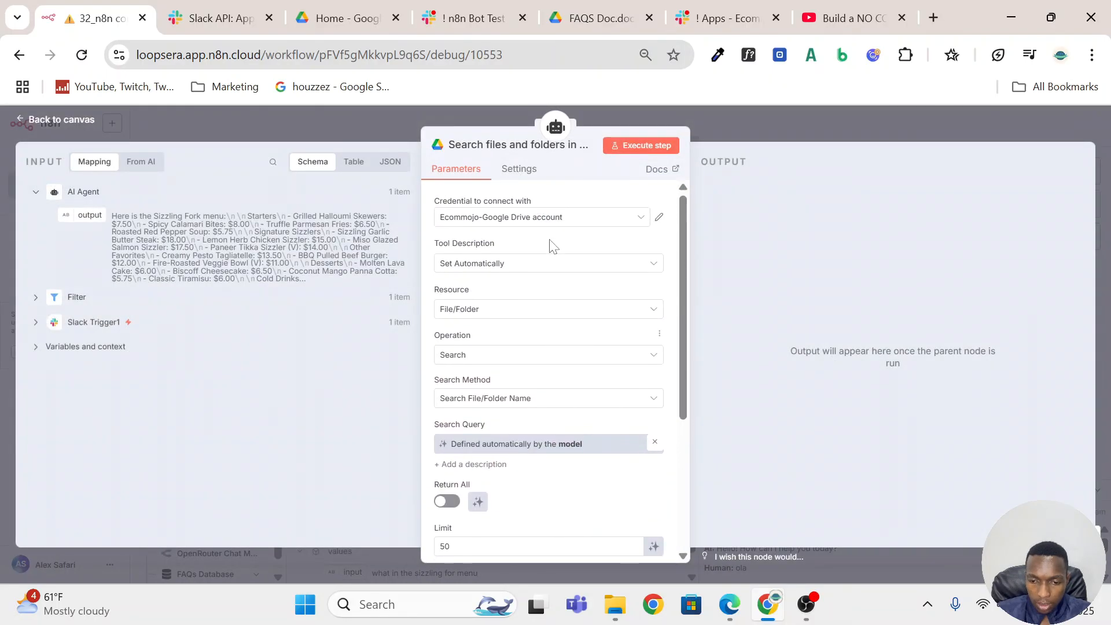
pyautogui.scroll(-2, 550, 244)
pyautogui.scroll(2, 544, 278)
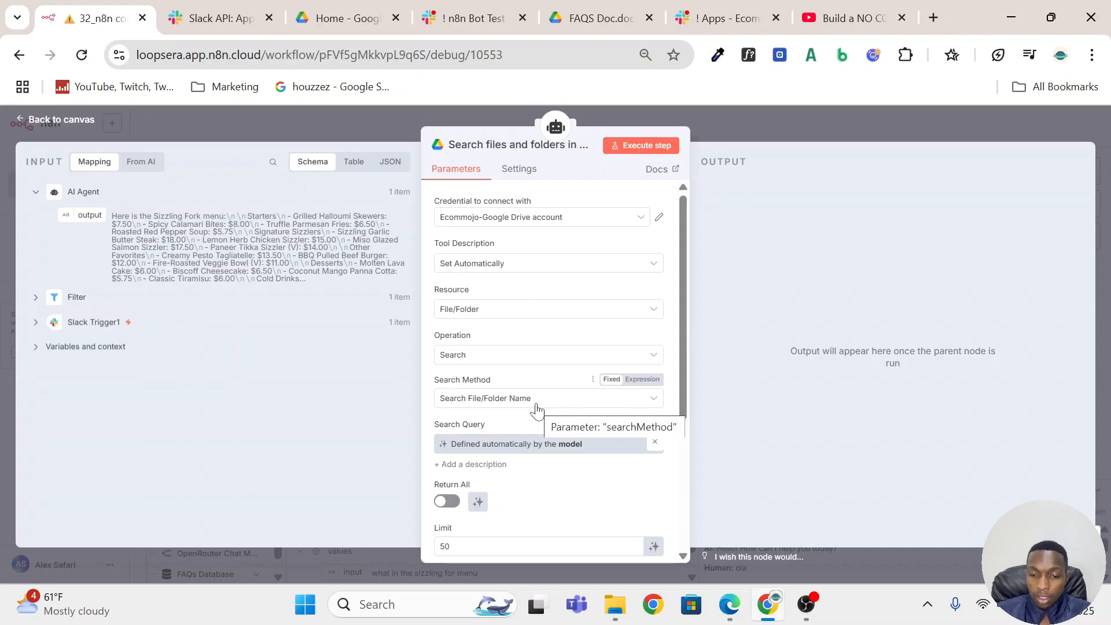
pyautogui.scroll(-3, 542, 390)
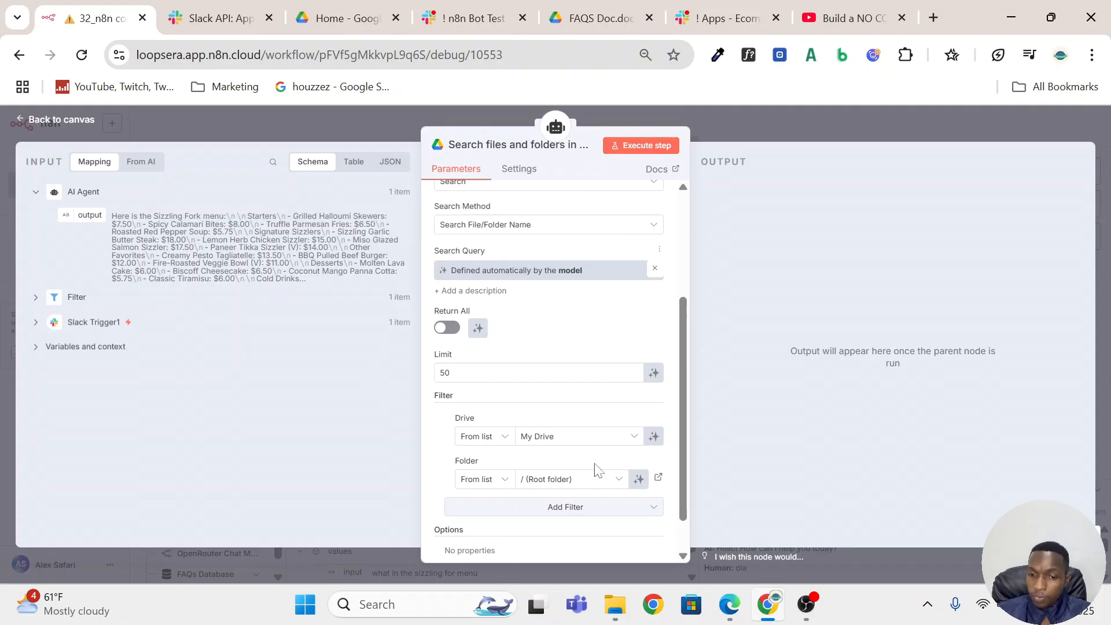
pyautogui.scroll(-1, 516, 306)
pyautogui.scroll(-2, 516, 306)
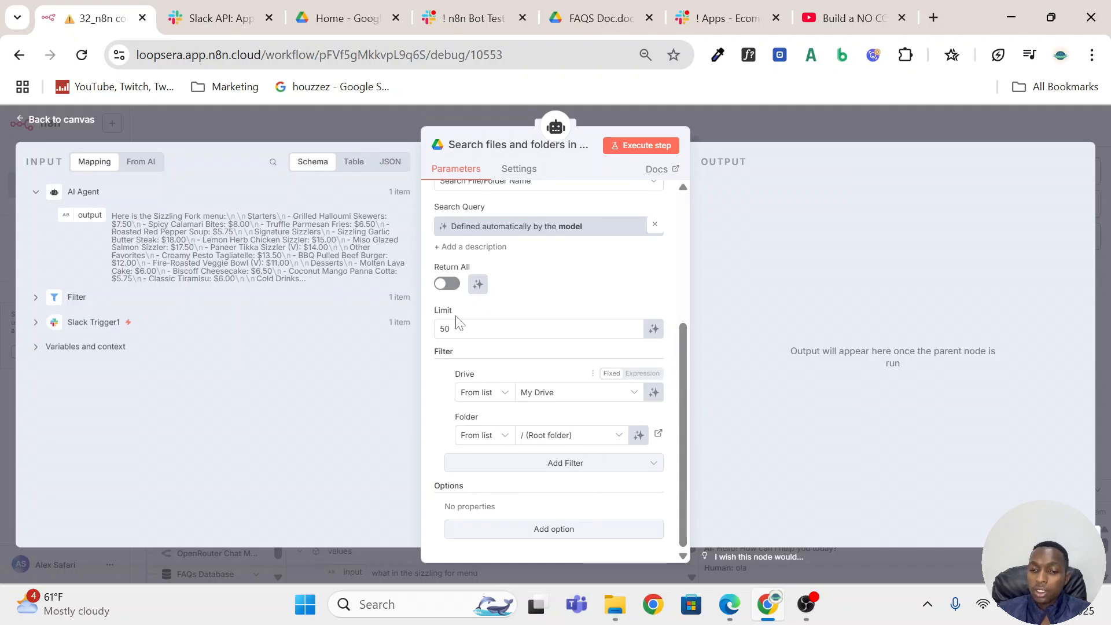
pyautogui.scroll(4, 520, 278)
pyautogui.click(788, 106)
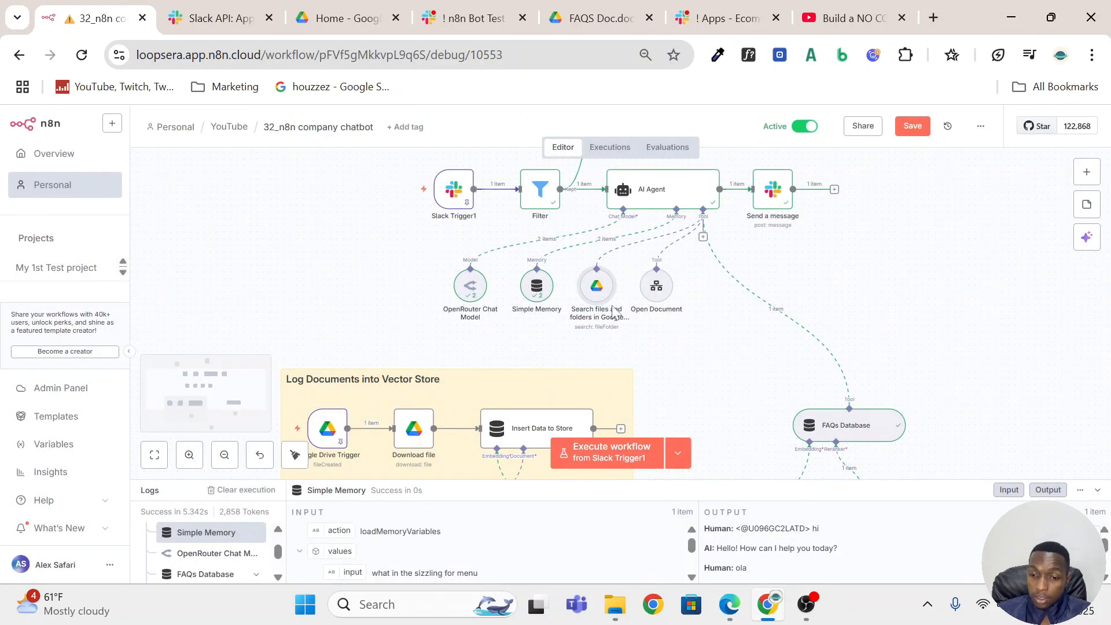
# Review the Open Document tool's description, linked workflow, and the documentID and prompt input descriptions.
pyautogui.doubleClick(656, 297)
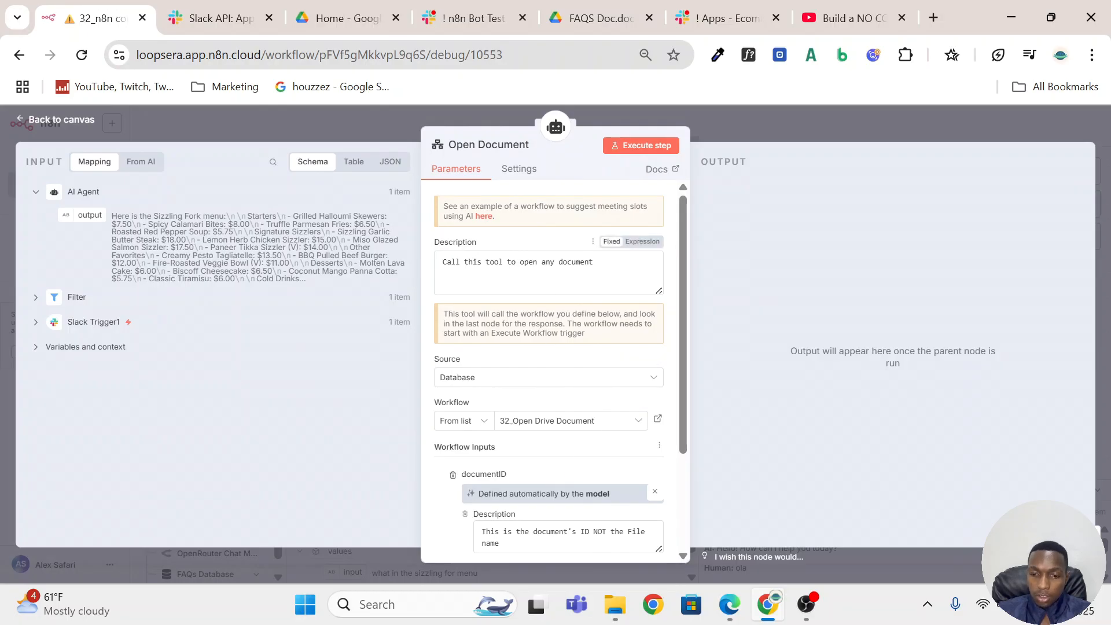
pyautogui.moveTo(593, 262); pyautogui.dragTo(435, 261)
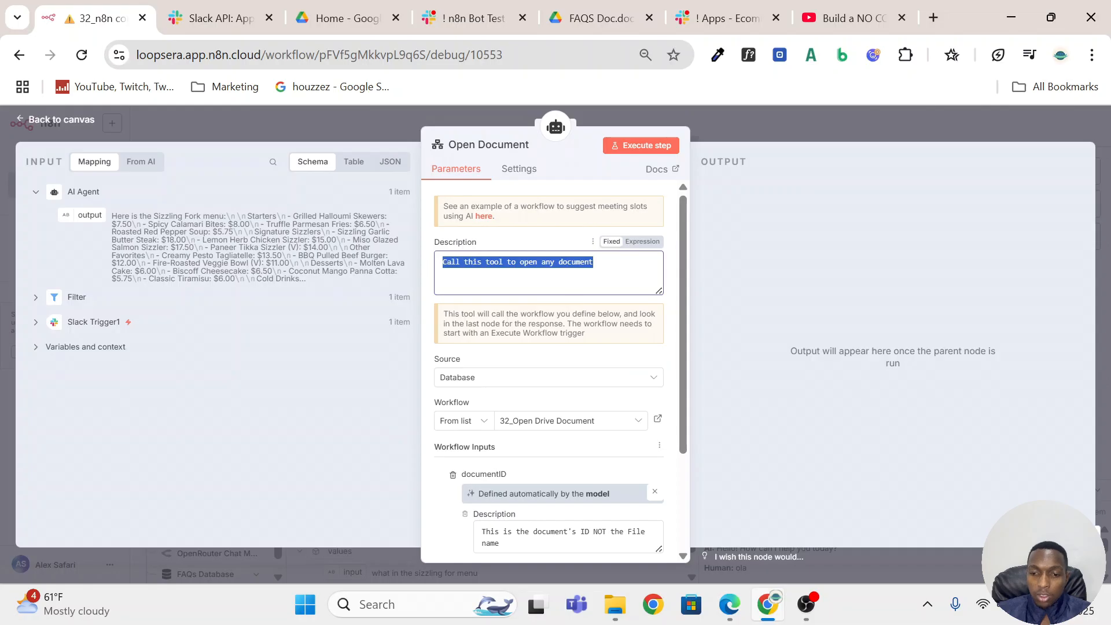
pyautogui.scroll(-2, 613, 429)
pyautogui.scroll(-1, 605, 376)
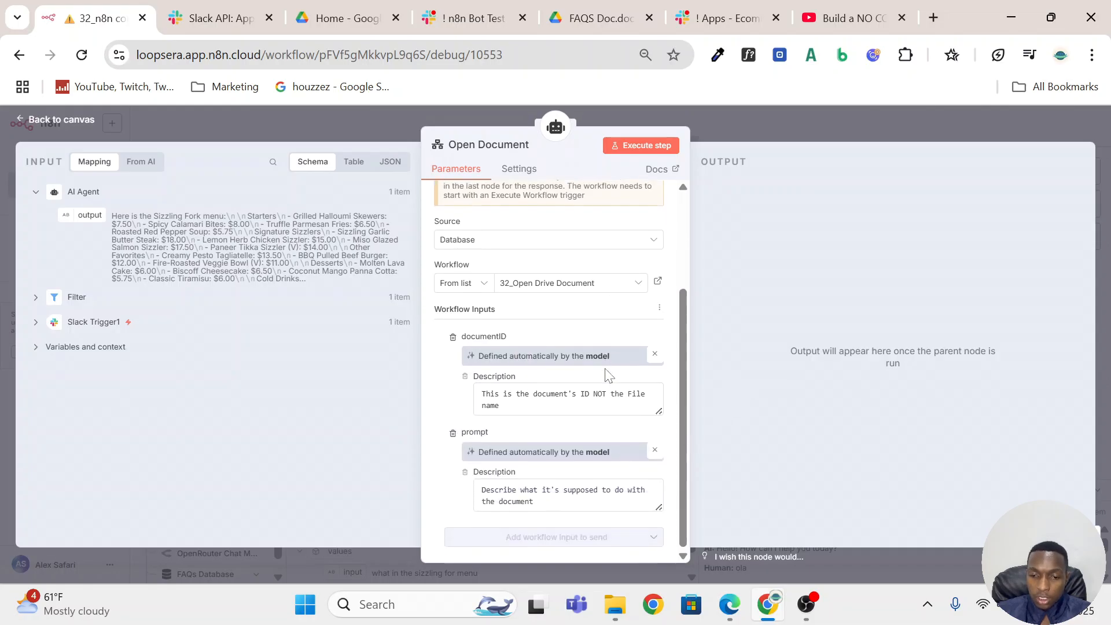
pyautogui.scroll(3, 602, 377)
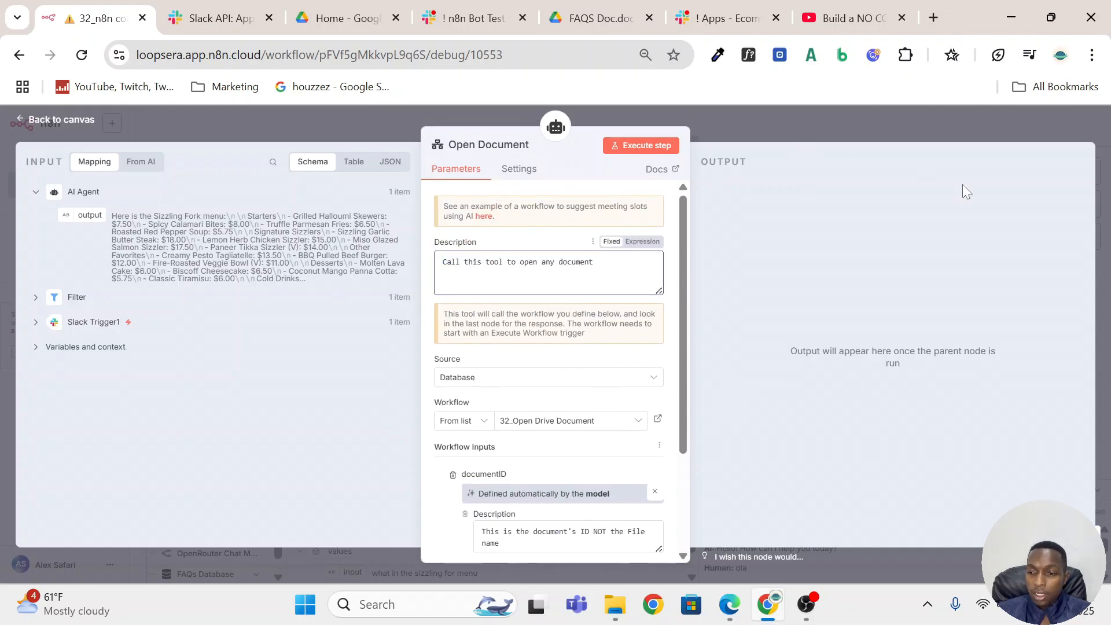
pyautogui.press('Escape')
# Search the node library for "call" to locate the tool that calls another n8n workflow.
pyautogui.click(1082, 173)
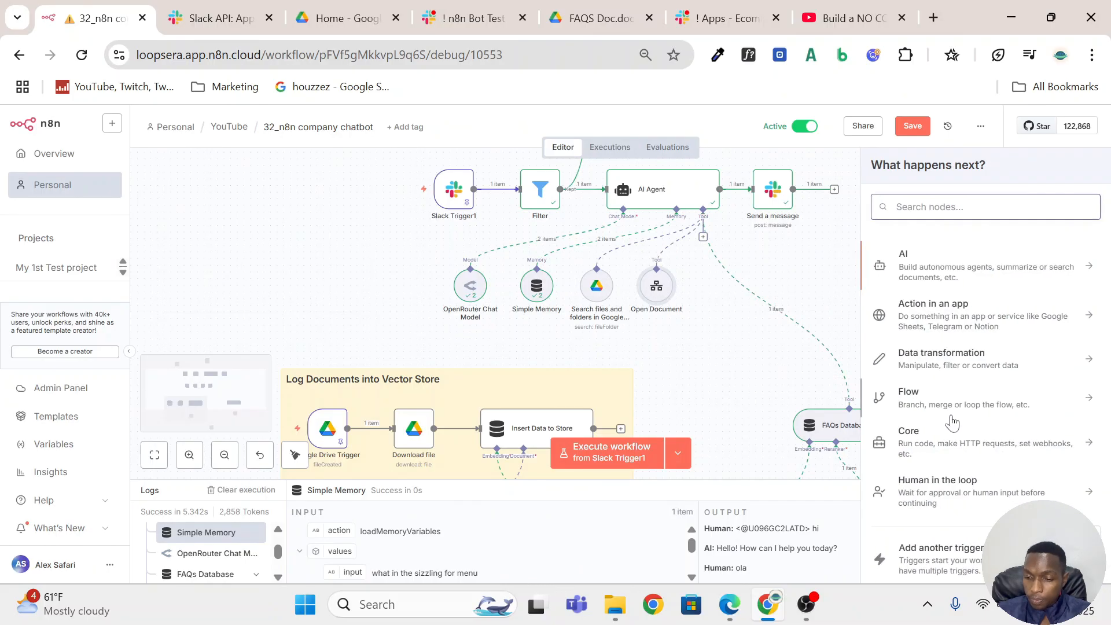
pyautogui.scroll(-1, 963, 438)
pyautogui.scroll(1, 963, 438)
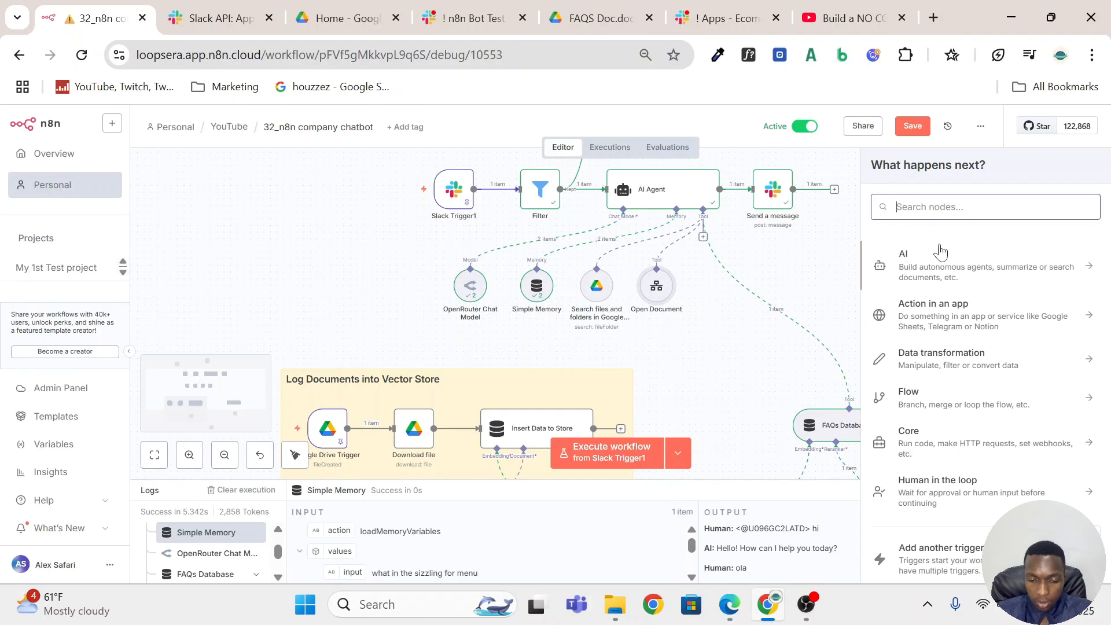
pyautogui.click(922, 212)
pyautogui.write('cal')
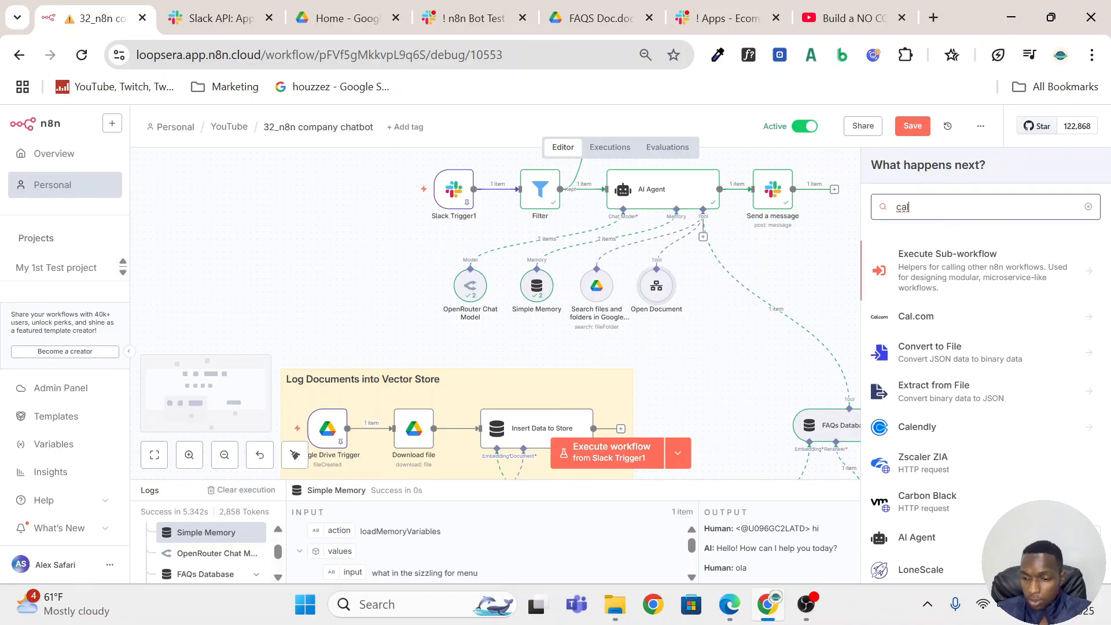
pyautogui.write('l')
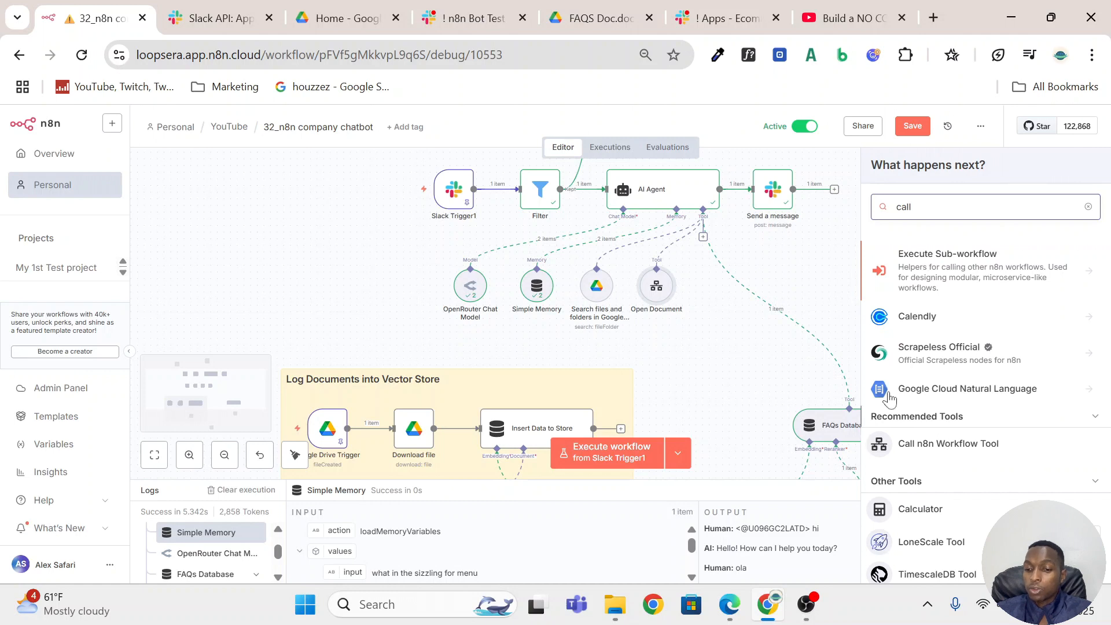
# Open the linked 32_Open Drive Document sub-workflow from the Open Document tool.
pyautogui.click(658, 291)
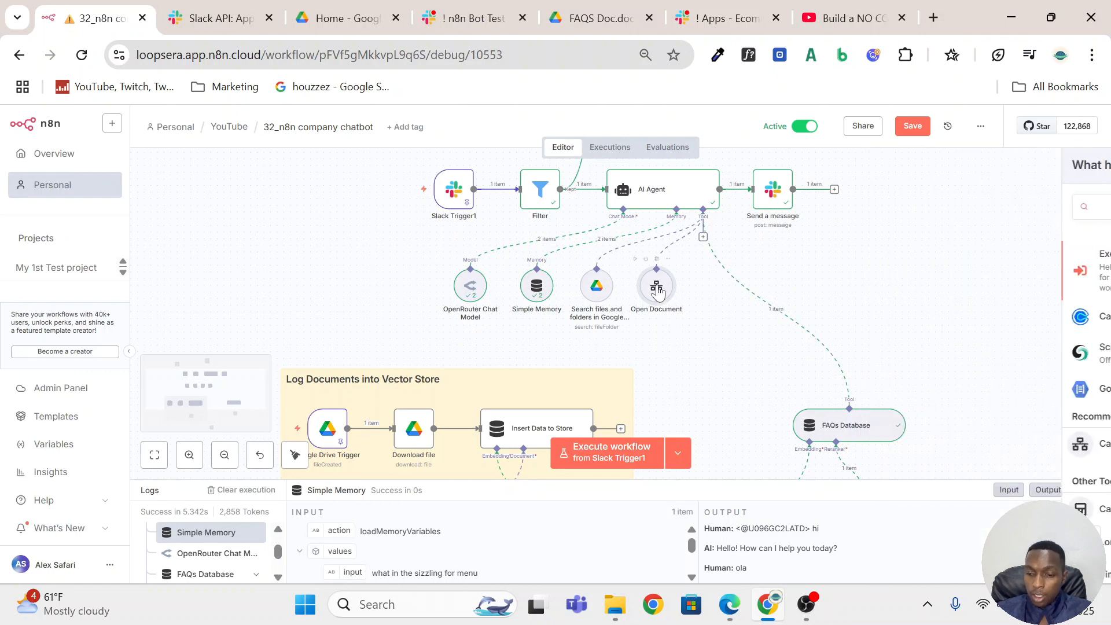
pyautogui.doubleClick(658, 291)
pyautogui.scroll(-3, 634, 327)
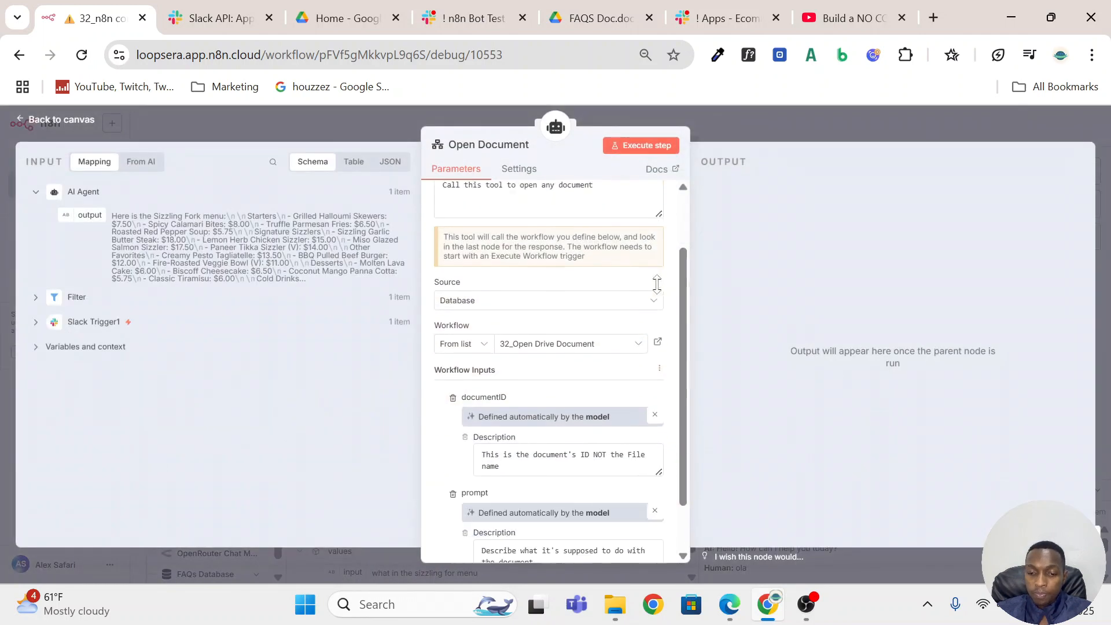
pyautogui.click(657, 282)
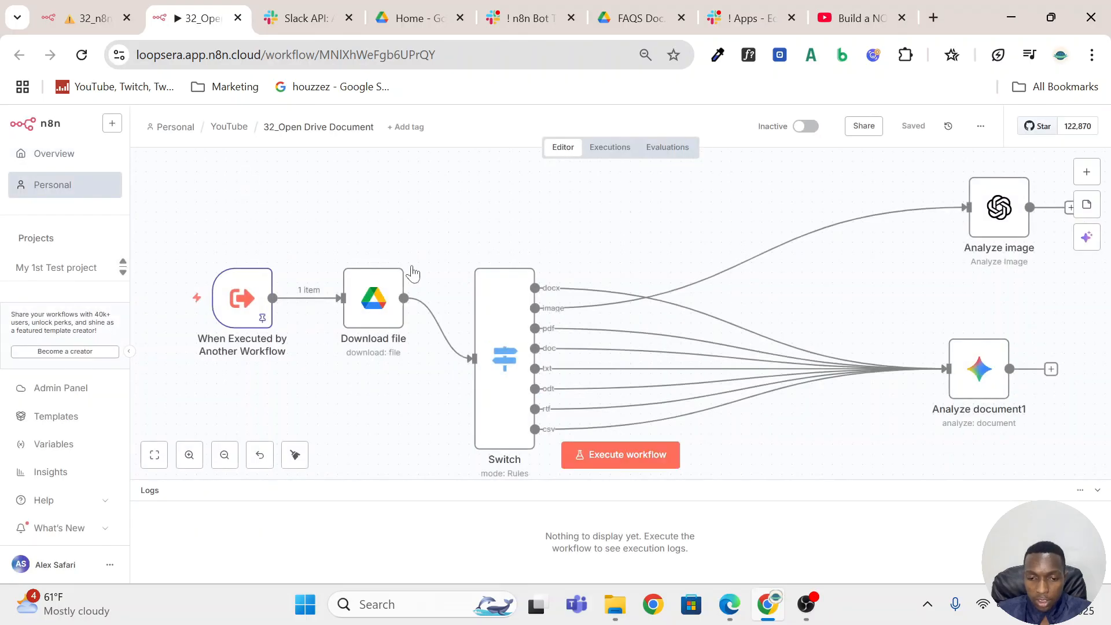
# Inspect the documentID and prompt fields in the When Executed by Another Workflow trigger's input schema.
pyautogui.scroll(-2, 413, 273)
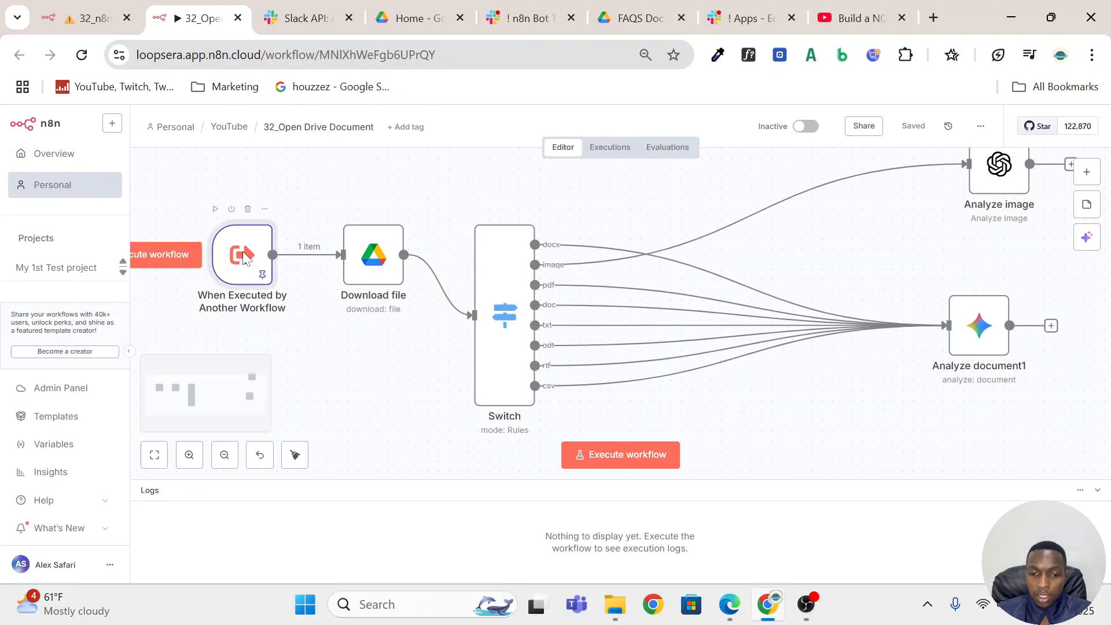
pyautogui.doubleClick(244, 258)
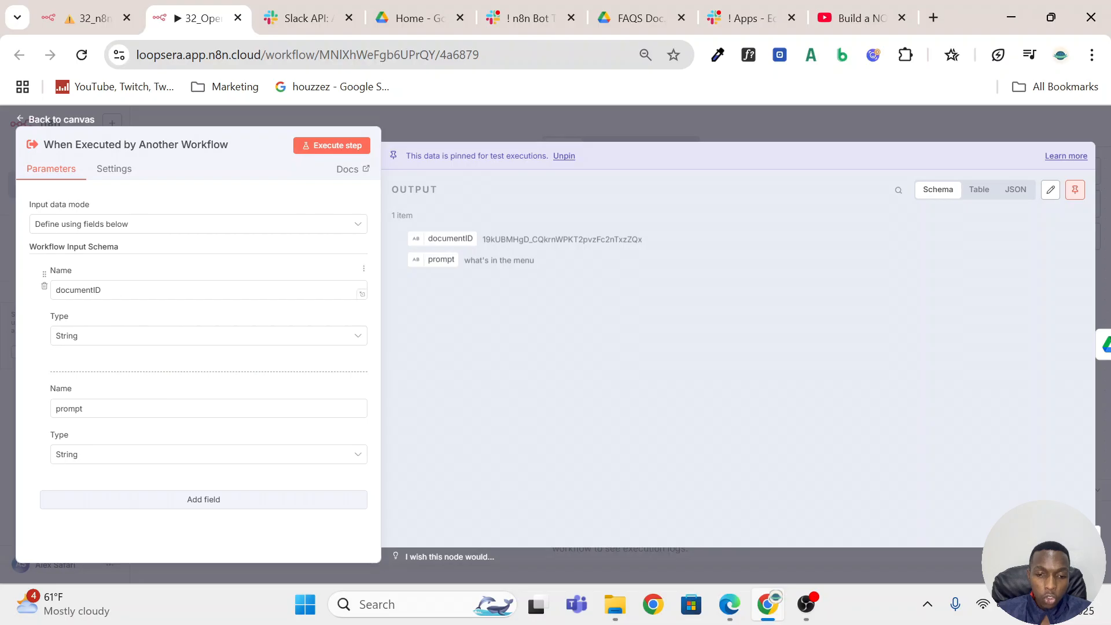
pyautogui.click(360, 410)
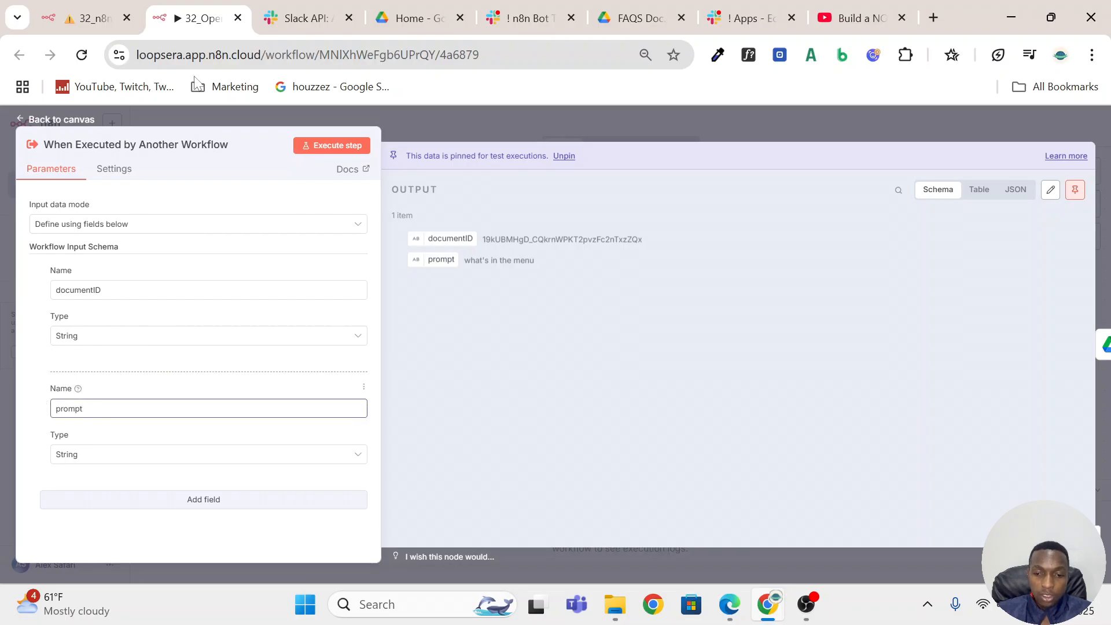
# Review the trigger's pinned test prompt and how the Download file node takes its file ID from documentID.
pyautogui.moveTo(646, 239); pyautogui.dragTo(501, 265)
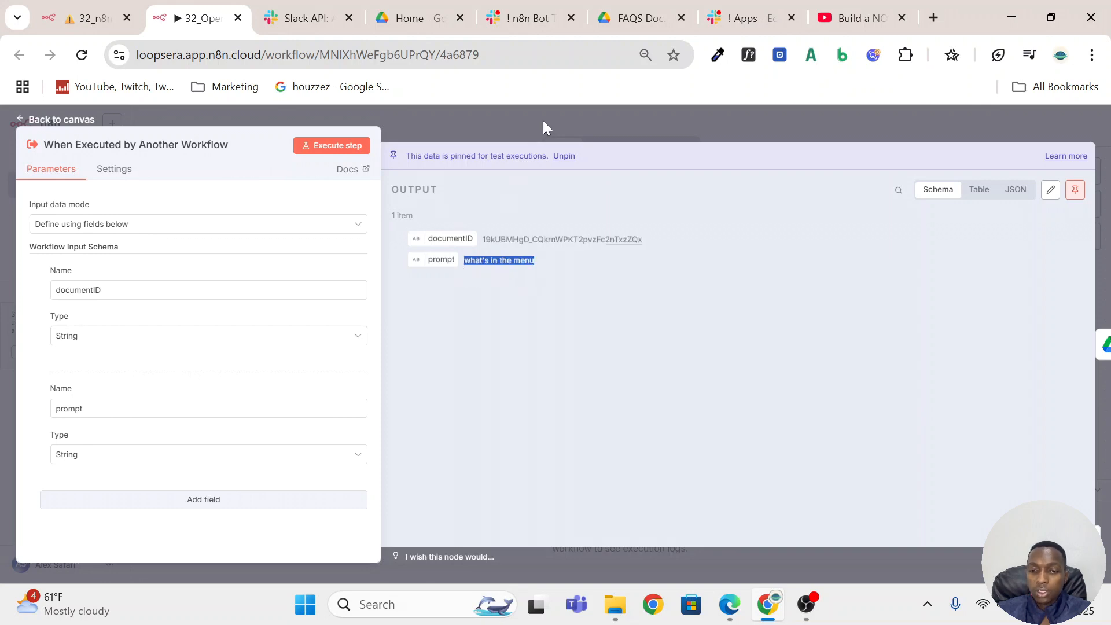
pyautogui.click(542, 120)
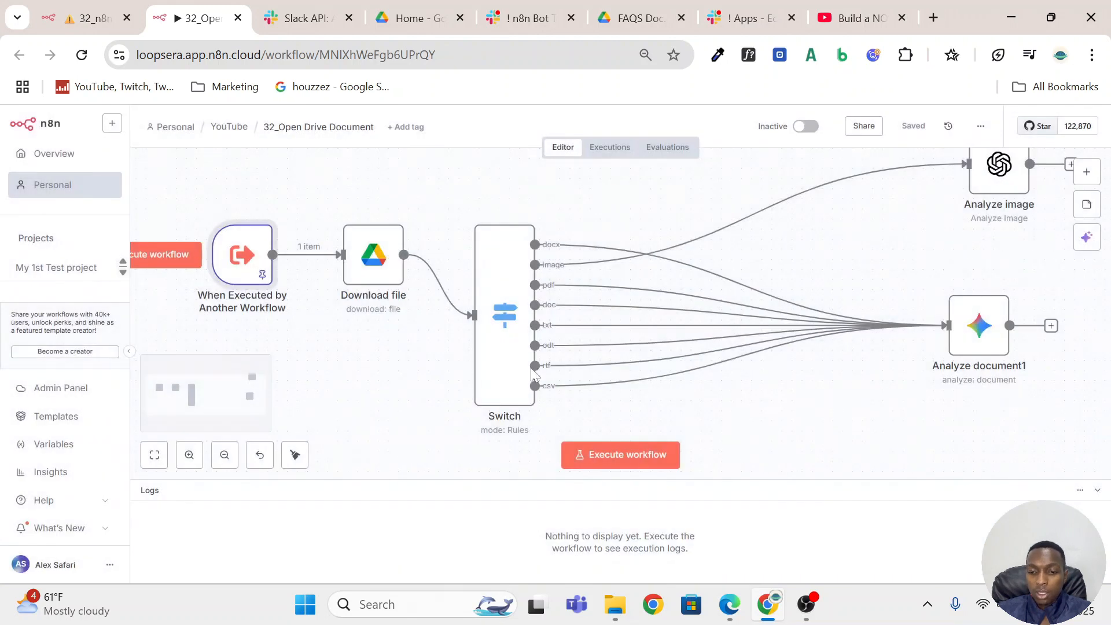
pyautogui.click(380, 247)
pyautogui.doubleClick(383, 249)
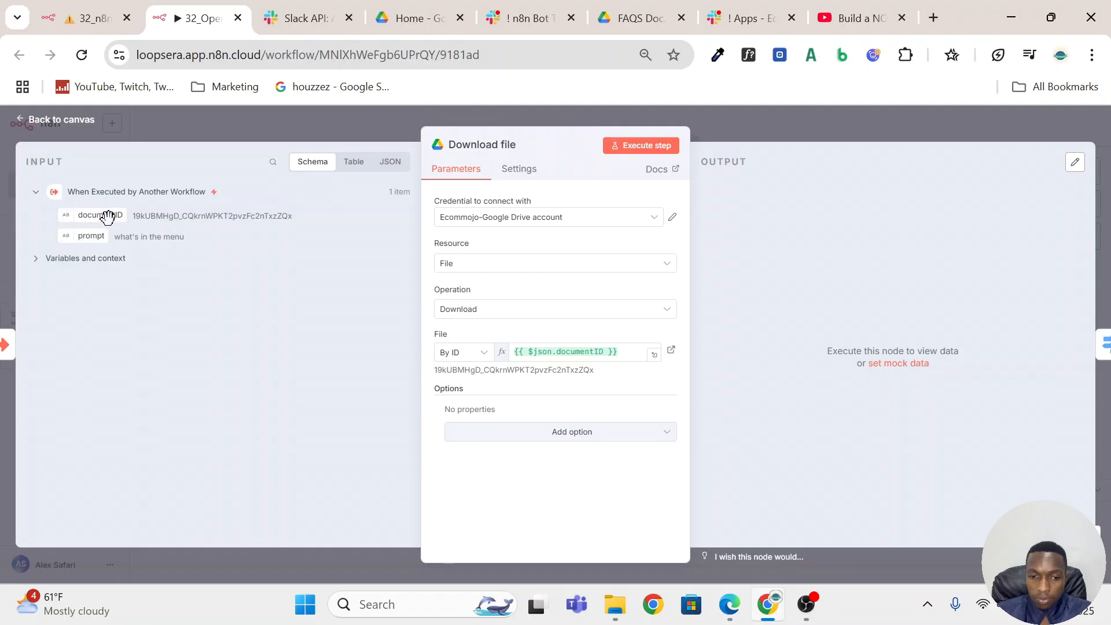
pyautogui.moveTo(96, 215); pyautogui.dragTo(556, 354)
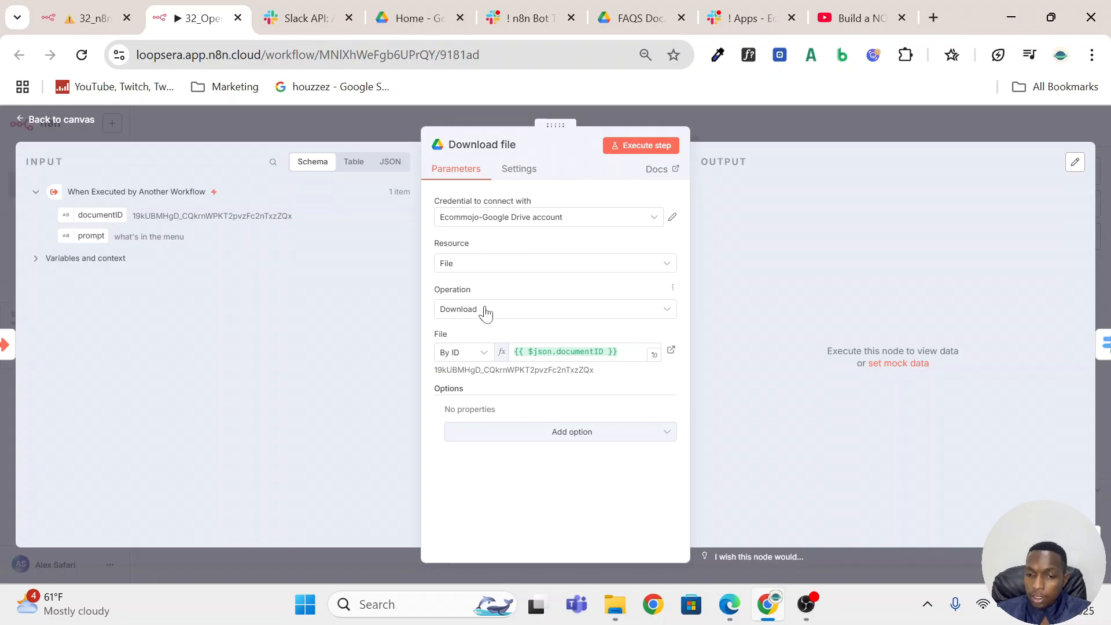
pyautogui.click(883, 113)
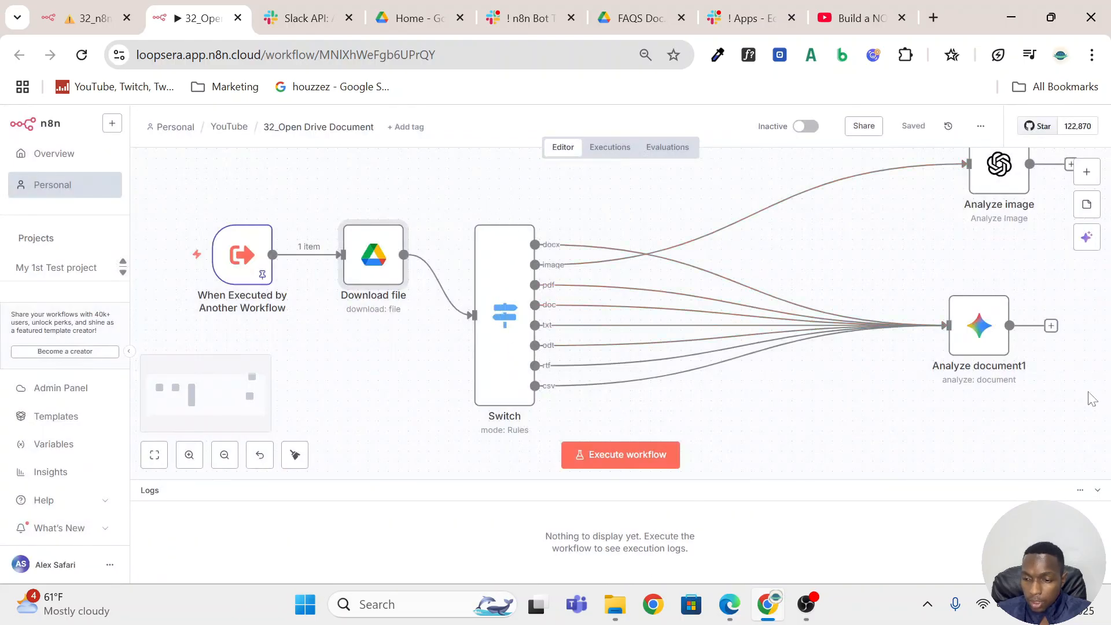
# Inspect the Analyze image node's text input, input type and input data field name.
pyautogui.scroll(3, 1012, 220)
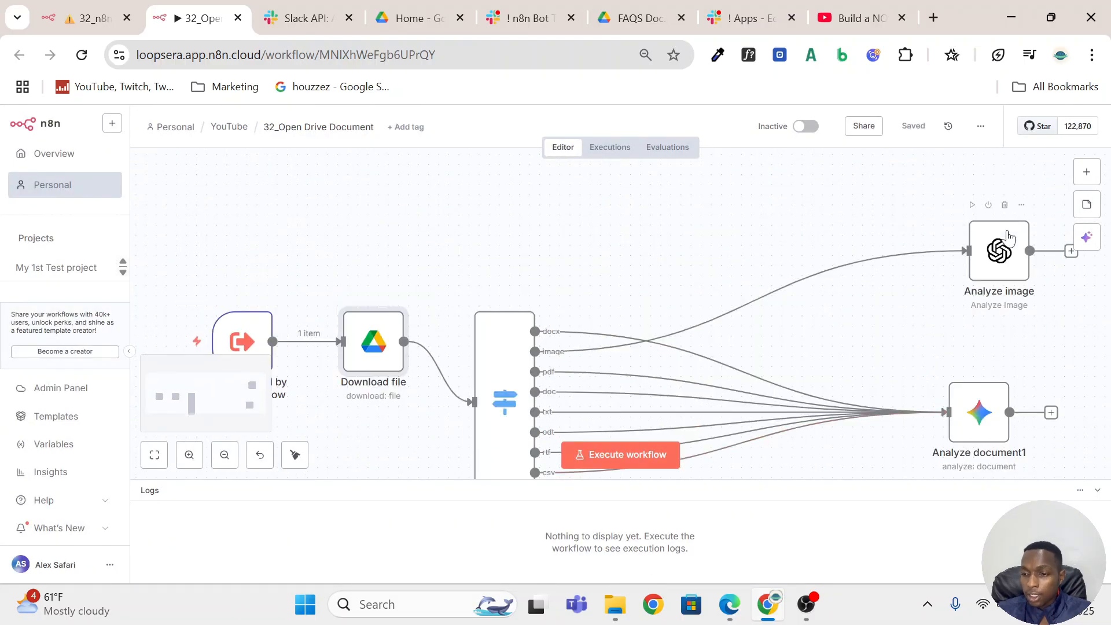
pyautogui.hscroll(3, 1007, 237)
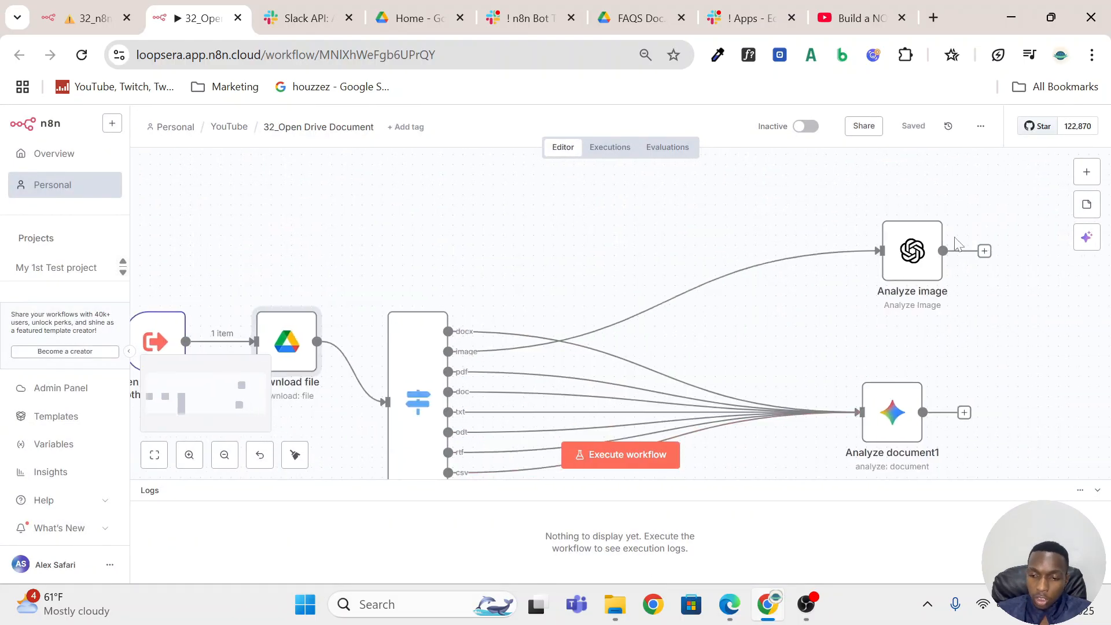
pyautogui.doubleClick(910, 267)
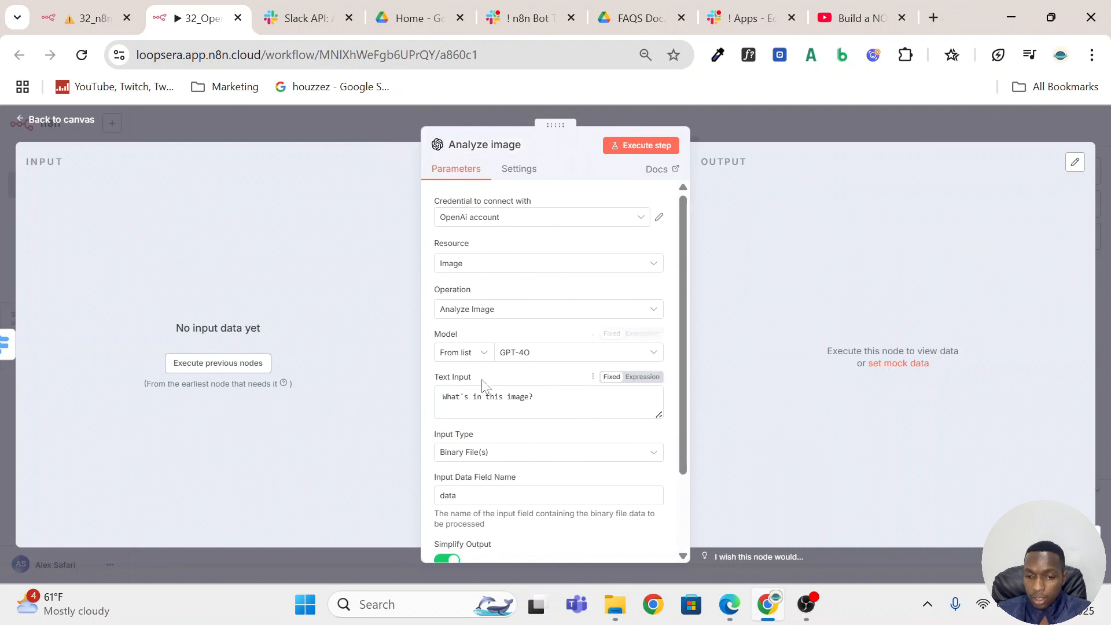
pyautogui.click(547, 408)
pyautogui.scroll(-2, 547, 407)
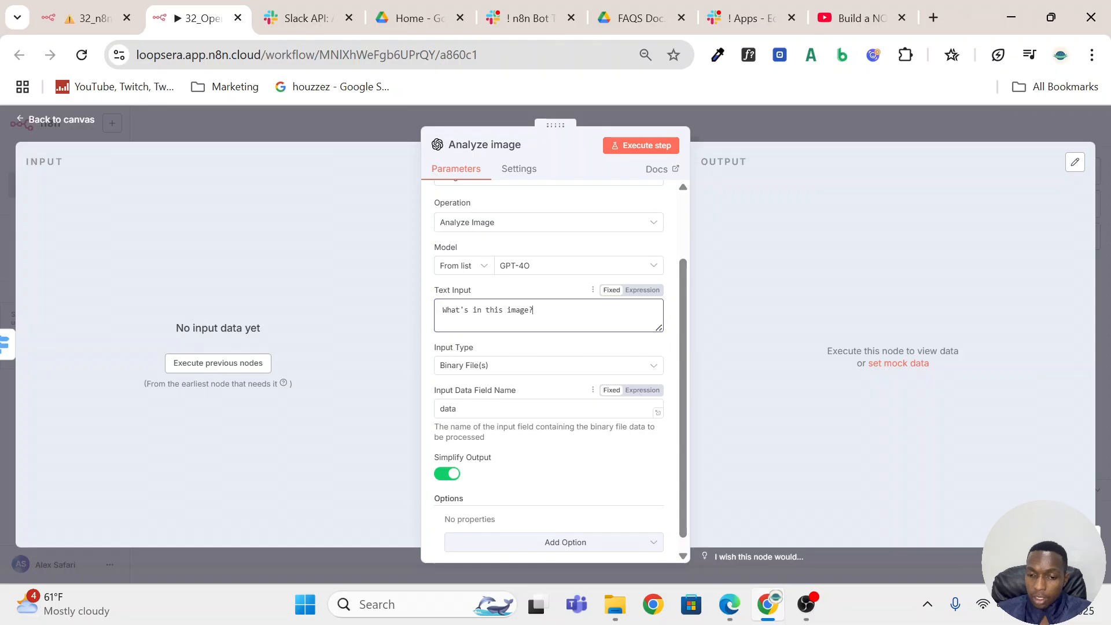
pyautogui.moveTo(466, 409); pyautogui.dragTo(419, 411)
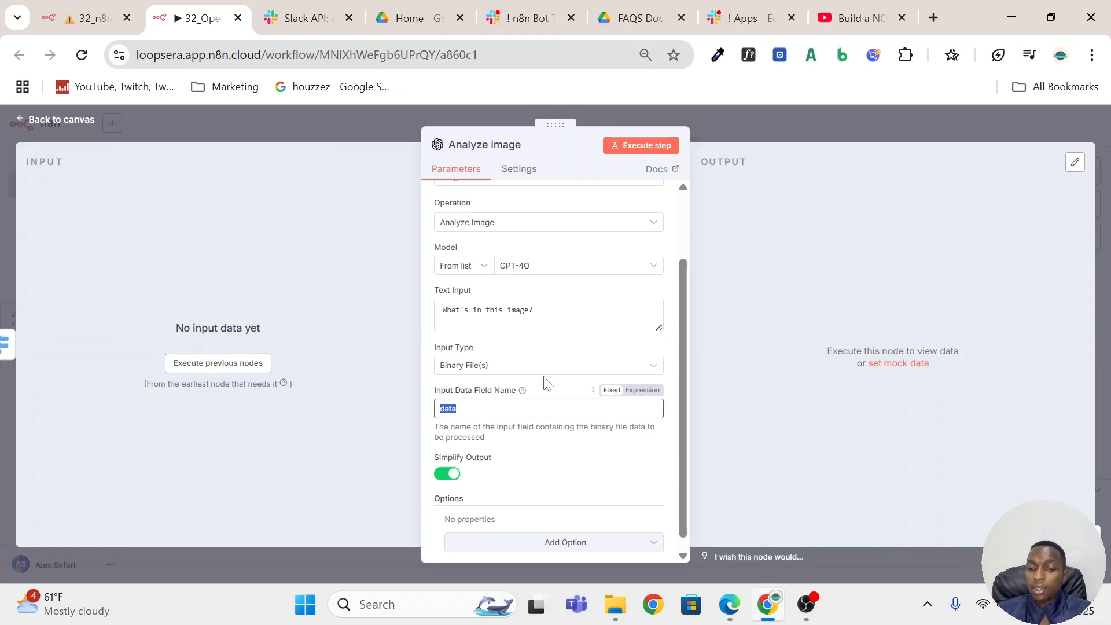
pyautogui.click(806, 126)
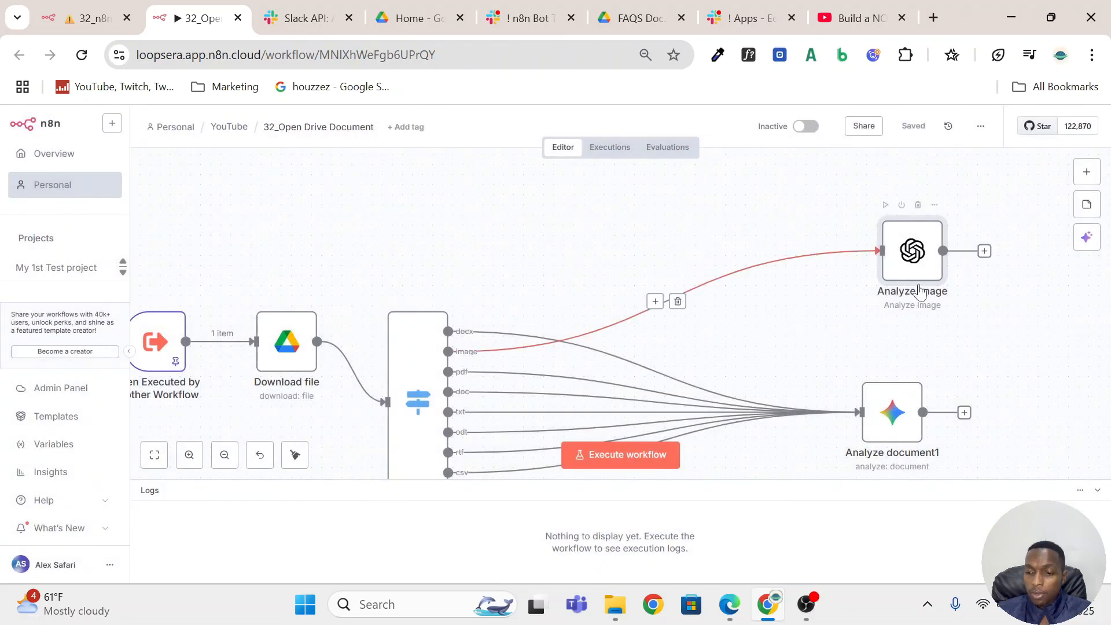
# Align the Analyze image node vertically above Analyze document1 and save the workflow.
pyautogui.moveTo(902, 259); pyautogui.dragTo(882, 259)
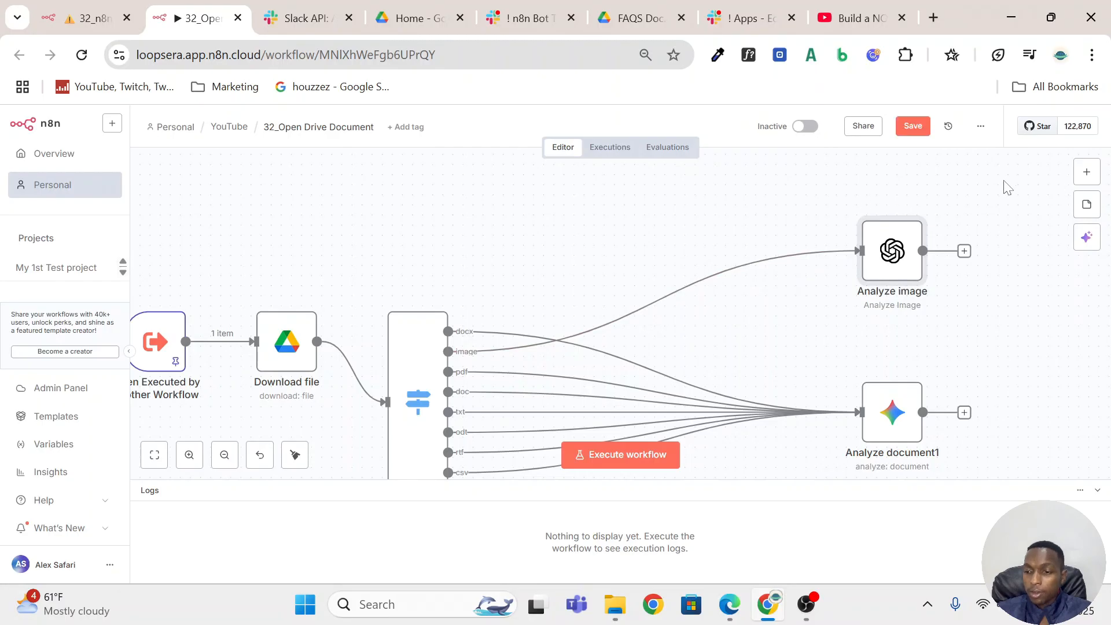
pyautogui.click(912, 125)
# Check the configuration of the Analyze document1 node on the document file-type branches.
pyautogui.scroll(-5, 615, 317)
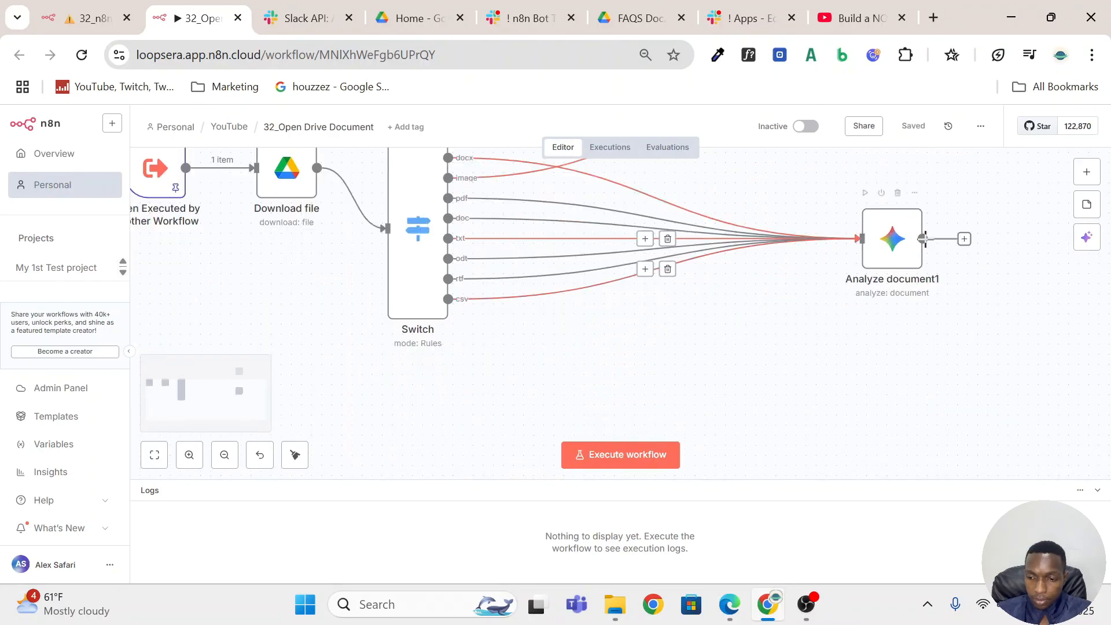
pyautogui.click(889, 236)
pyautogui.doubleClick(888, 236)
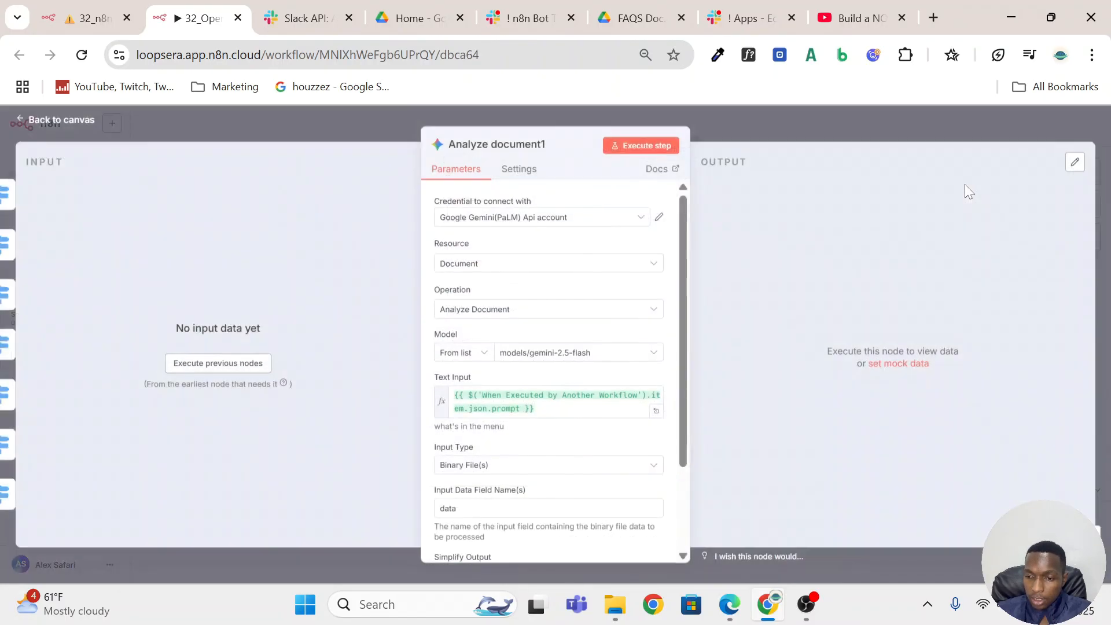
pyautogui.press('Escape')
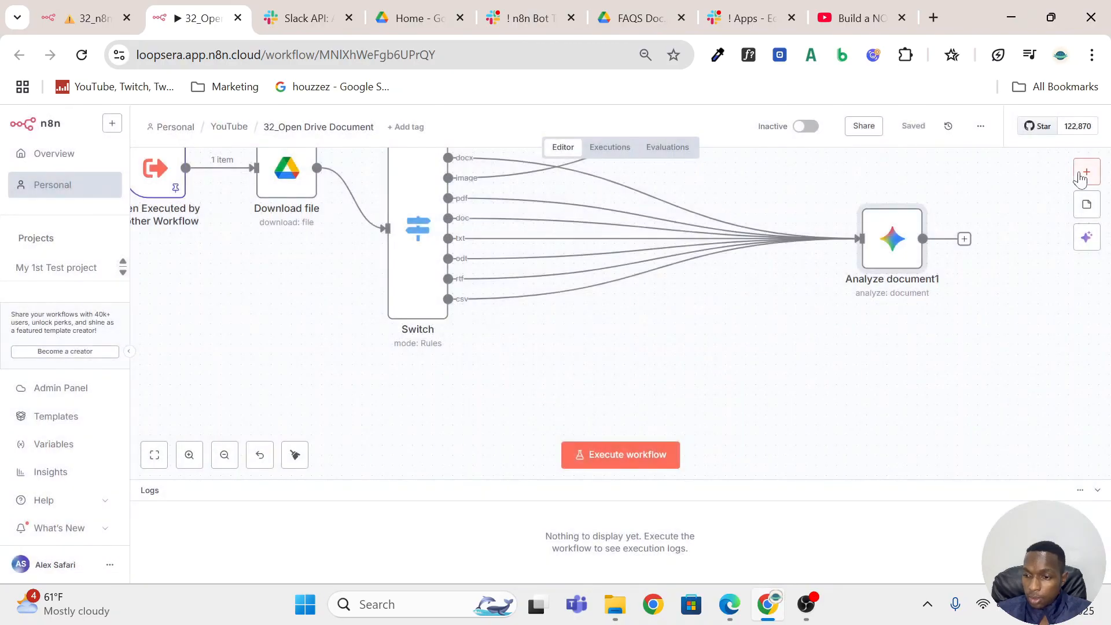
# Browse the Google Gemini and OpenAI actions in the AI node library to locate Analyze document and Analyze image.
pyautogui.scroll(5, 1079, 179)
pyautogui.click(1086, 172)
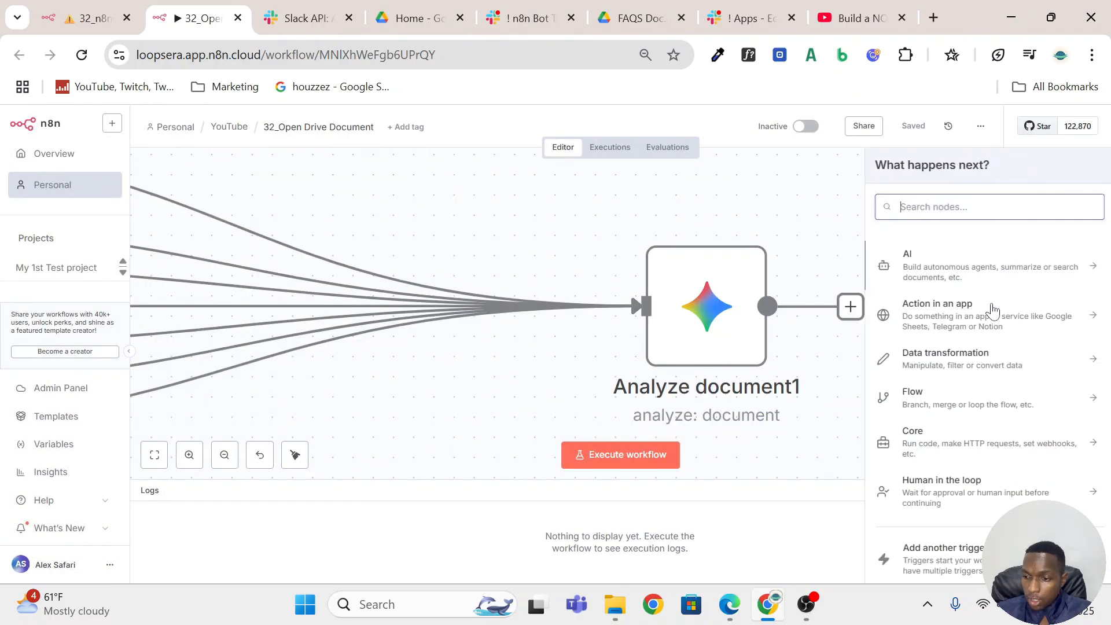
pyautogui.click(949, 266)
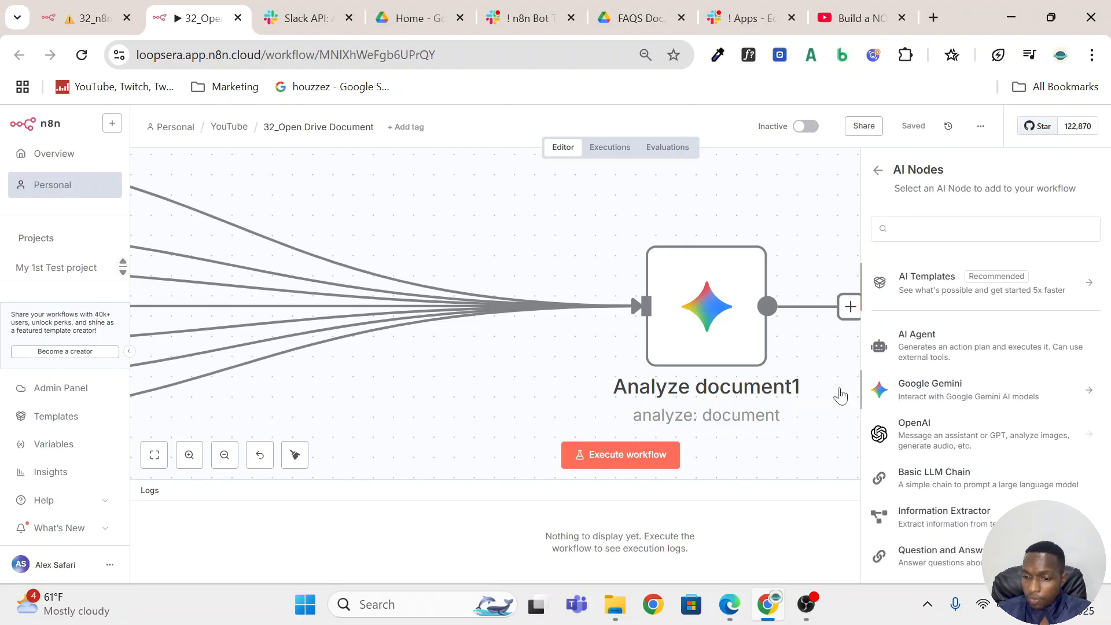
pyautogui.click(995, 391)
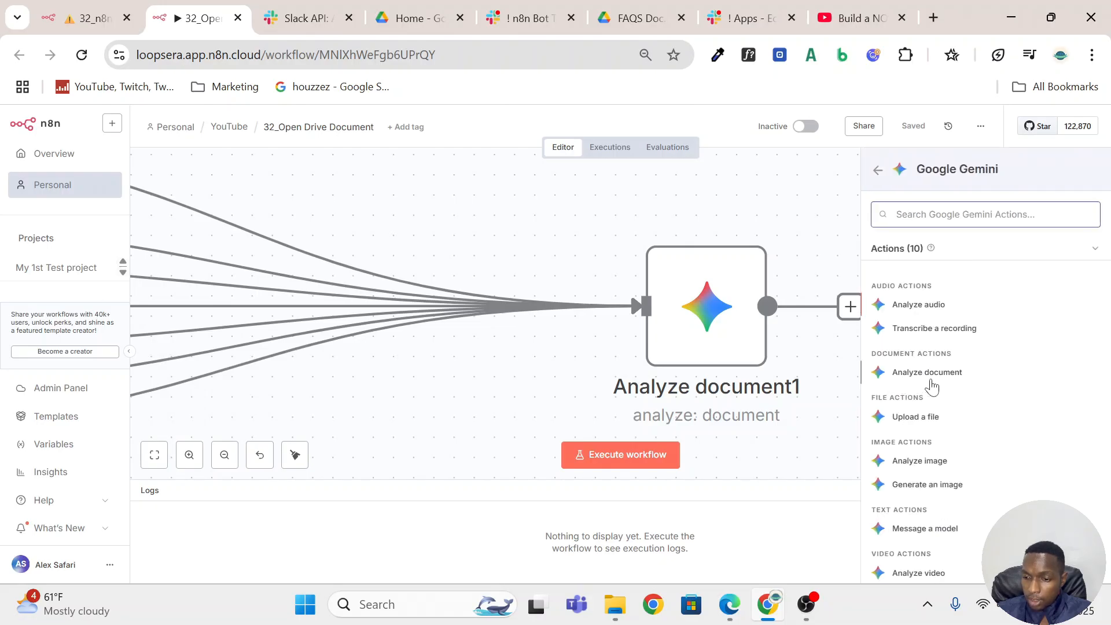
pyautogui.click(878, 171)
pyautogui.scroll(5, 778, 202)
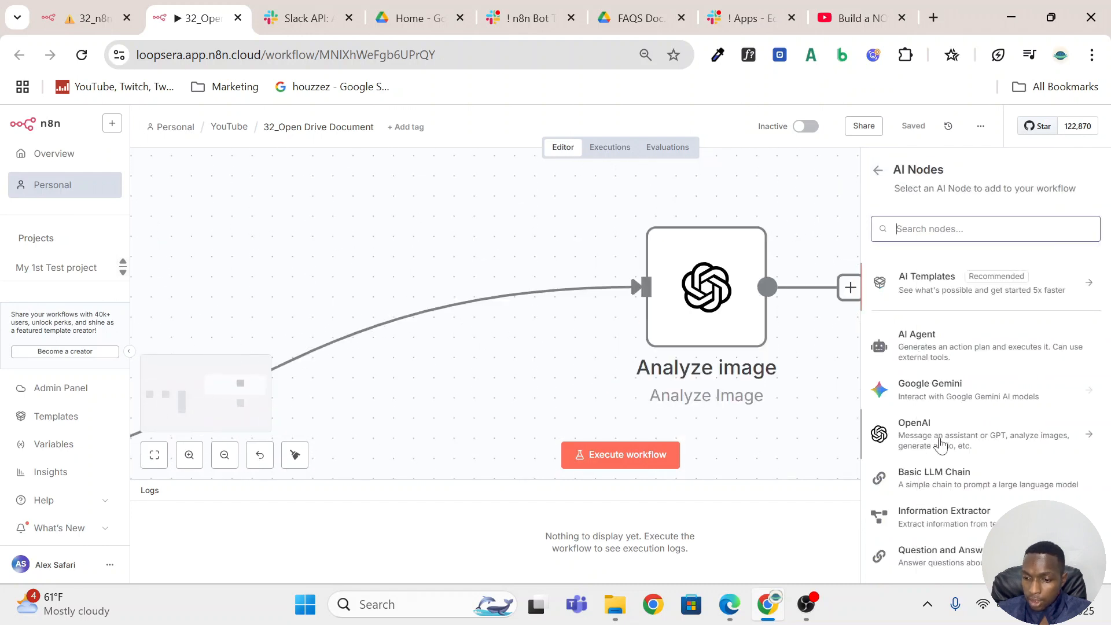
pyautogui.click(935, 440)
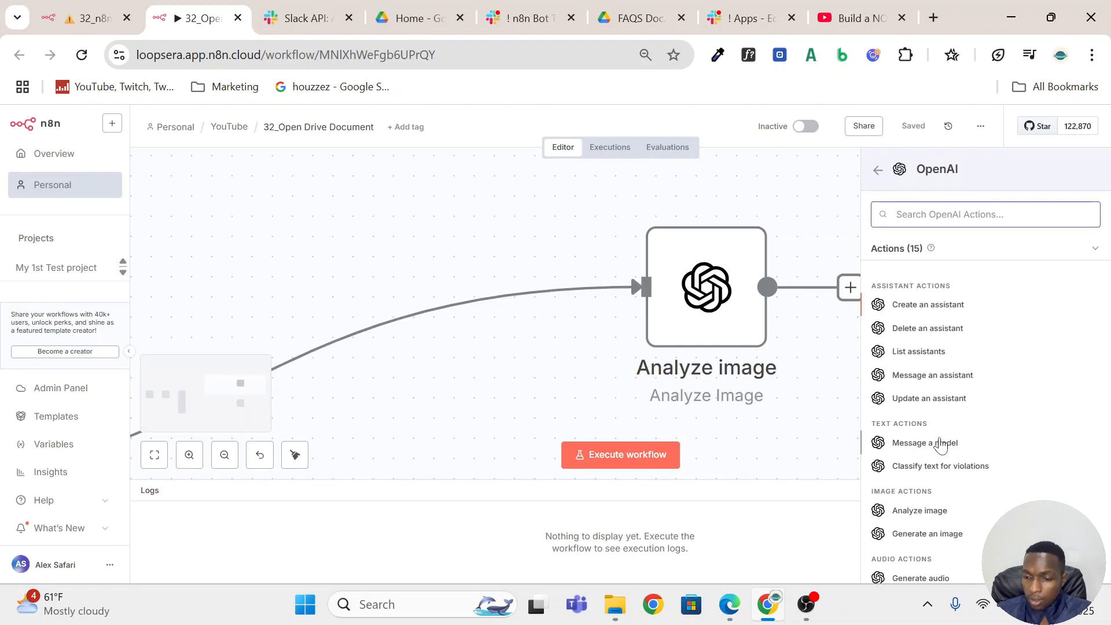
pyautogui.scroll(-3, 940, 444)
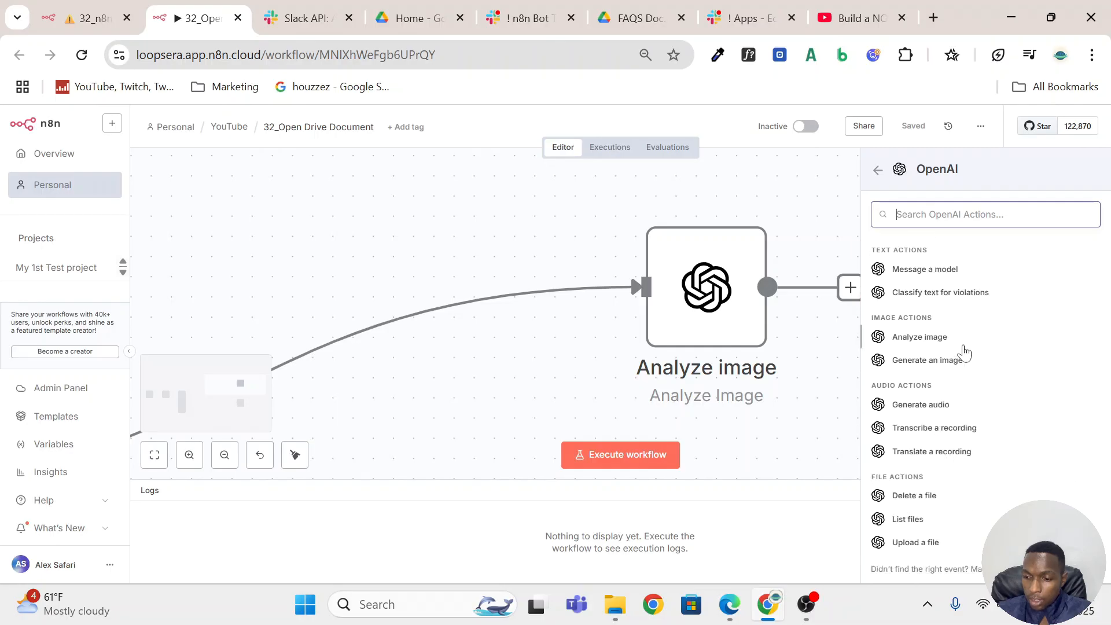
pyautogui.scroll(-5, 761, 347)
# Review the Analyze document1 node's operation, model, prompt expression from the trigger, input type and input data field name.
pyautogui.click(686, 292)
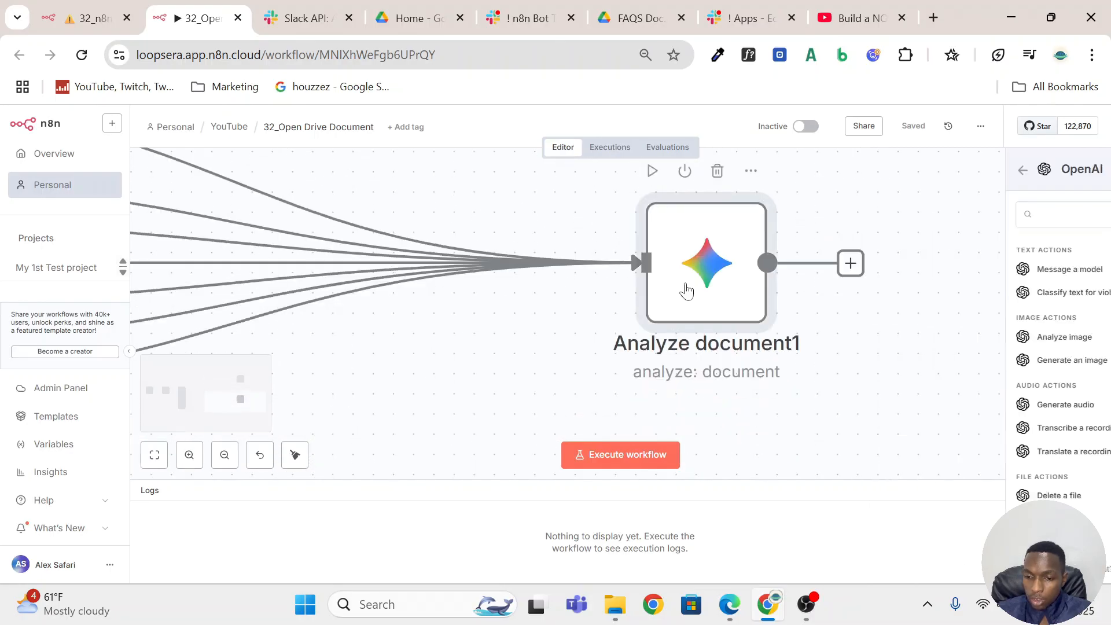
pyautogui.doubleClick(686, 291)
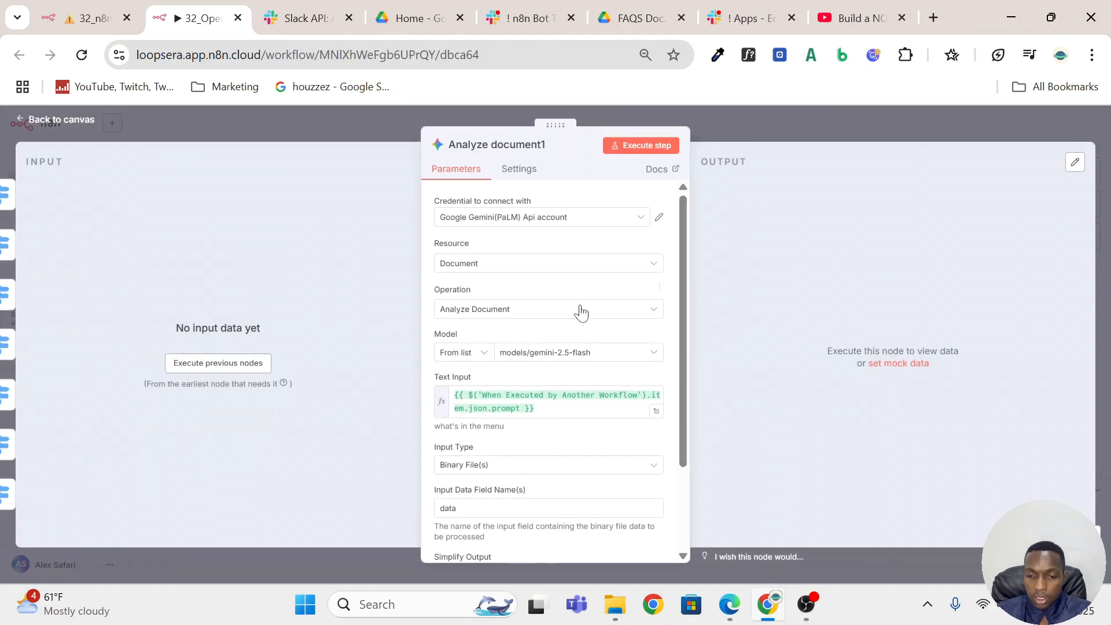
pyautogui.scroll(-2, 541, 332)
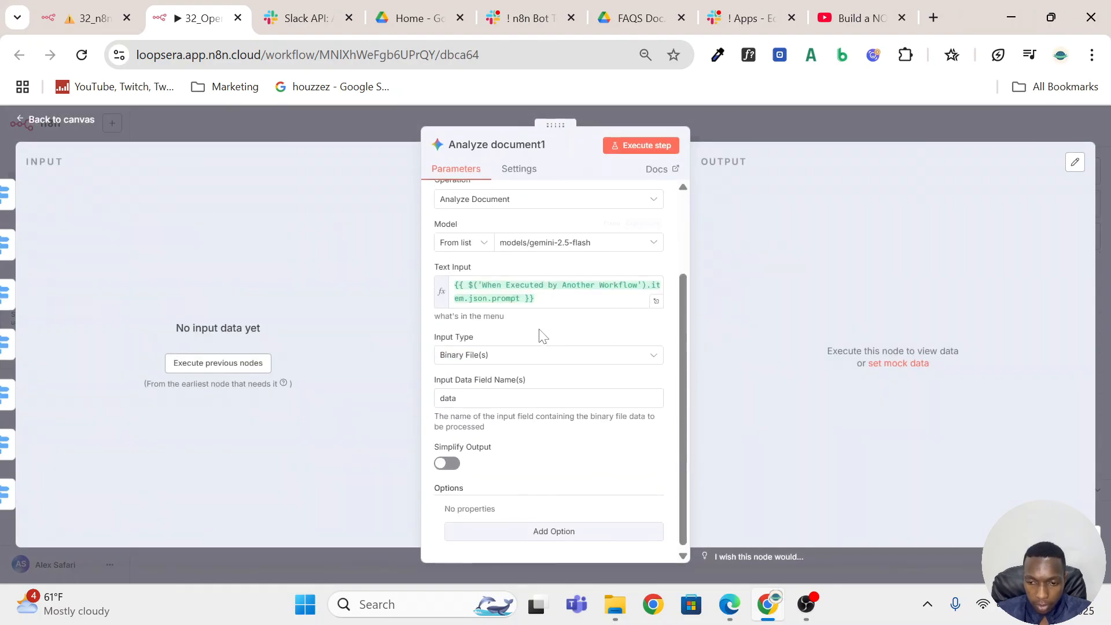
pyautogui.scroll(2, 541, 333)
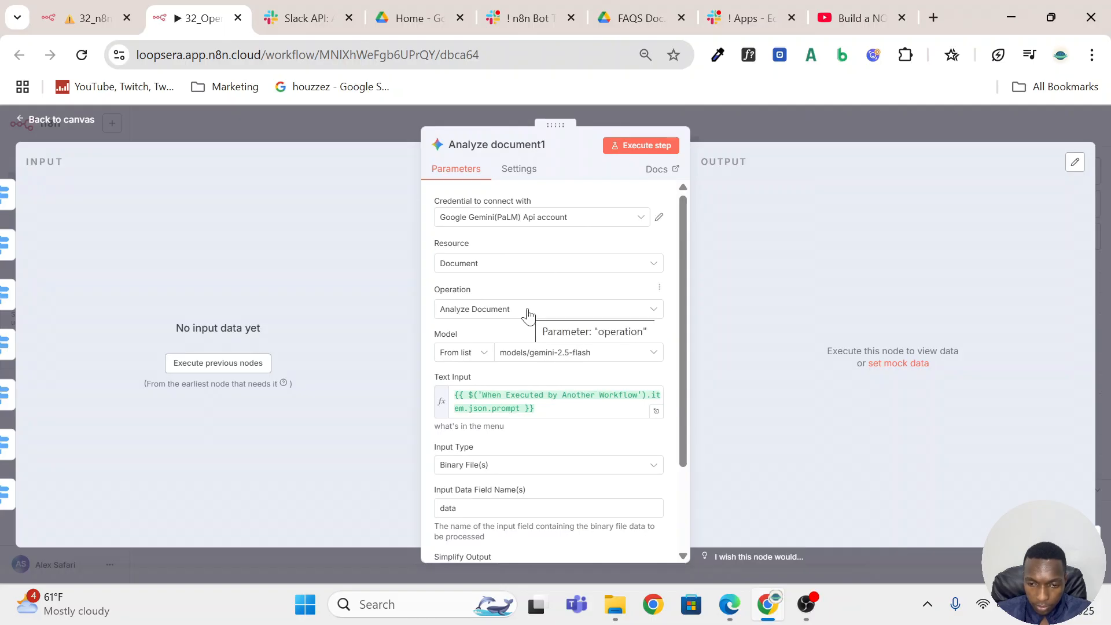
pyautogui.click(543, 407)
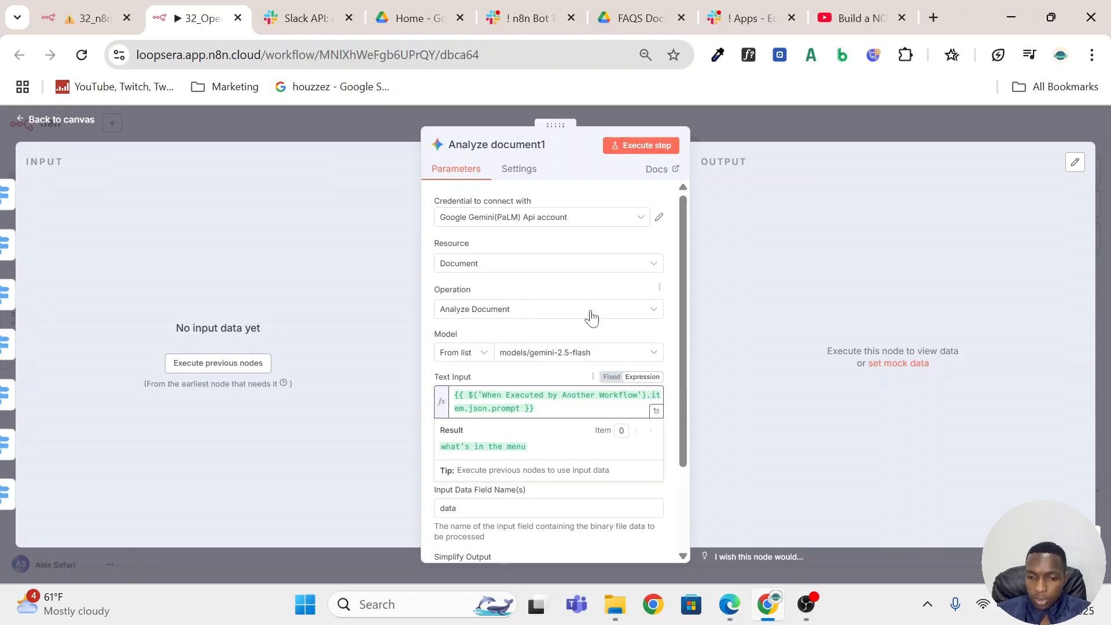
pyautogui.scroll(-2, 590, 329)
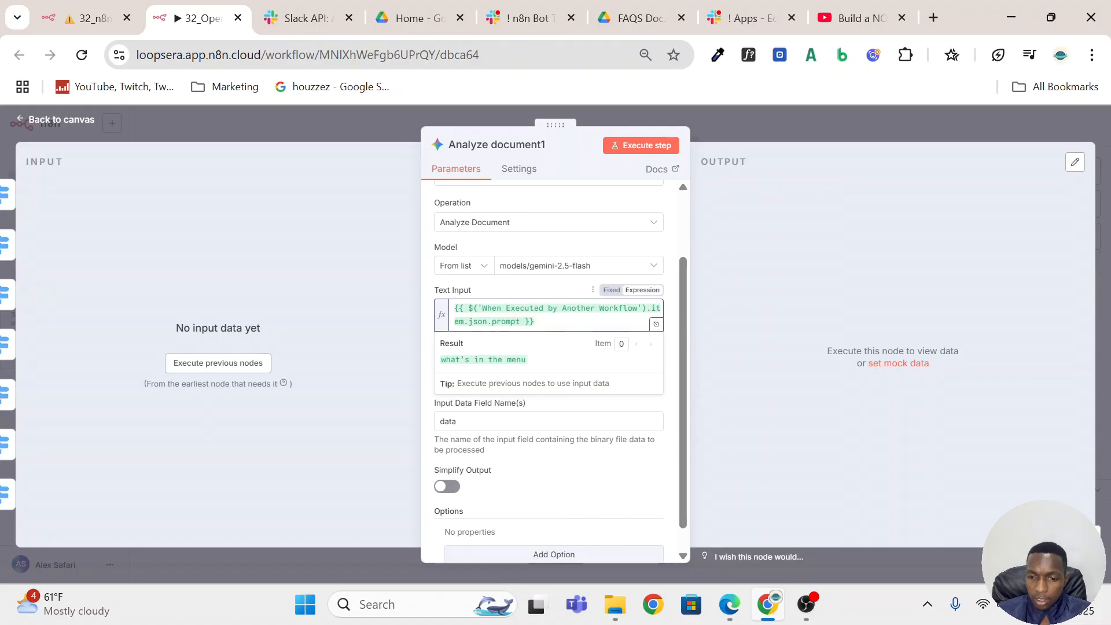
pyautogui.moveTo(534, 322); pyautogui.dragTo(449, 303)
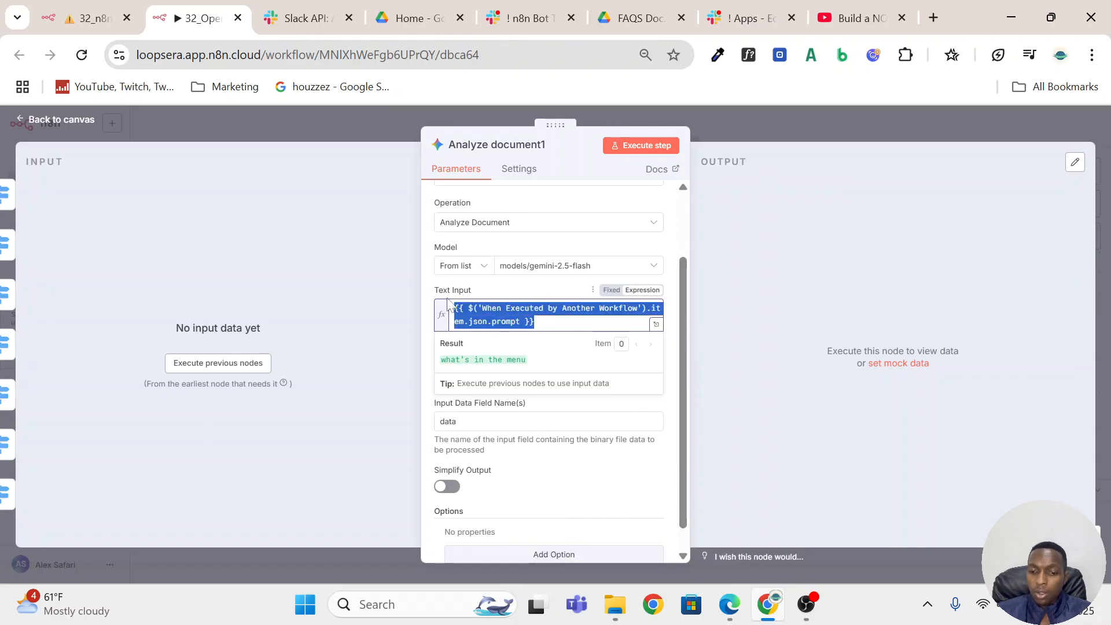
pyautogui.click(538, 289)
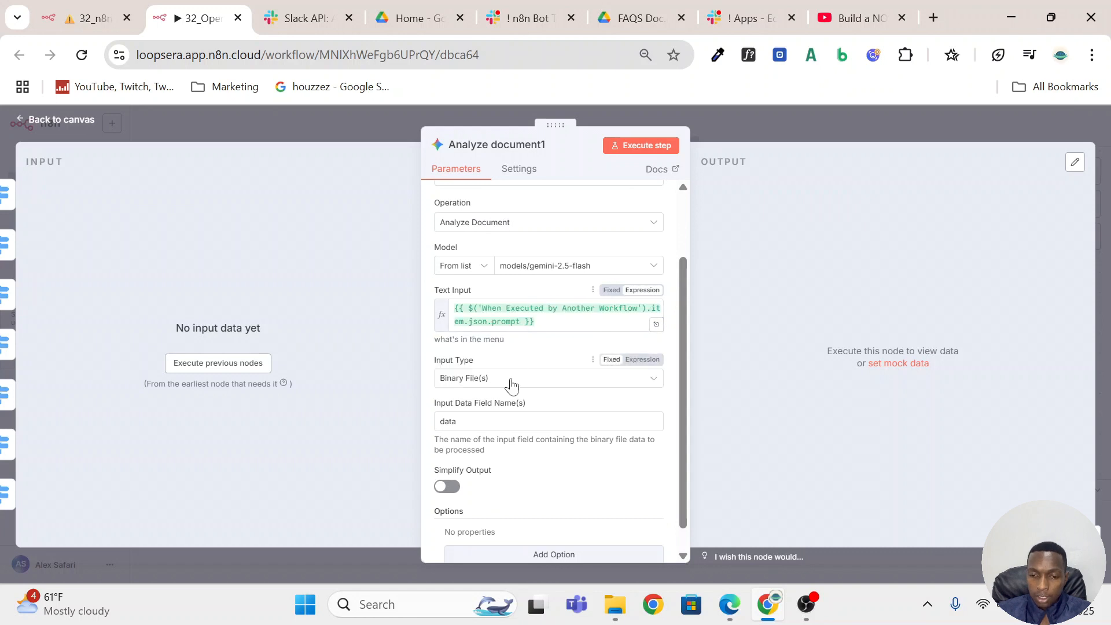
pyautogui.scroll(-1, 509, 385)
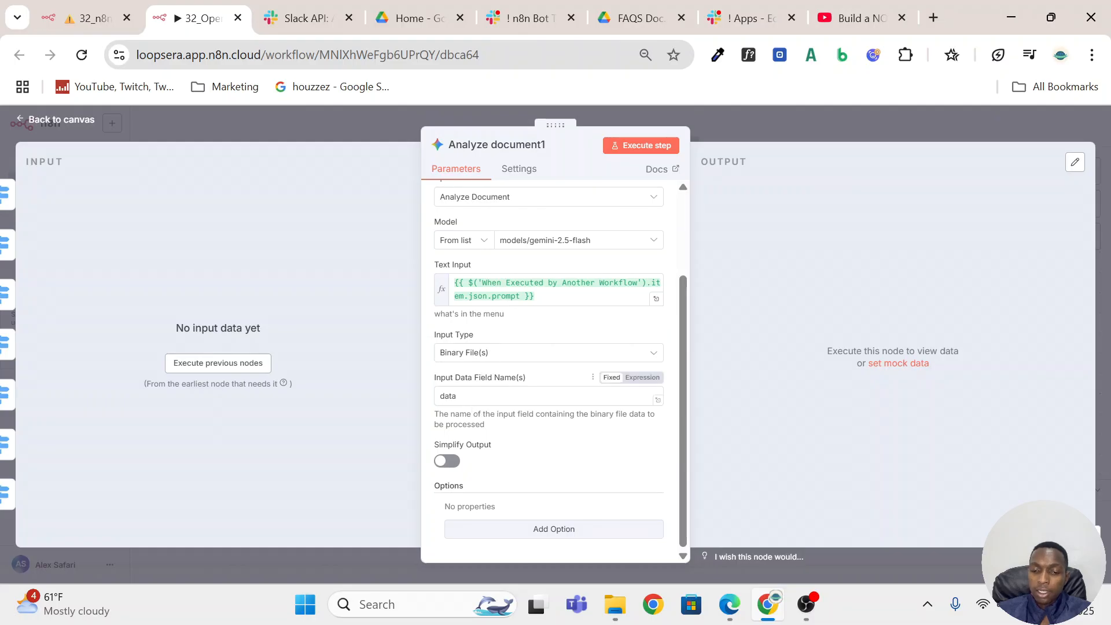
pyautogui.click(457, 397)
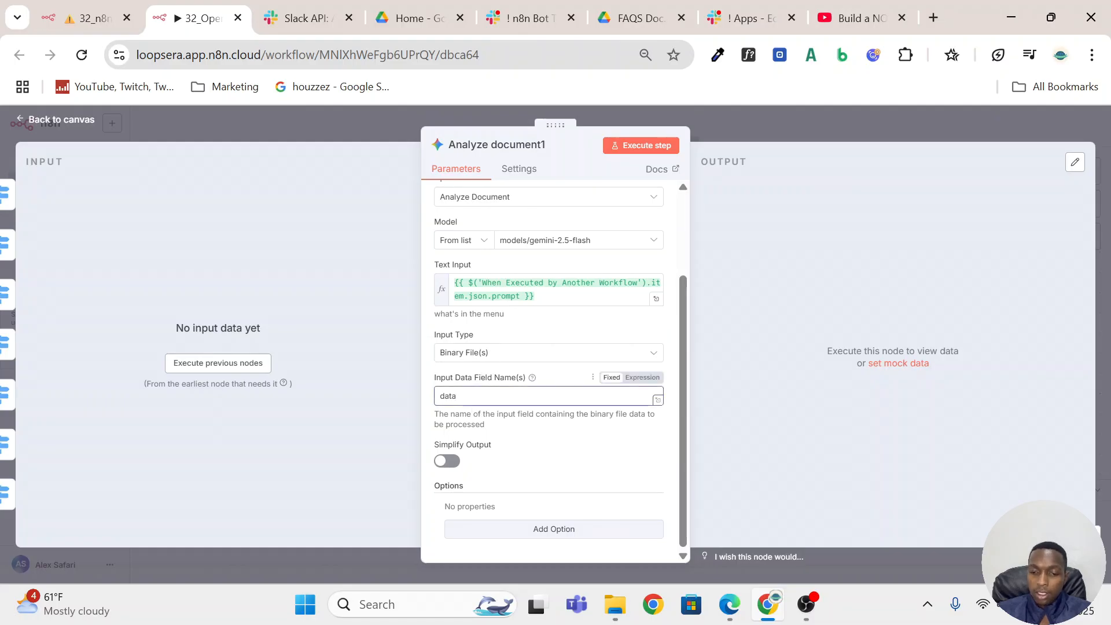
# Execute the nodes preceding Analyze document1 and compare the incoming file's binary field name with the input data field name.
pyautogui.click(219, 362)
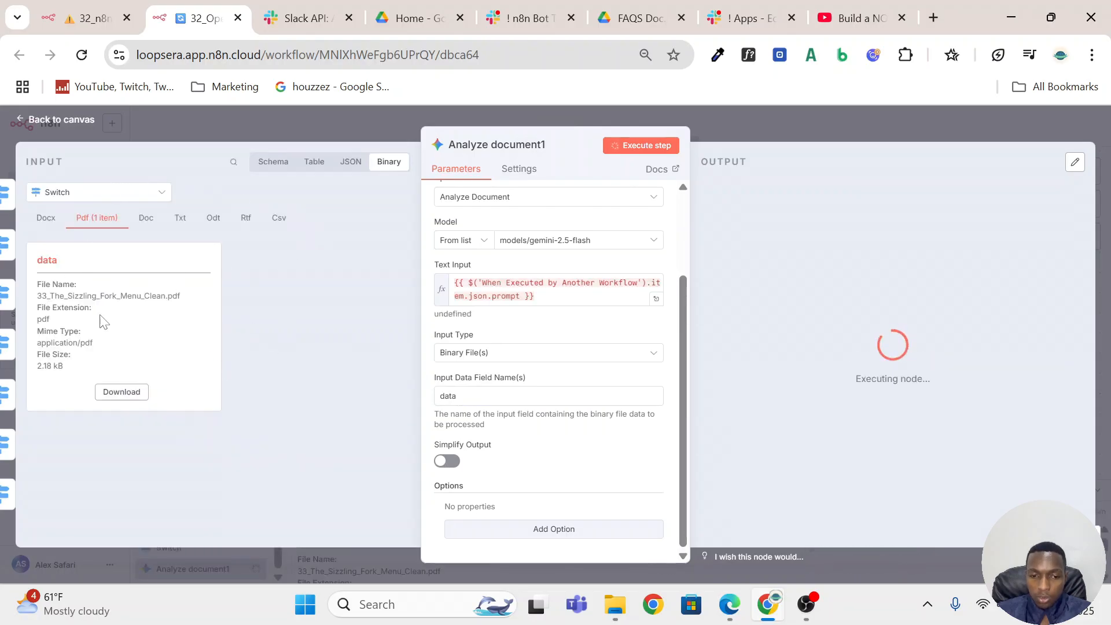
pyautogui.moveTo(461, 396); pyautogui.dragTo(424, 399)
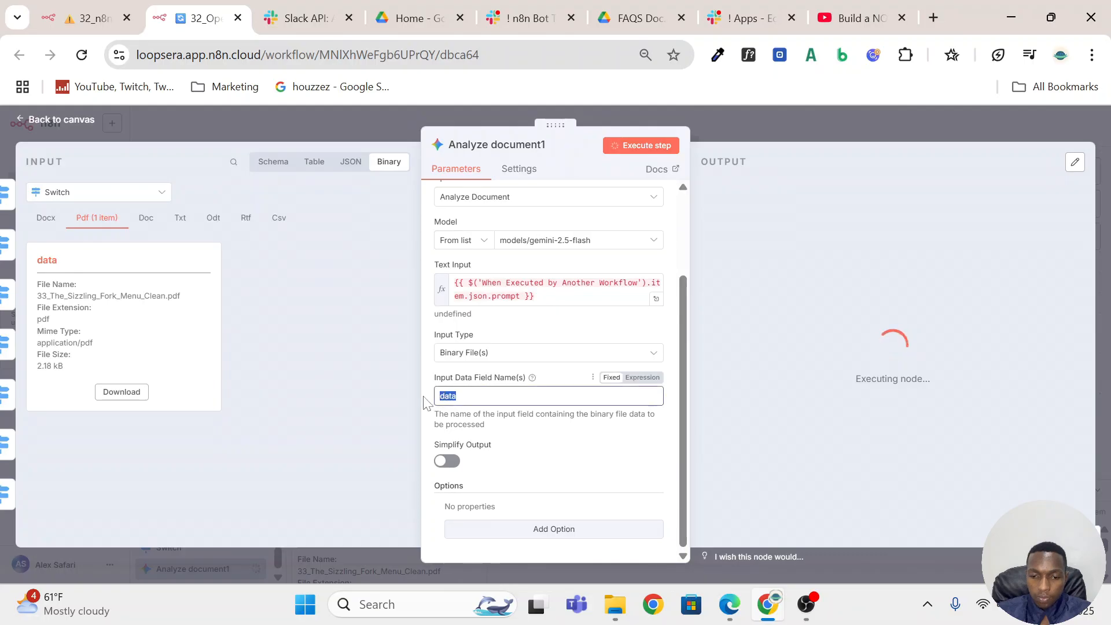
pyautogui.moveTo(74, 265); pyautogui.dragTo(18, 260)
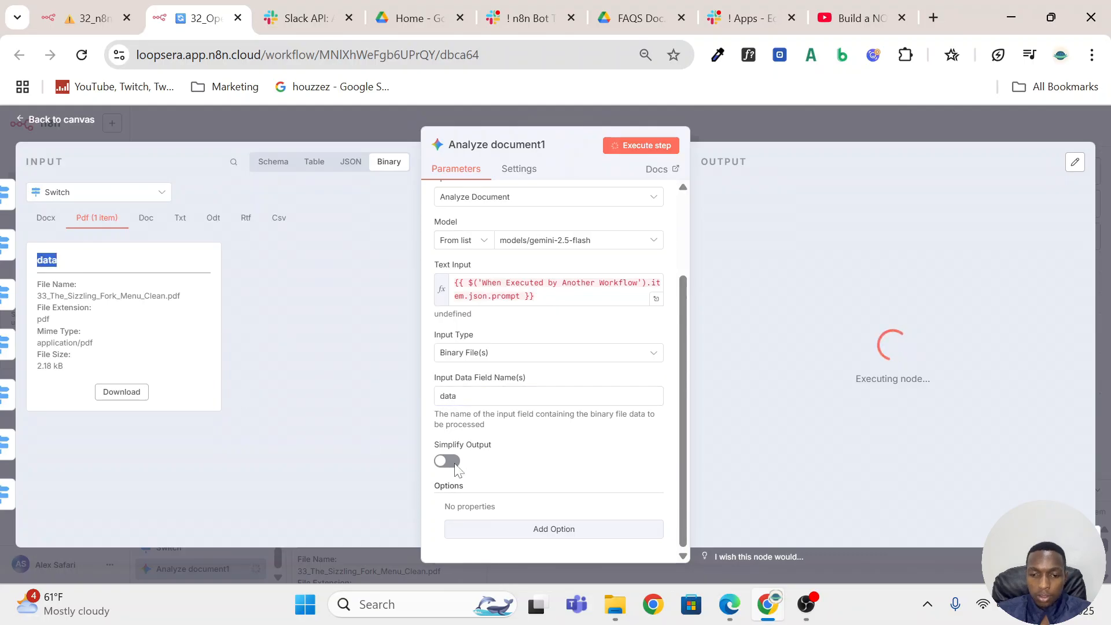
# Check the input type choices of Analyze document1, keep Binary File(s), and review the node's output.
pyautogui.click(515, 359)
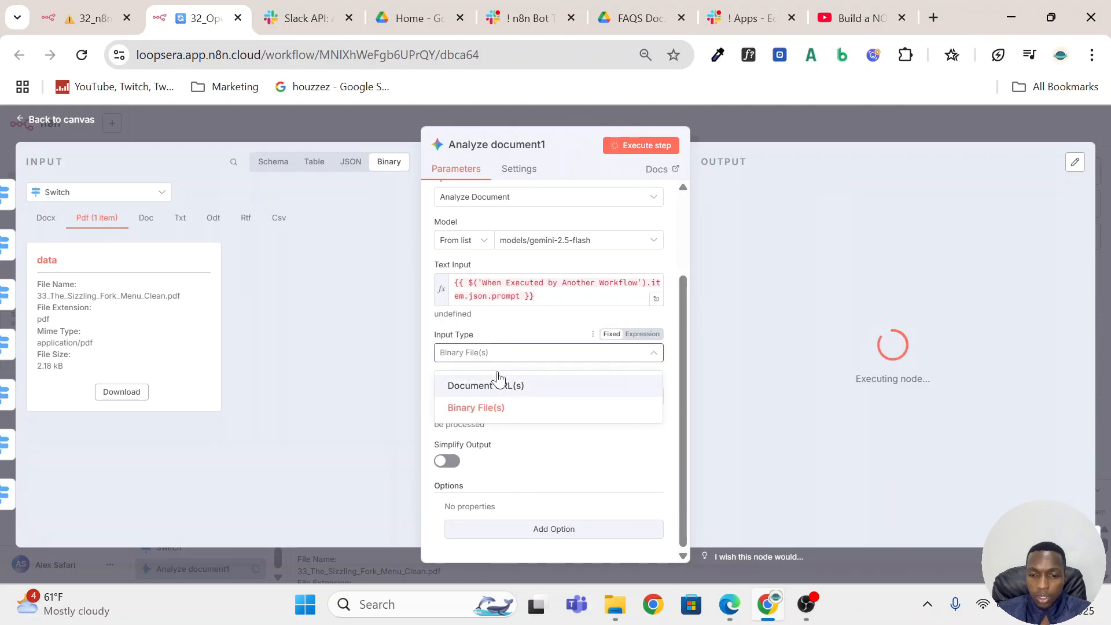
pyautogui.click(495, 409)
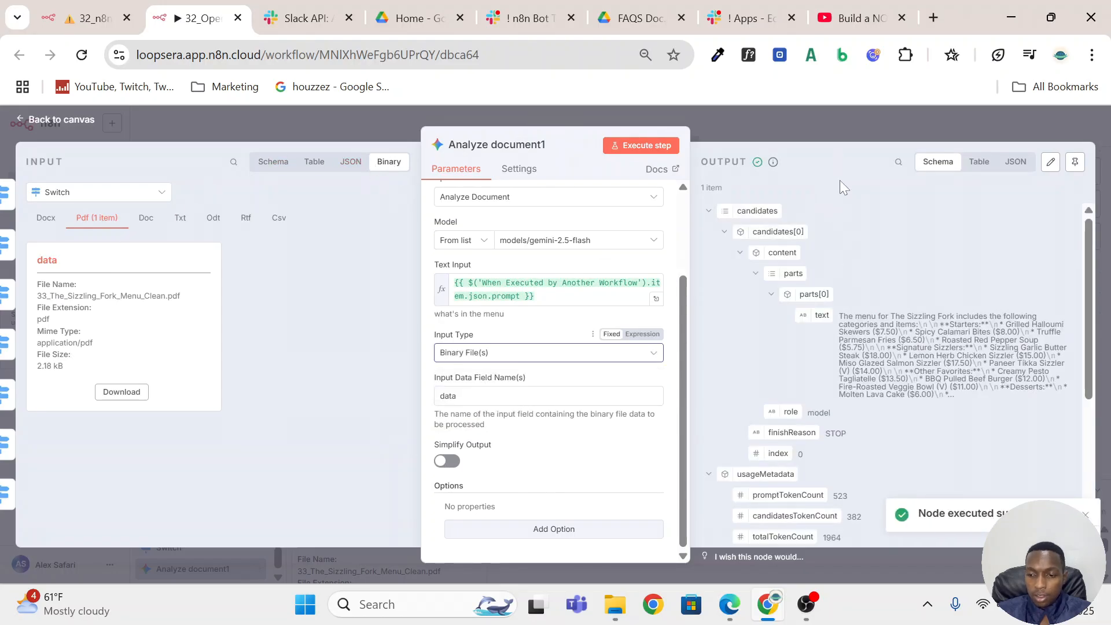
pyautogui.click(827, 120)
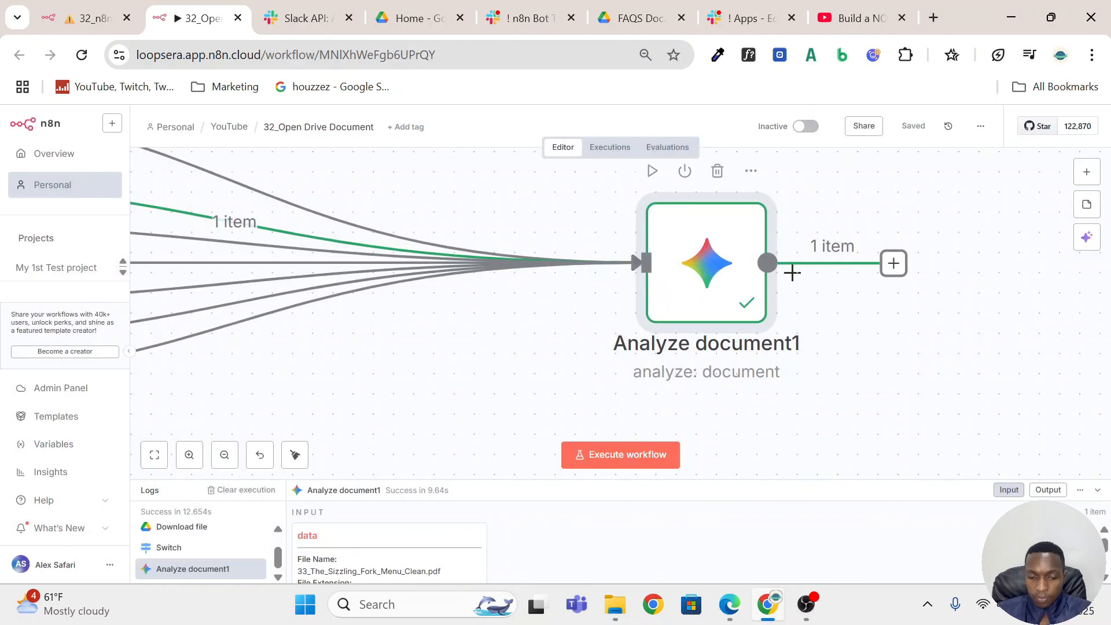
pyautogui.scroll(-6, 755, 269)
pyautogui.scroll(2, 755, 269)
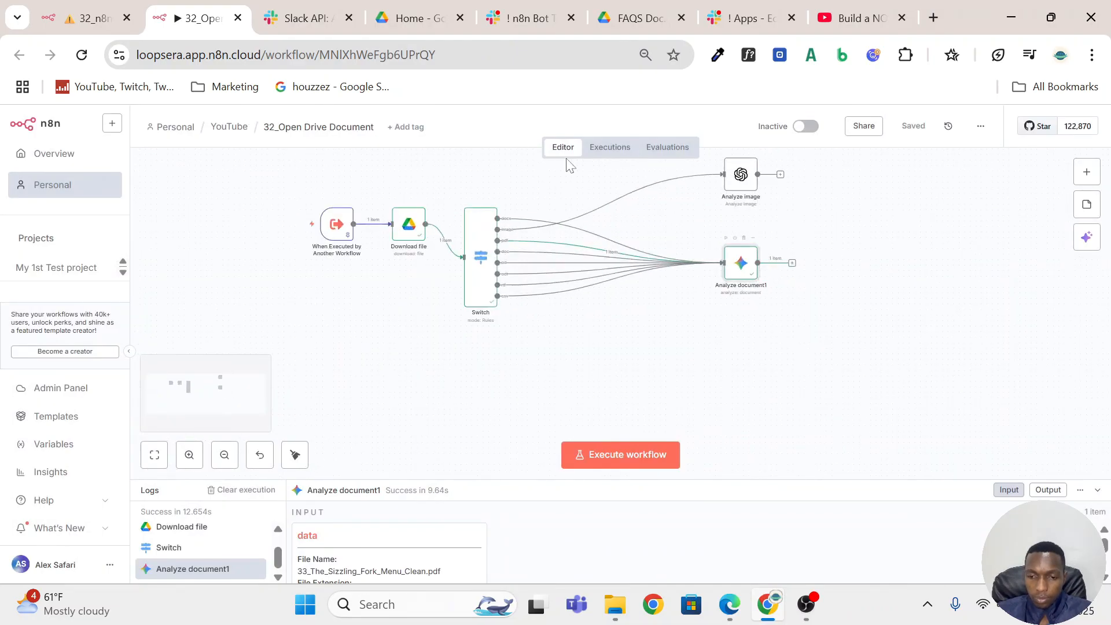
# In the 32_n8n company chatbot workflow, review the documentID and prompt input descriptions of the Open Document tool.
pyautogui.click(88, 14)
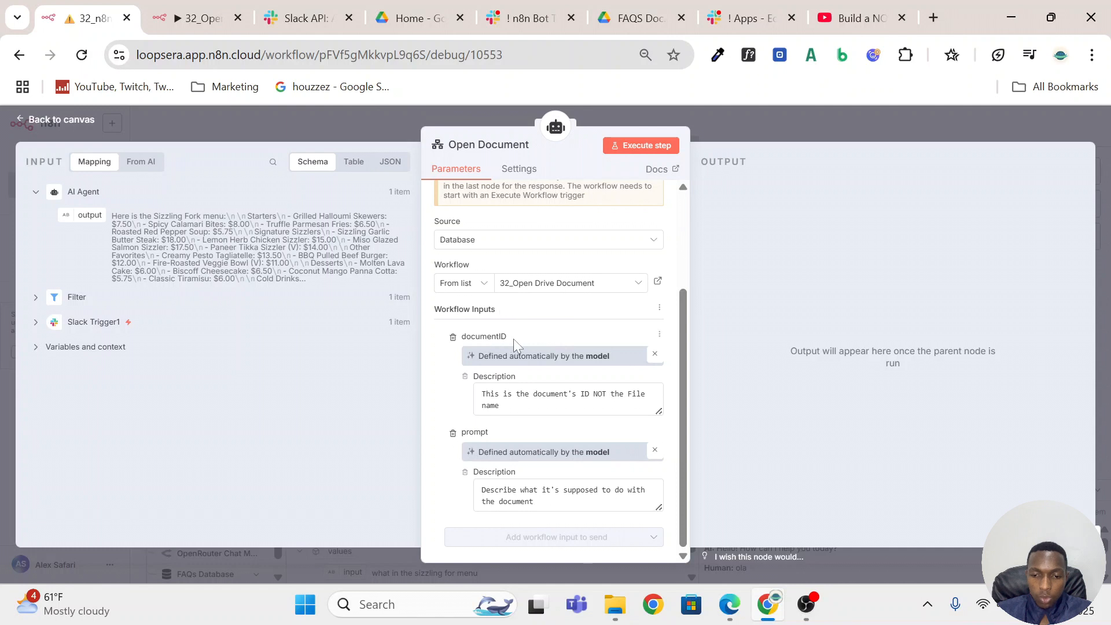
pyautogui.moveTo(501, 439); pyautogui.dragTo(463, 432)
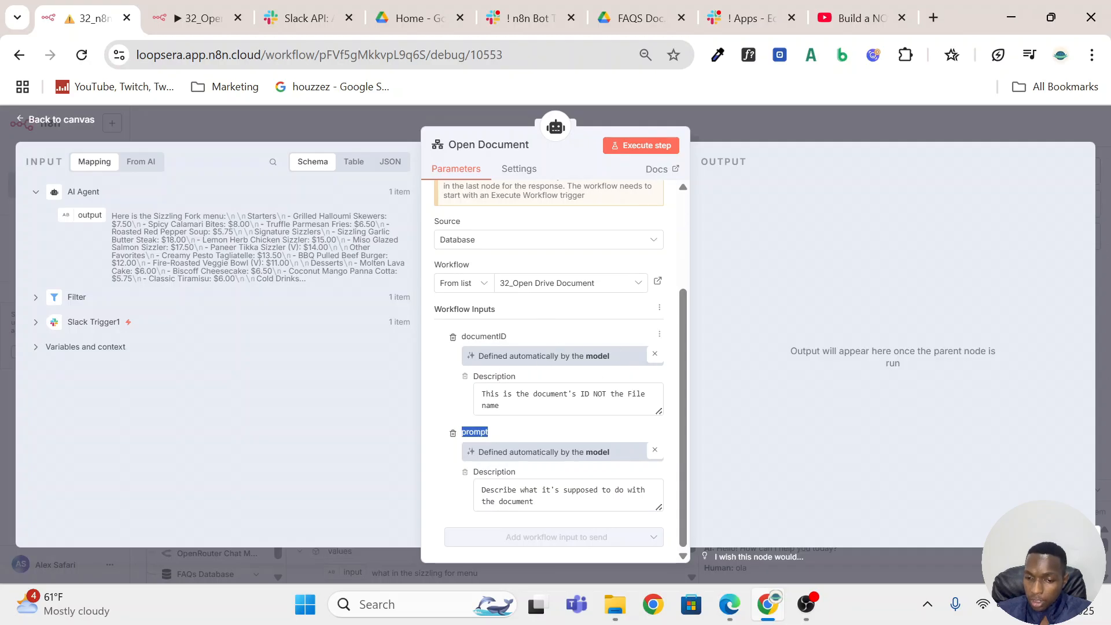
pyautogui.moveTo(484, 393); pyautogui.dragTo(499, 406)
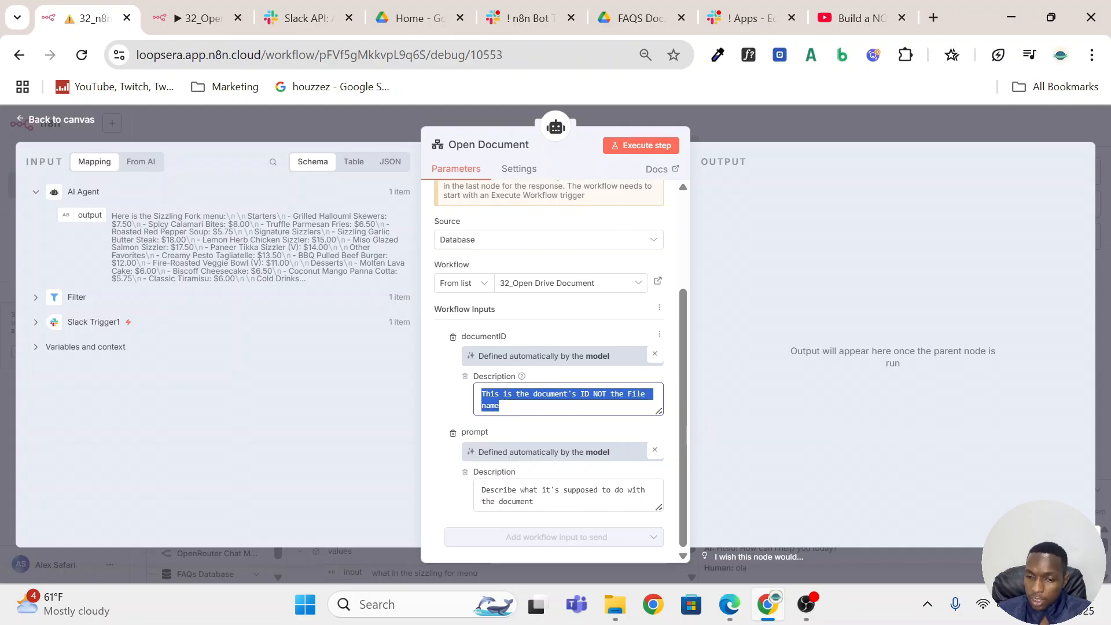
pyautogui.click(533, 501)
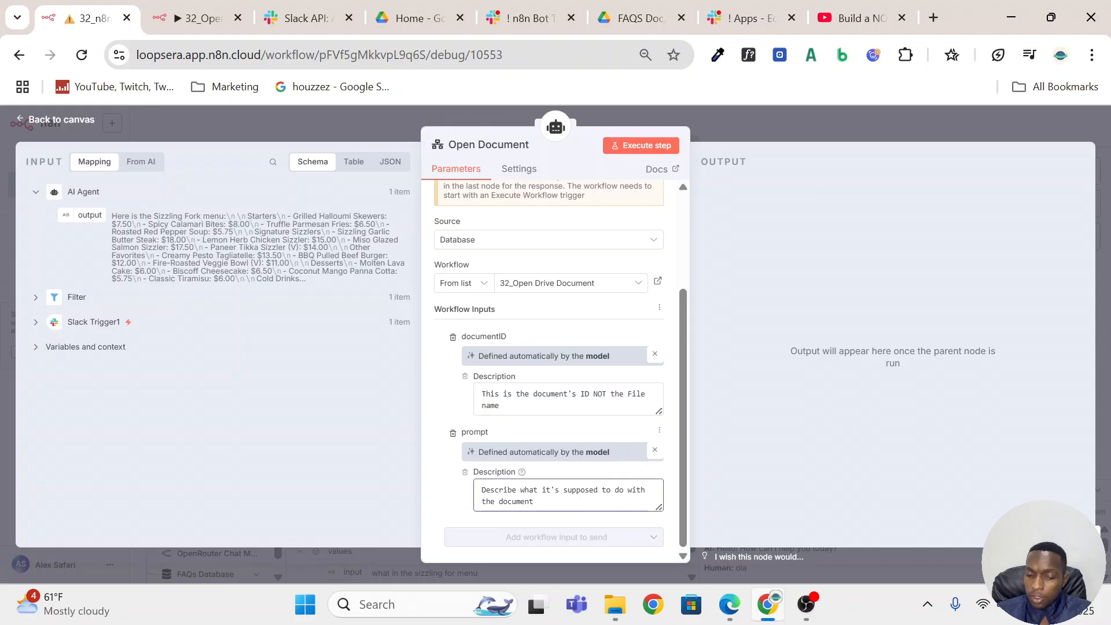
pyautogui.hotkey('ctrl', 'a')
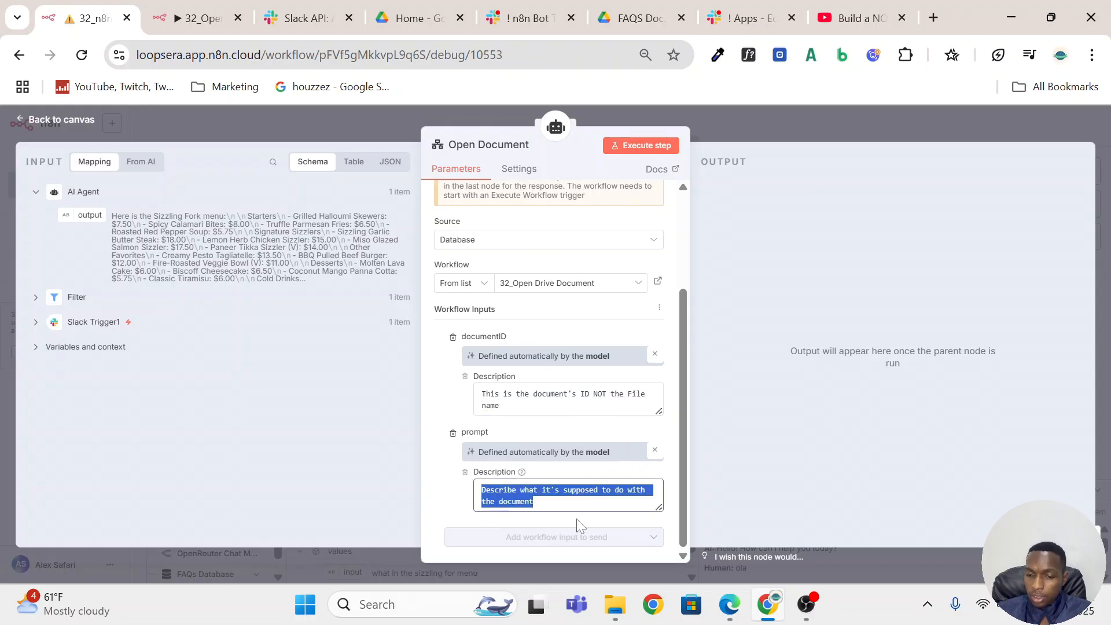
pyautogui.click(566, 430)
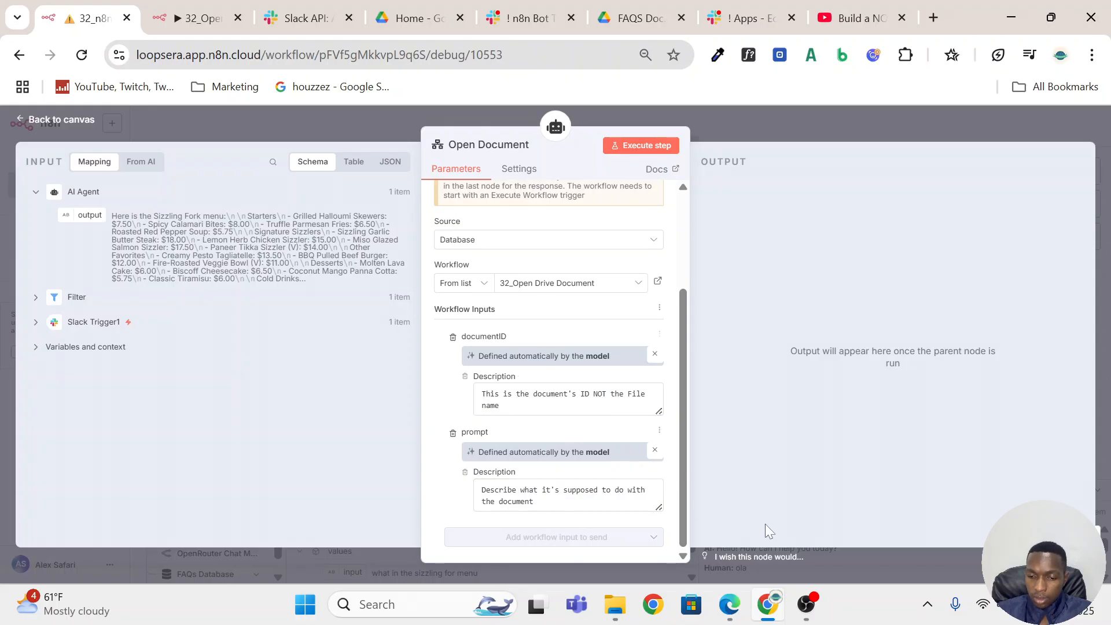
pyautogui.click(751, 122)
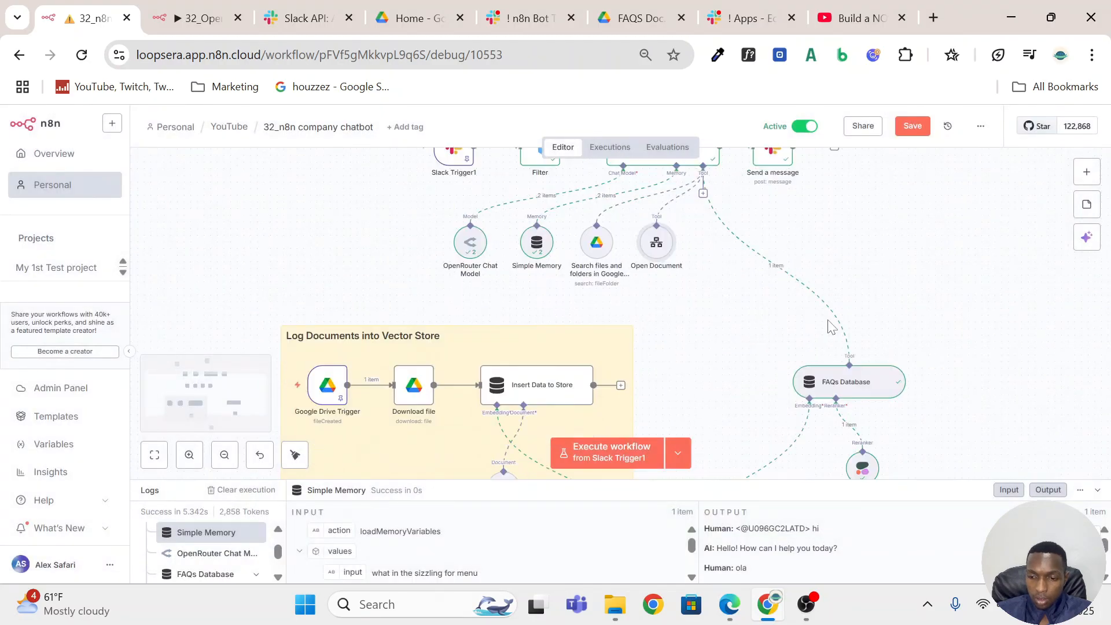
# Examine the FAQs Database tool's logged query and response and its connections to the AI Agent and Reranker Cohere.
pyautogui.scroll(-3, 831, 324)
pyautogui.scroll(2, 745, 310)
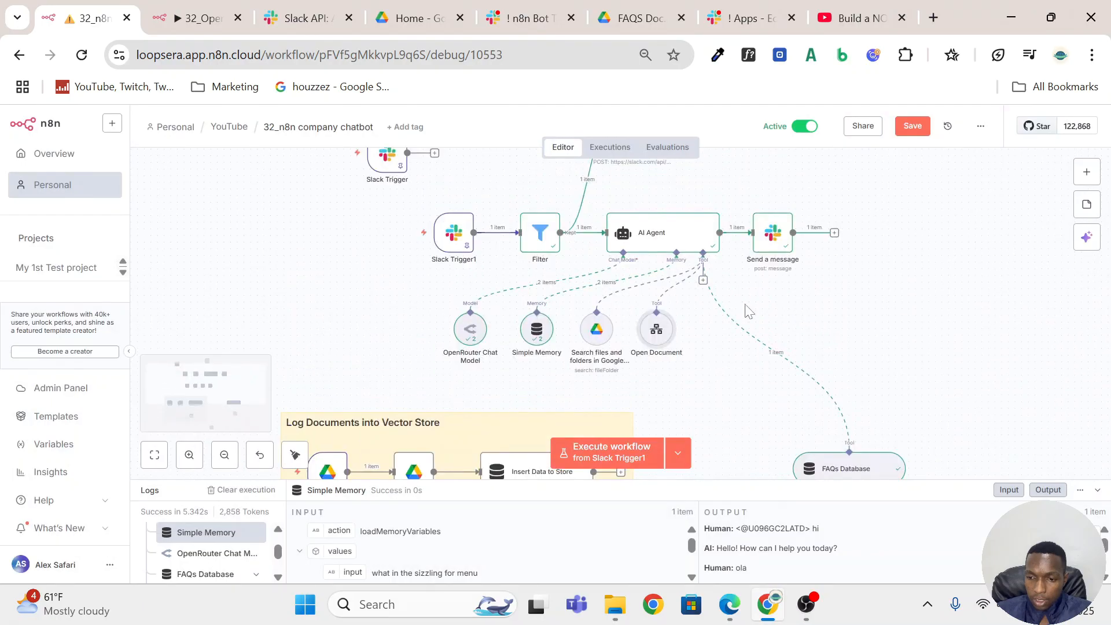
pyautogui.scroll(-2, 910, 385)
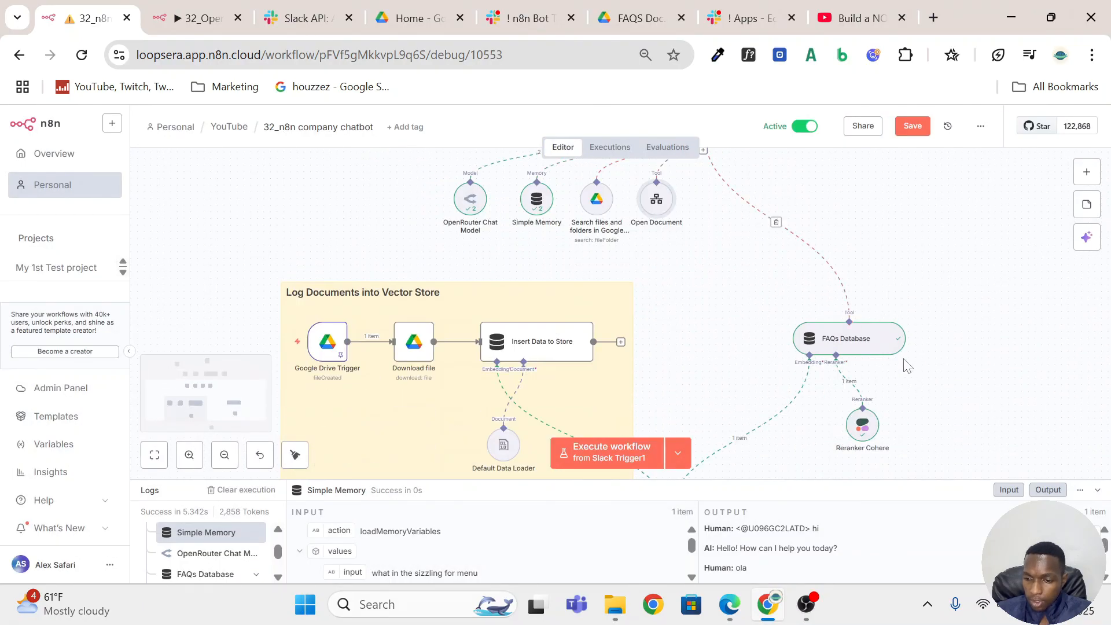
pyautogui.click(852, 340)
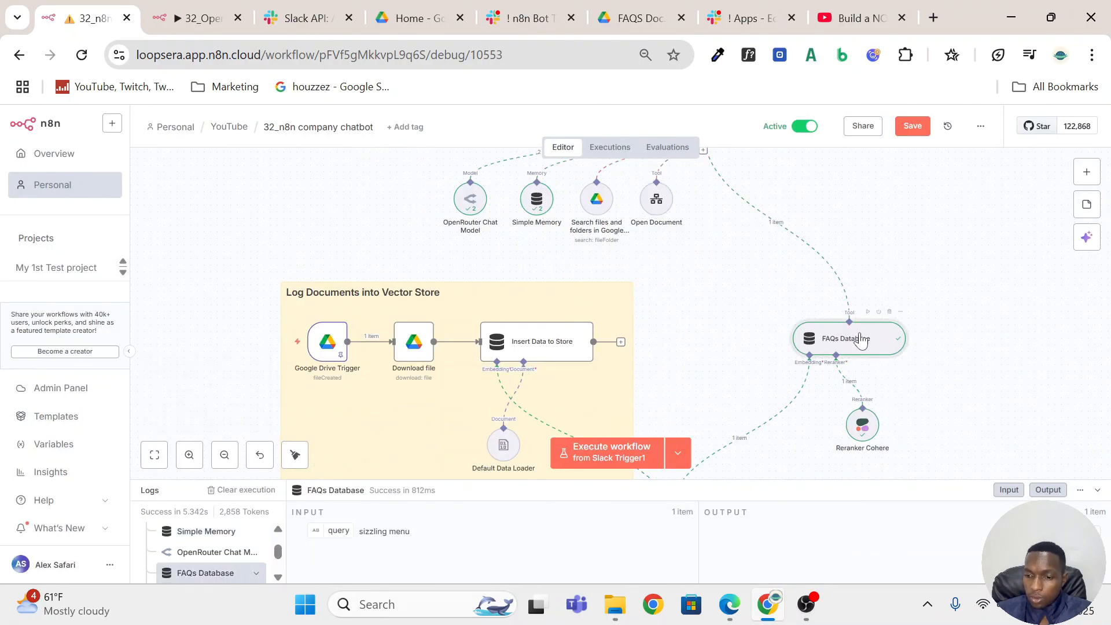
pyautogui.scroll(1, 848, 347)
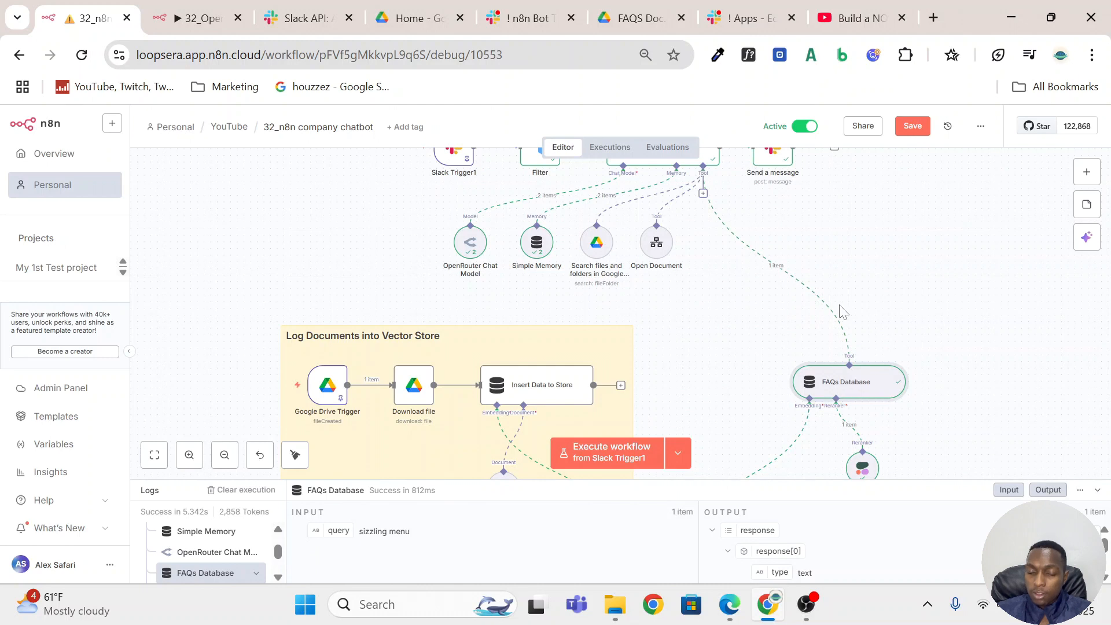
pyautogui.scroll(-2, 808, 241)
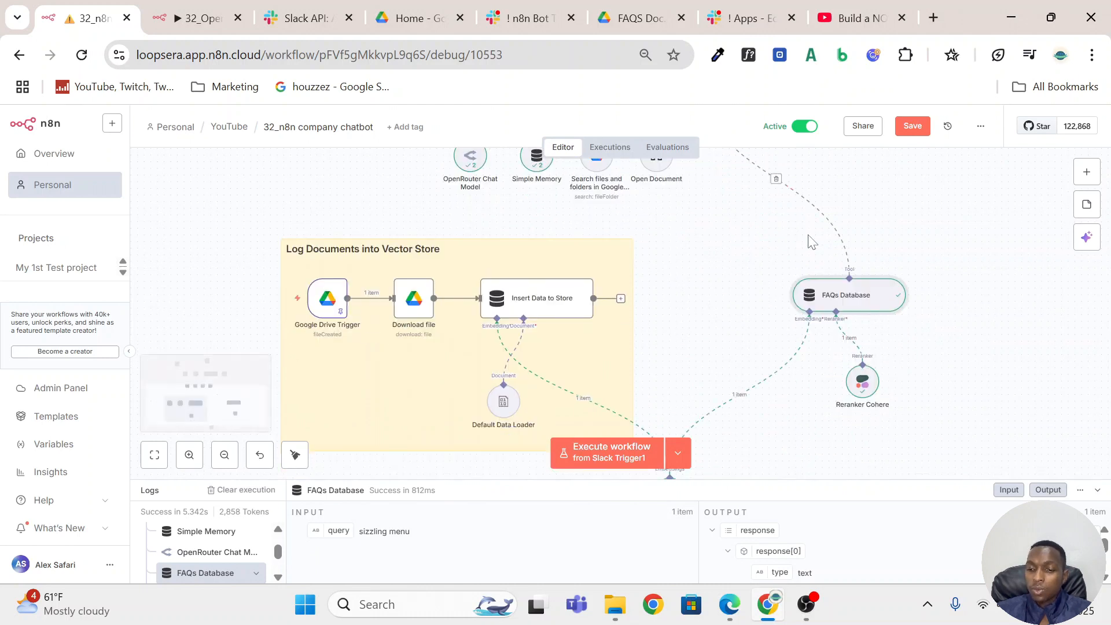
pyautogui.scroll(1, 809, 242)
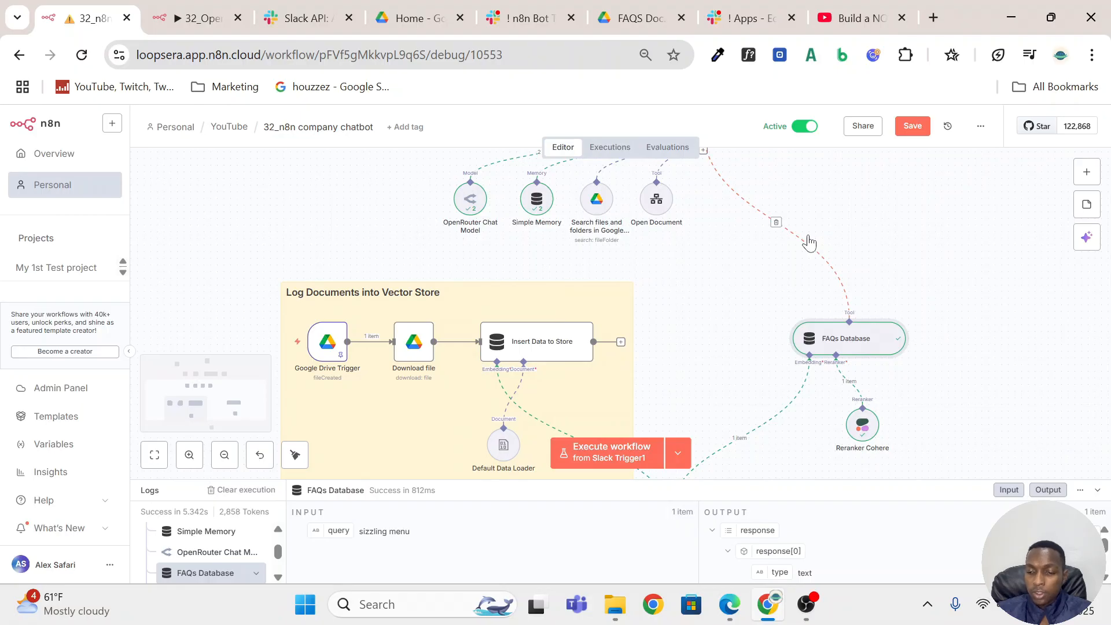
pyautogui.scroll(-1, 818, 335)
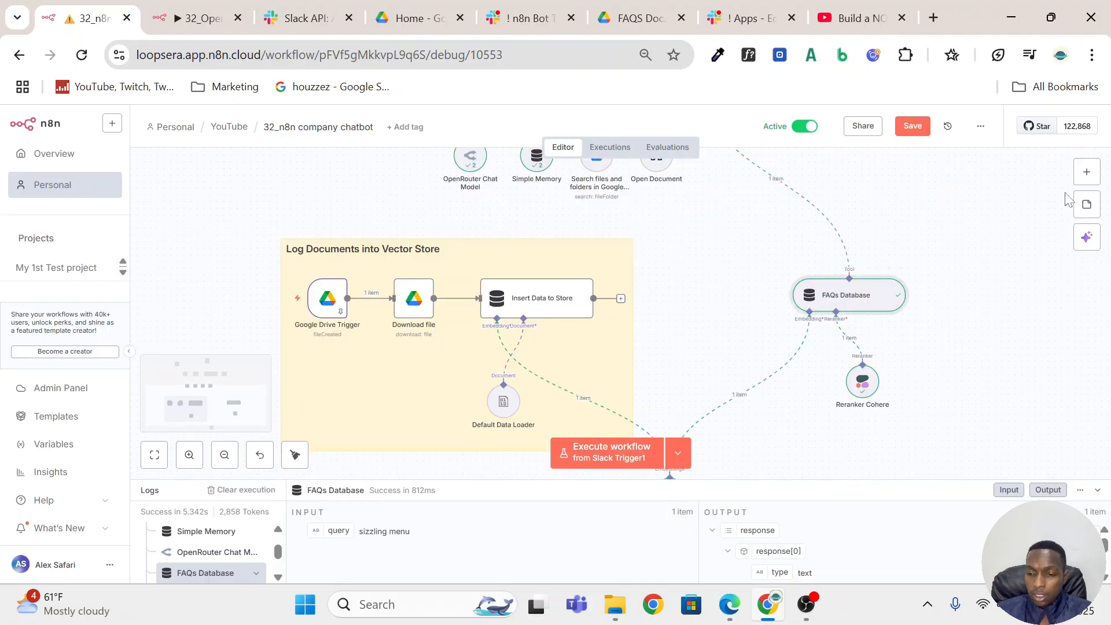
# Search the node library for "rag" and look through the matching nodes and templates.
pyautogui.click(1086, 172)
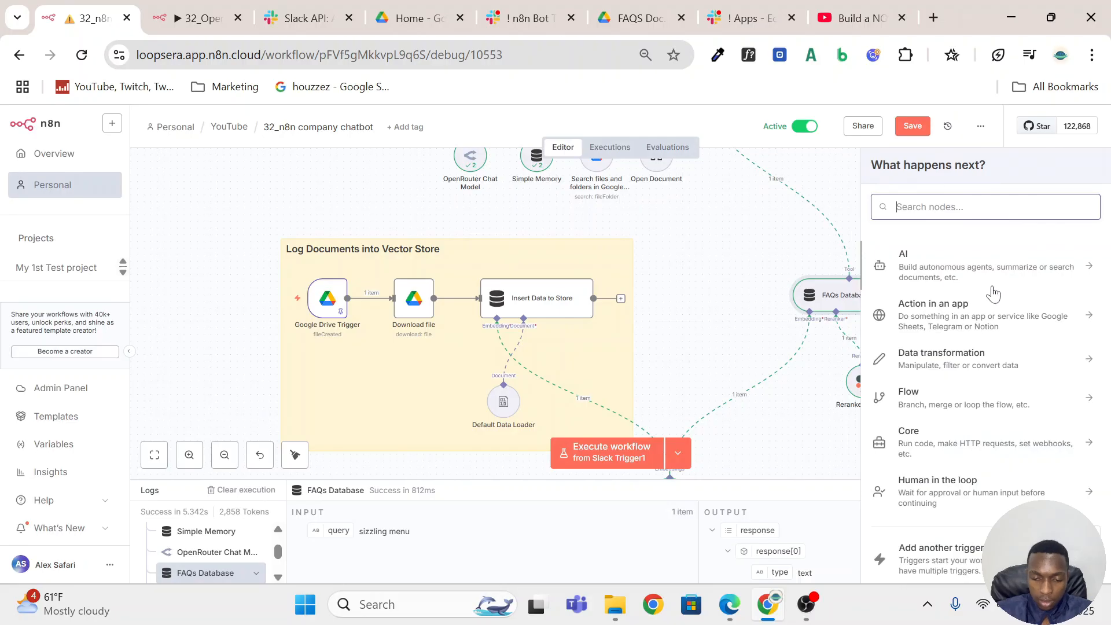
pyautogui.write('rag')
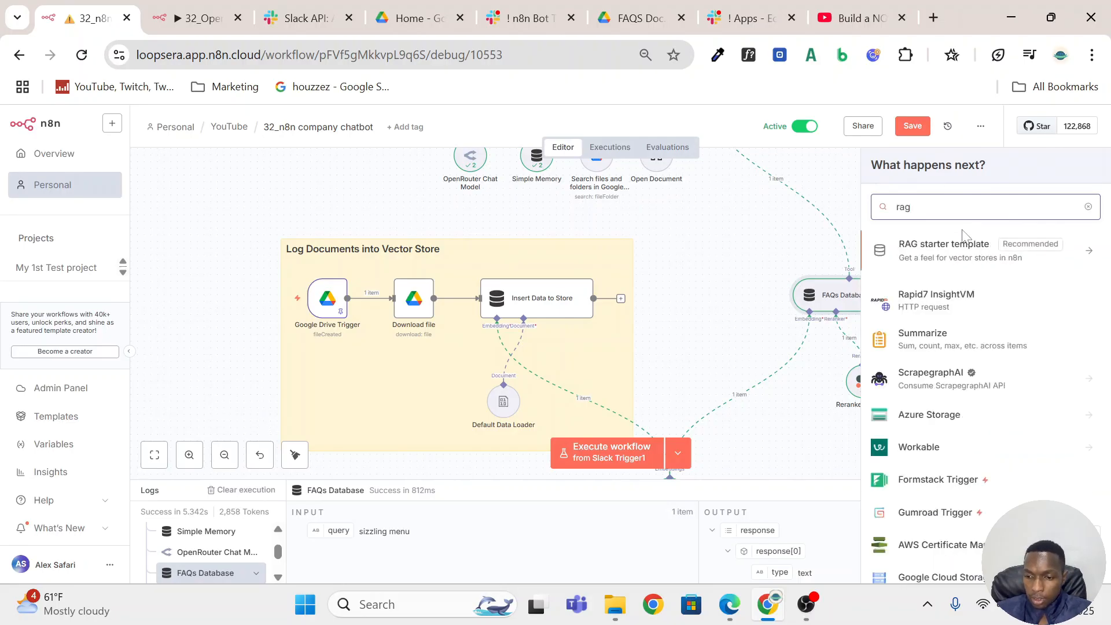
pyautogui.scroll(-4, 963, 353)
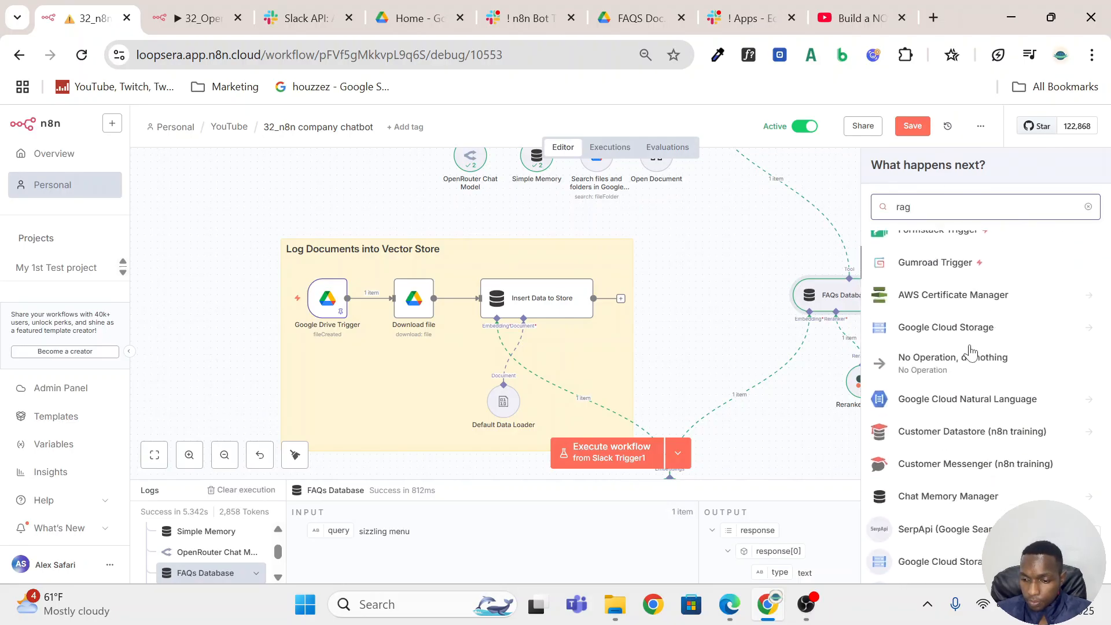
pyautogui.scroll(4, 970, 352)
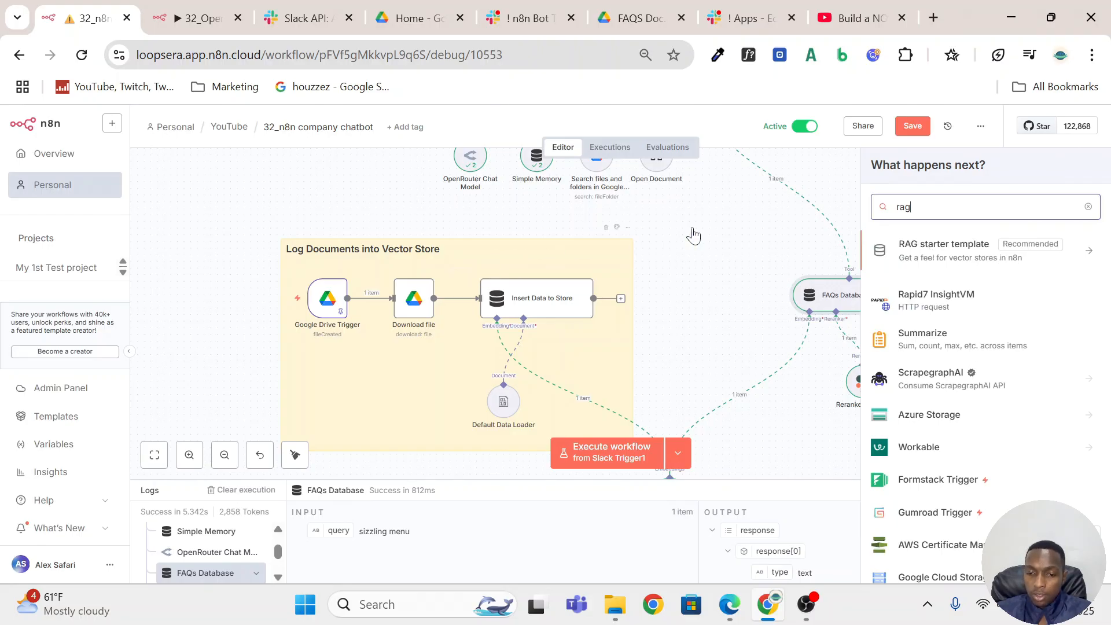
pyautogui.click(723, 229)
# Nudge the Log Documents into Vector Store sticky note slightly rightward behind its nodes.
pyautogui.scroll(-3, 946, 286)
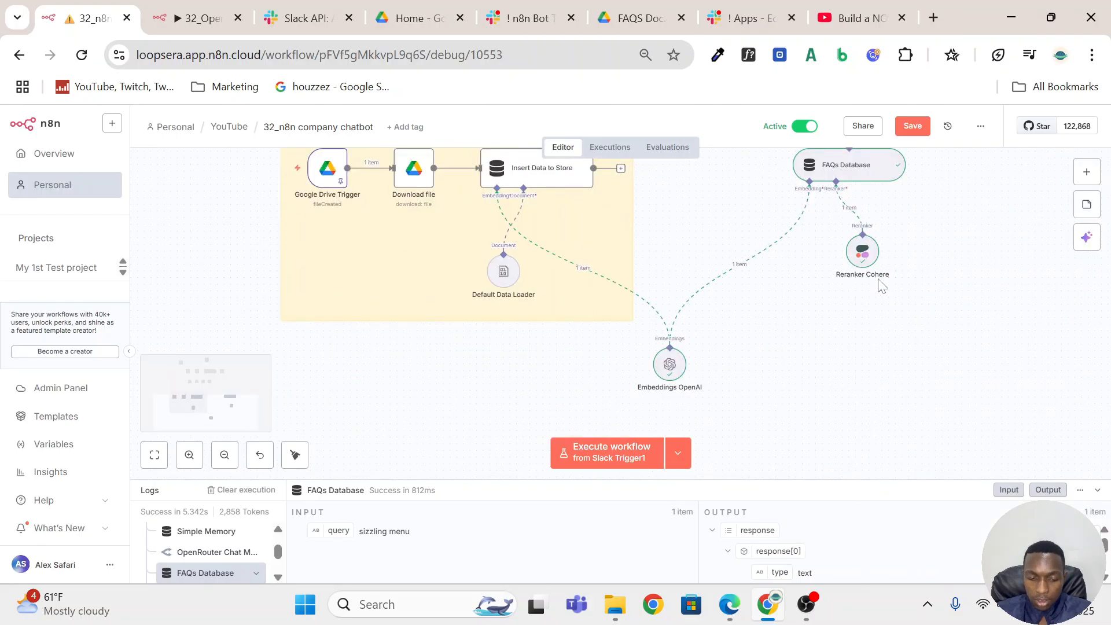
pyautogui.scroll(-2, 881, 287)
pyautogui.scroll(3, 873, 275)
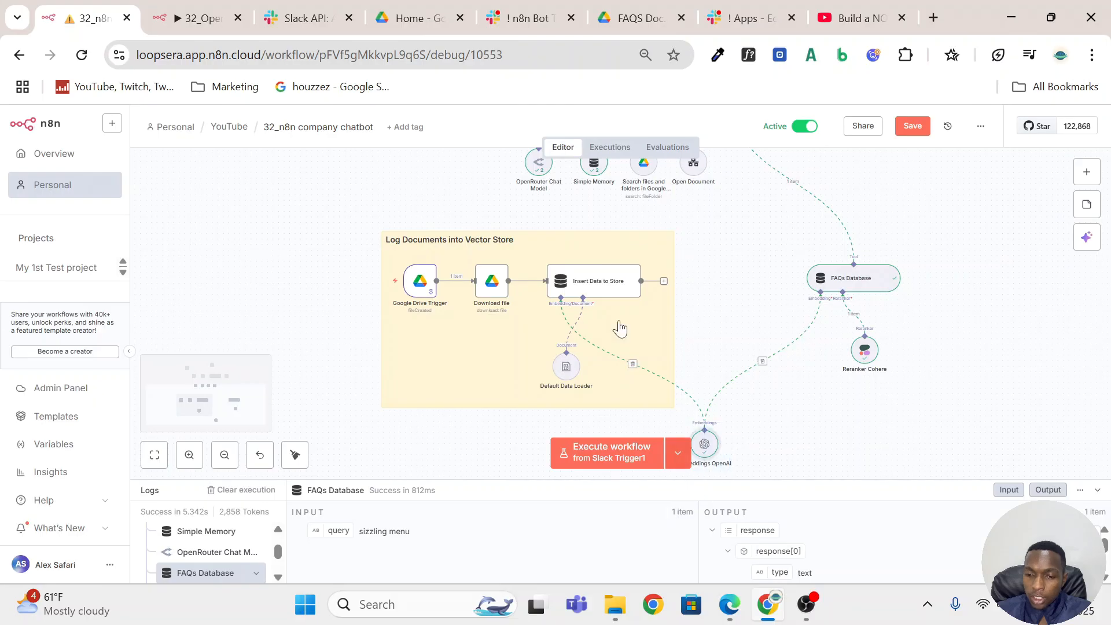
pyautogui.moveTo(650, 243)
pyautogui.mouseDown()
pyautogui.moveTo(531, 264)
pyautogui.moveTo(656, 248)
pyautogui.mouseUp()
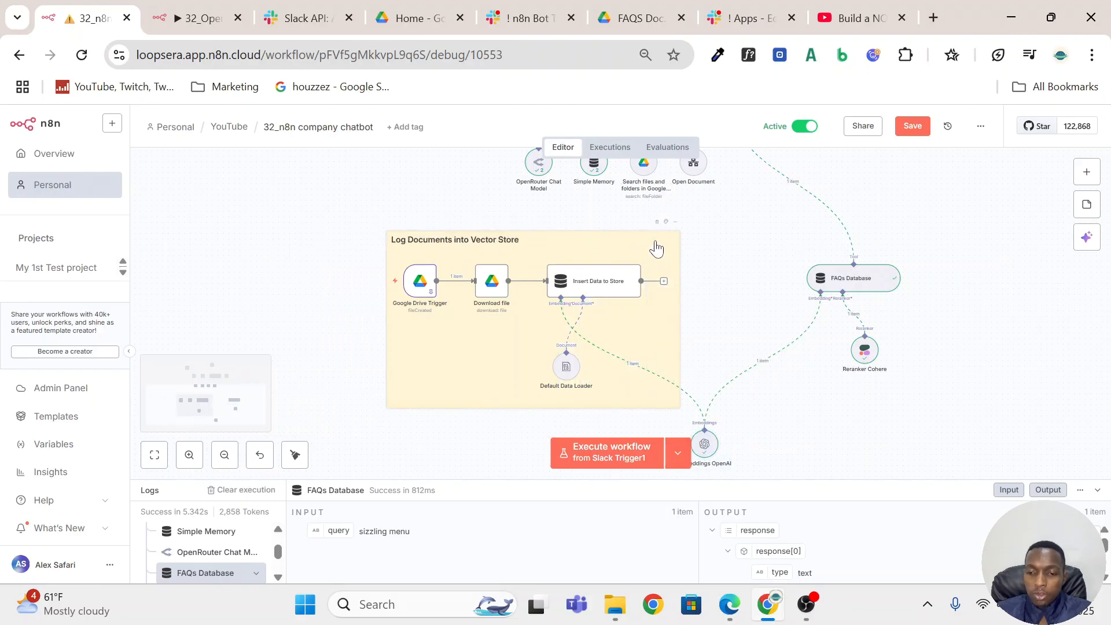
pyautogui.click(1079, 176)
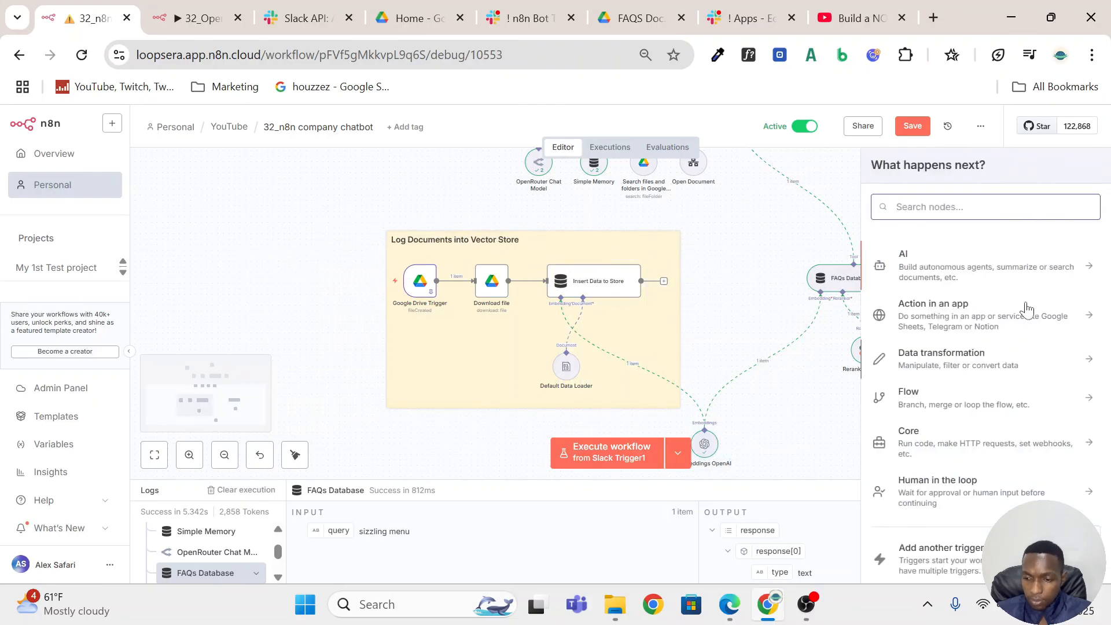
pyautogui.click(732, 200)
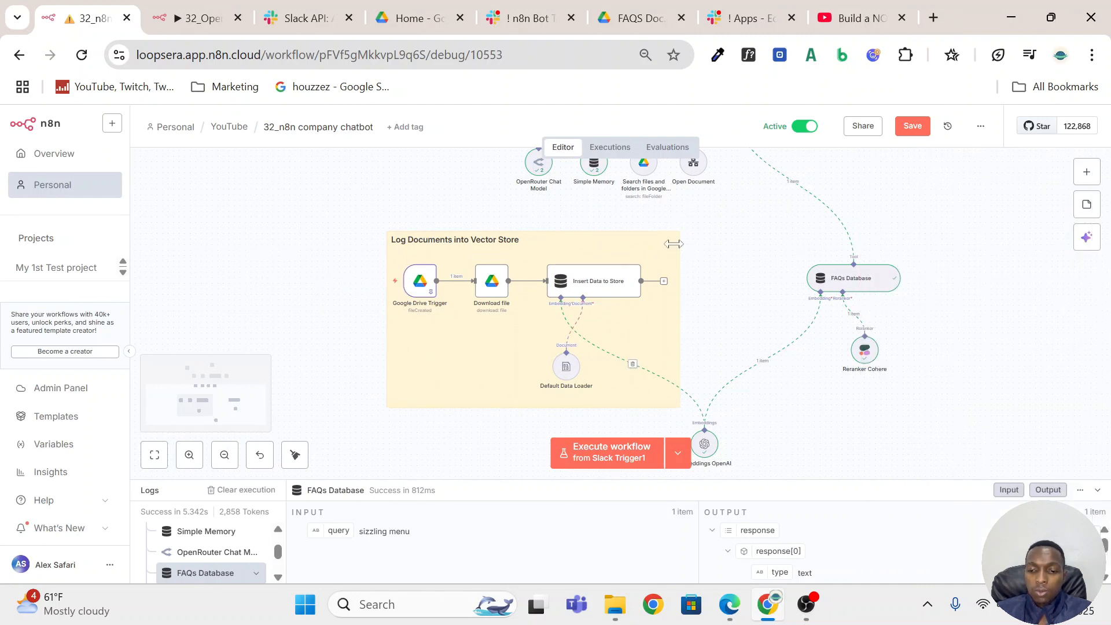
# Review the parameters of the Insert Data to Store node and its attached Default Data Loader.
pyautogui.moveTo(406, 294)
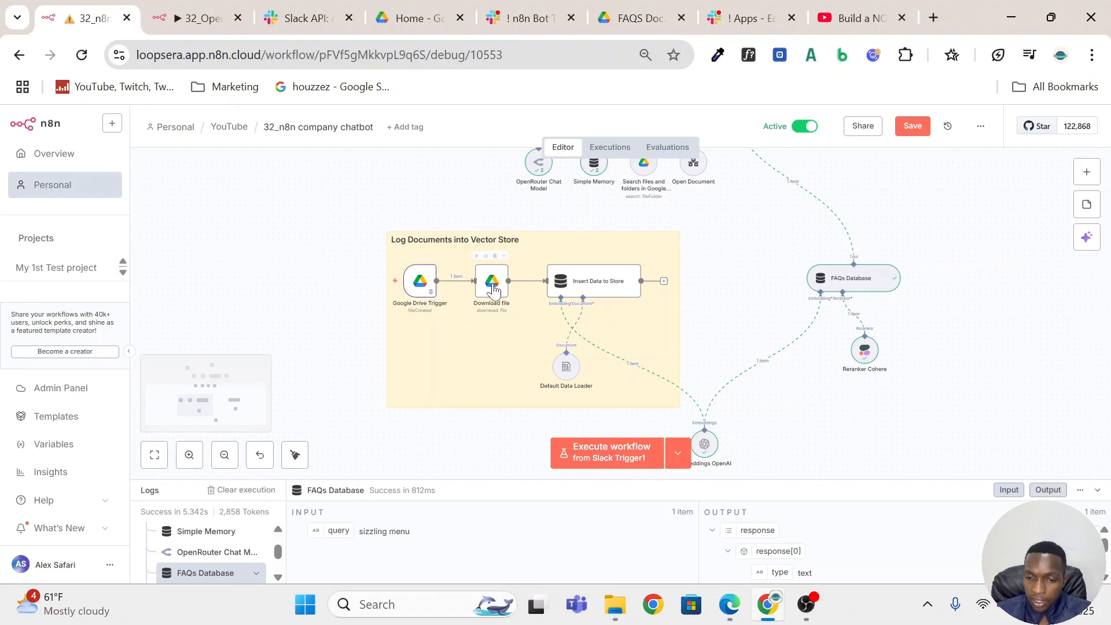
pyautogui.doubleClick(616, 287)
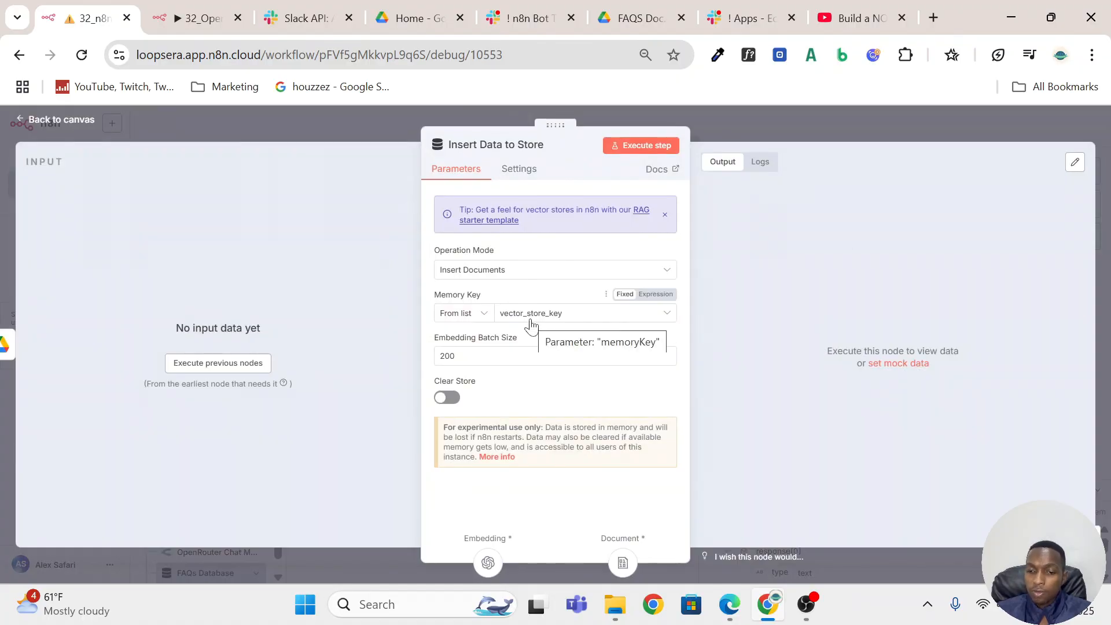
pyautogui.click(528, 356)
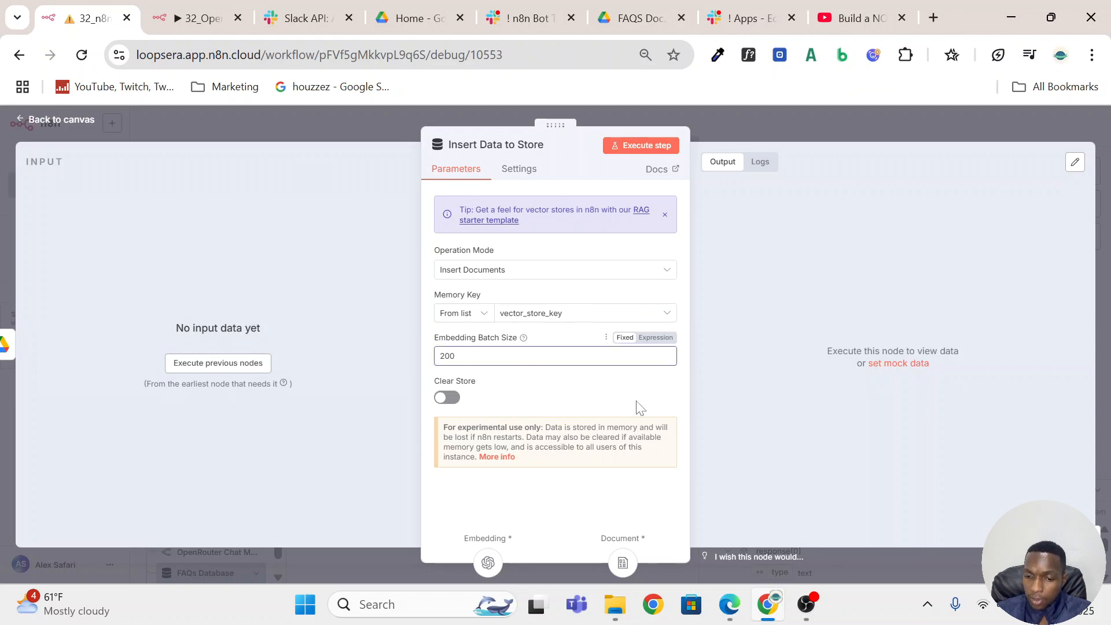
pyautogui.click(759, 137)
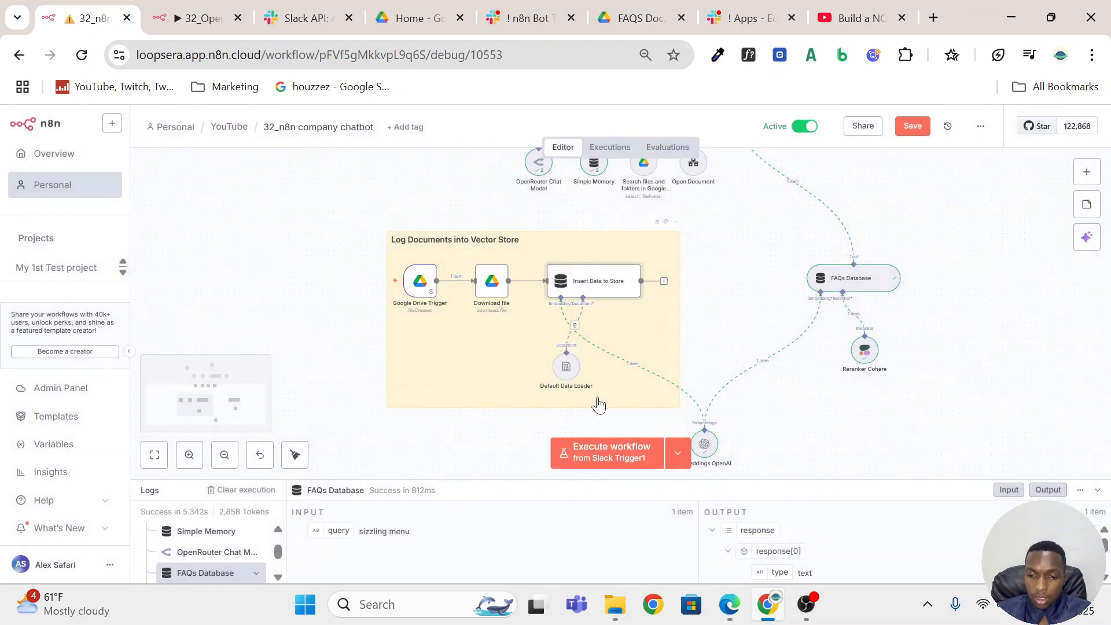
pyautogui.doubleClick(563, 377)
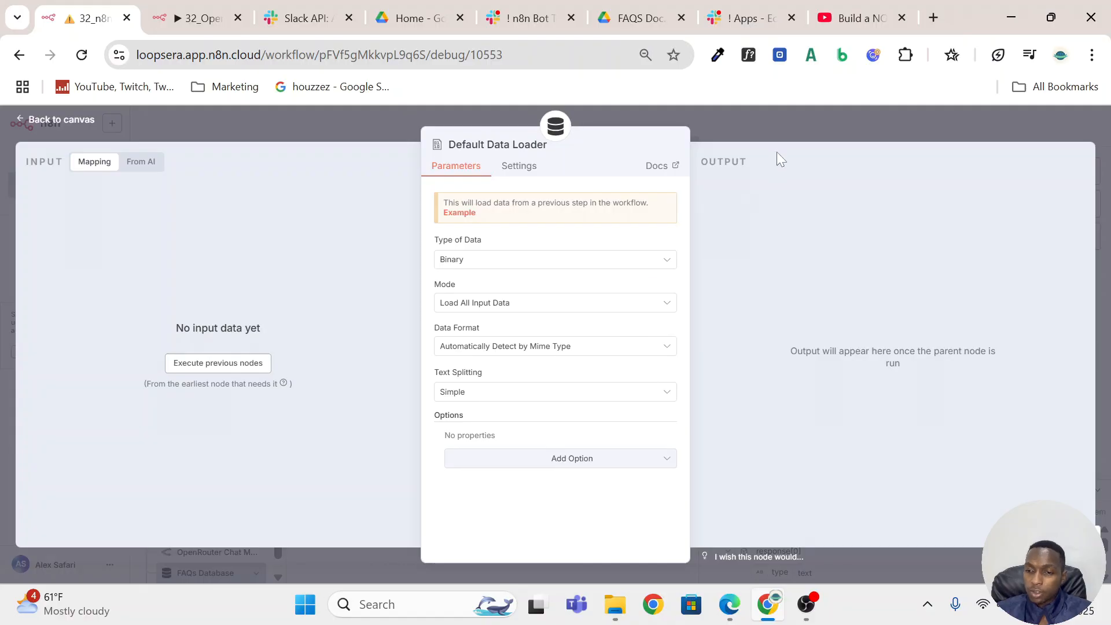
pyautogui.click(757, 136)
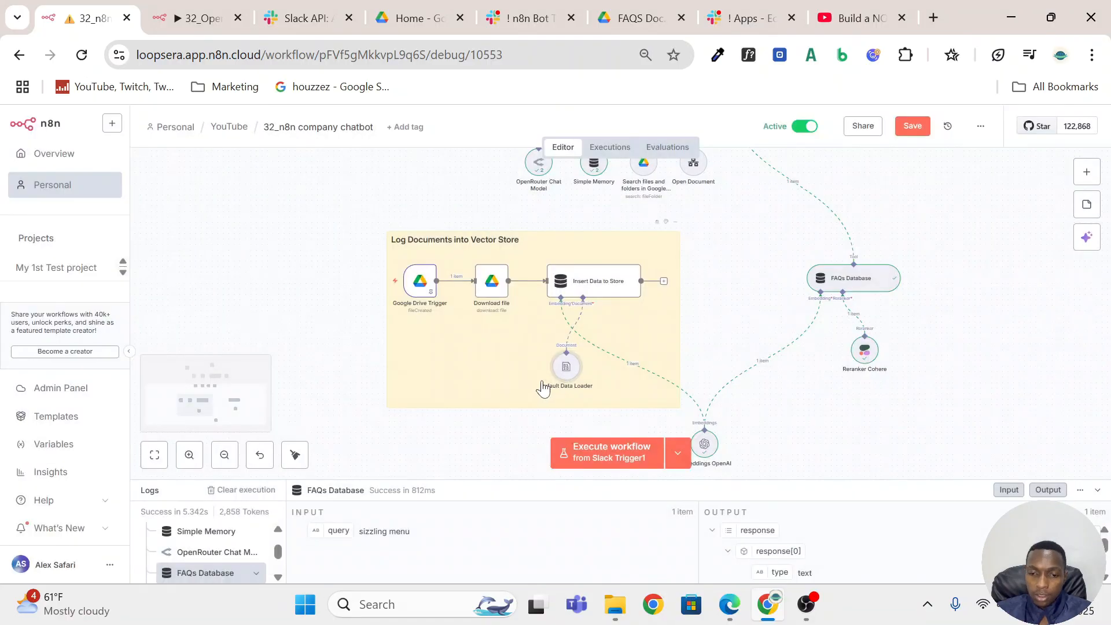
# Remove the File Type option from the Google Drive Trigger node and add it again with [All] selected.
pyautogui.doubleClick(428, 286)
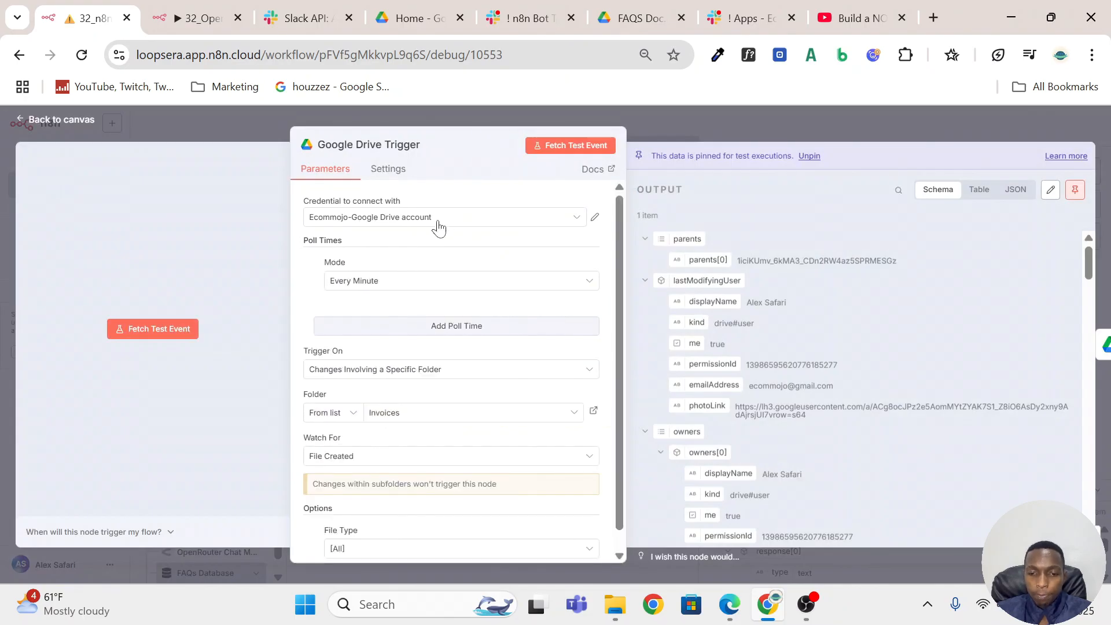
pyautogui.scroll(-1, 465, 319)
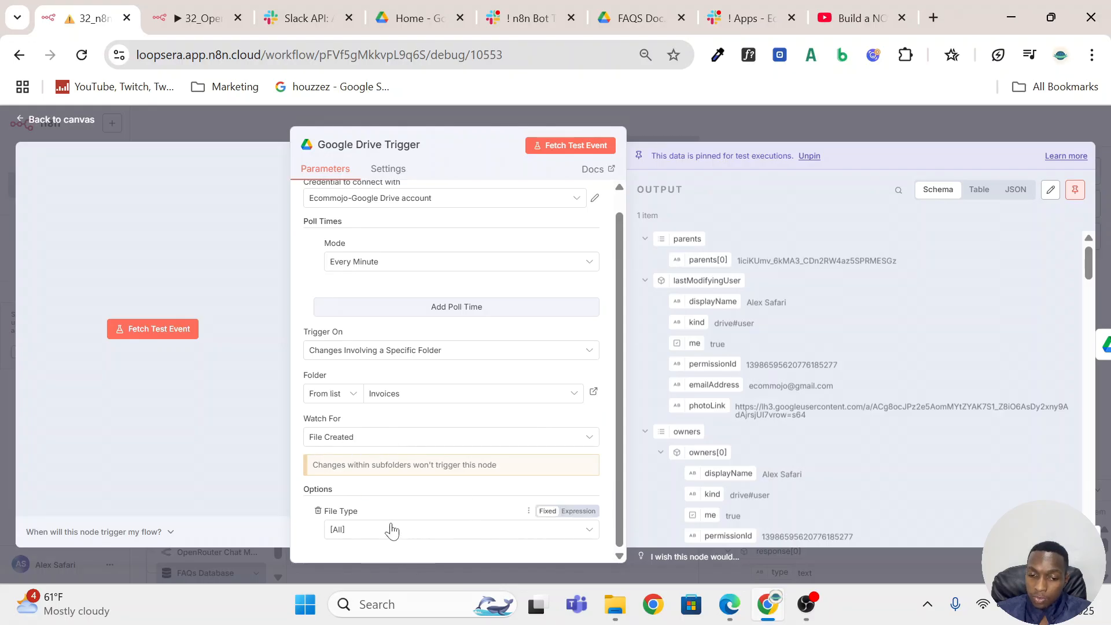
pyautogui.click(318, 511)
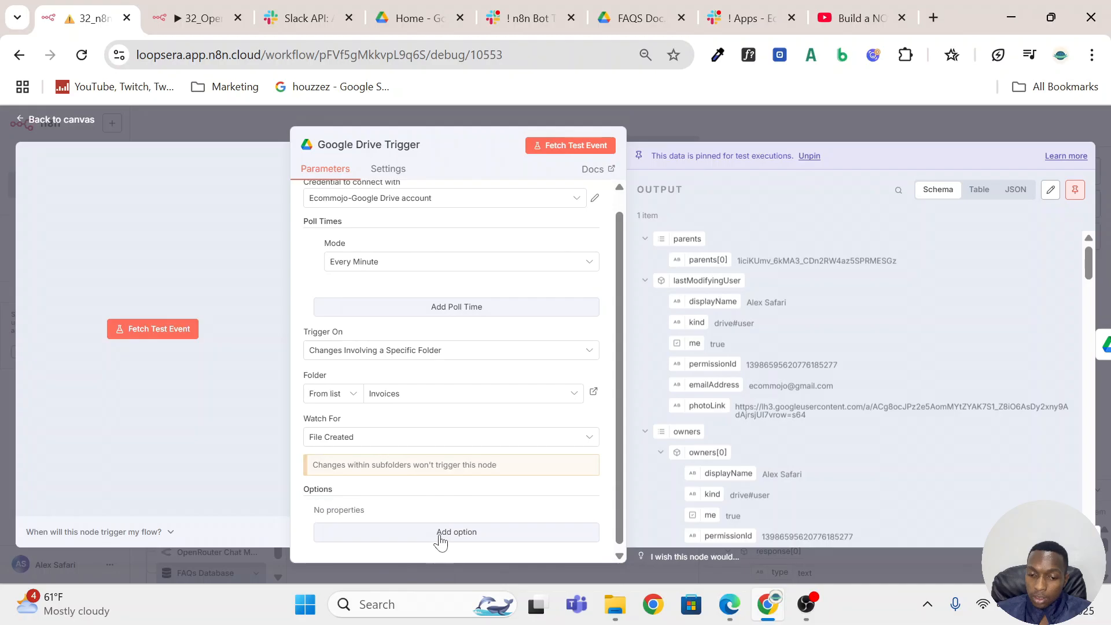
pyautogui.click(440, 539)
pyautogui.click(386, 531)
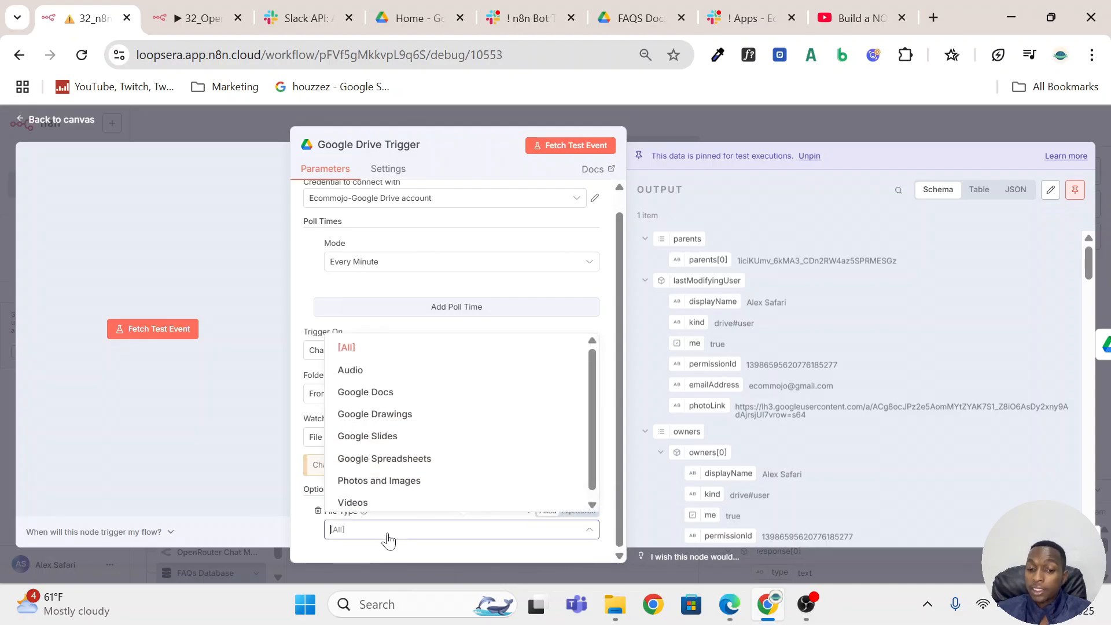
pyautogui.click(367, 347)
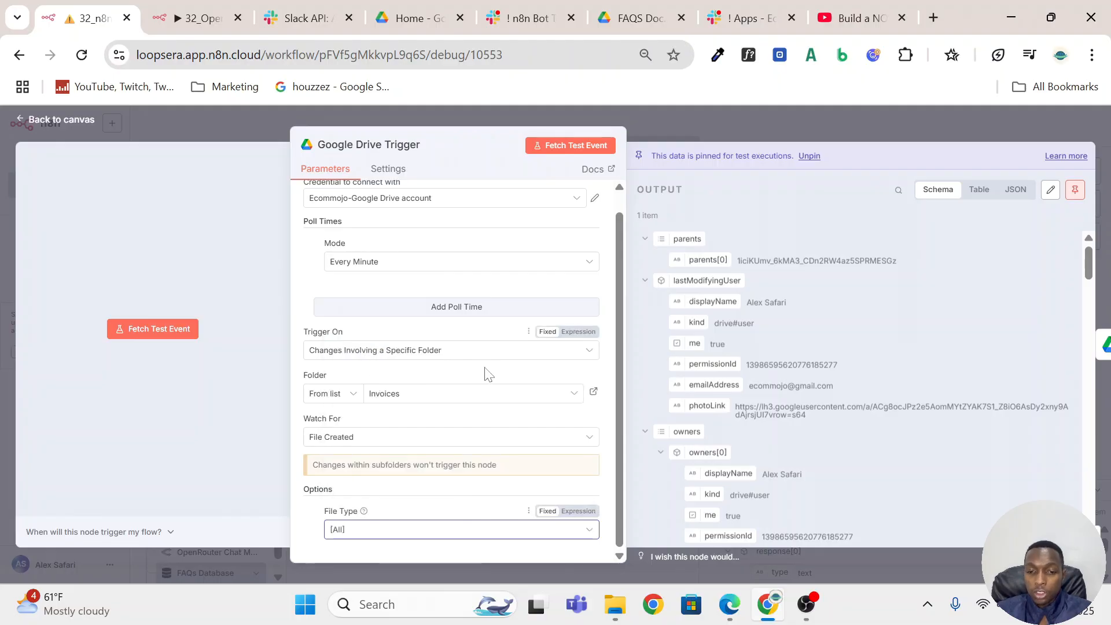
pyautogui.click(833, 120)
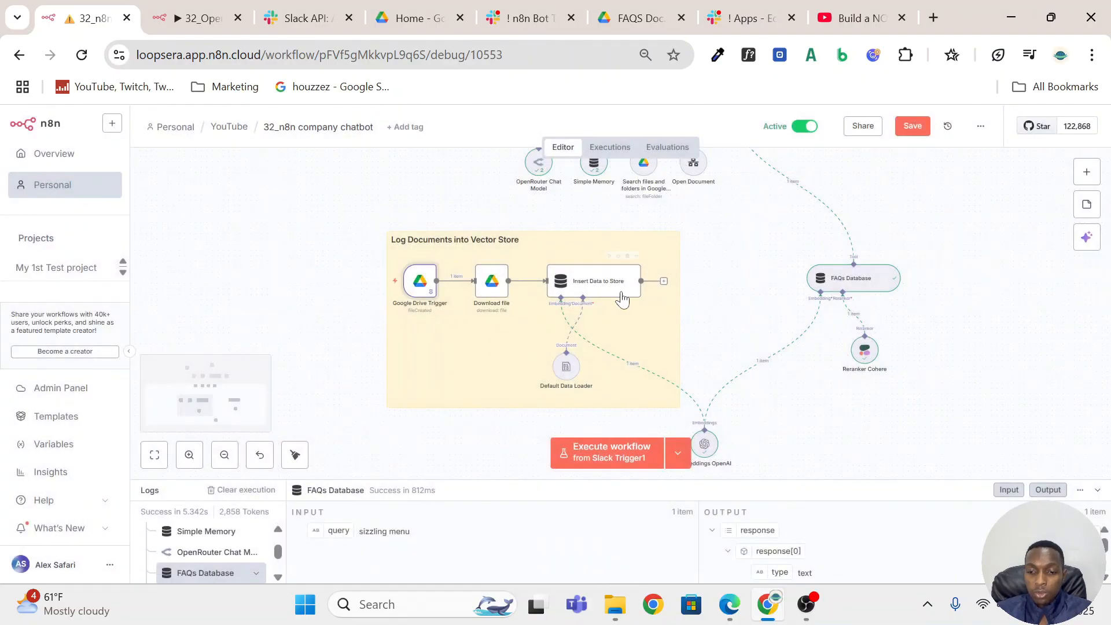
# Map the Google Drive Trigger's id field into the Download file node's File By ID parameter as {{ $json.id }}.
pyautogui.doubleClick(489, 290)
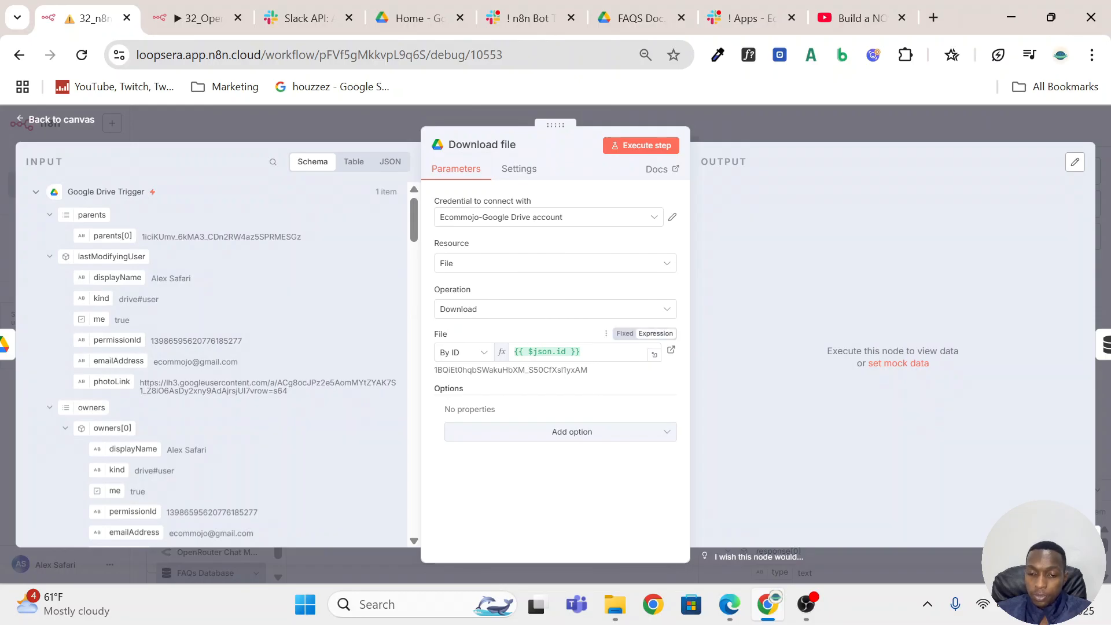
pyautogui.moveTo(583, 351); pyautogui.dragTo(513, 352)
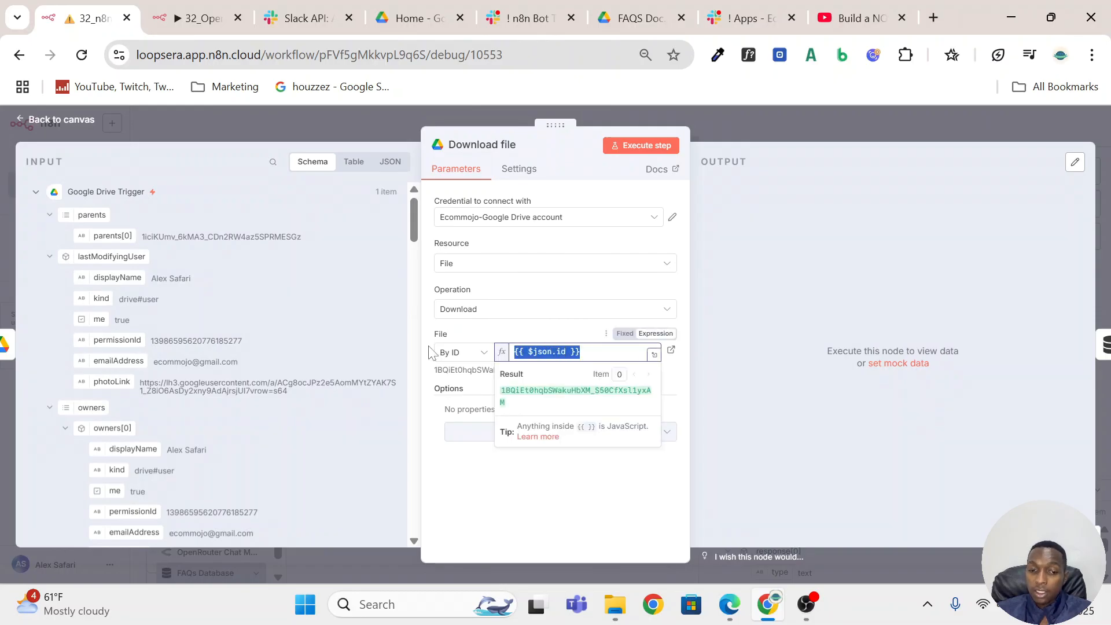
pyautogui.scroll(-4, 174, 277)
pyautogui.scroll(4, 226, 271)
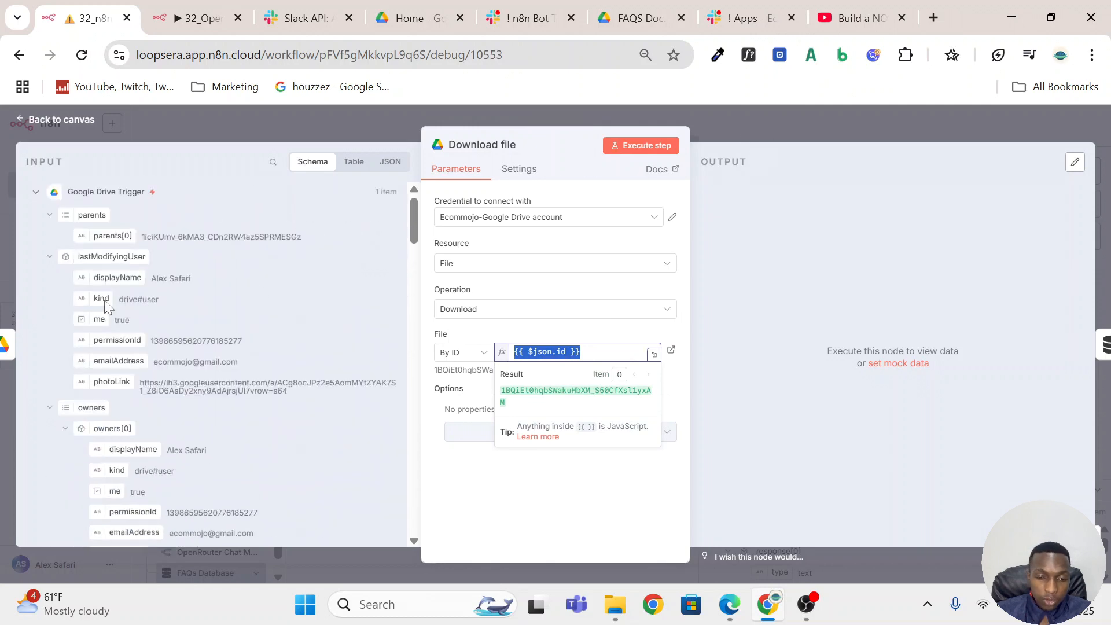
pyautogui.scroll(-3, 100, 313)
pyautogui.scroll(3, 100, 317)
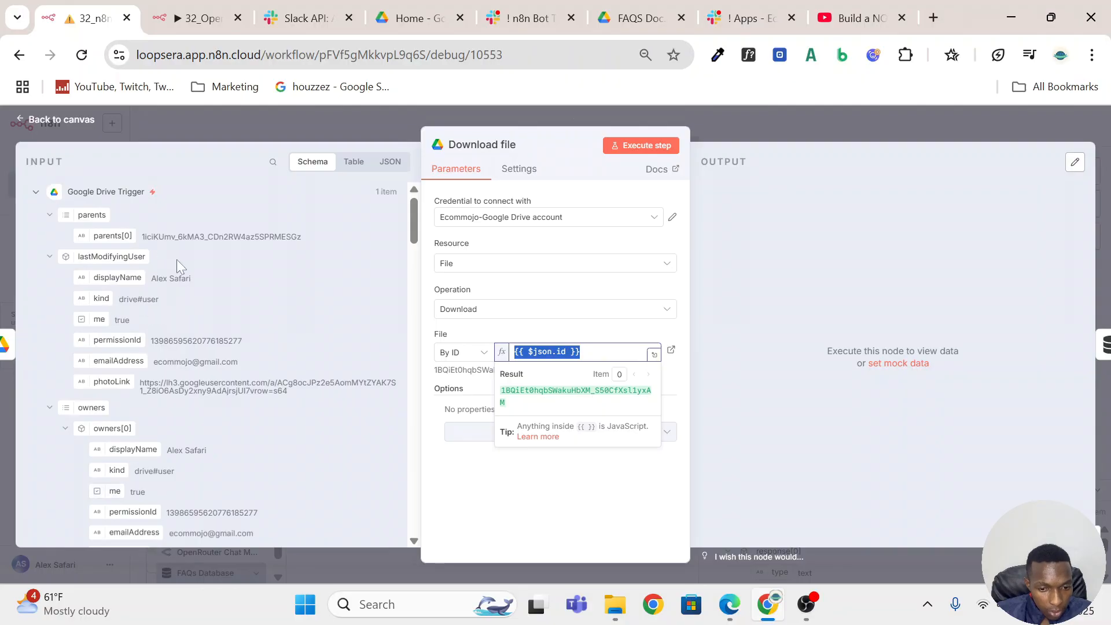
pyautogui.scroll(-5, 174, 269)
pyautogui.scroll(-10, 178, 275)
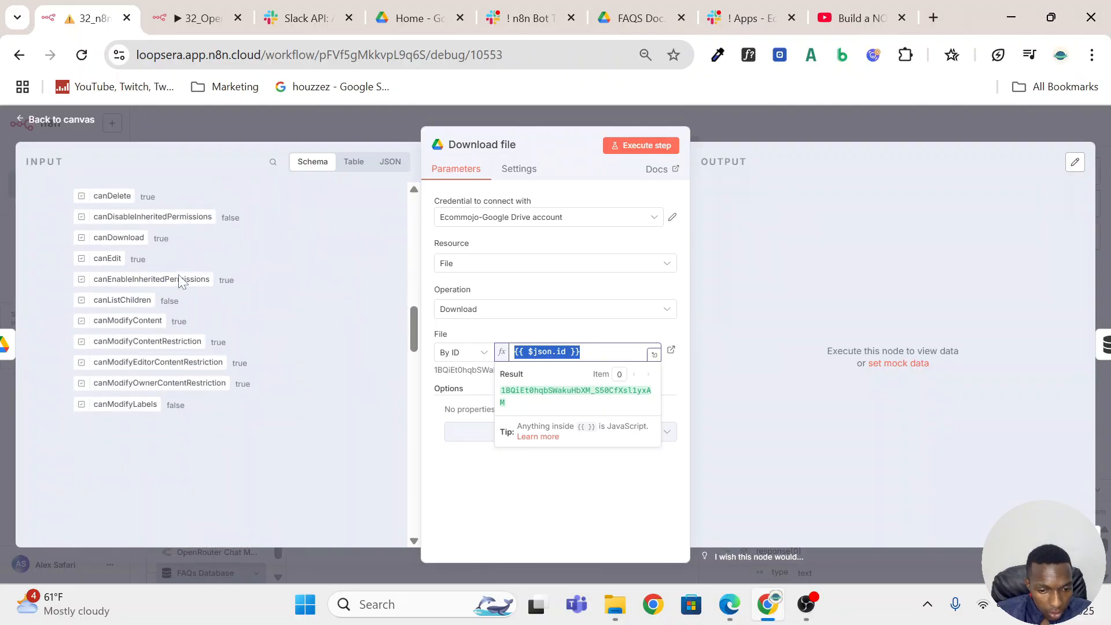
pyautogui.scroll(-3, 178, 275)
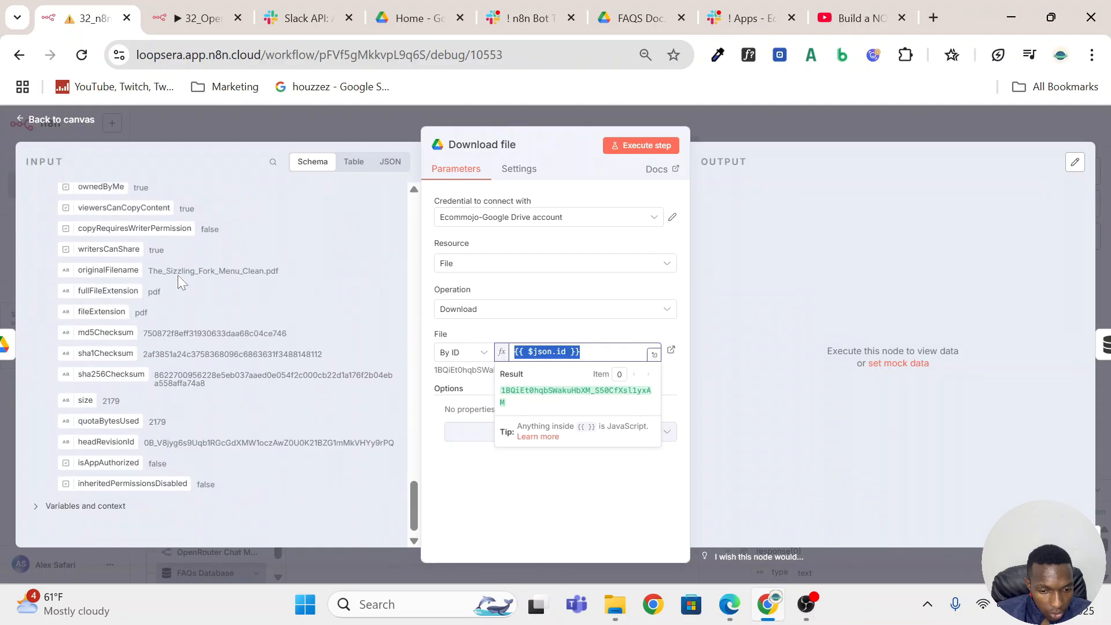
pyautogui.scroll(10, 178, 275)
pyautogui.scroll(-2, 180, 284)
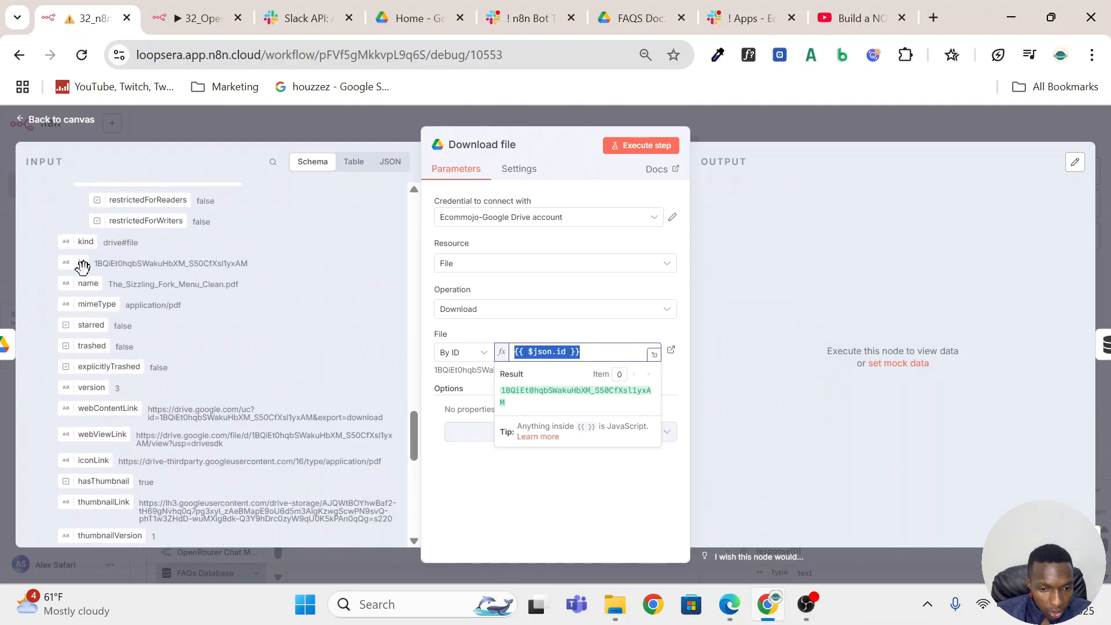
pyautogui.click(380, 293)
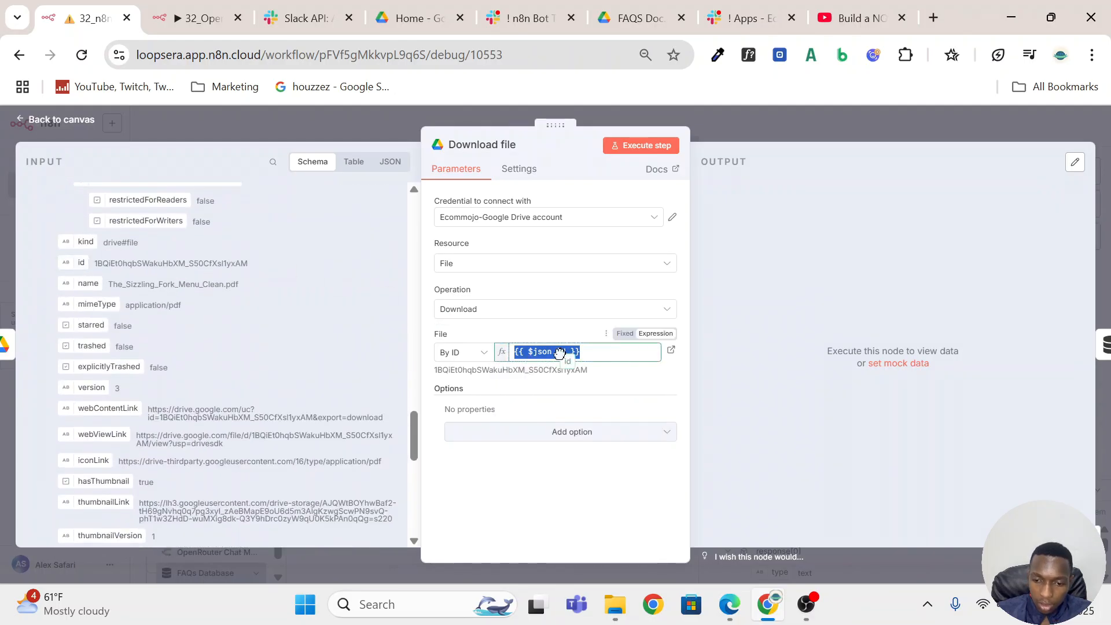
pyautogui.click(784, 118)
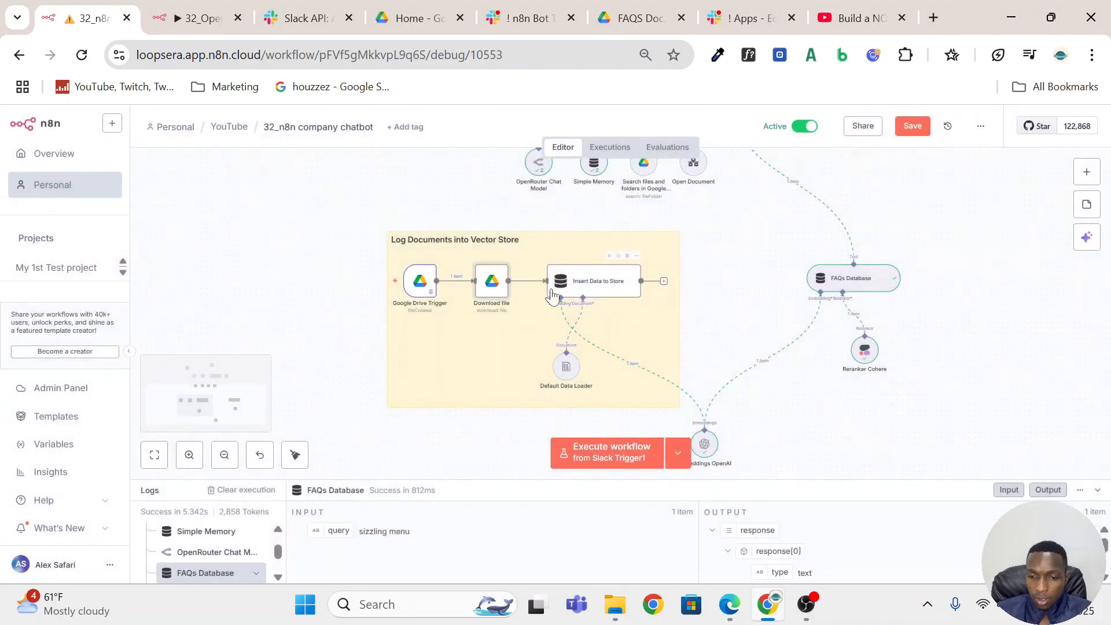
# Review the credential and model parameters of the Embeddings OpenAI node shared by both vector store nodes.
pyautogui.scroll(-2, 751, 307)
pyautogui.scroll(-2, 759, 313)
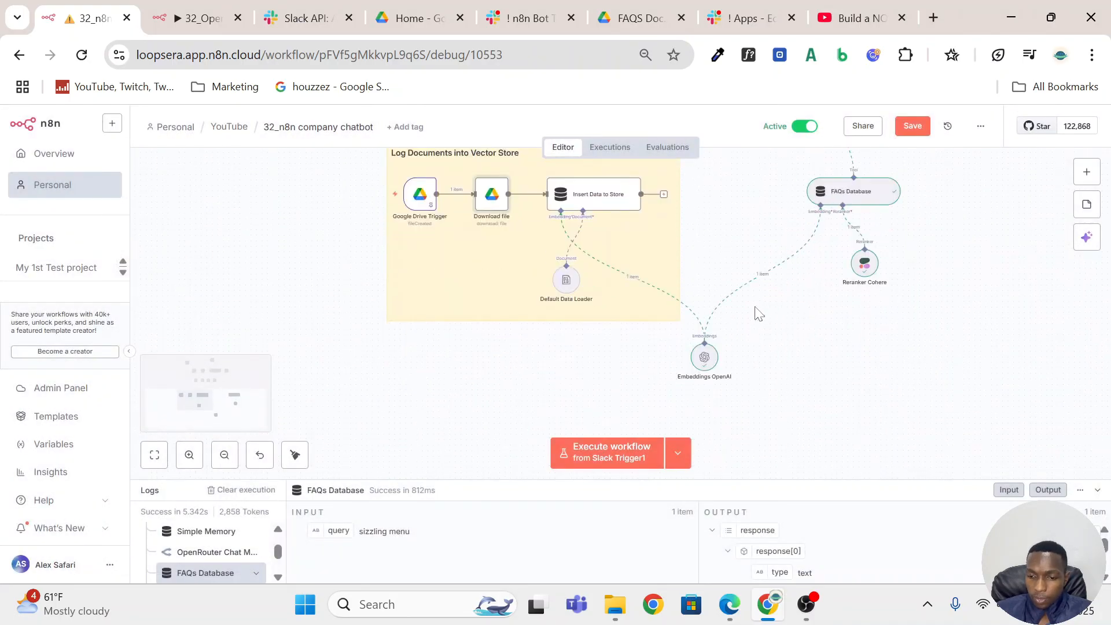
pyautogui.doubleClick(705, 357)
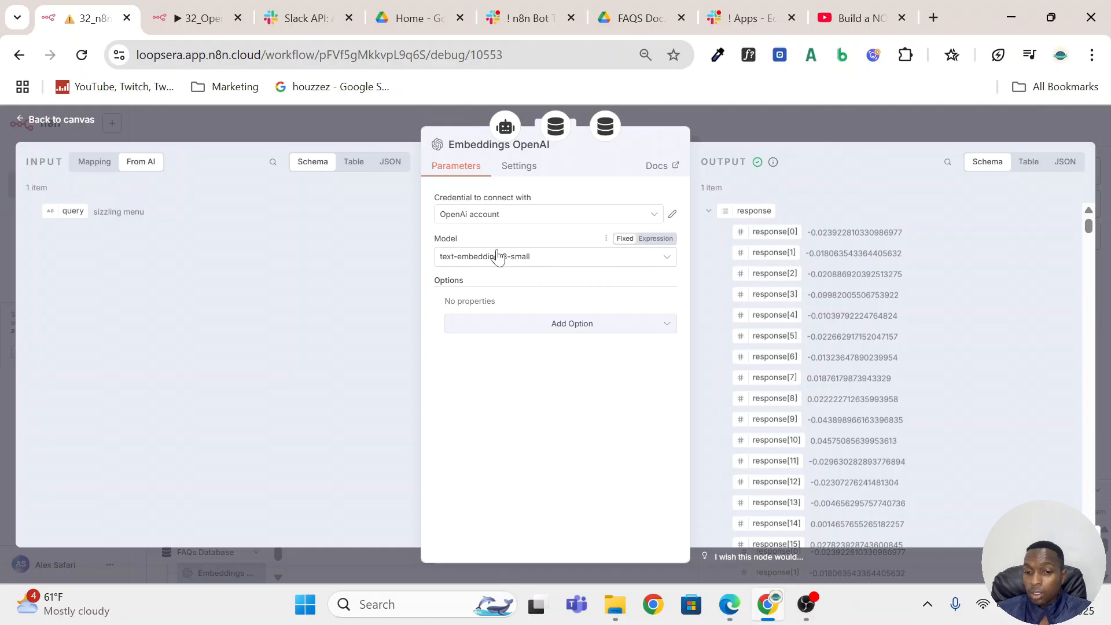
pyautogui.click(862, 118)
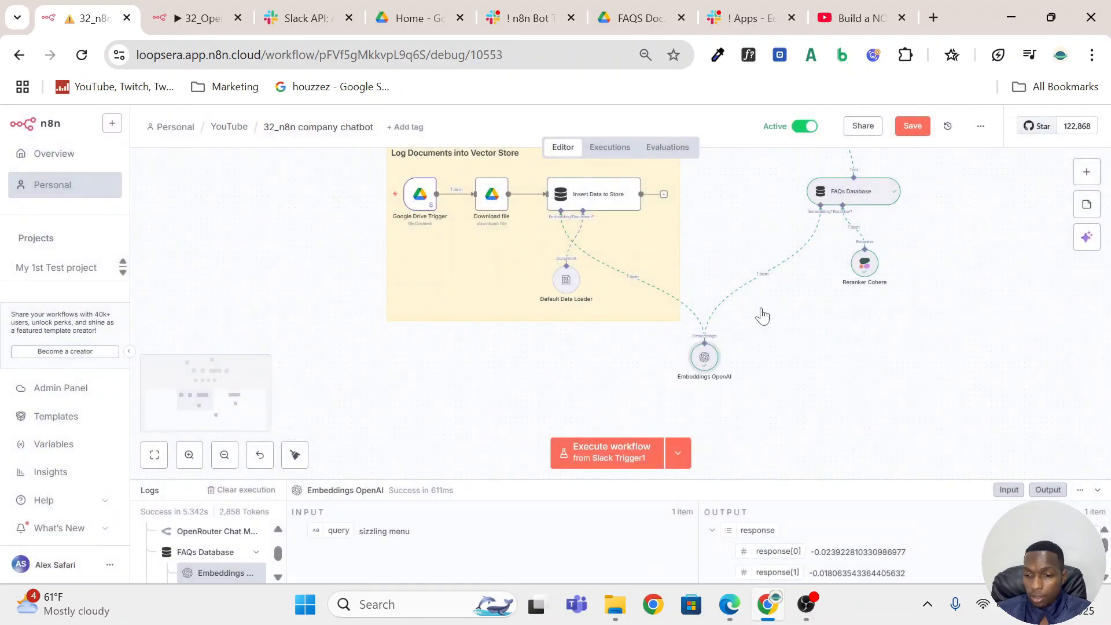
# Start creating a new CohereApi credential for the Reranker Cohere node under the FAQs Database.
pyautogui.scroll(3, 913, 273)
pyautogui.hscroll(4, 913, 273)
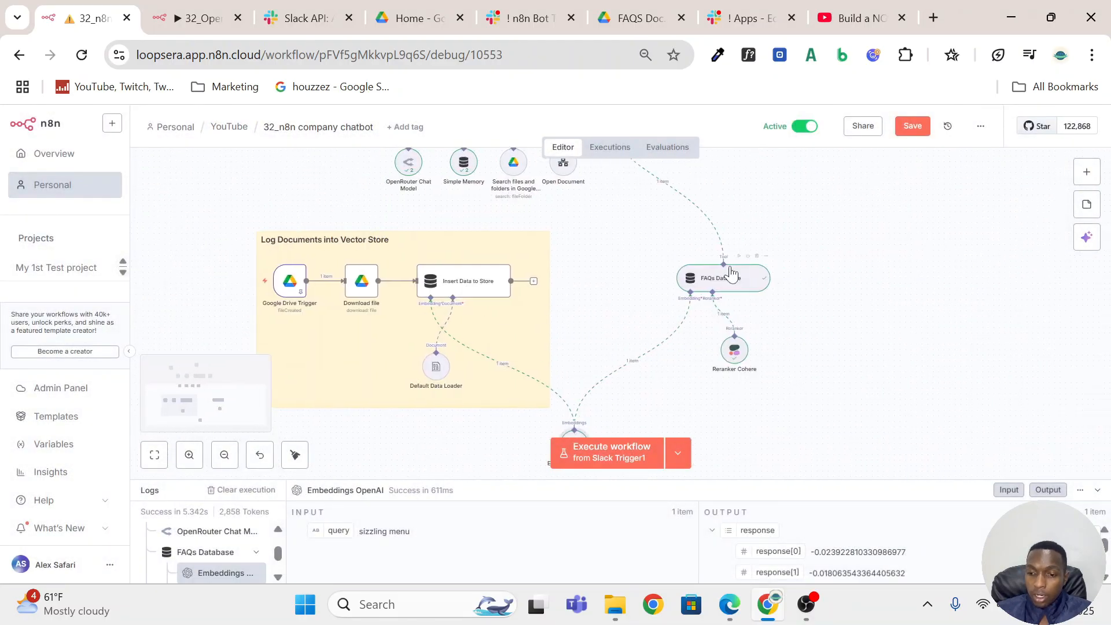
pyautogui.scroll(3, 731, 273)
pyautogui.scroll(3, 730, 273)
pyautogui.scroll(-5, 752, 279)
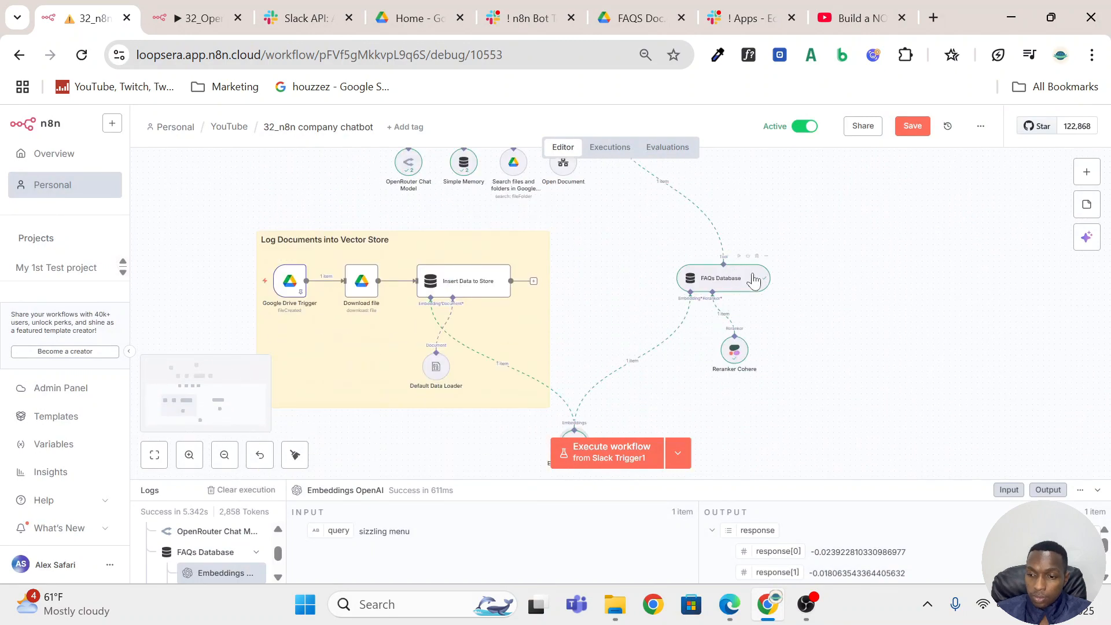
pyautogui.doubleClick(735, 353)
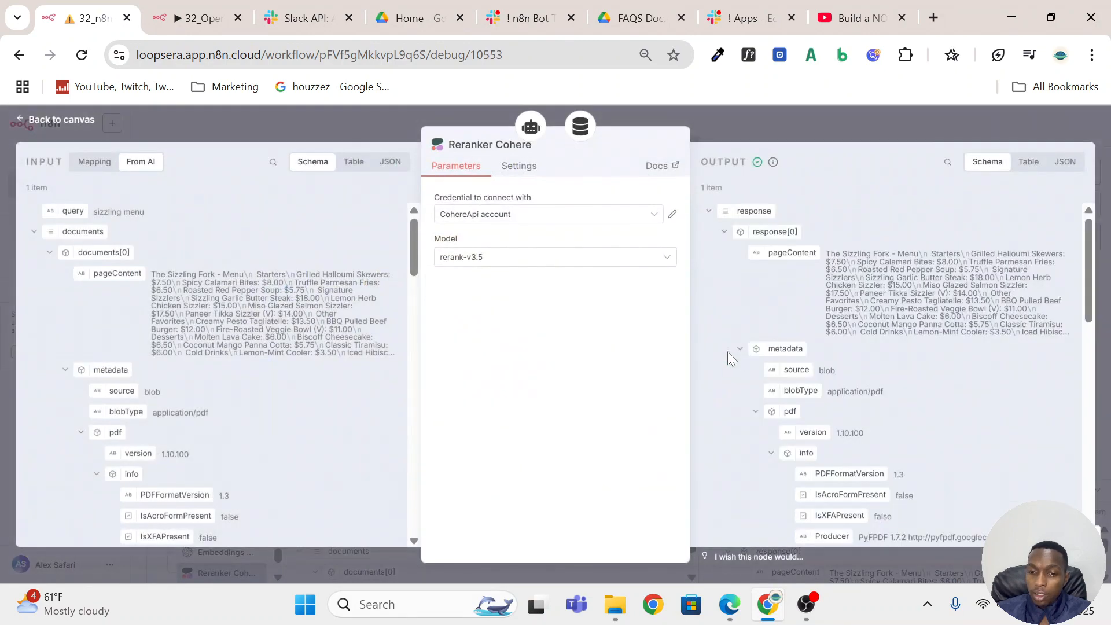
pyautogui.click(657, 217)
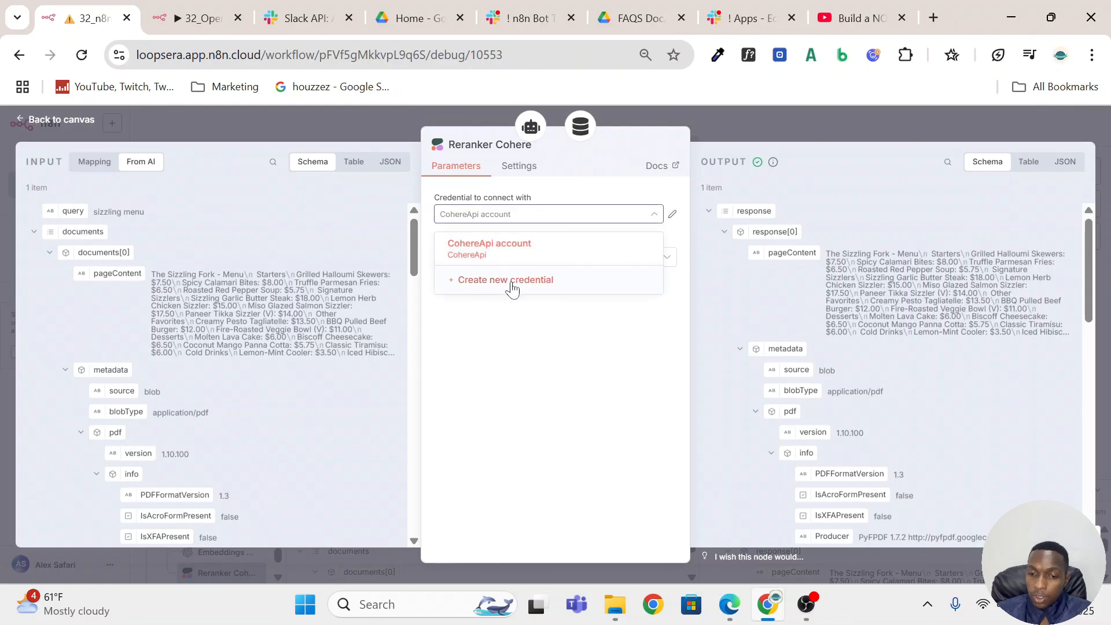
pyautogui.click(508, 283)
pyautogui.click(444, 311)
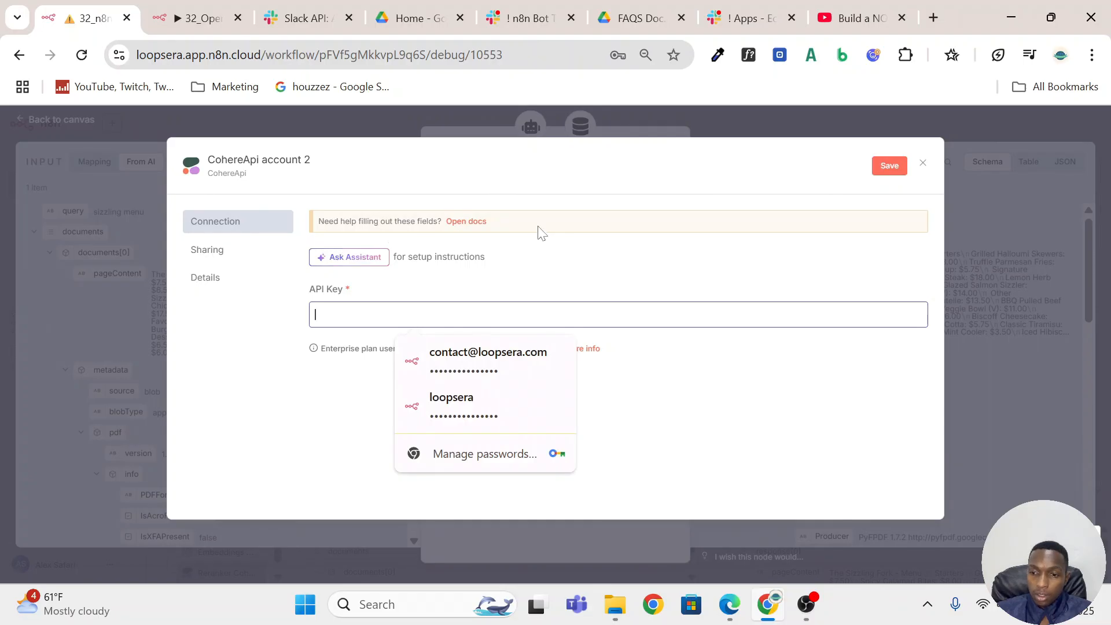
# Open the n8n documentation on Cohere credentials and follow its Cohere account link to the Cohere website.
pyautogui.click(467, 223)
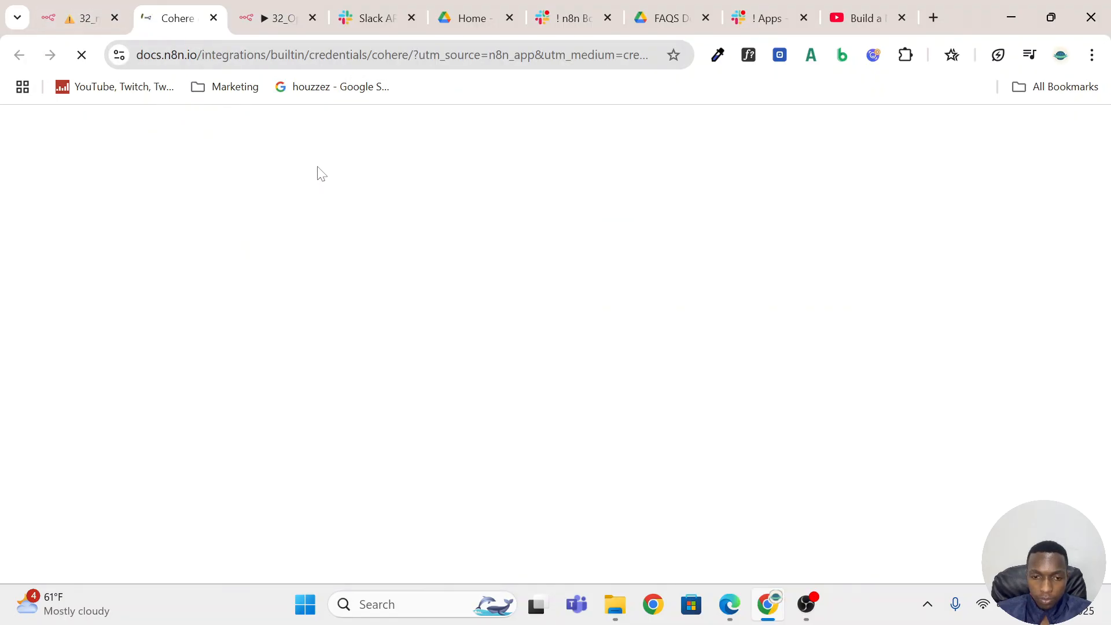
pyautogui.scroll(-2, 407, 361)
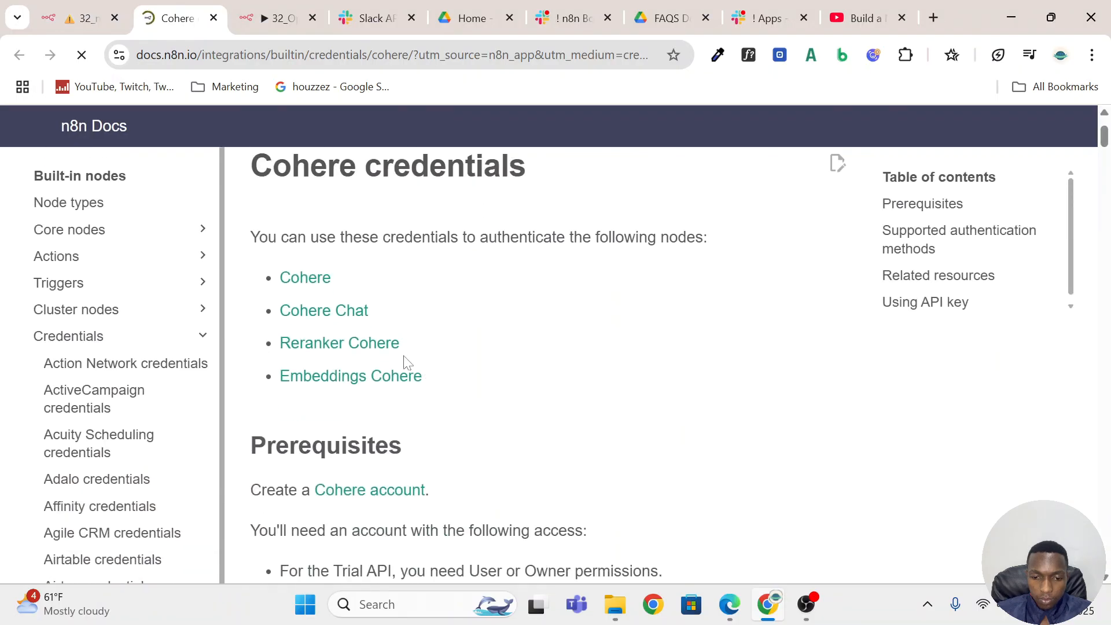
pyautogui.scroll(-3, 405, 363)
pyautogui.click(356, 341)
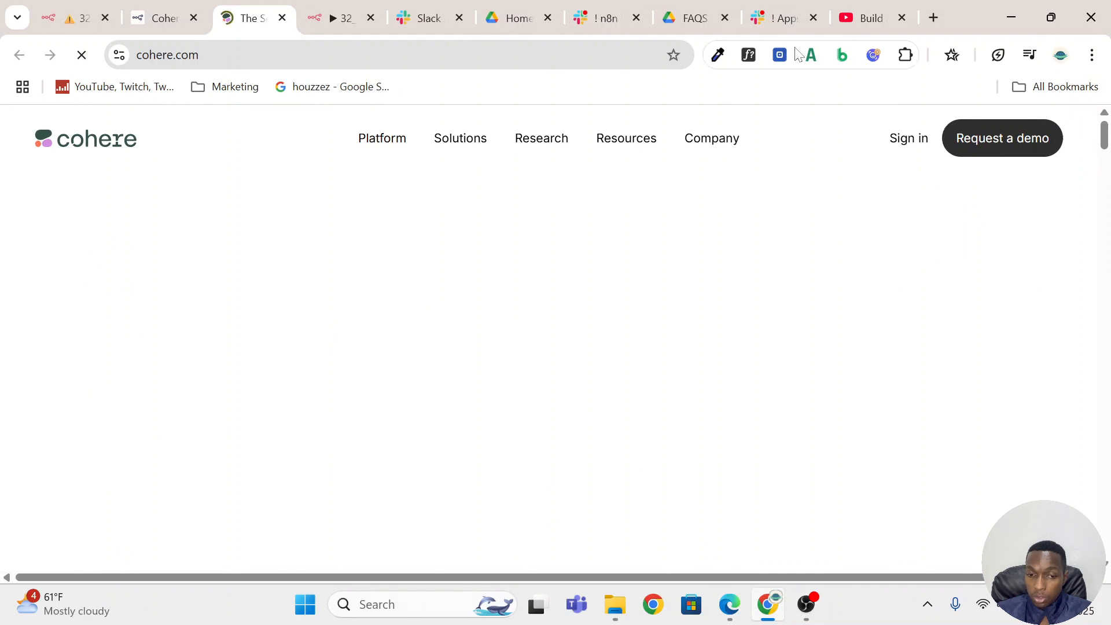
# Sign in to the Cohere dashboard and look up the Trial keys on the API Keys page.
pyautogui.click(910, 137)
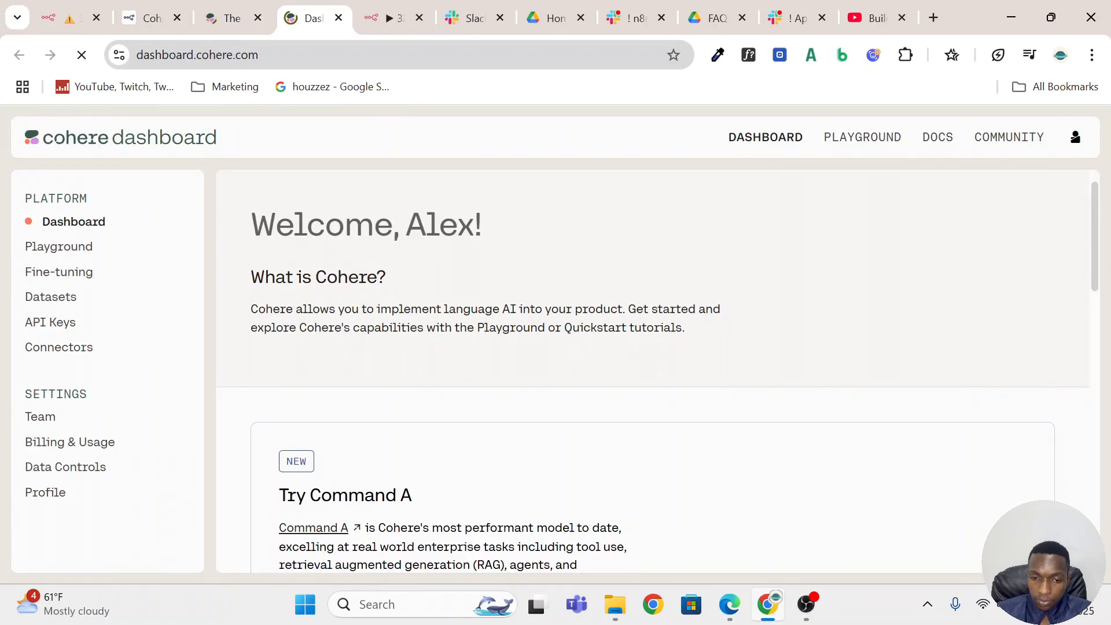
pyautogui.click(60, 329)
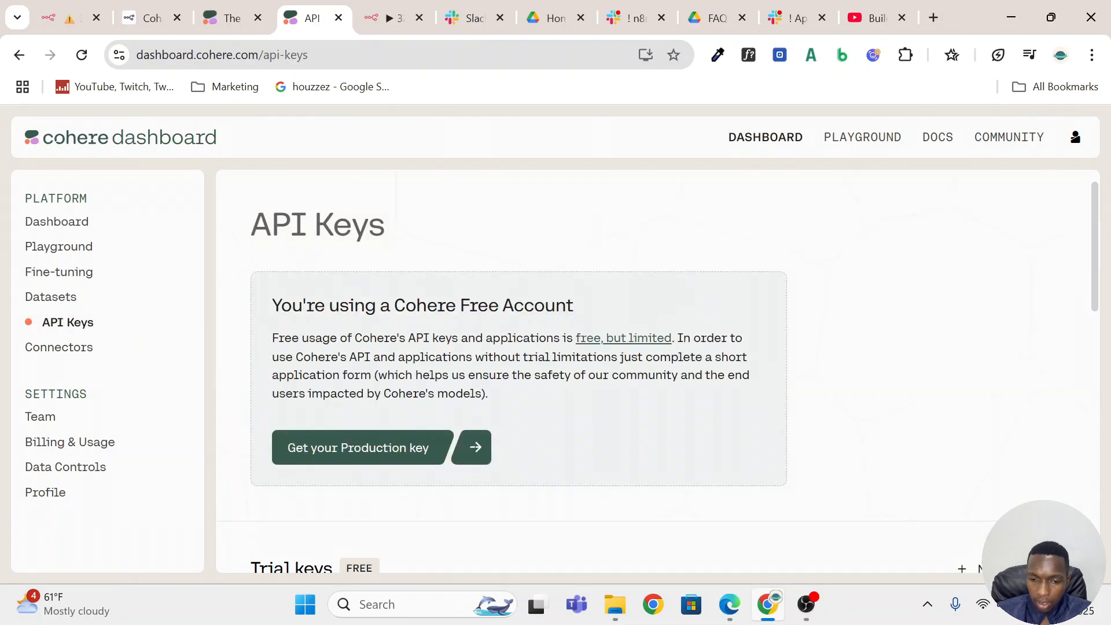
pyautogui.scroll(-3, 523, 325)
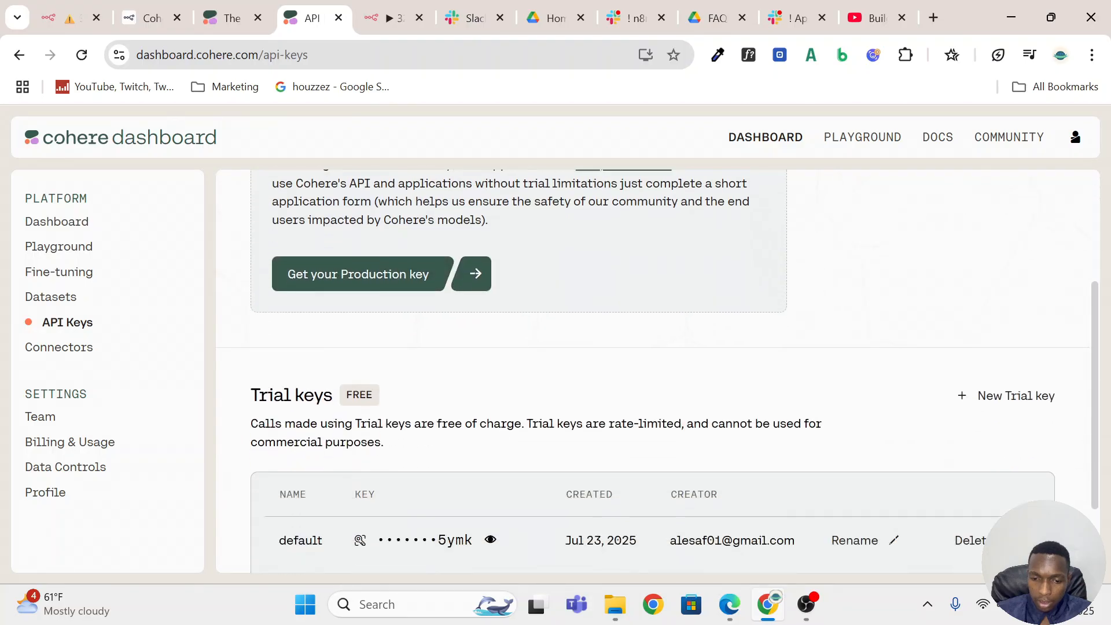
pyautogui.scroll(-1, 597, 324)
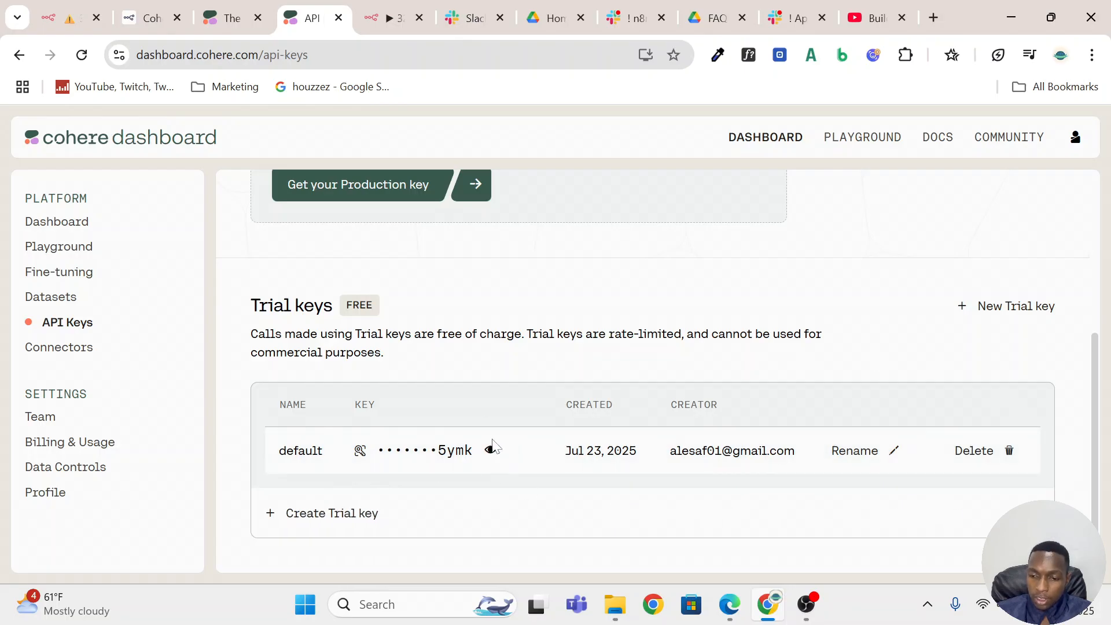
# Return to n8n and discard the blank CohereApi credential, closing the Reranker Cohere node.
pyautogui.click(68, 18)
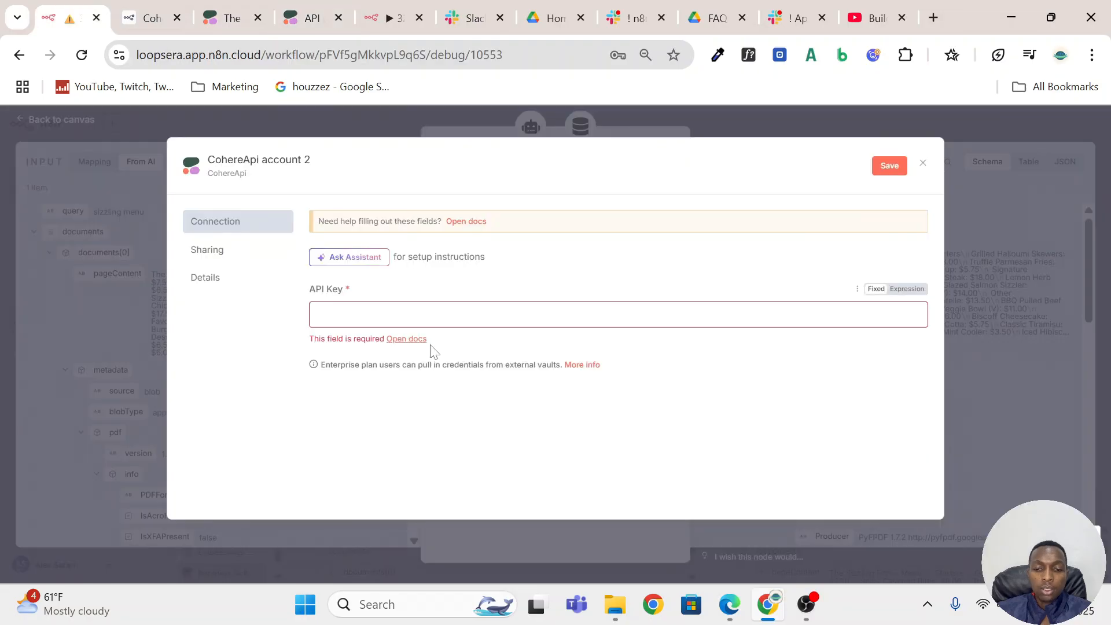
pyautogui.click(921, 165)
pyautogui.click(778, 116)
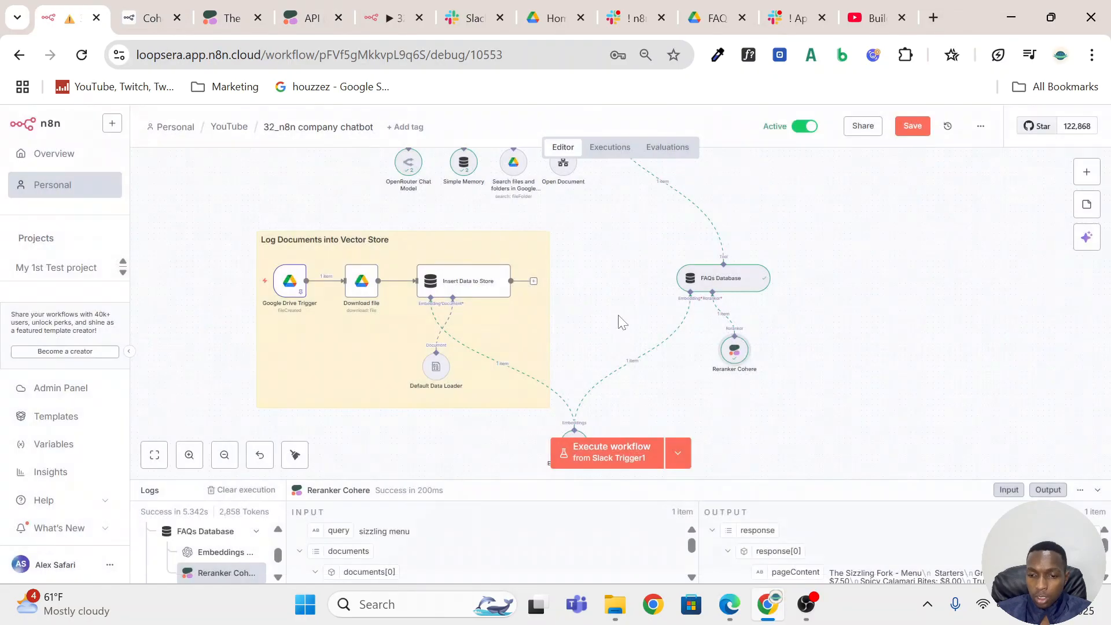
# Review the FAQs Database node's parameters, including Limit, Include Metadata and Rerank Results.
pyautogui.click(734, 287)
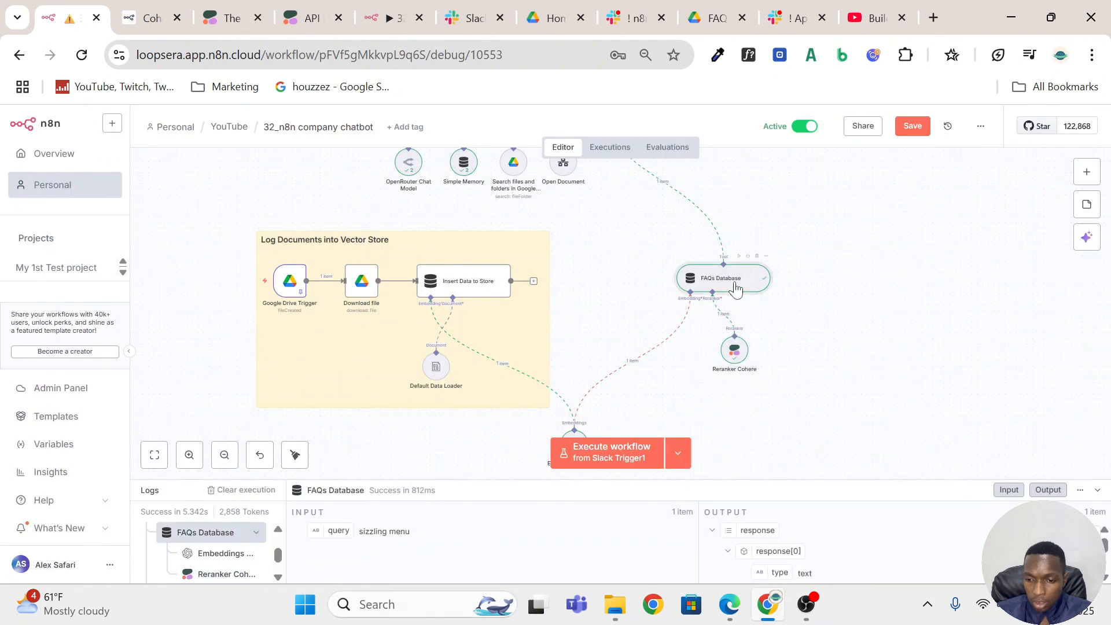
pyautogui.doubleClick(736, 287)
pyautogui.scroll(-3, 585, 329)
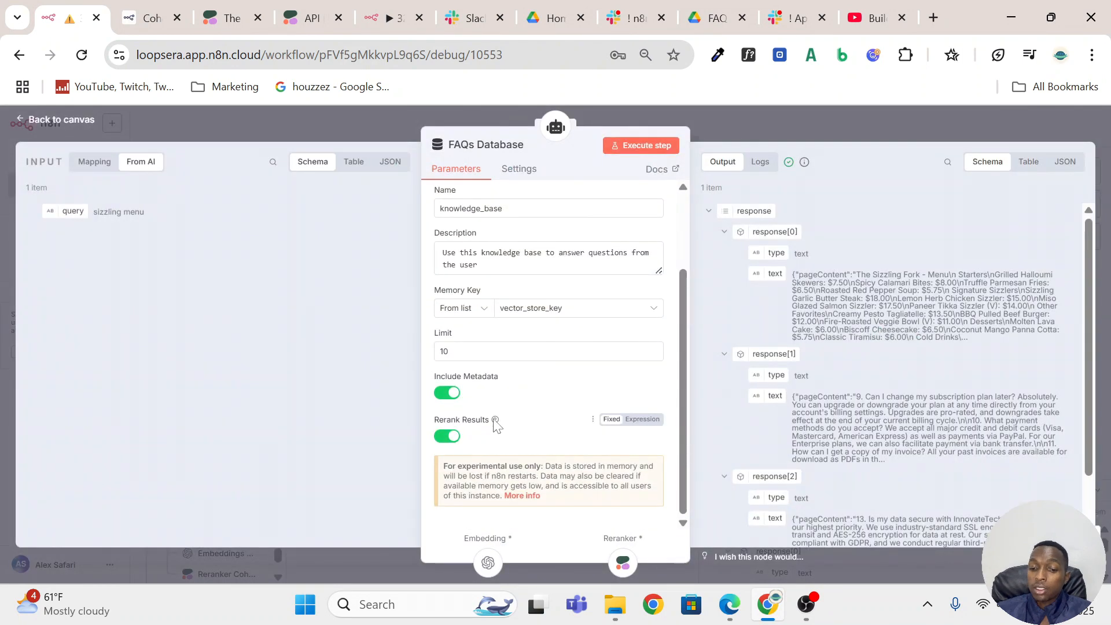
pyautogui.click(868, 125)
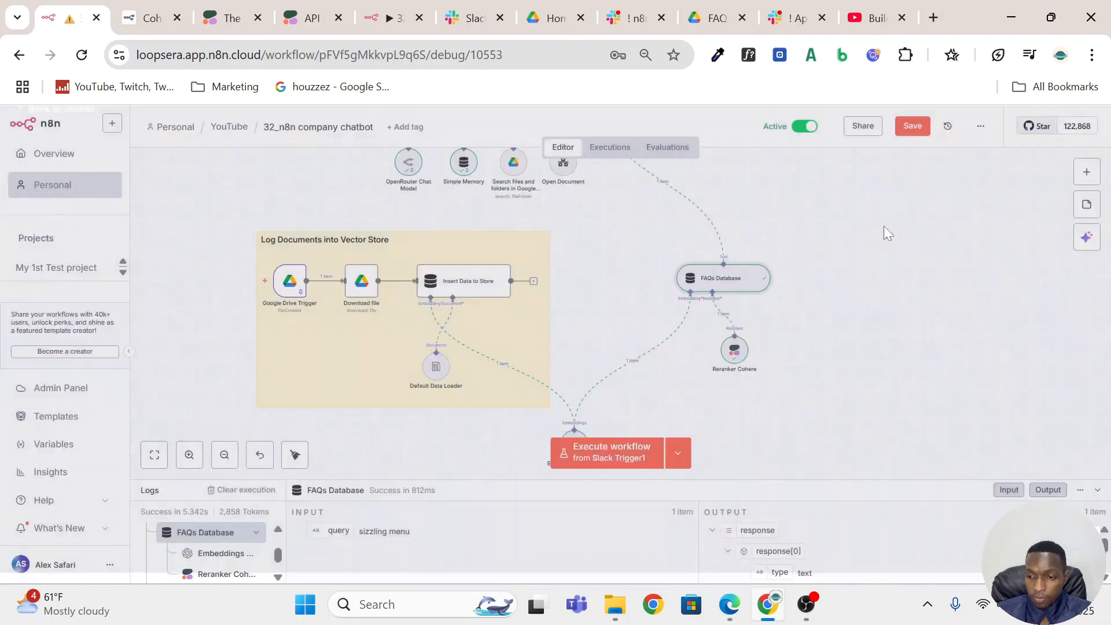
# Open the Send a message node and compare its Channel expression with the channel field in the Slack Trigger1 input data.
pyautogui.scroll(7, 914, 296)
pyautogui.scroll(-3, 914, 296)
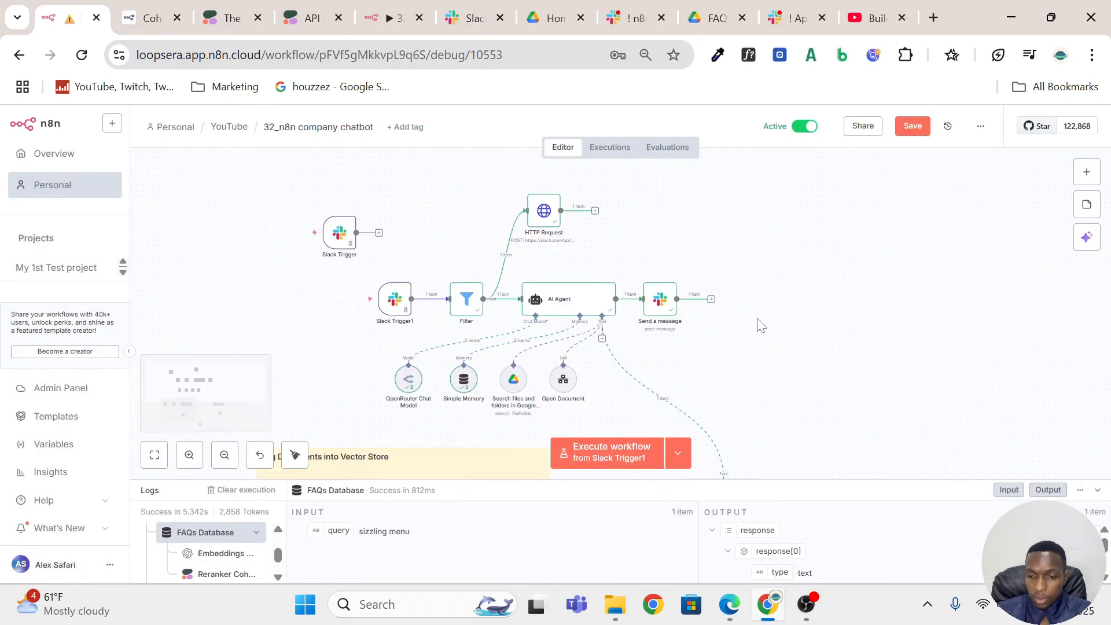
pyautogui.click(657, 310)
pyautogui.doubleClick(657, 310)
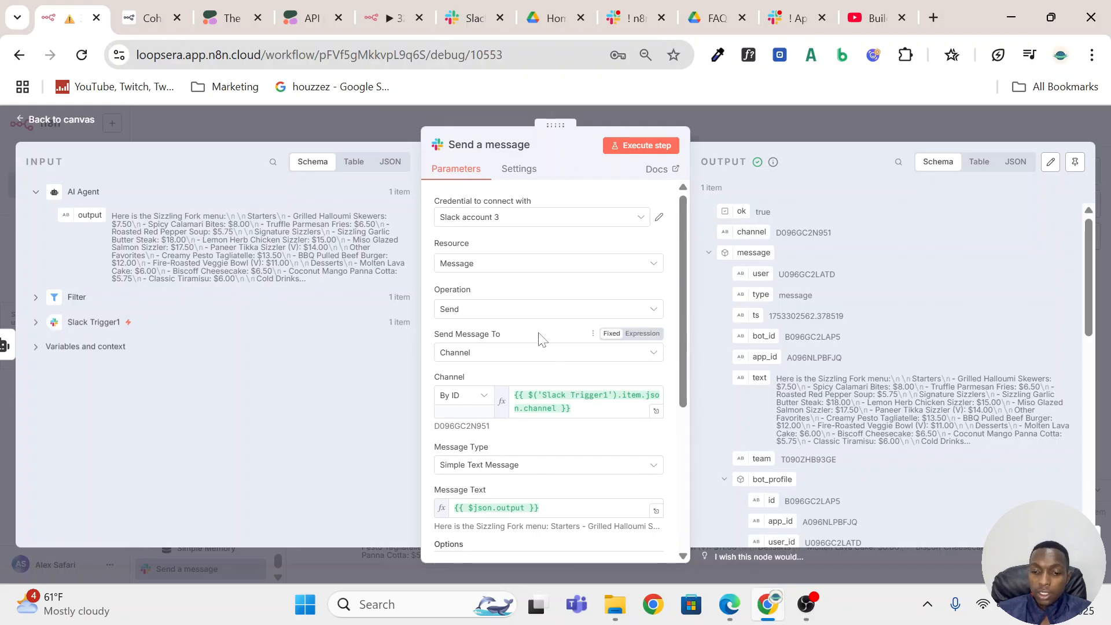
pyautogui.scroll(-3, 541, 340)
pyautogui.scroll(1, 541, 340)
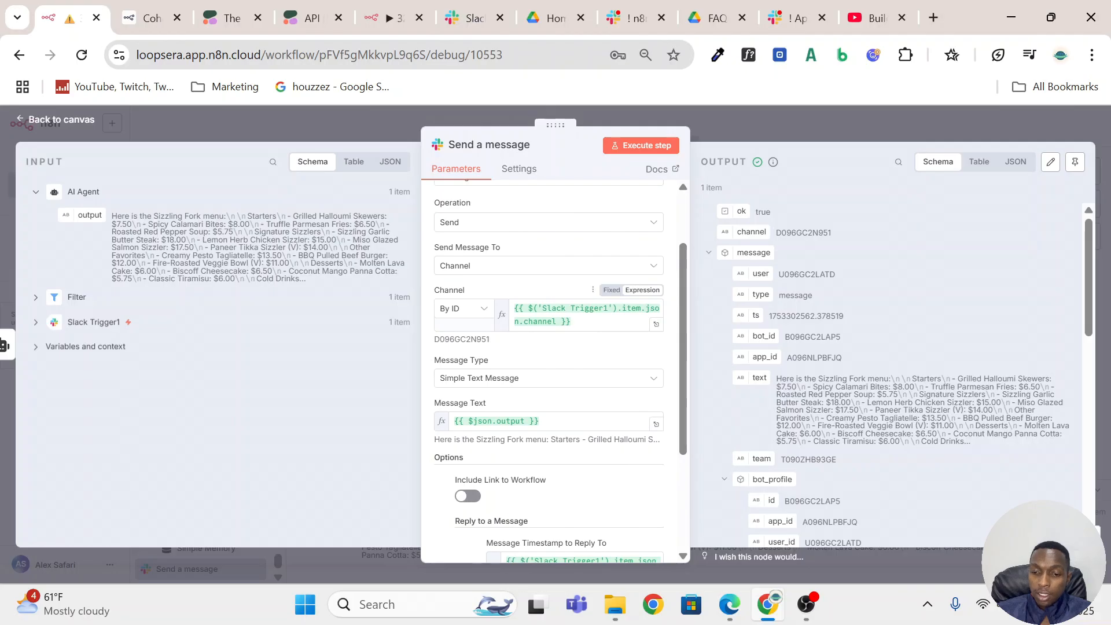
pyautogui.moveTo(571, 322); pyautogui.dragTo(514, 306)
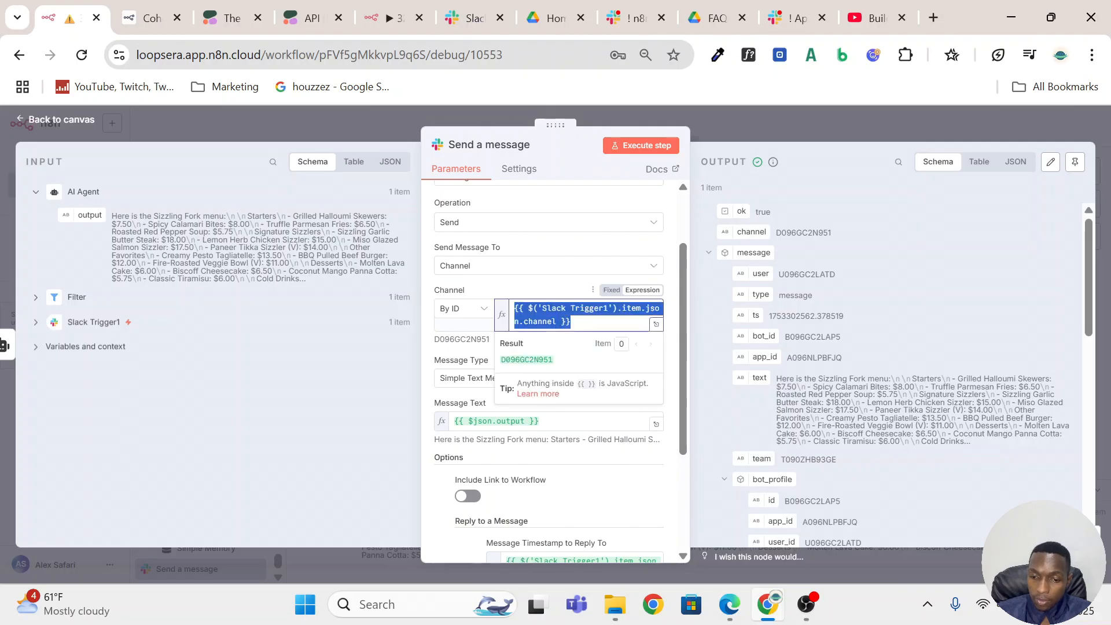
pyautogui.click(35, 321)
pyautogui.scroll(-5, 226, 324)
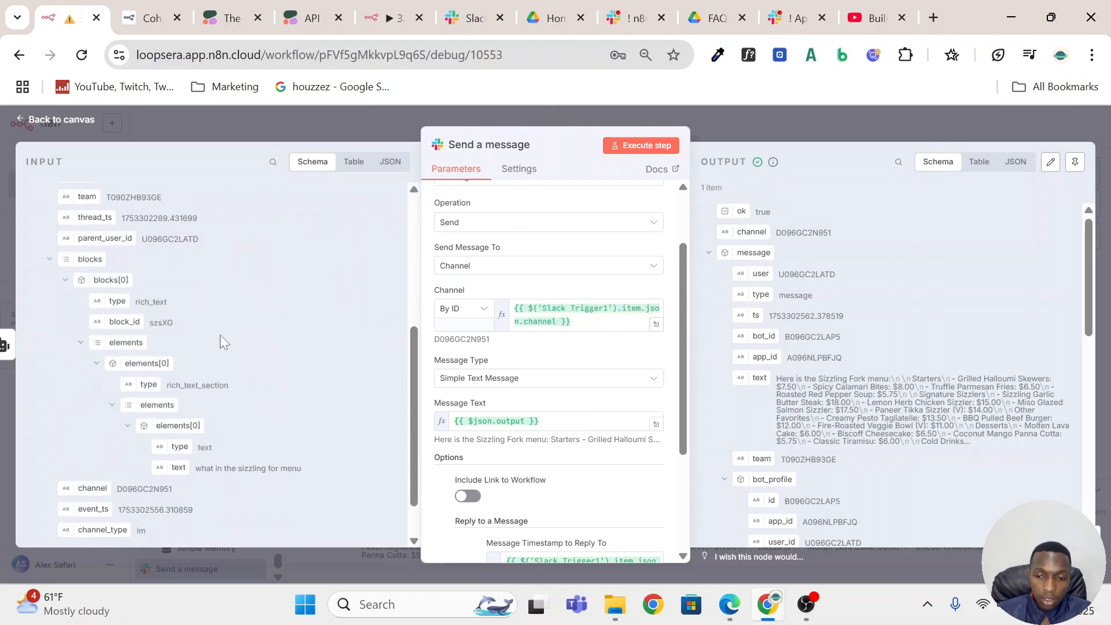
pyautogui.scroll(5, 221, 332)
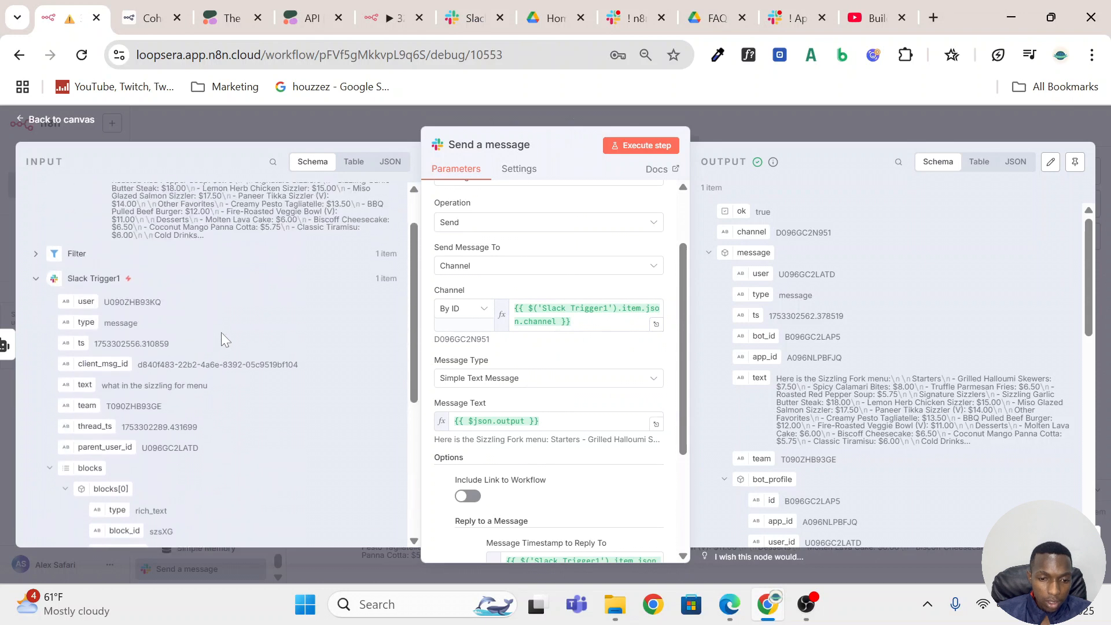
pyautogui.scroll(-5, 221, 332)
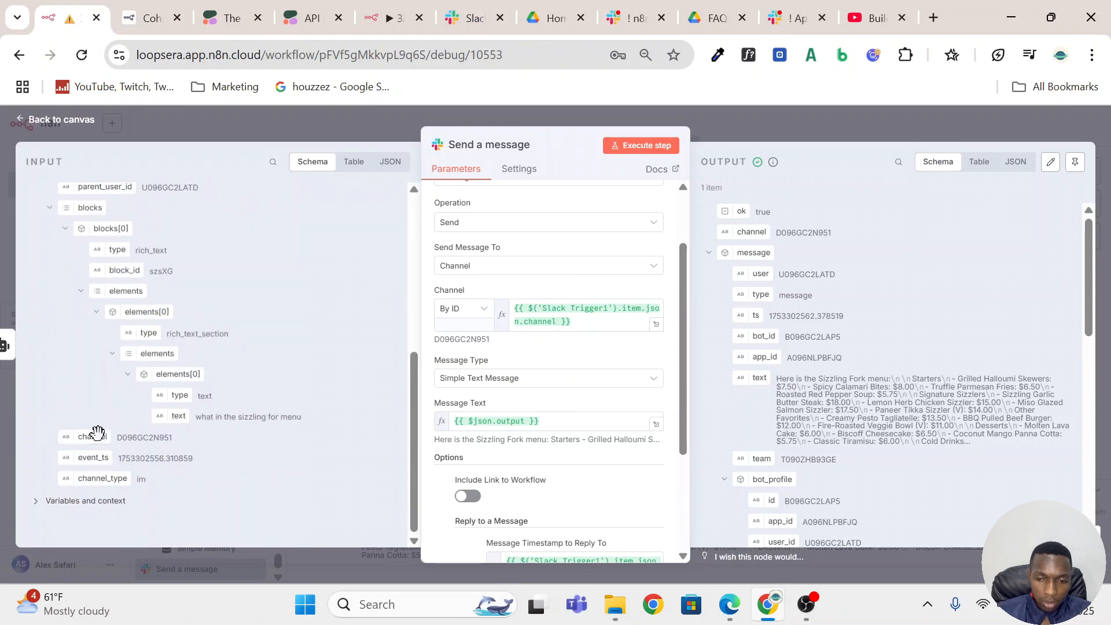
pyautogui.moveTo(96, 430); pyautogui.dragTo(174, 371)
# Review the Send a message node's Message Type choices and its Message Text expression against the AI Agent output.
pyautogui.click(515, 380)
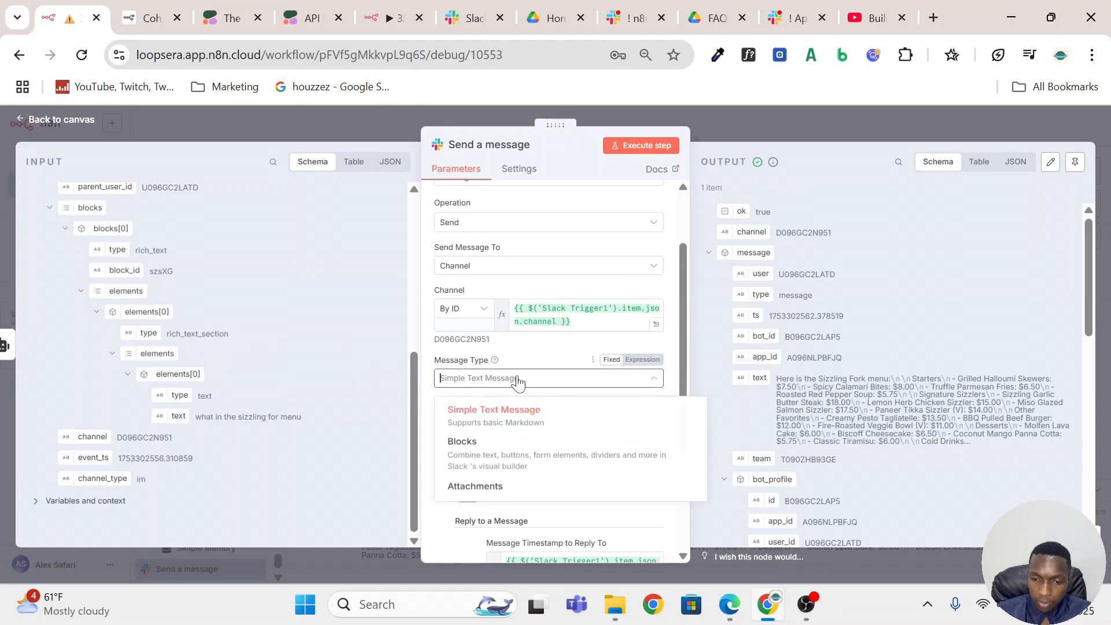
pyautogui.click(550, 356)
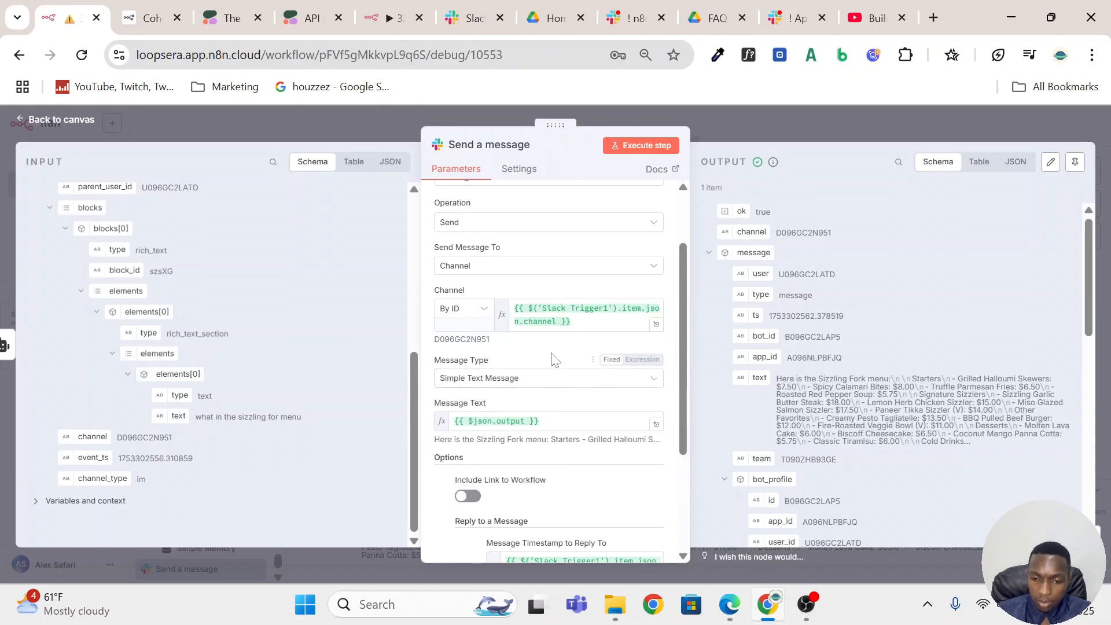
pyautogui.scroll(-3, 524, 415)
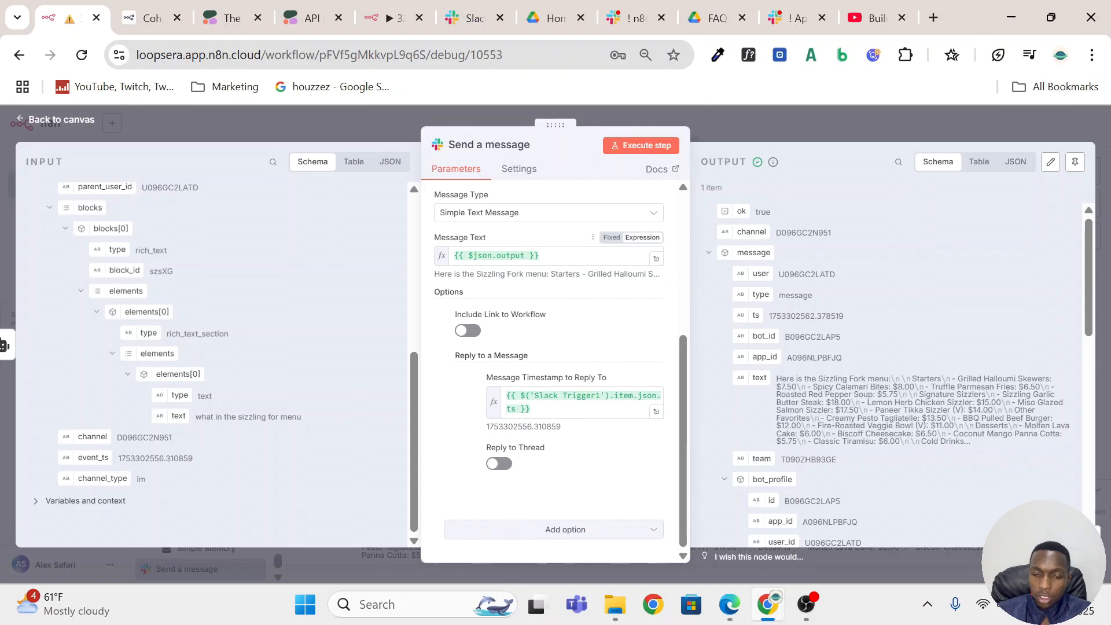
pyautogui.click(540, 255)
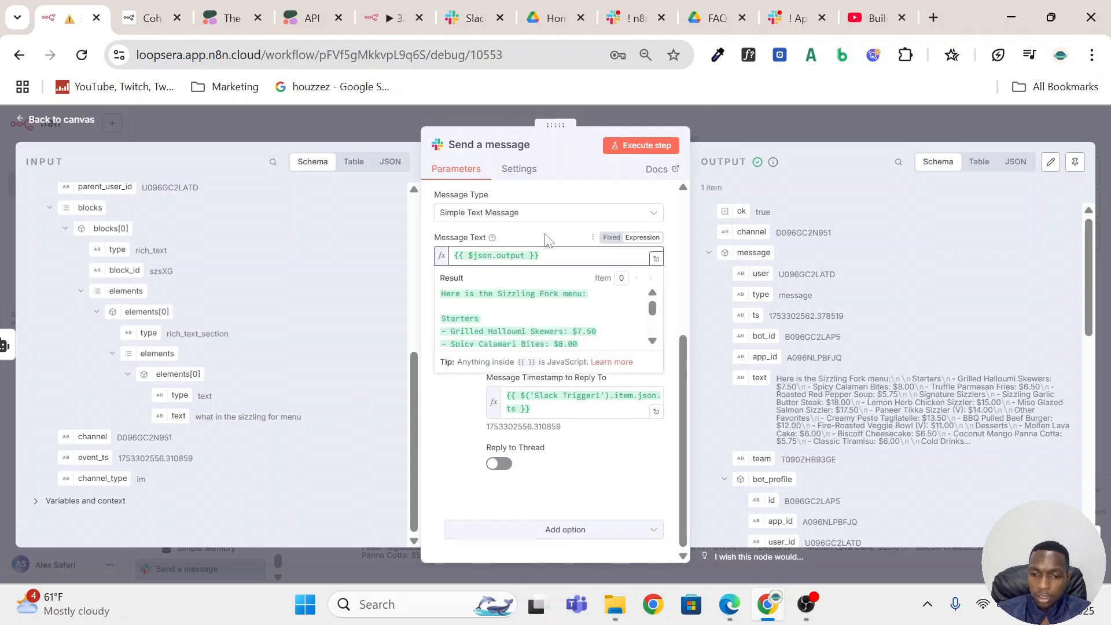
pyautogui.click(337, 285)
pyautogui.scroll(5, 202, 295)
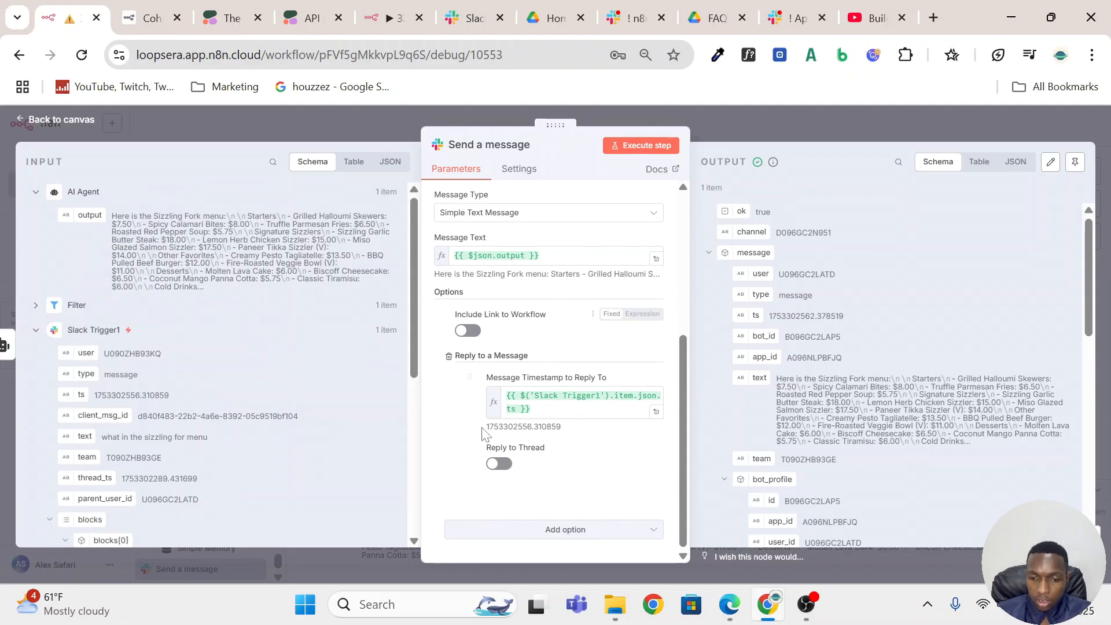
# Examine the Message Timestamp to Reply To expression, the ts field and the additional options, and close the Send a message node.
pyautogui.click(573, 408)
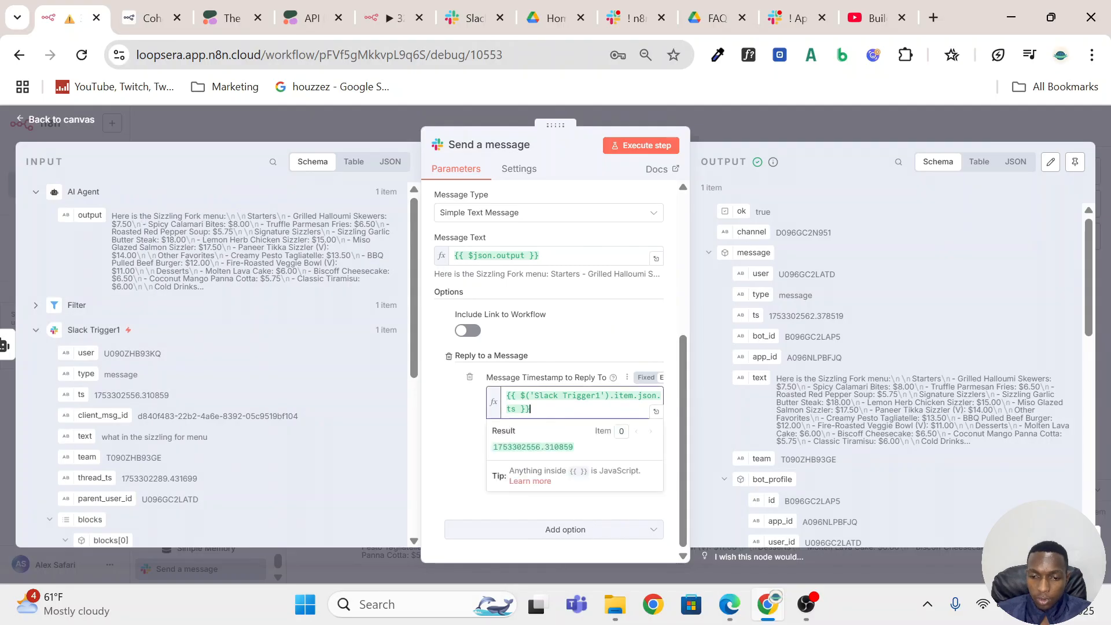
pyautogui.hotkey('ctrl', 'a')
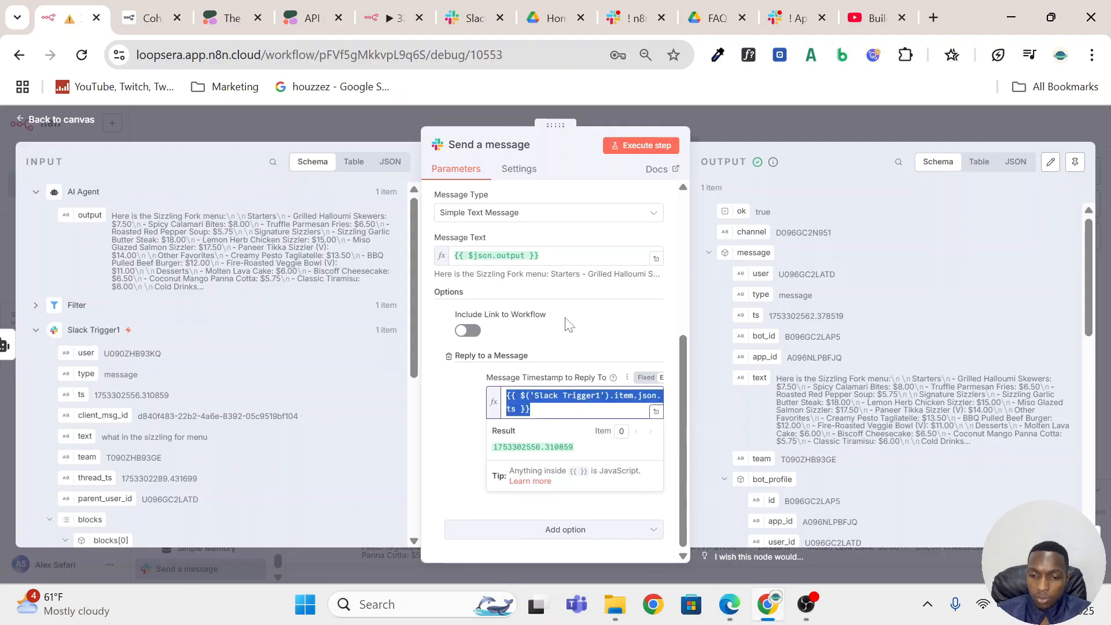
pyautogui.click(565, 530)
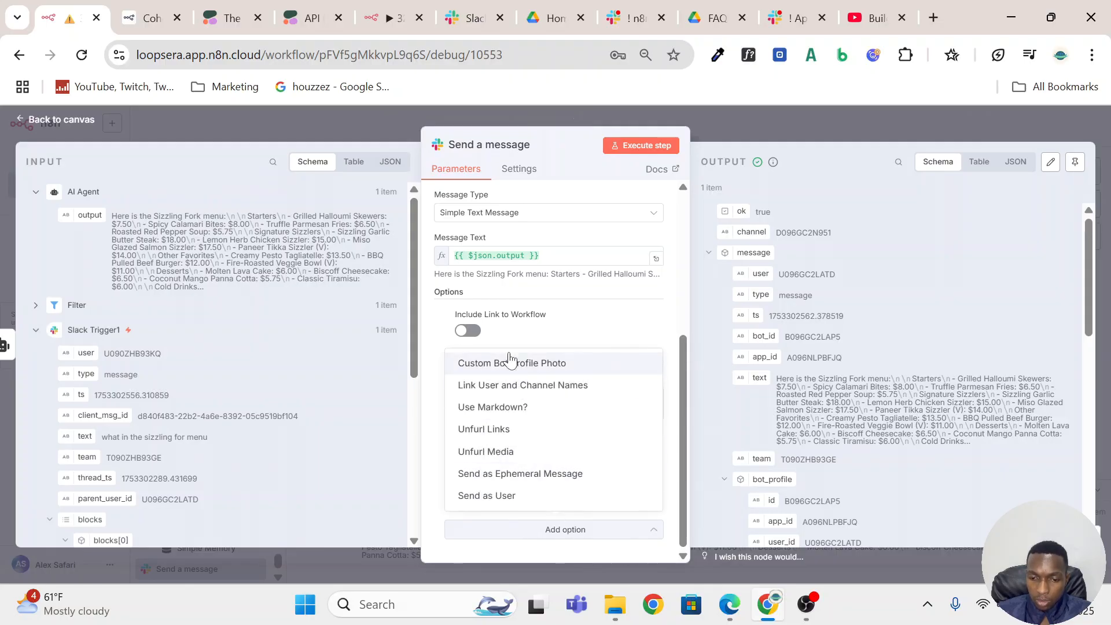
pyautogui.click(584, 336)
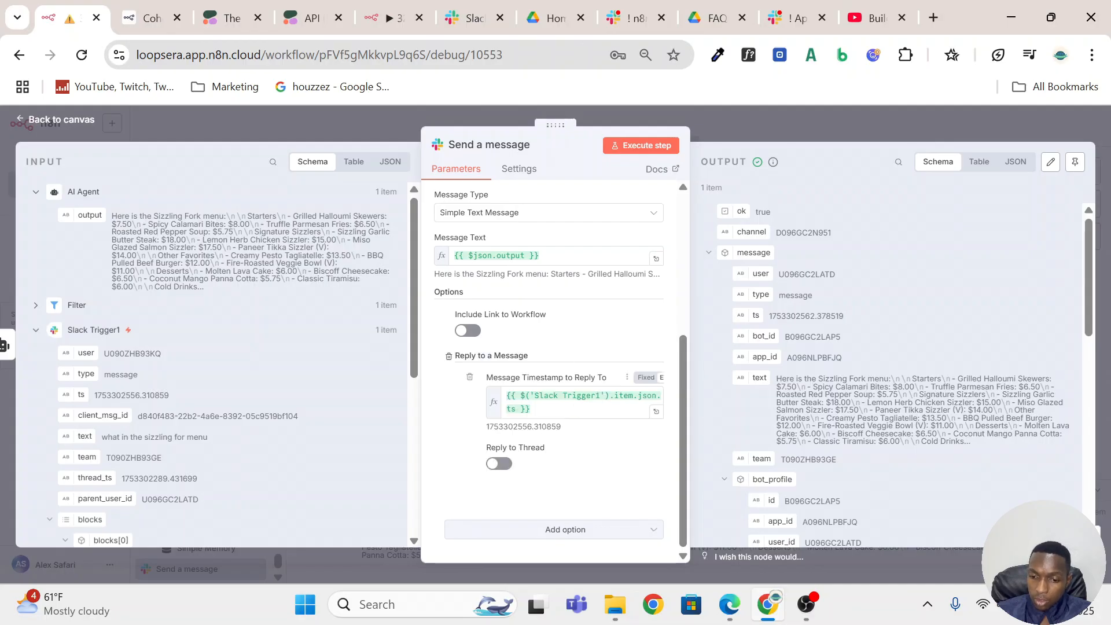
pyautogui.click(495, 398)
pyautogui.hotkey('ctrl', 'a')
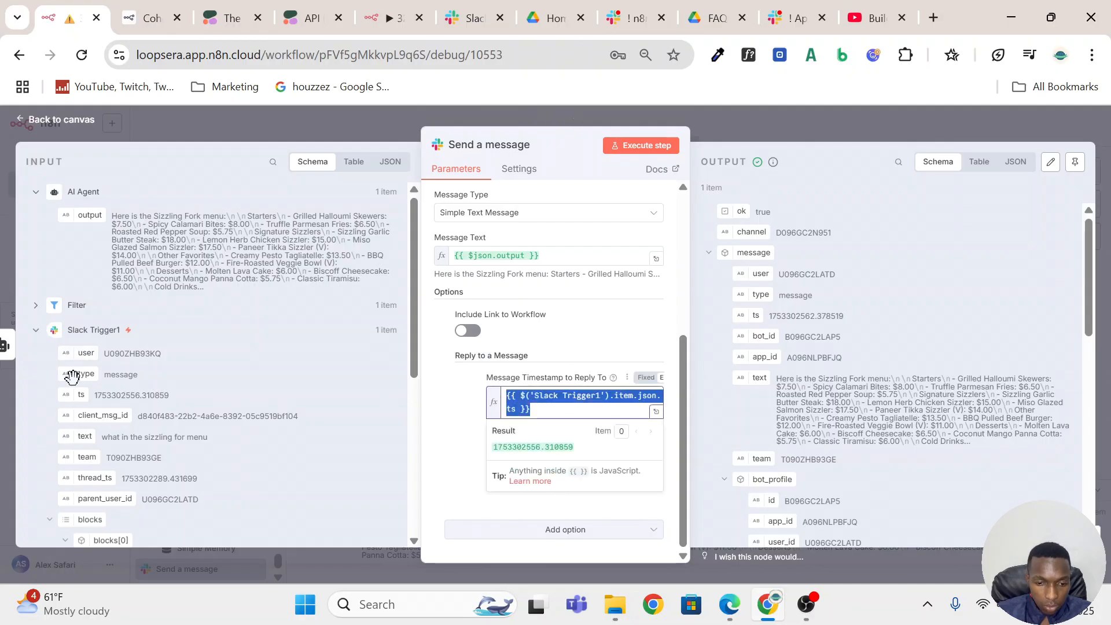
pyautogui.moveTo(81, 394); pyautogui.dragTo(148, 411)
pyautogui.click(583, 328)
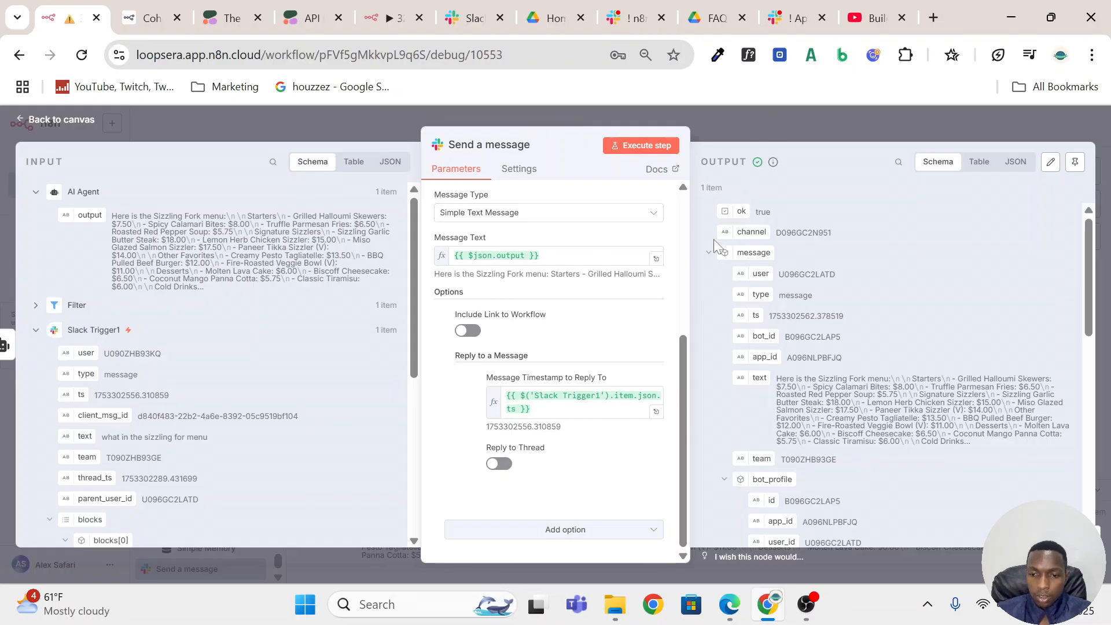
pyautogui.press('Escape')
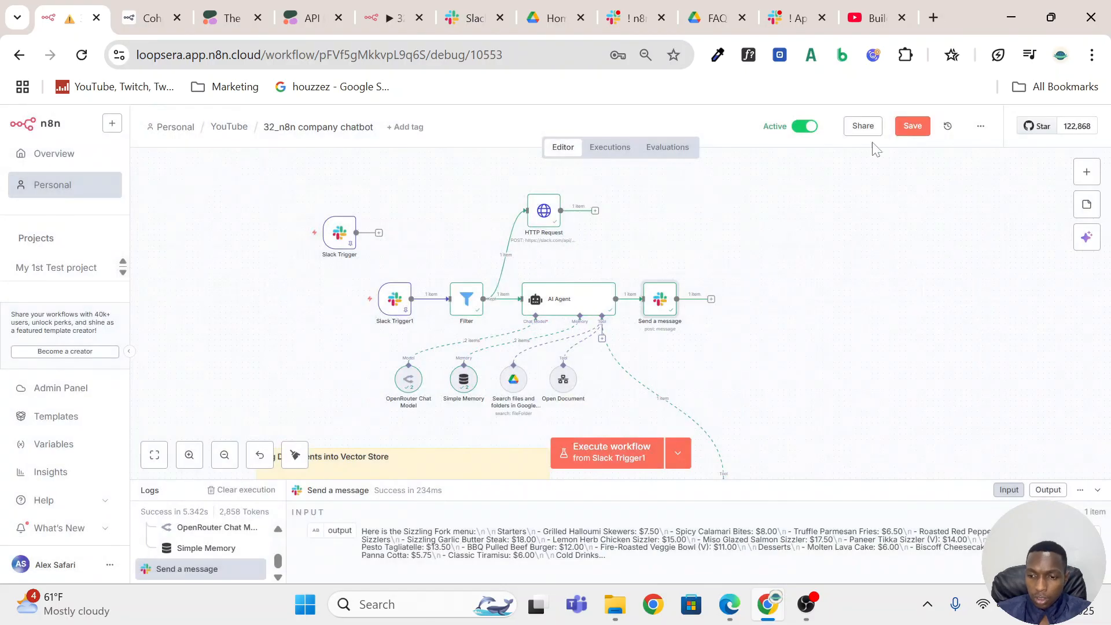
# Open the HTTP Request node, switch to Slack and send "hi" to n8n Bot Test to check its working status.
pyautogui.click(541, 215)
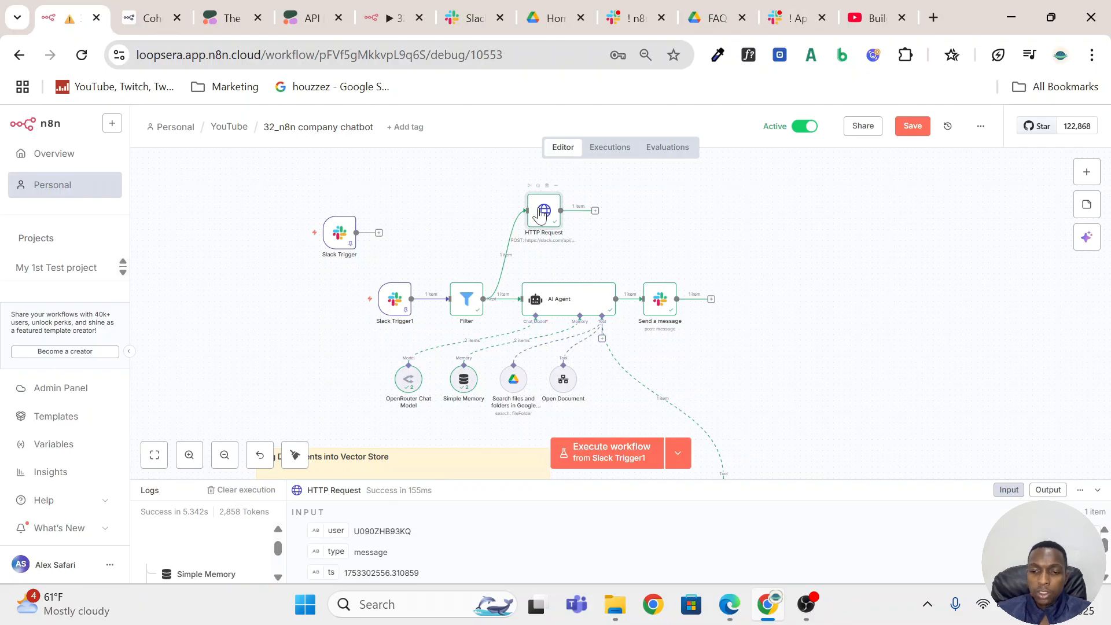
pyautogui.doubleClick(540, 214)
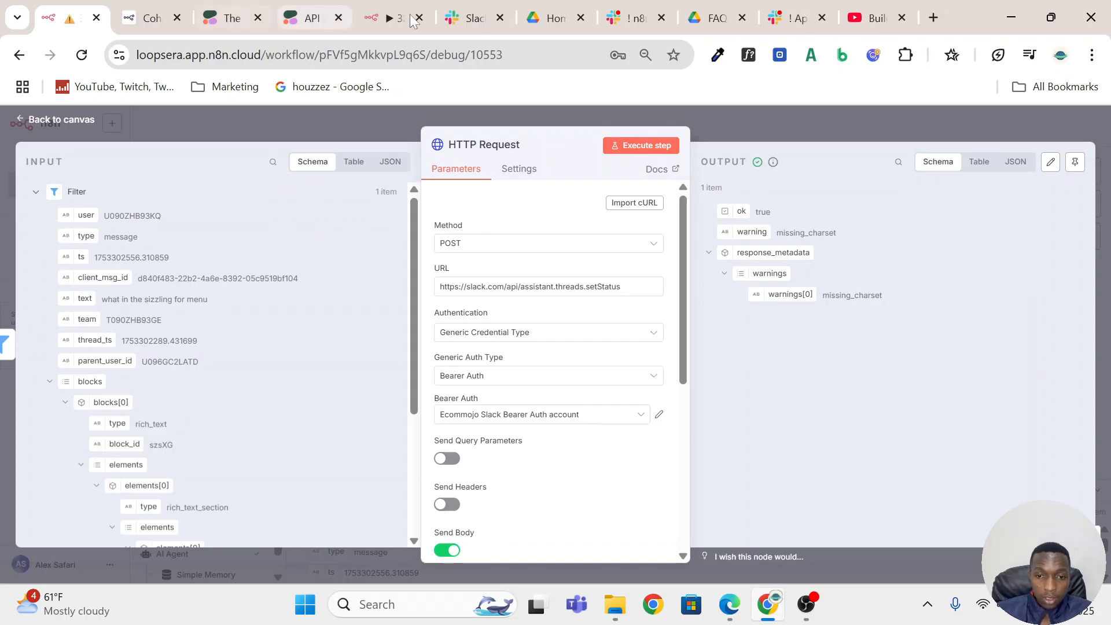
pyautogui.click(472, 22)
pyautogui.click(633, 17)
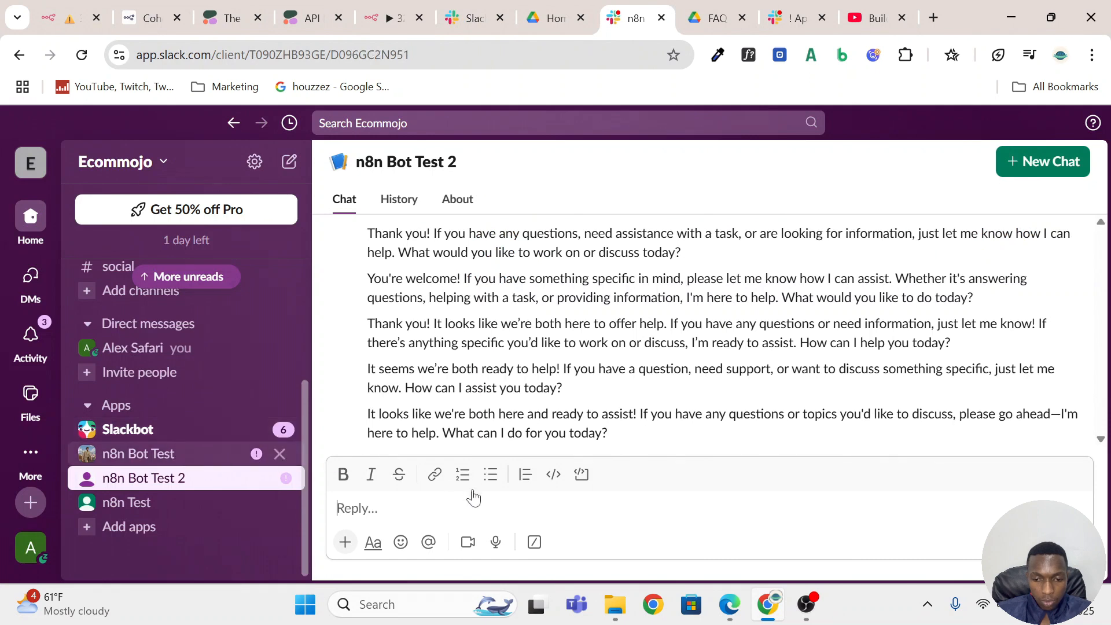
pyautogui.click(139, 453)
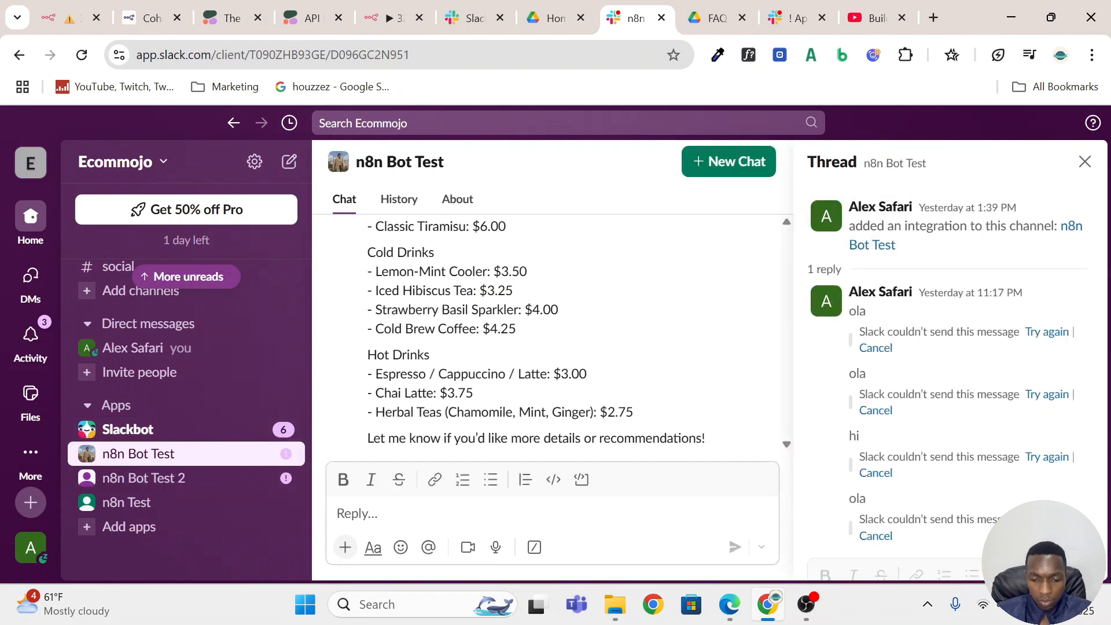
pyautogui.write('hi')
pyautogui.press('Return')
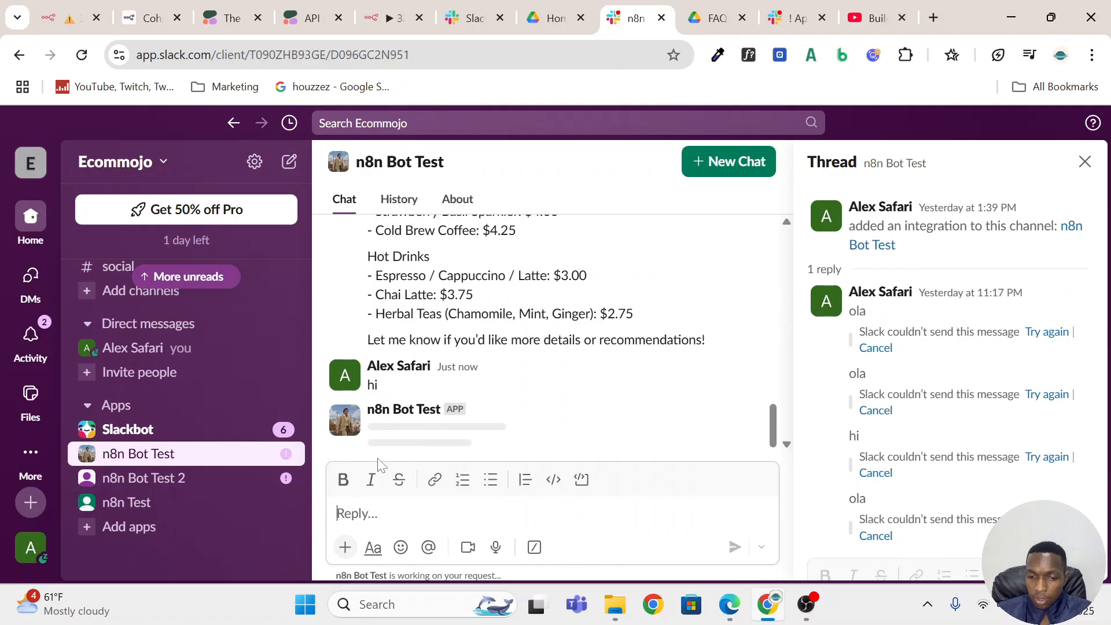
pyautogui.moveTo(386, 576)
pyautogui.mouseDown()
pyautogui.moveTo(404, 576)
pyautogui.moveTo(383, 576)
pyautogui.mouseUp()
# Return to n8n and inspect the assistant.threads.setStatus URL in the HTTP Request node.
pyautogui.click(84, 3)
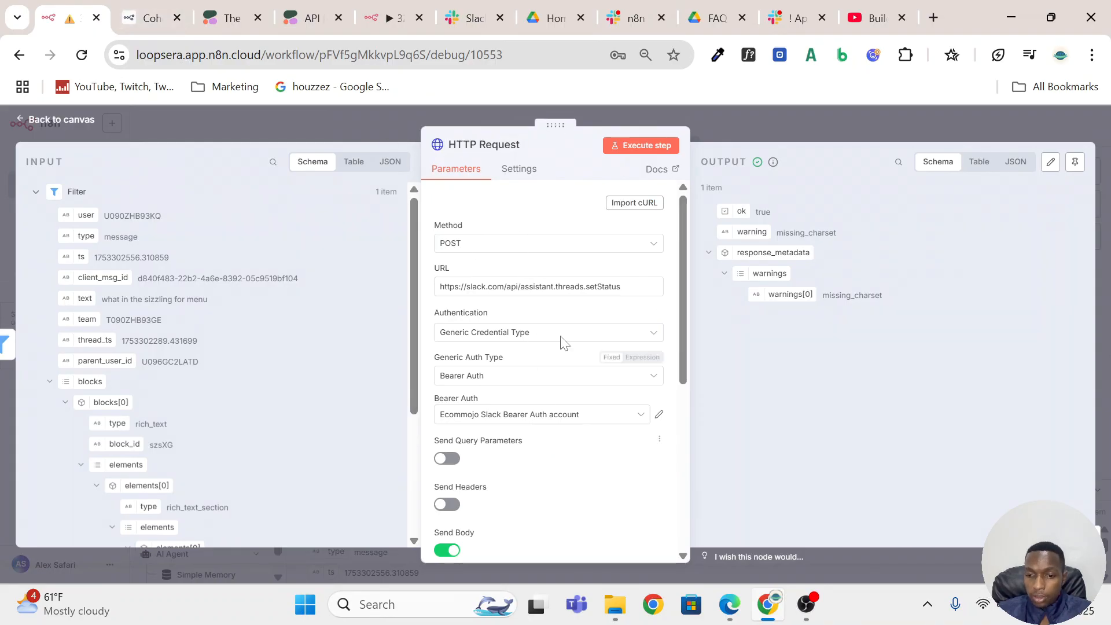
pyautogui.moveTo(626, 287); pyautogui.dragTo(438, 286)
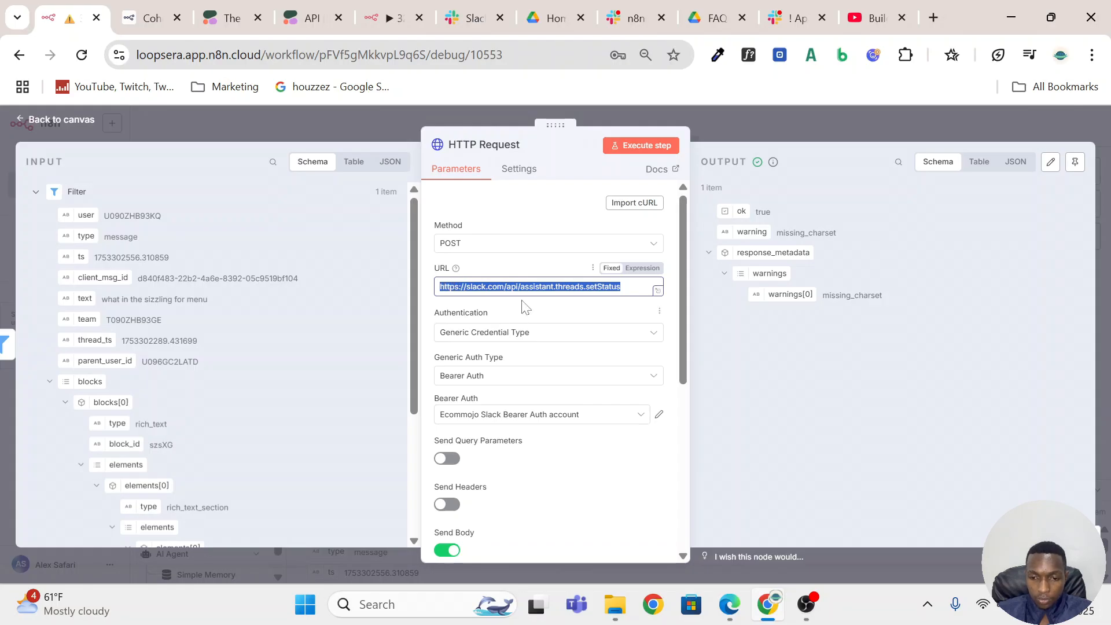
pyautogui.click(605, 302)
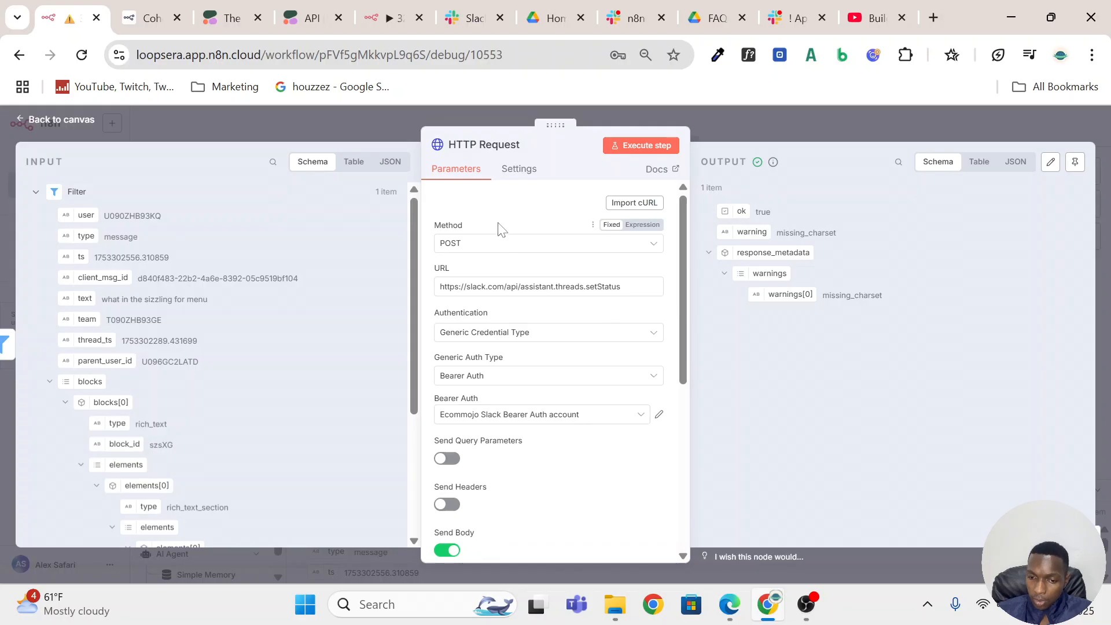
pyautogui.click(539, 288)
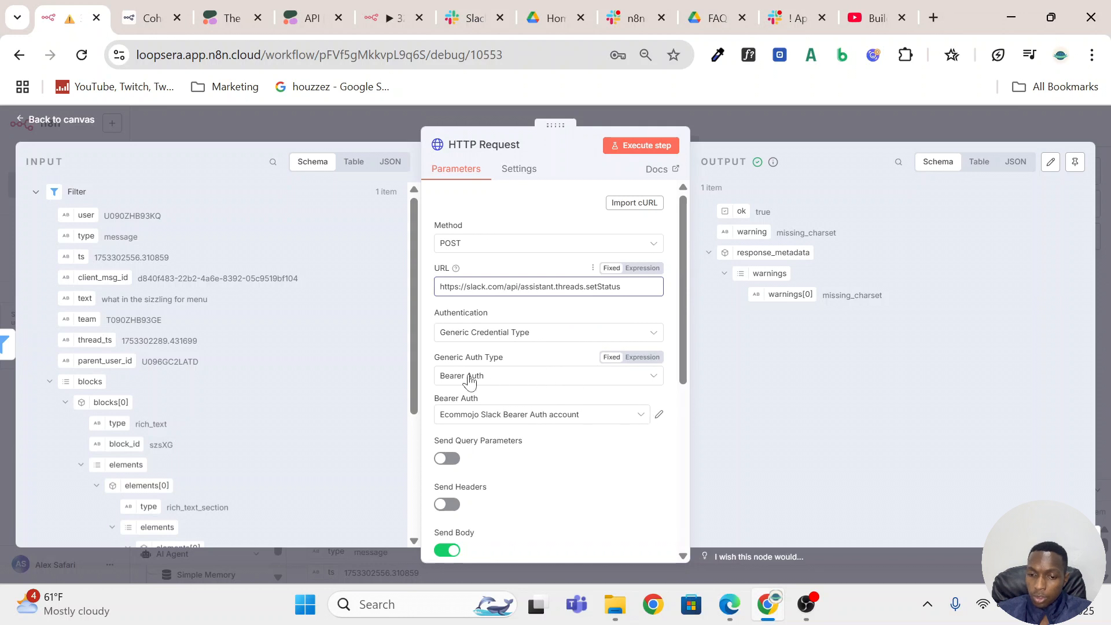
# Review the HTTP Request node's Authentication and Generic Auth Type options and start a new Bearer Auth credential.
pyautogui.click(519, 336)
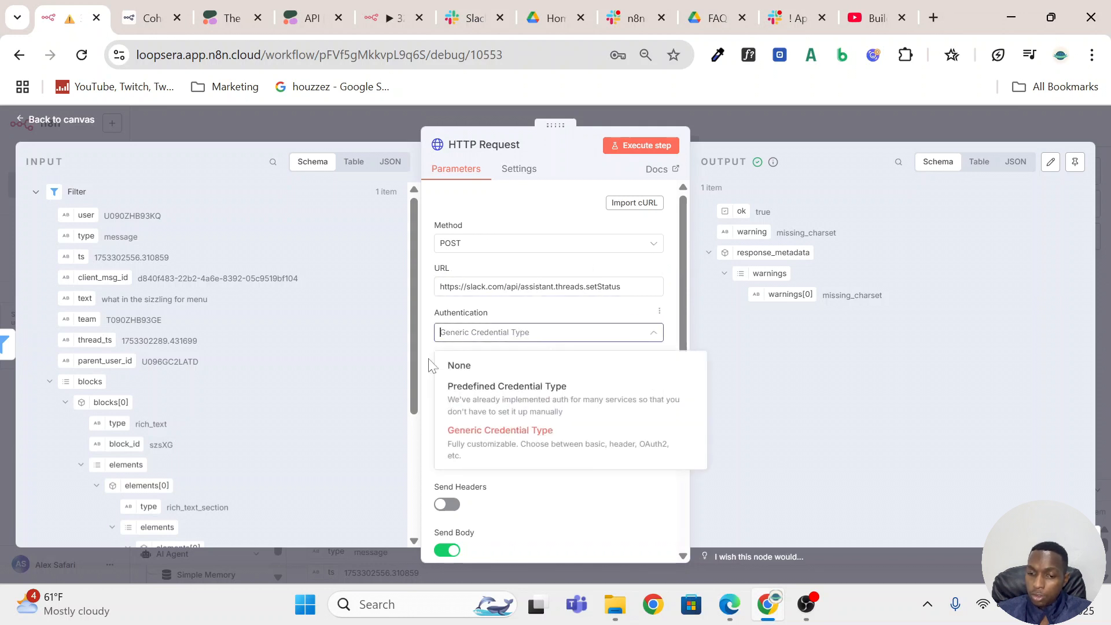
pyautogui.click(572, 334)
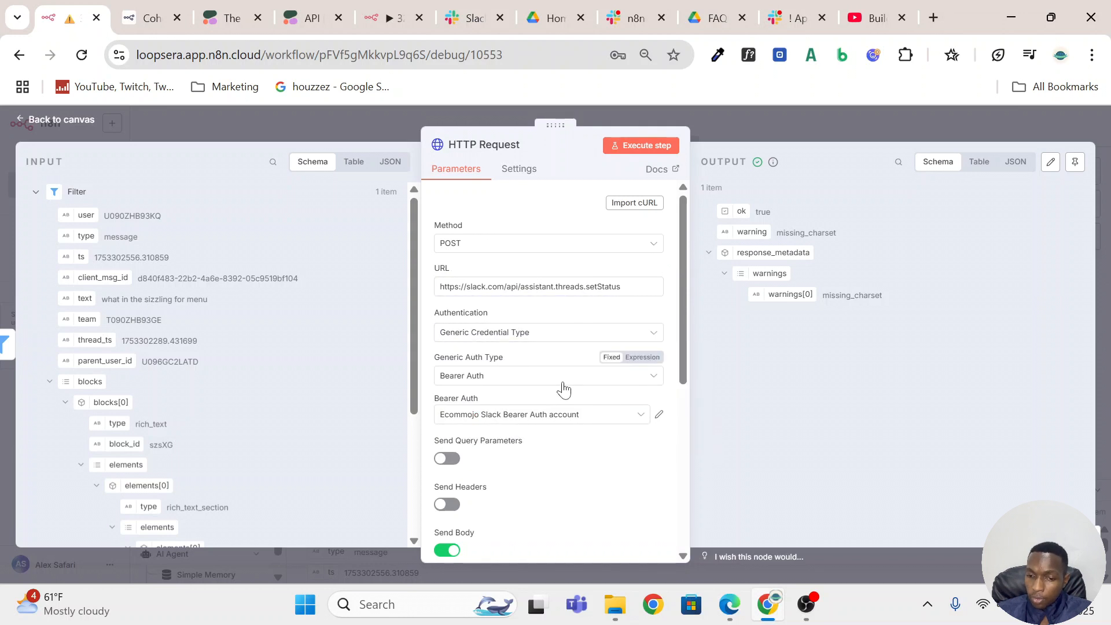
pyautogui.click(565, 378)
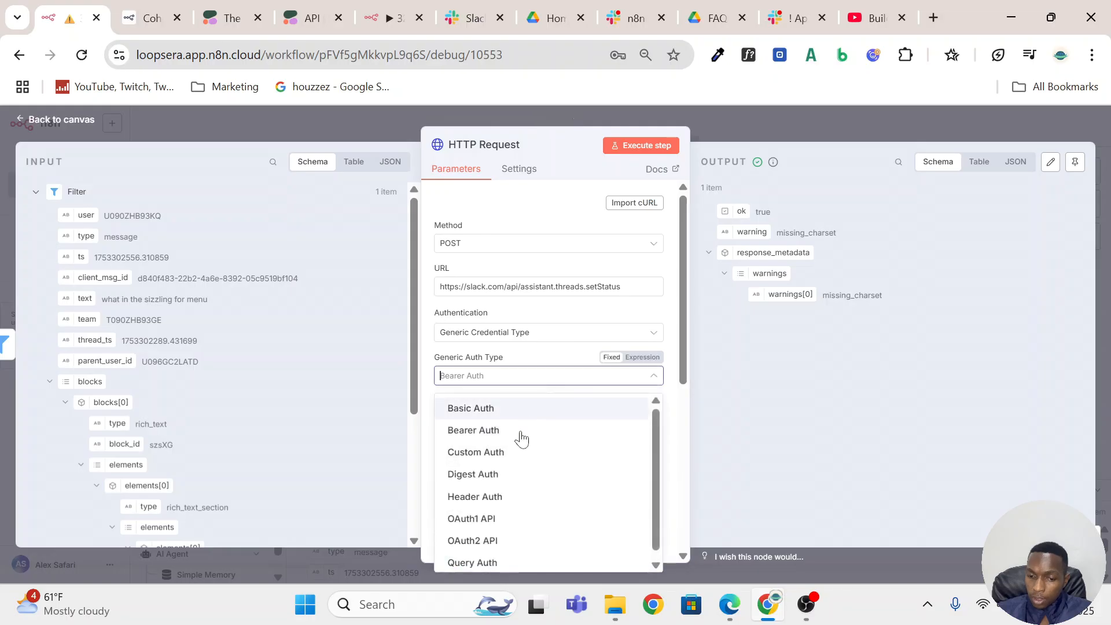
pyautogui.click(540, 354)
pyautogui.click(632, 419)
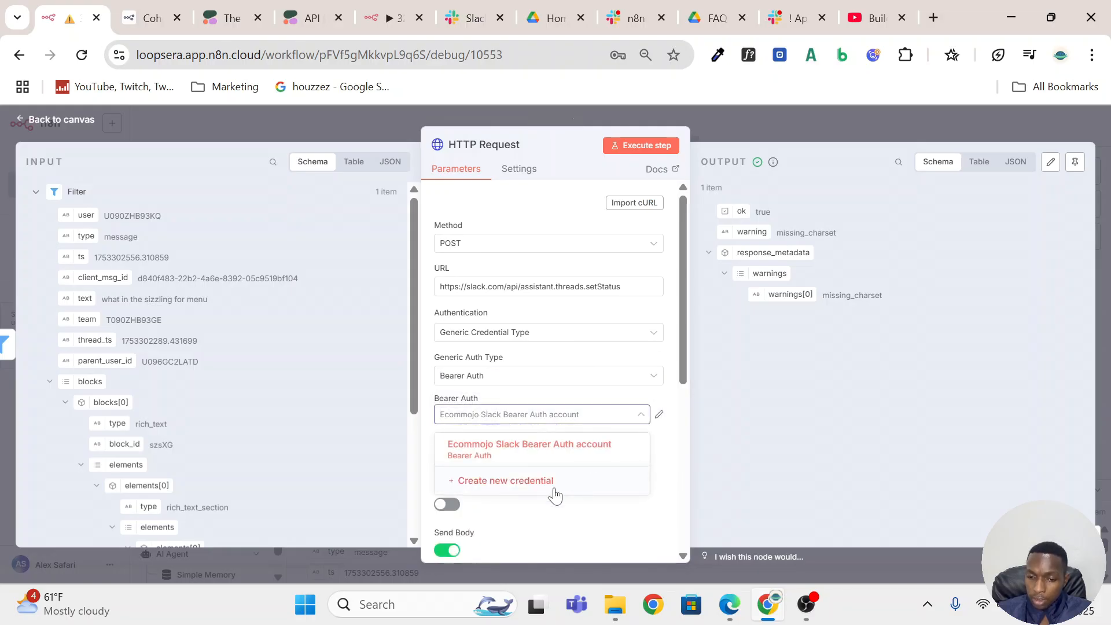
pyautogui.click(555, 489)
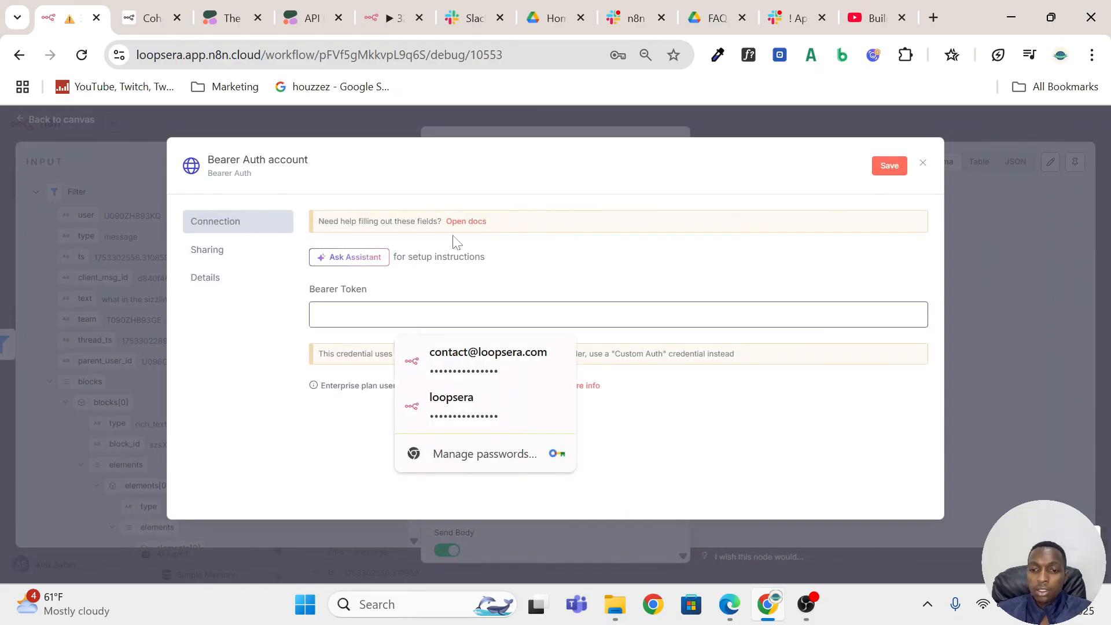
# Switch to the Slack API site and open the OAuth & Permissions page of the n8n Bot Test 2 app.
pyautogui.click(470, 18)
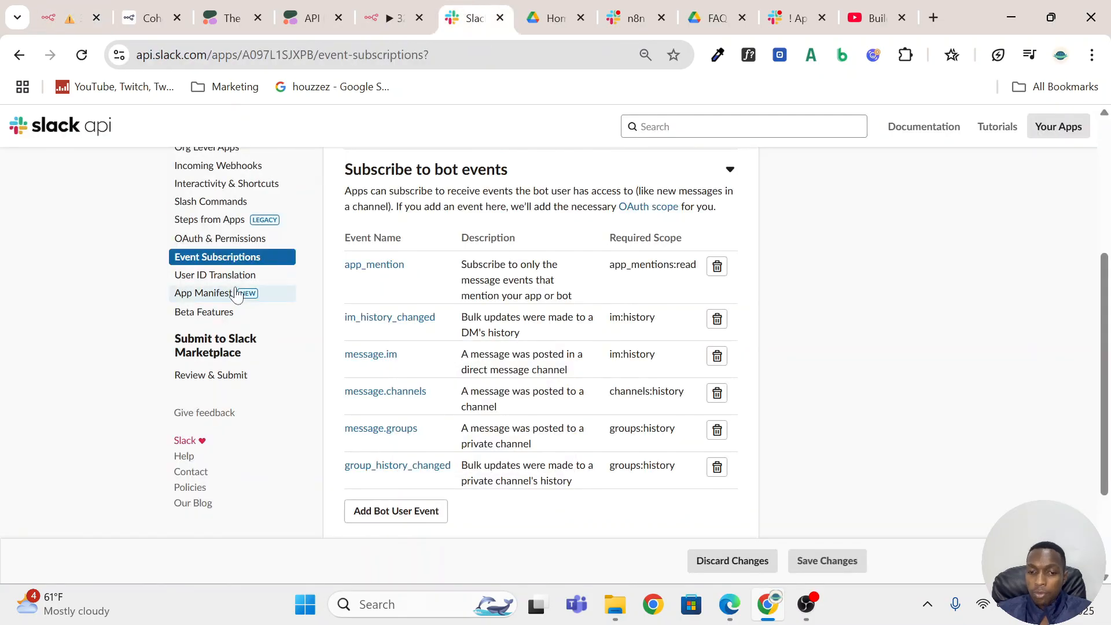
pyautogui.scroll(1, 240, 289)
pyautogui.click(240, 327)
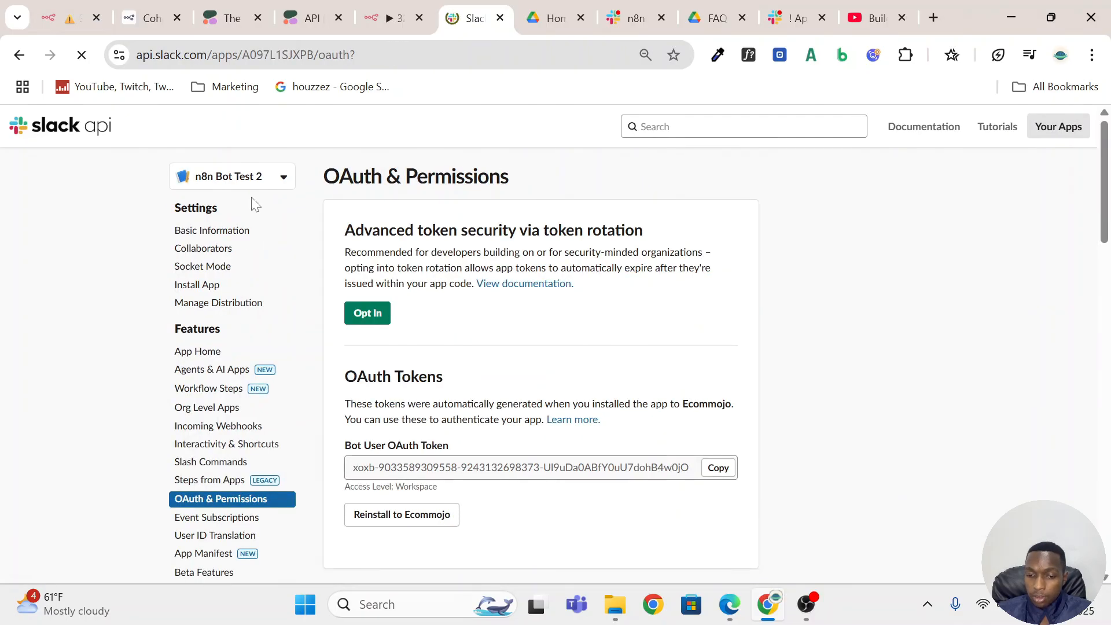
# Return to n8n, dismiss the unsaved Bearer Auth credential and review the HTTP Request node's JSON body settings.
pyautogui.click(75, 17)
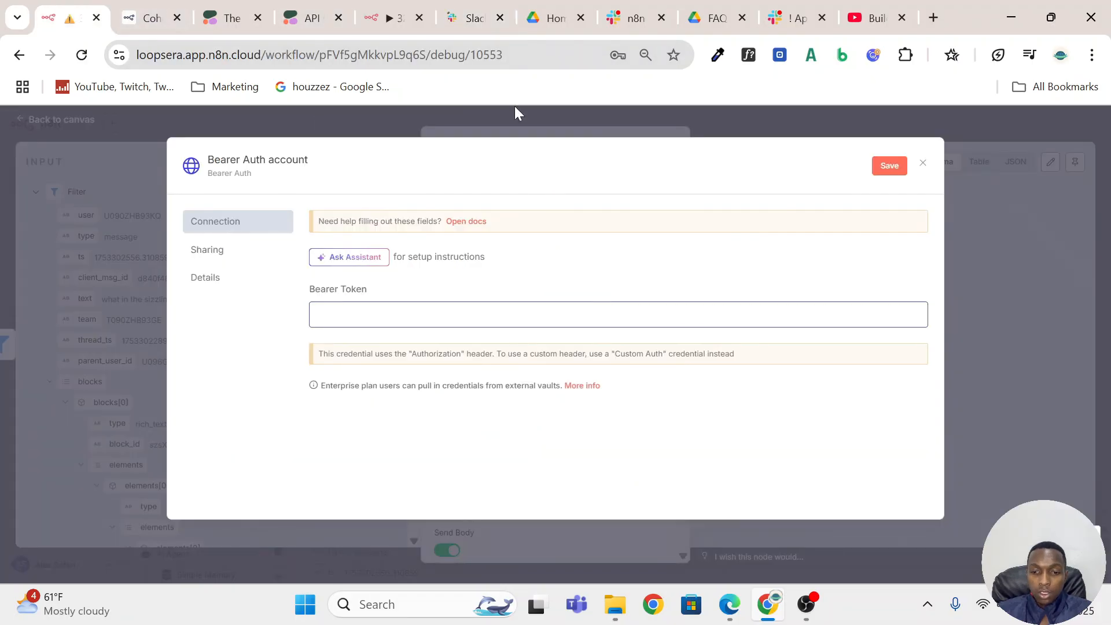
pyautogui.click(515, 108)
pyautogui.scroll(-5, 590, 330)
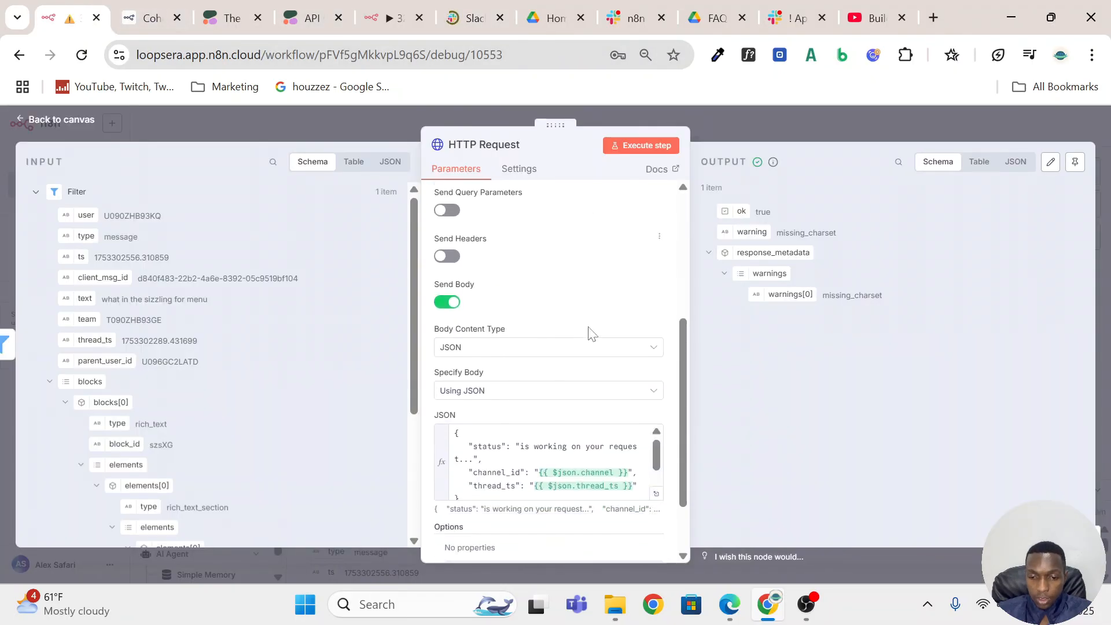
pyautogui.scroll(-2, 590, 330)
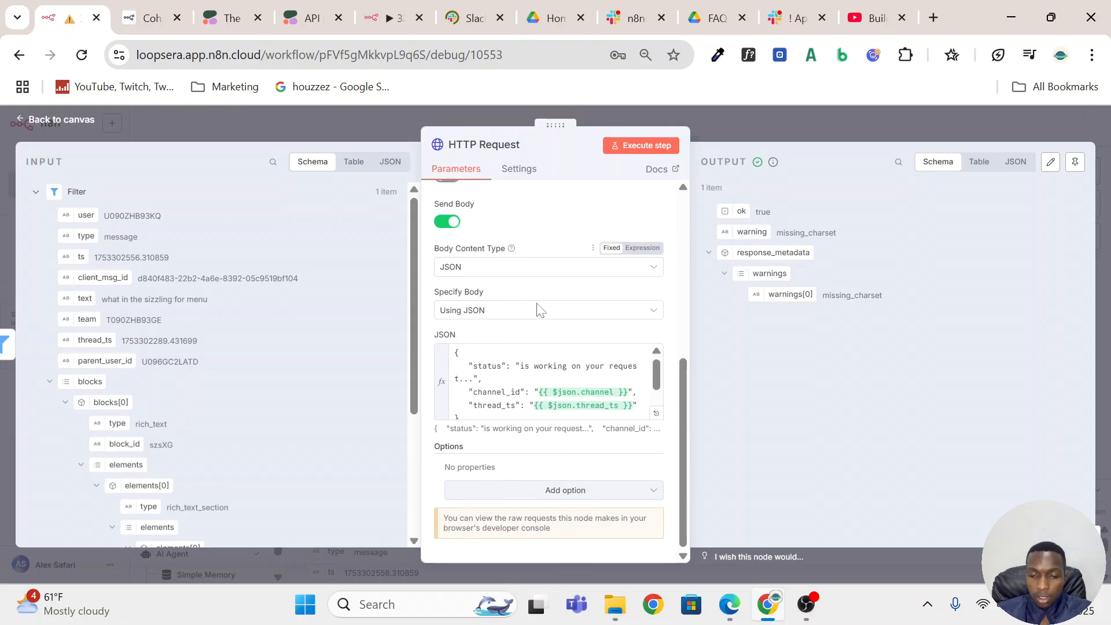
pyautogui.scroll(-1, 543, 382)
pyautogui.scroll(1, 544, 381)
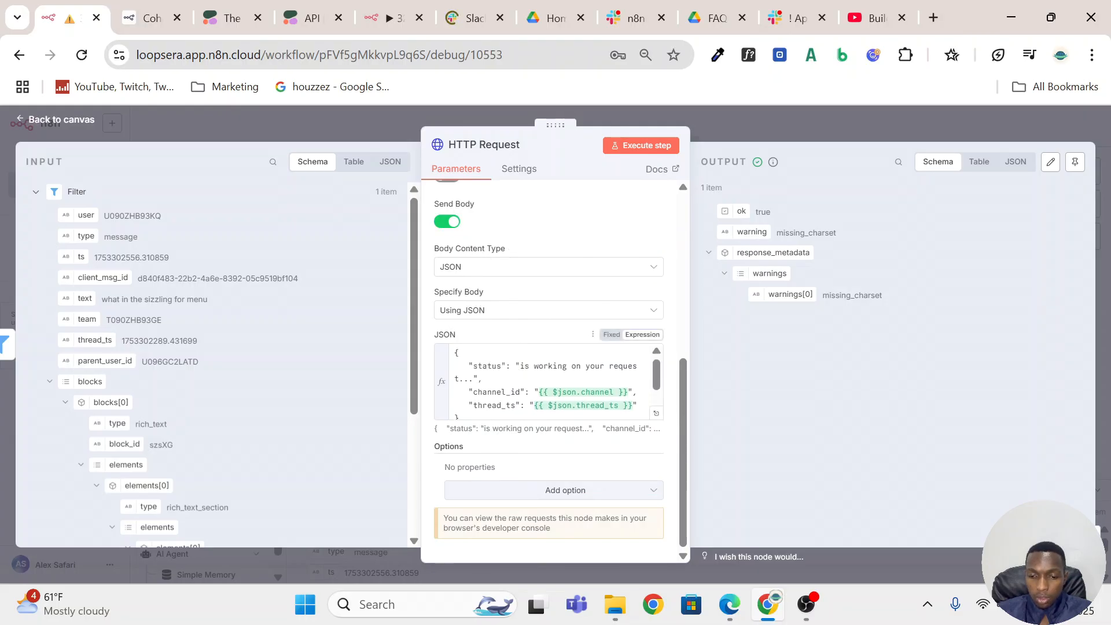
# Expand the HTTP Request node's JSON body expression and examine its status field.
pyautogui.click(658, 413)
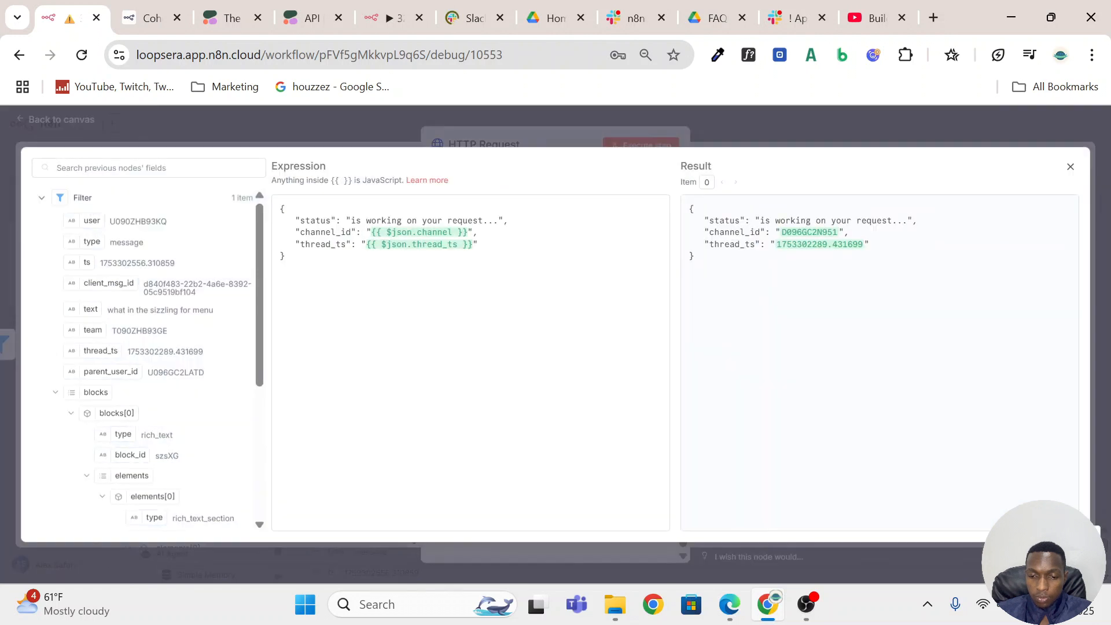
pyautogui.moveTo(330, 220); pyautogui.dragTo(300, 221)
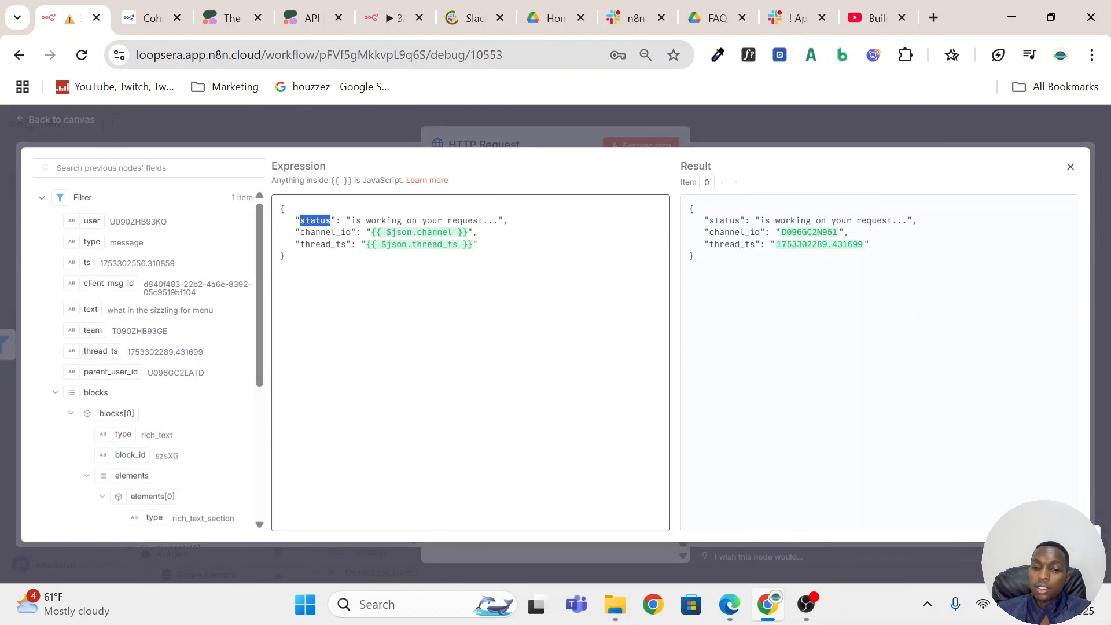
pyautogui.press('Escape')
pyautogui.scroll(-2, 636, 347)
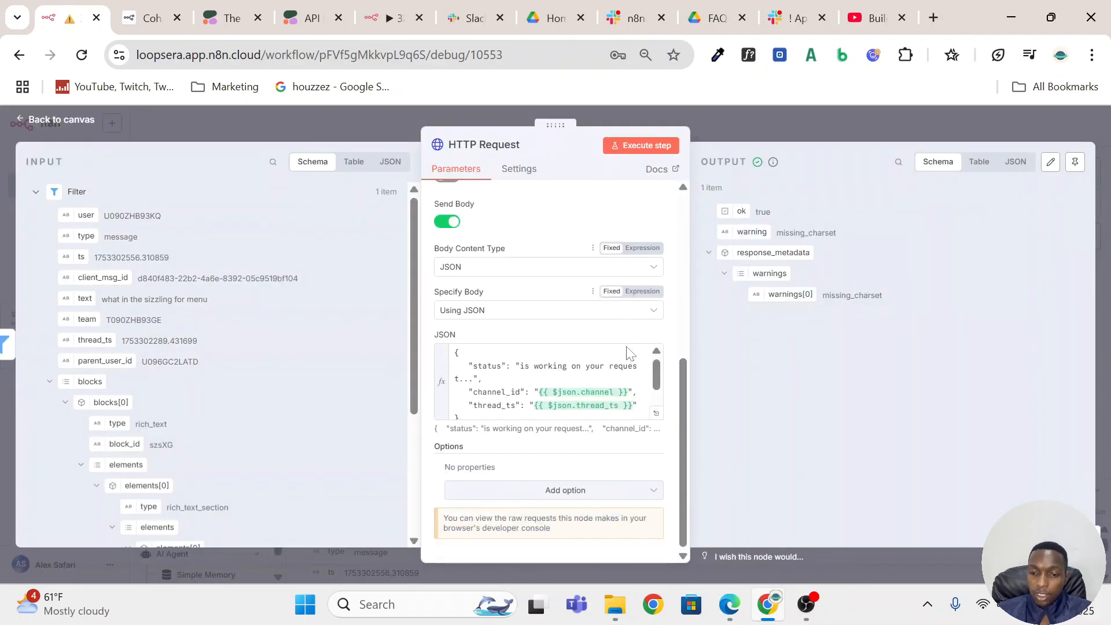
# Compare the JSON body's channel_id and thread_ts expressions with the Filter input's channel and thread_ts fields, and return to the workflow canvas.
pyautogui.click(658, 412)
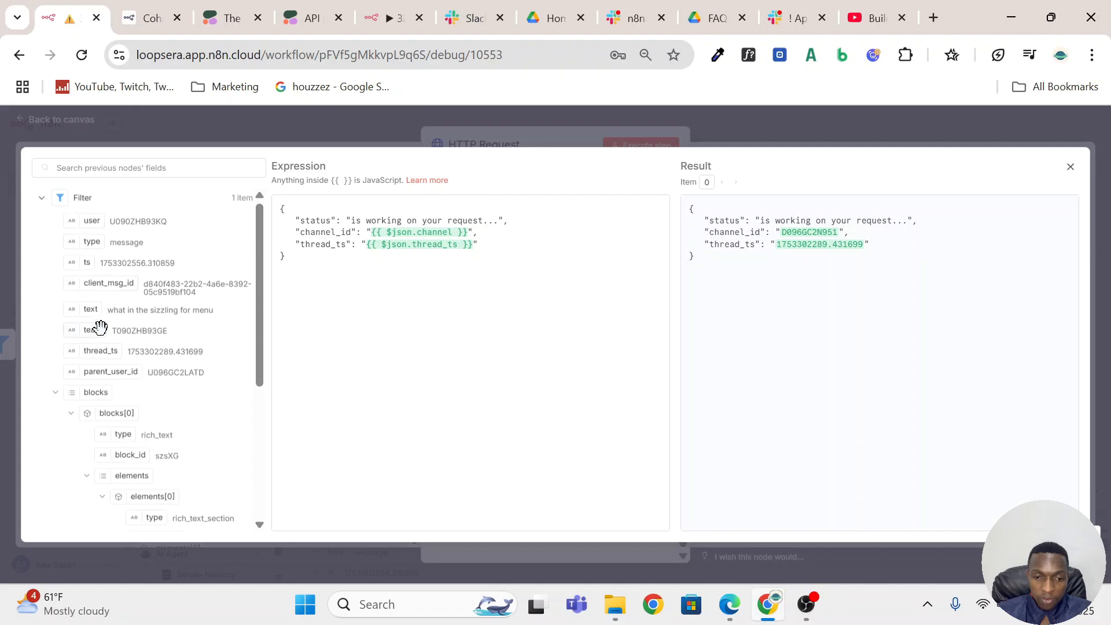
pyautogui.scroll(-4, 116, 324)
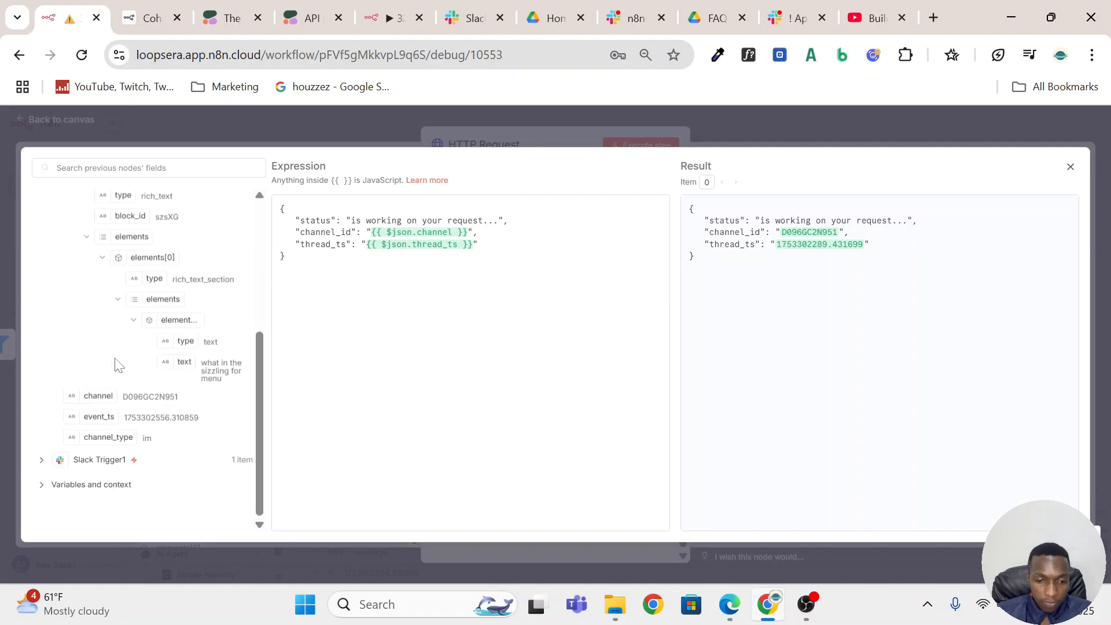
pyautogui.scroll(3, 118, 364)
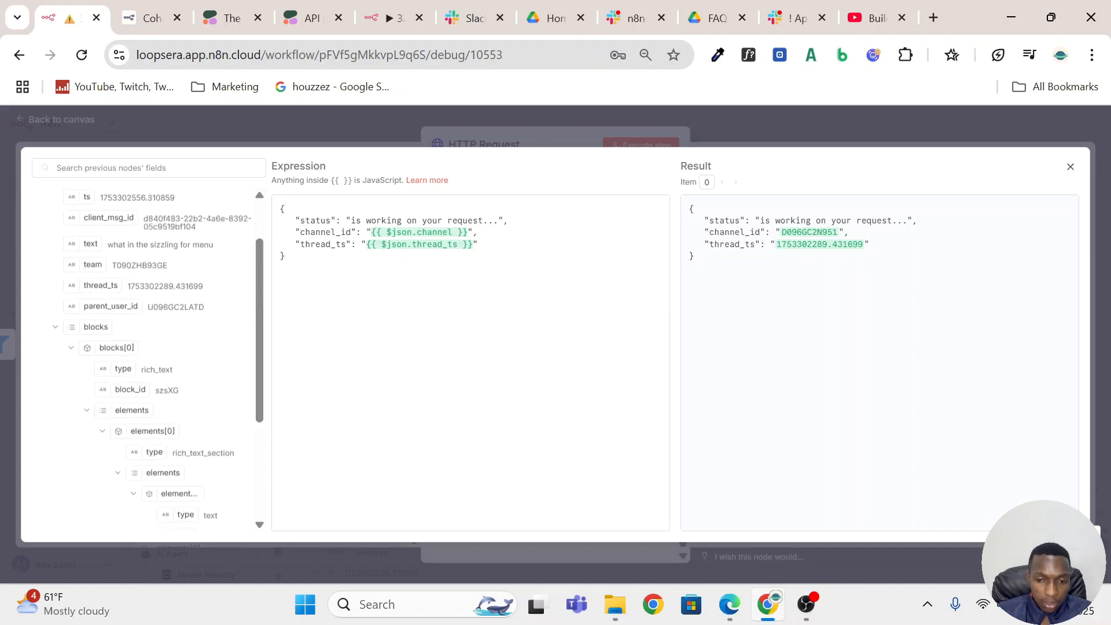
pyautogui.scroll(-3, 120, 298)
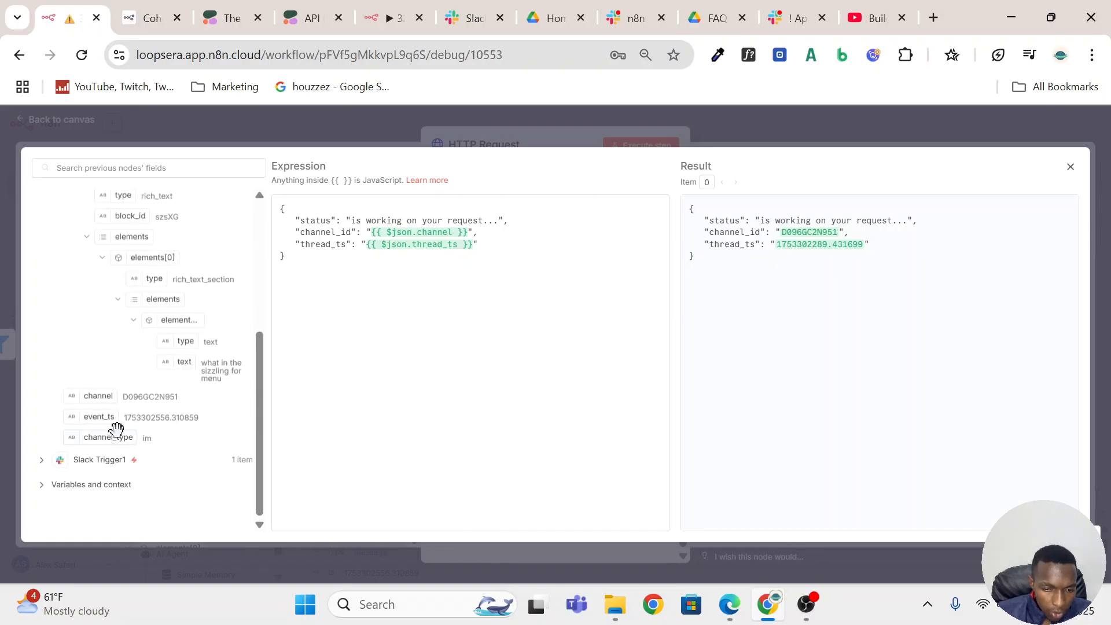
pyautogui.scroll(4, 91, 387)
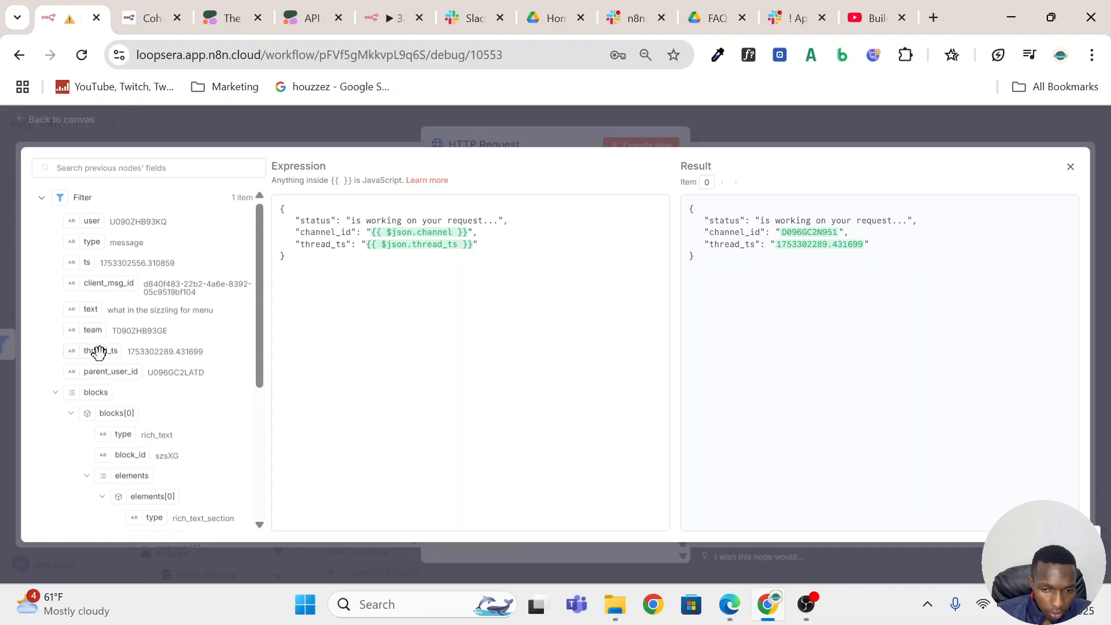
pyautogui.moveTo(98, 351)
pyautogui.mouseDown()
pyautogui.moveTo(365, 300)
pyautogui.moveTo(433, 240)
pyautogui.moveTo(279, 273)
pyautogui.moveTo(113, 342)
pyautogui.mouseUp()
pyautogui.scroll(-3, 112, 404)
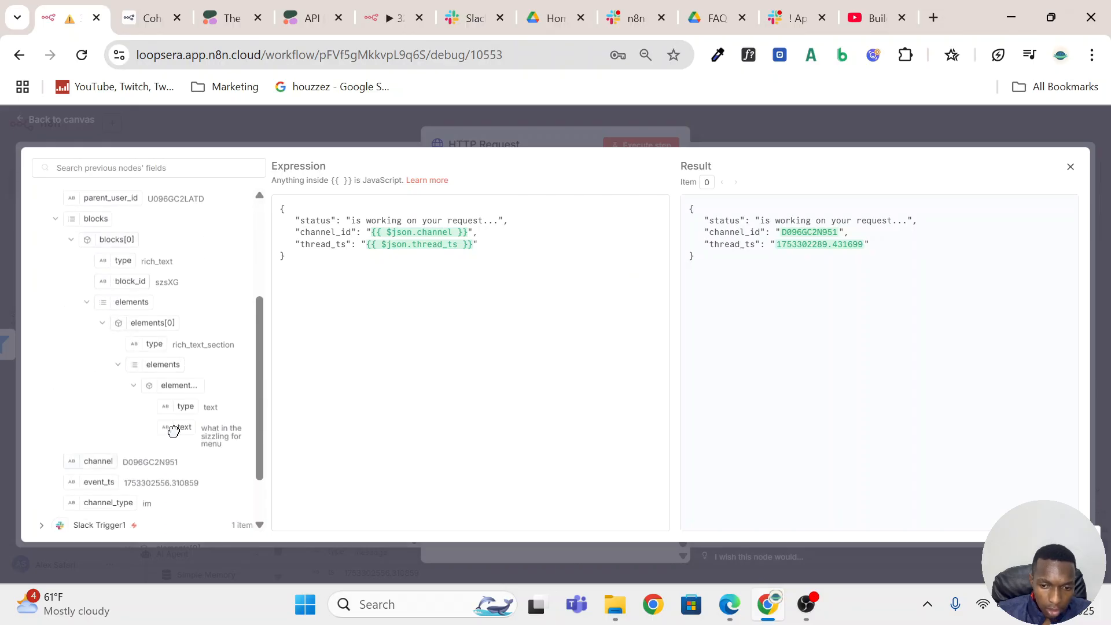
pyautogui.moveTo(174, 431); pyautogui.dragTo(136, 337)
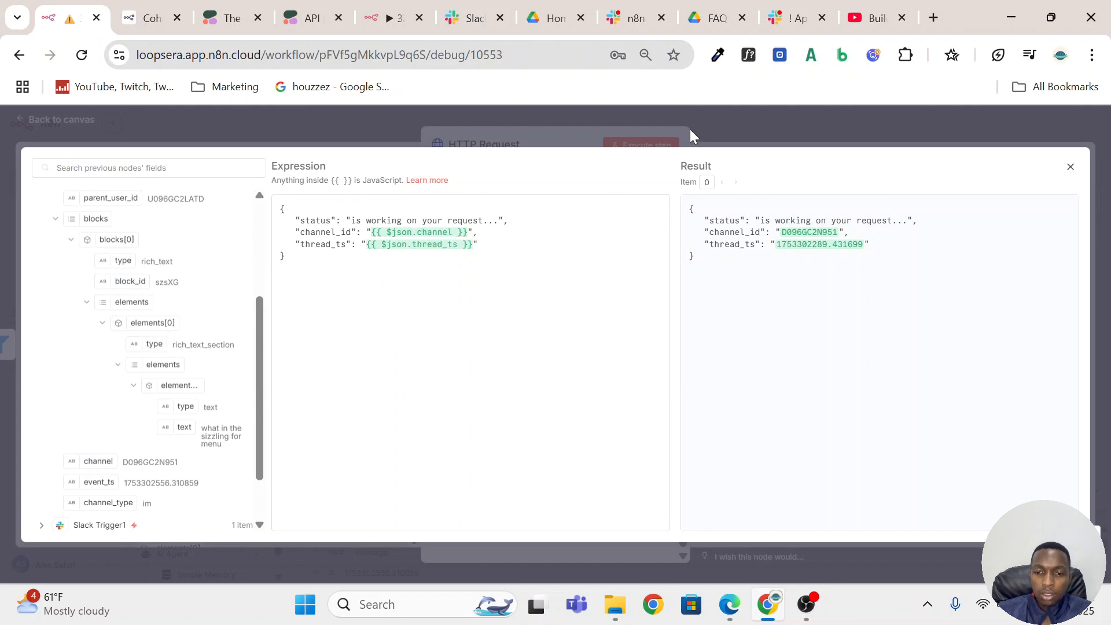
pyautogui.click(731, 125)
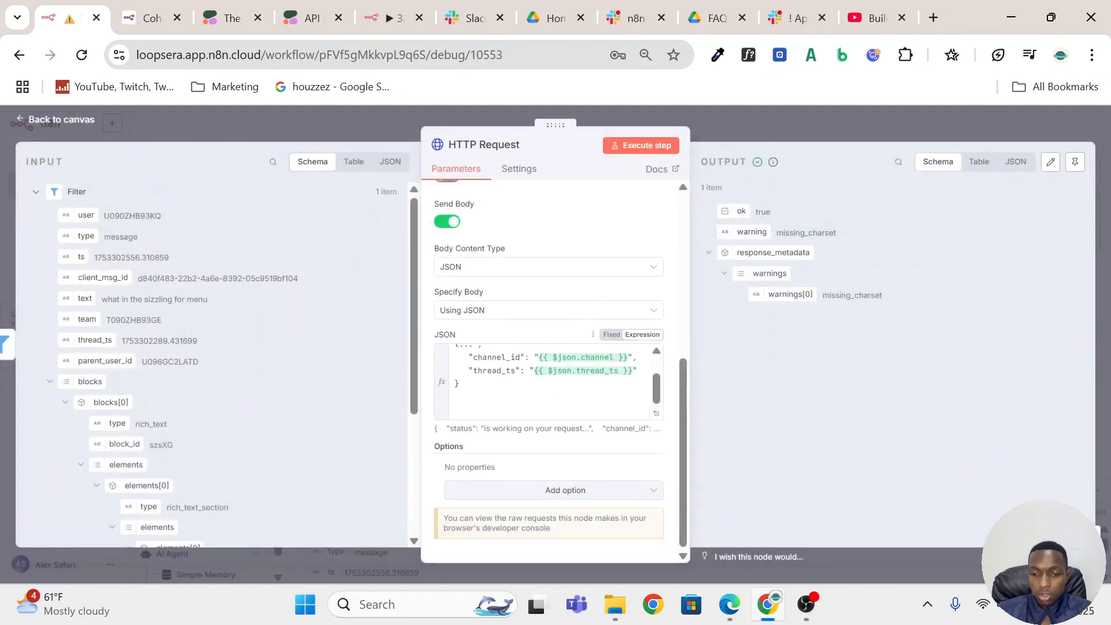
pyautogui.click(782, 122)
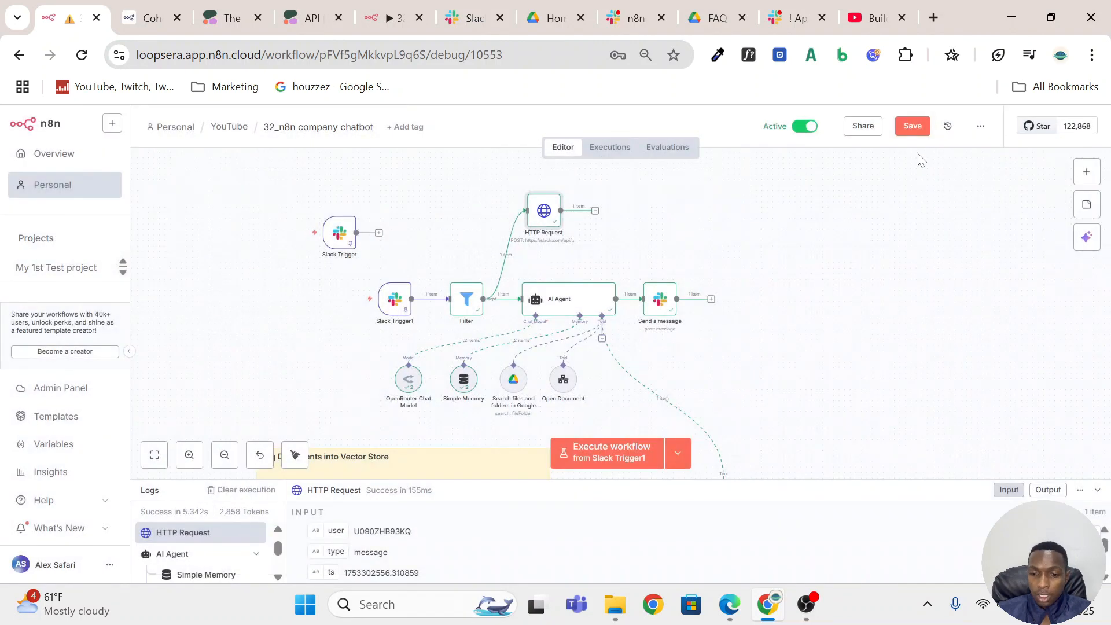